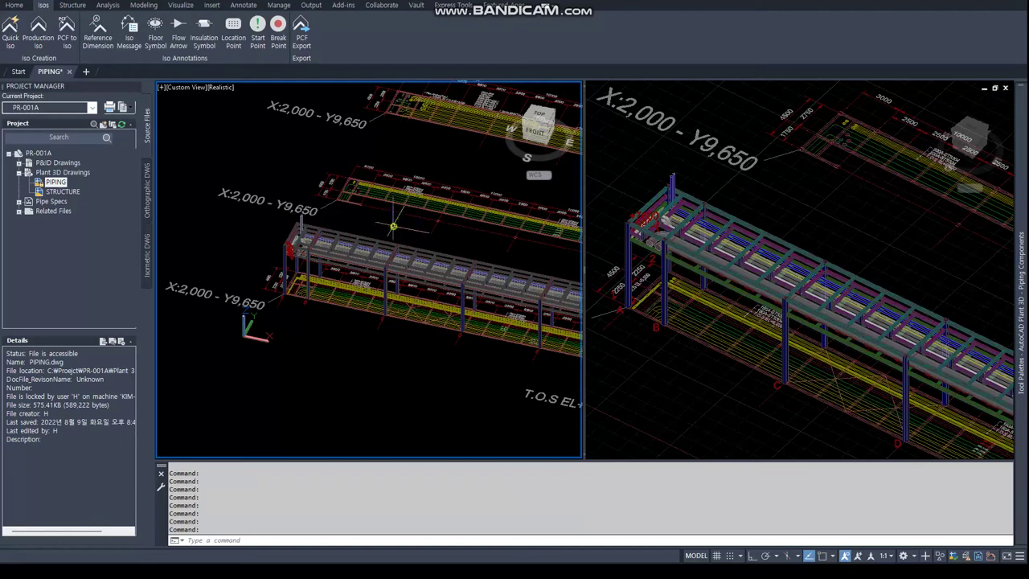
Unload the PIPING-plan and STRUCTURE external references so only the piping model shows.
mouse_move(393, 230)
middle_down()
mouse_move(349, 252)
mouse_move(321, 236)
middle_up()
key(Return)
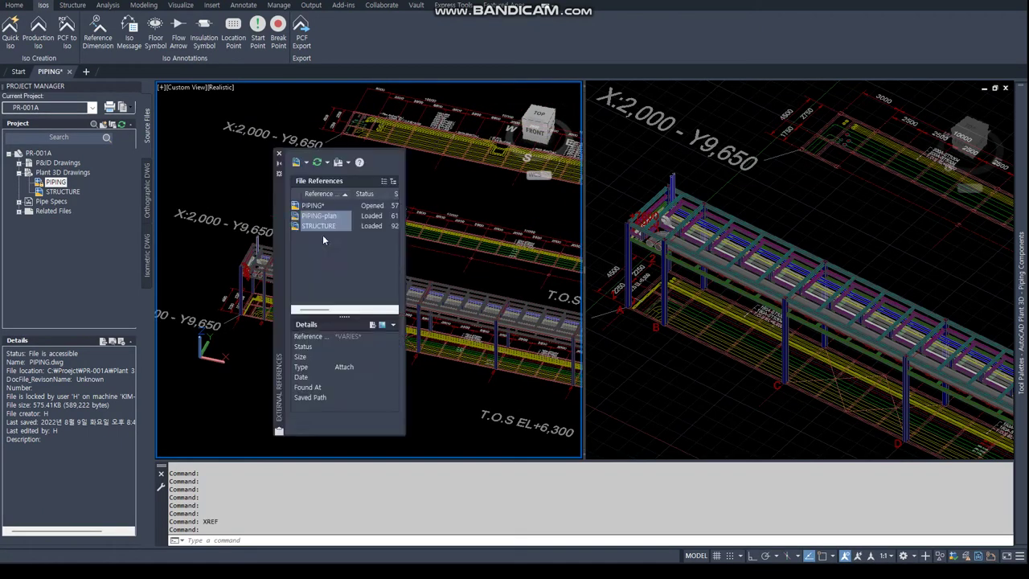
right_click(324, 226)
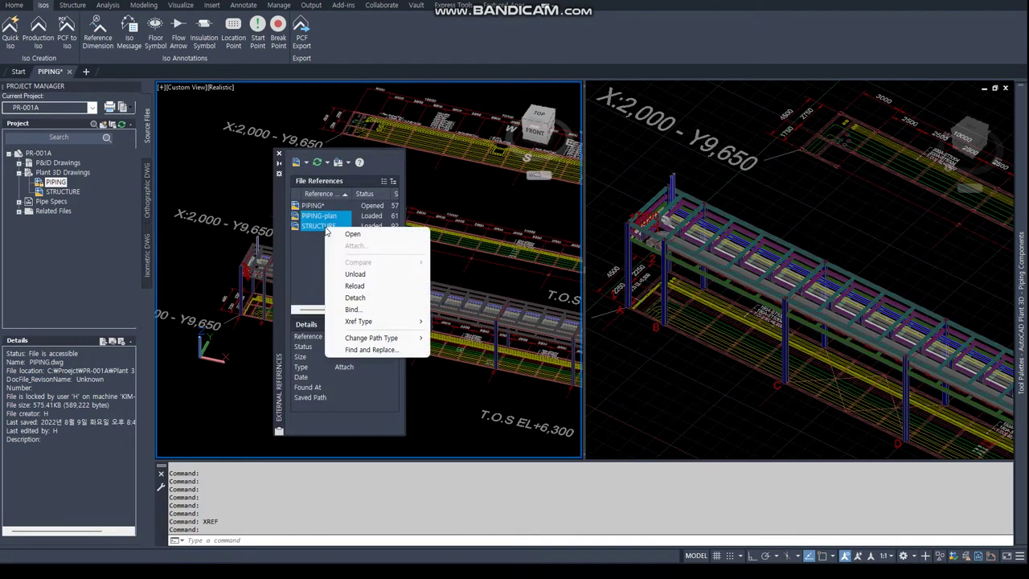
click(354, 274)
click(471, 240)
click(278, 154)
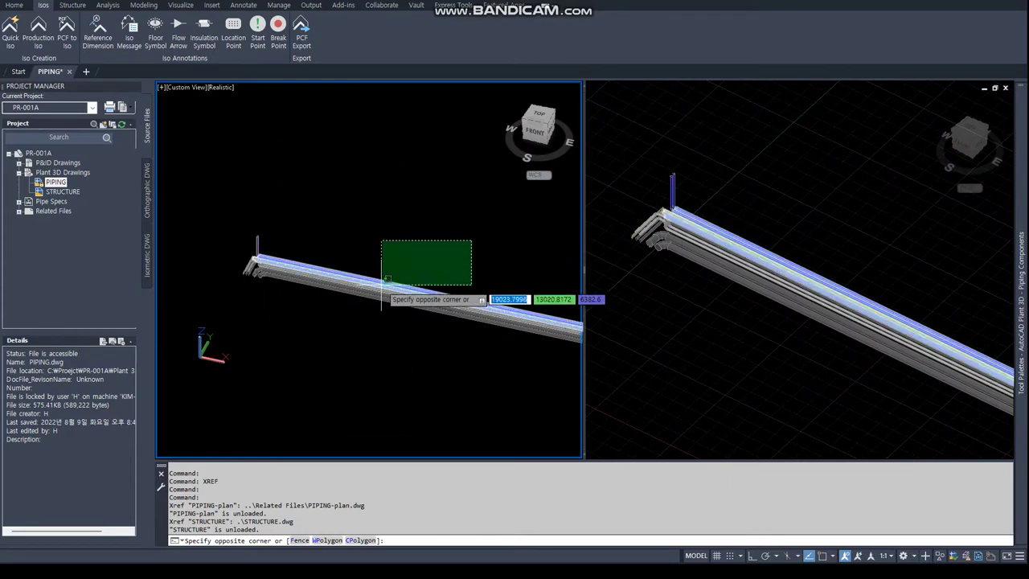
key(Escape)
key(Escape)
text(layer)
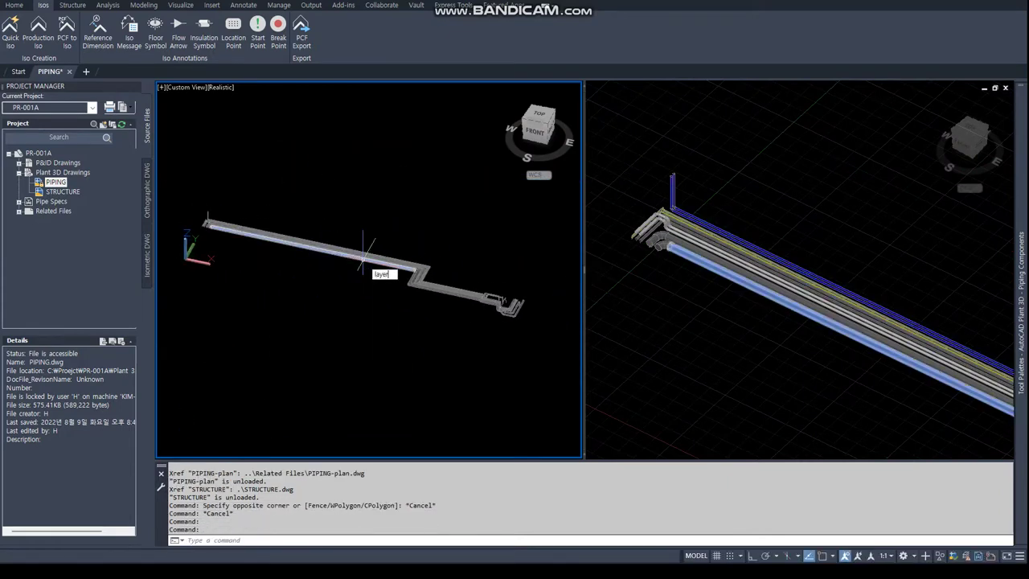
key(Return)
Create a new layer group filter named 1st PIPING.
click(450, 147)
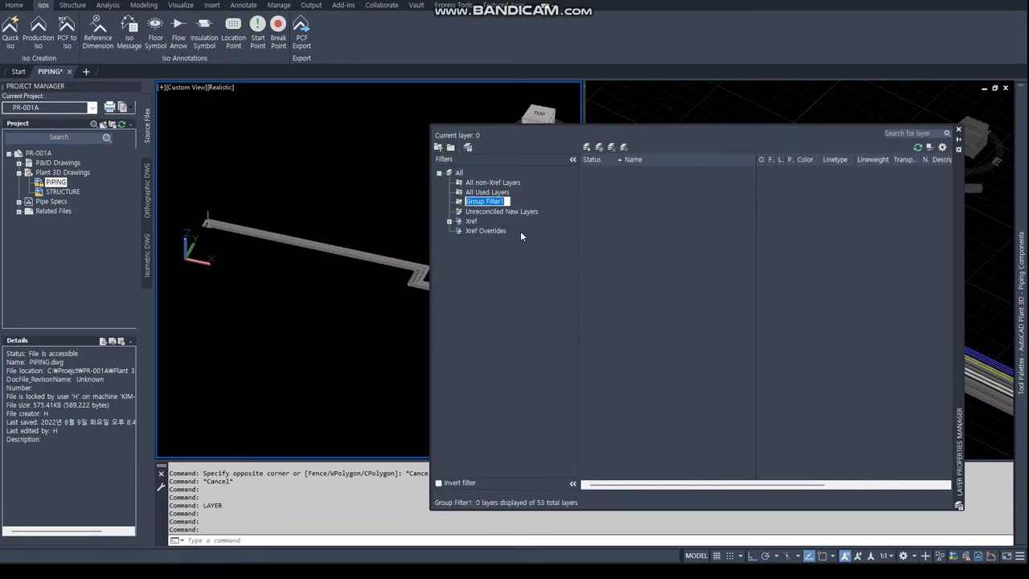
text(1st PIPING)
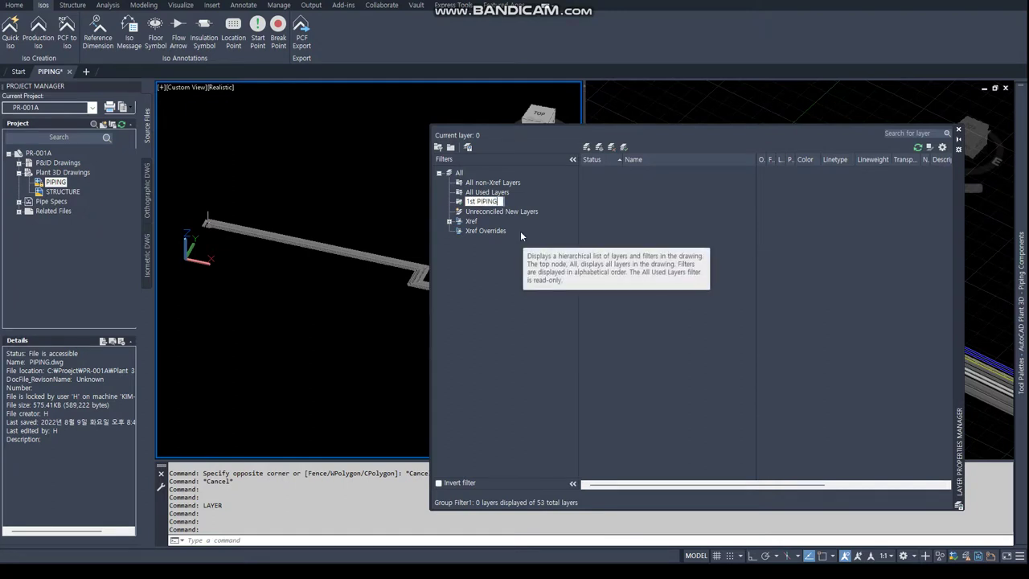
key(Return)
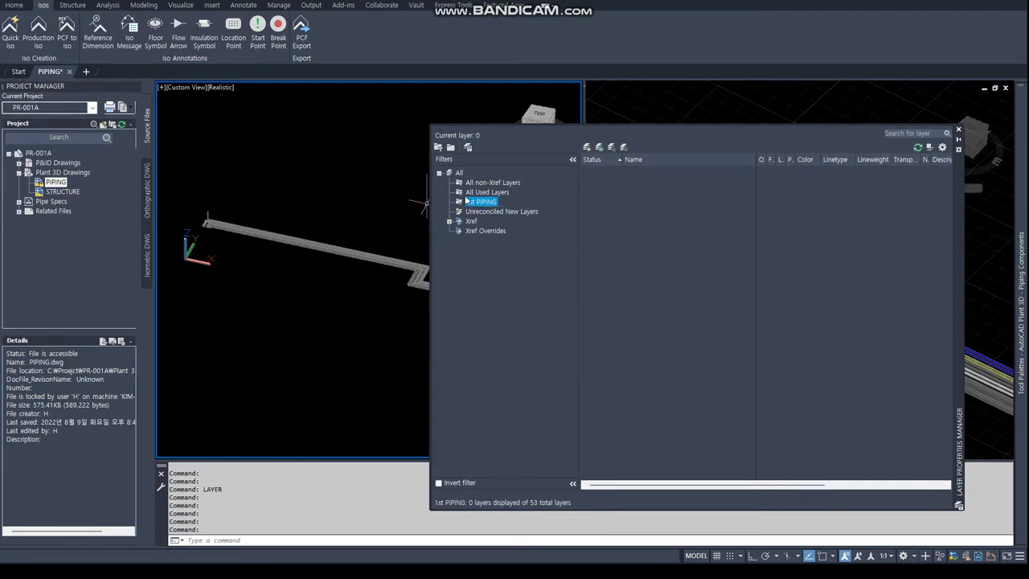
Add the 12 piping layers to 1st PIPING by window-selecting the pipes, then show all layers.
right_click(478, 202)
mouse_move(516, 339)
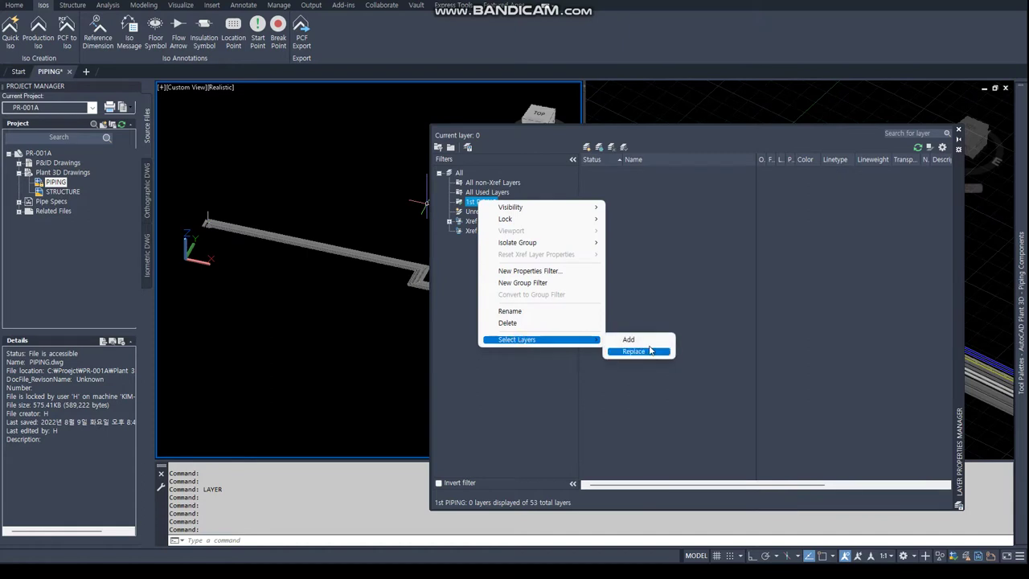
click(636, 340)
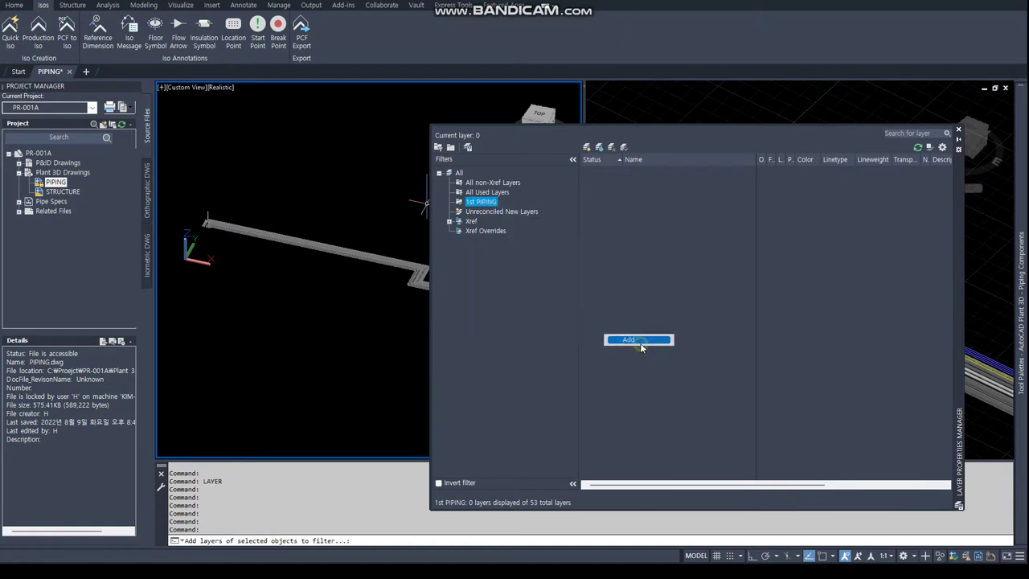
click(188, 190)
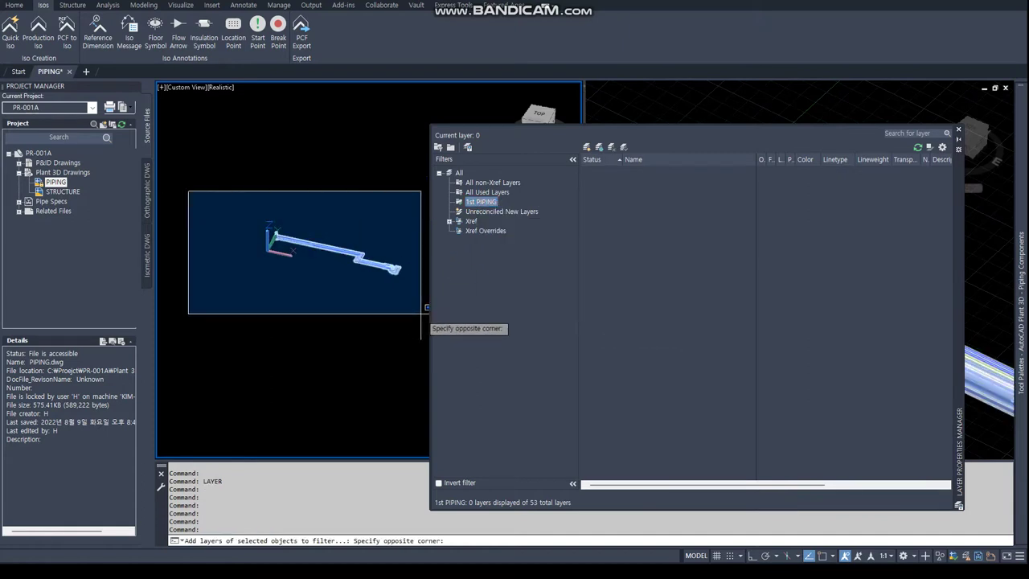
click(414, 307)
key(Return)
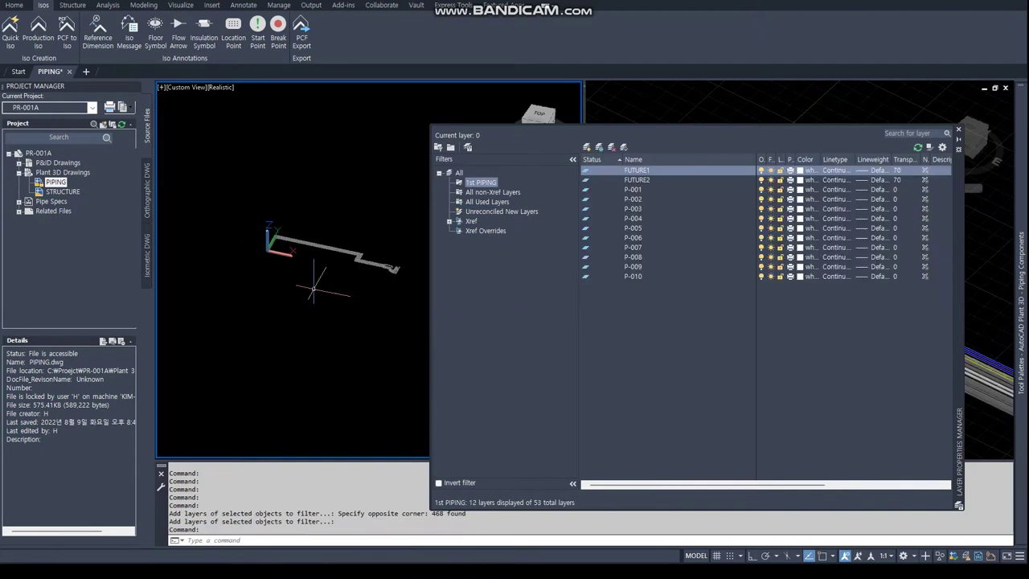
click(459, 172)
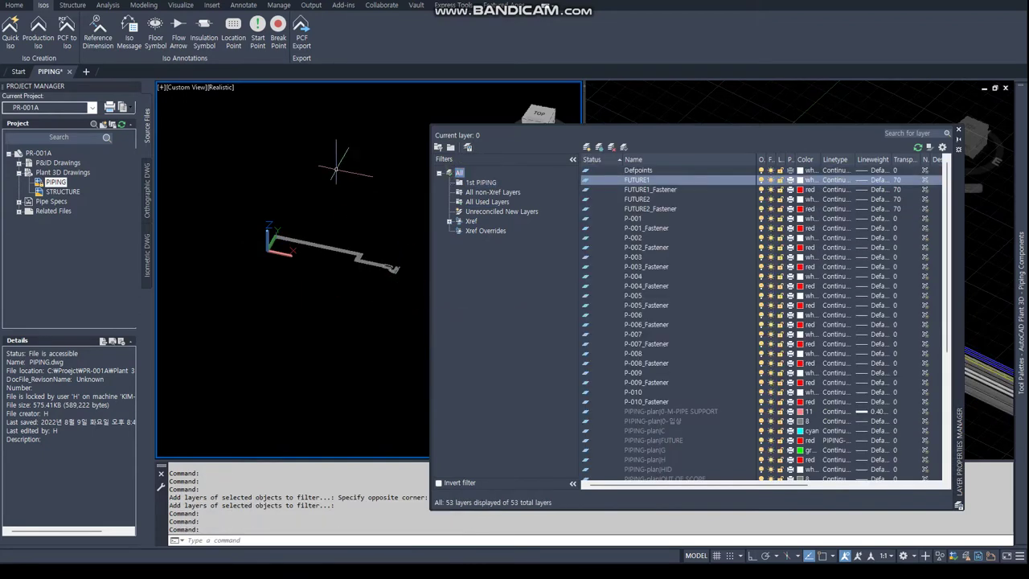
text(XREF)
key(Return)
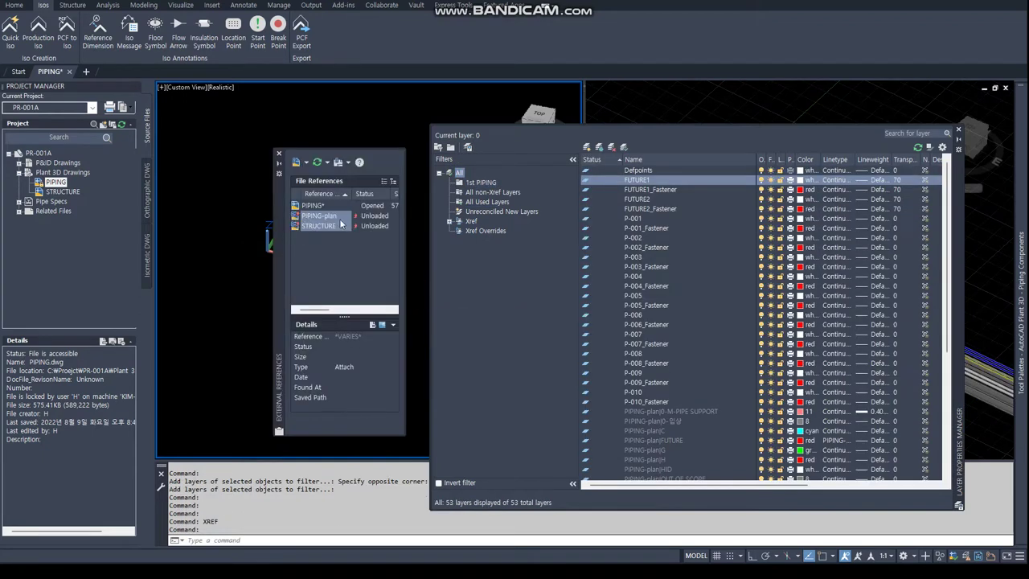
Reload the PIPING-plan and STRUCTURE references to bring back the rack structure and plan drawing.
click(318, 216)
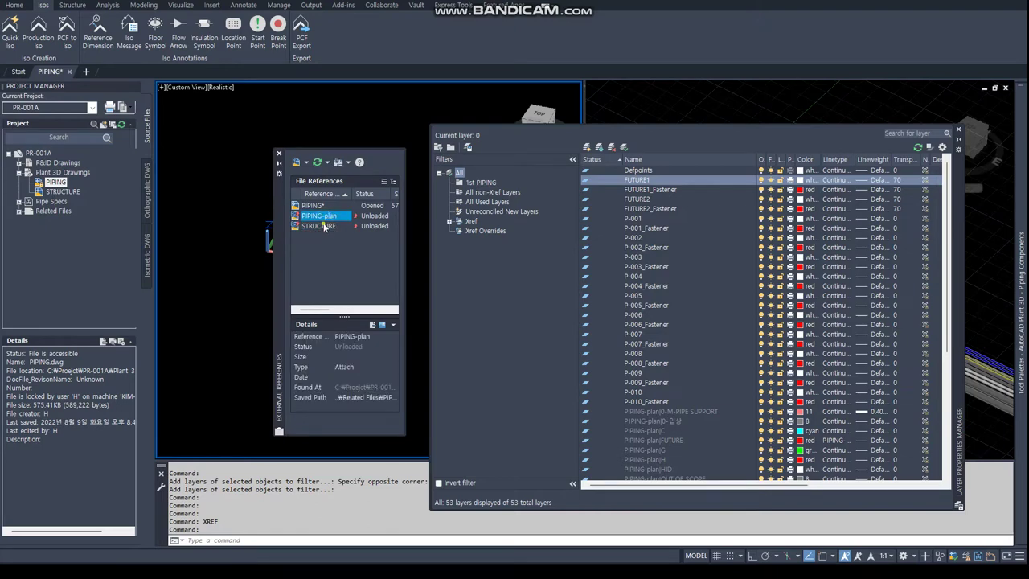
shift+click(317, 226)
right_click(324, 226)
click(363, 285)
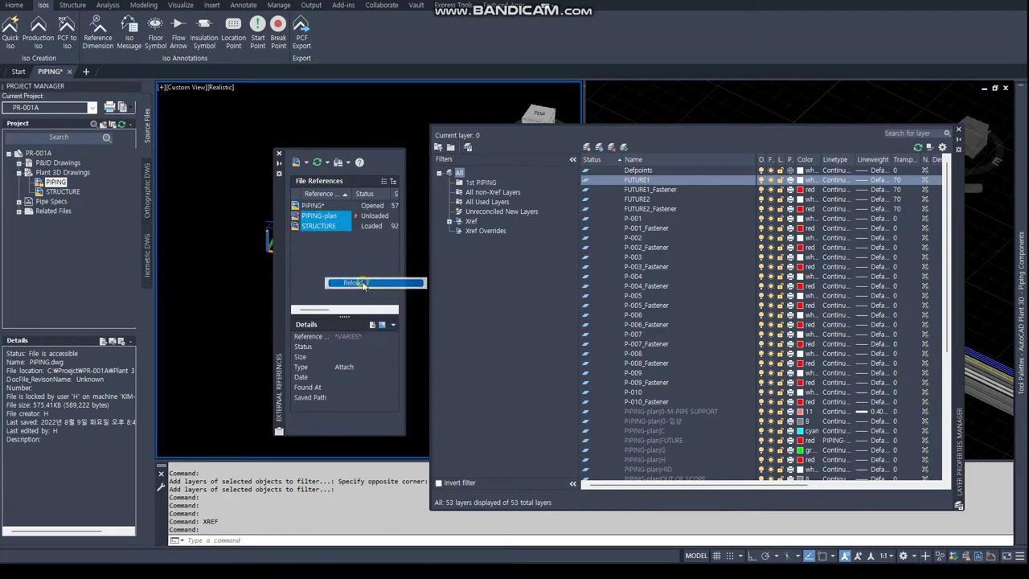
click(279, 154)
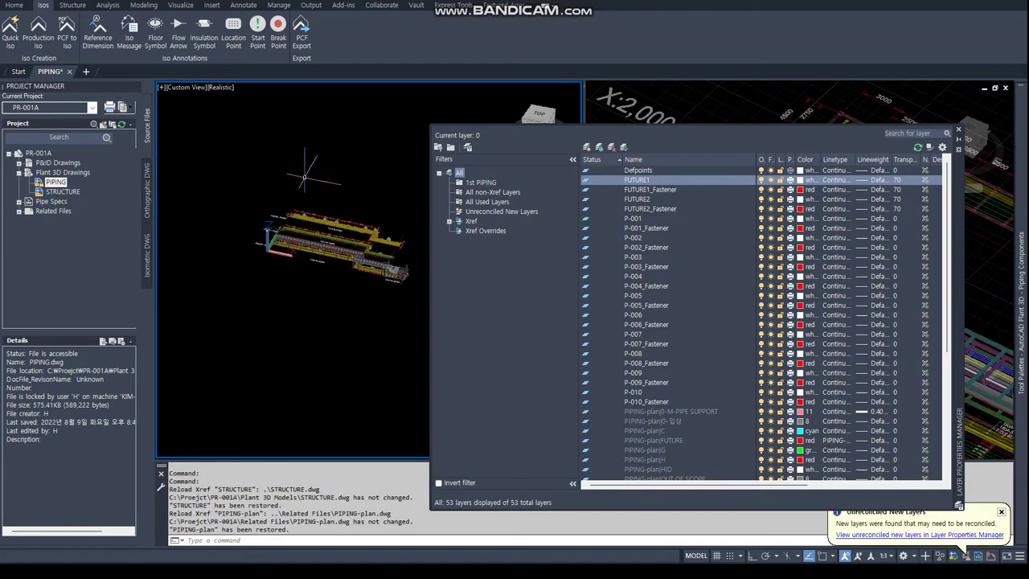
text(PLAN)
key(Return)
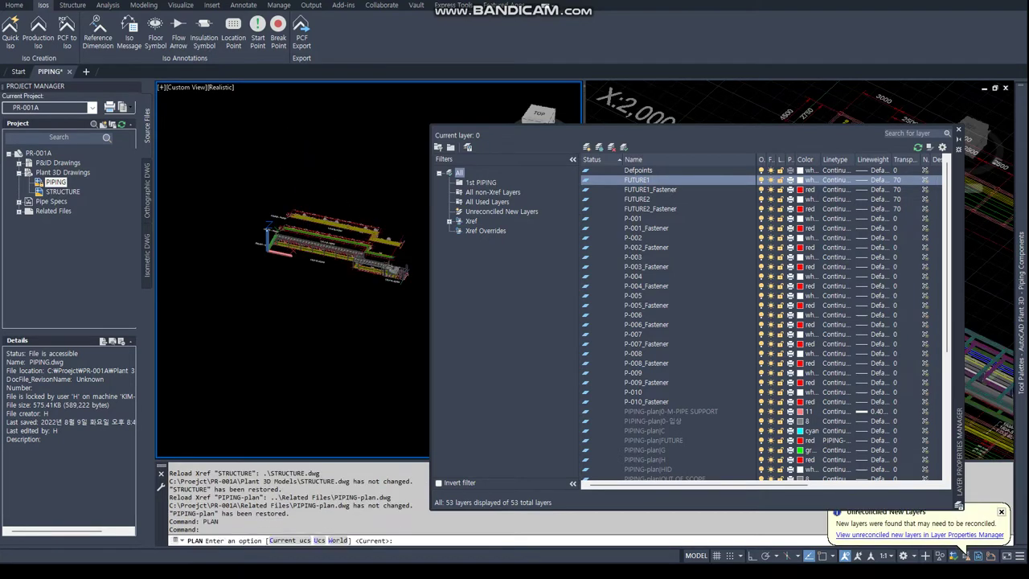
Show the left viewport as a top plan of the current UCS and close Layer Properties.
key(Return)
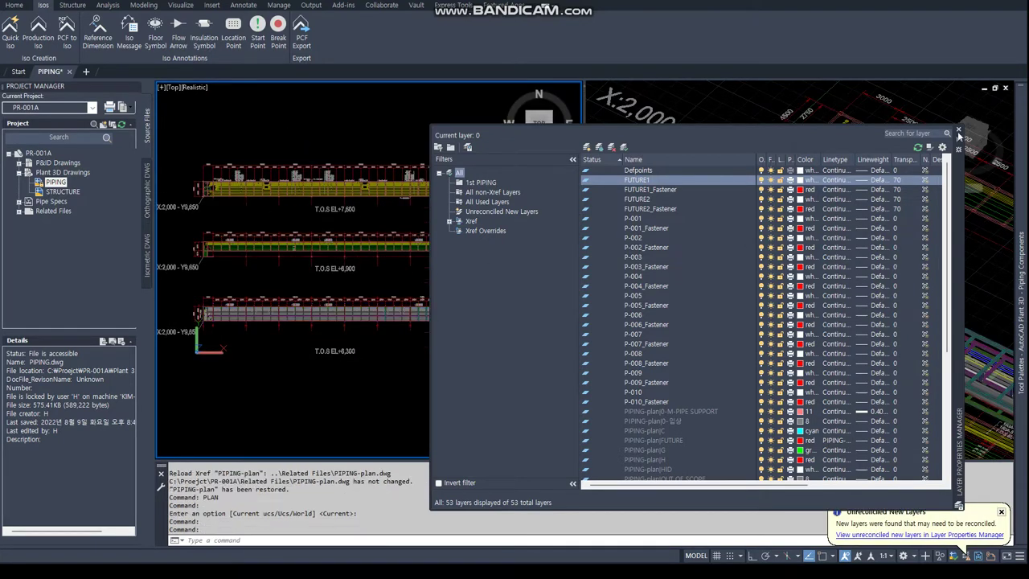
click(958, 130)
scroll(205, 292, up, 3)
scroll(204, 292, up, 2)
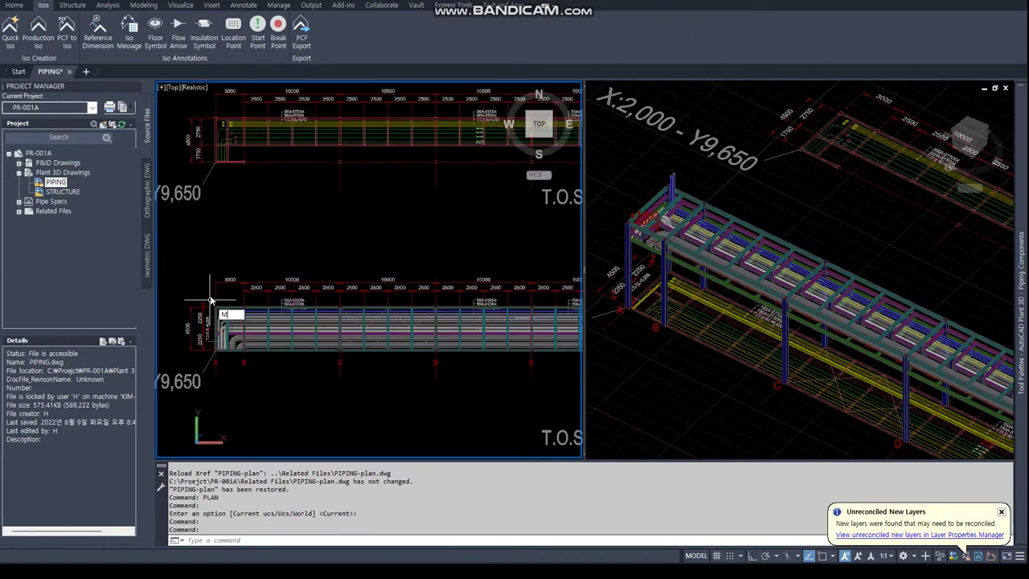
Move the PIPING-plan drawing from a nearest point perpendicular onto the pipe rack edge at grid A.
text(M)
key(Return)
click(208, 163)
key(Return)
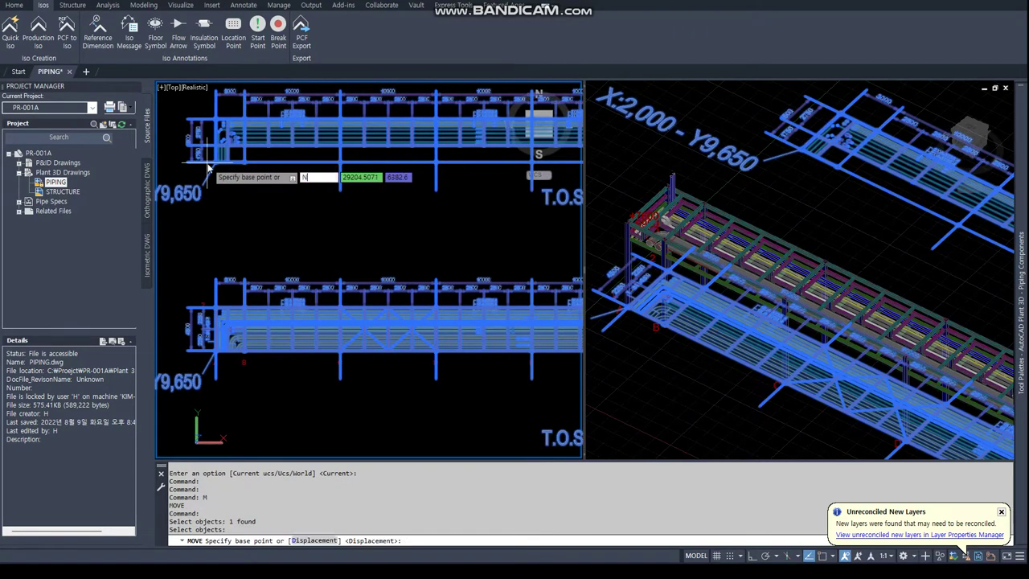
text(NEA)
key(Return)
click(204, 167)
scroll(204, 168, down, 1)
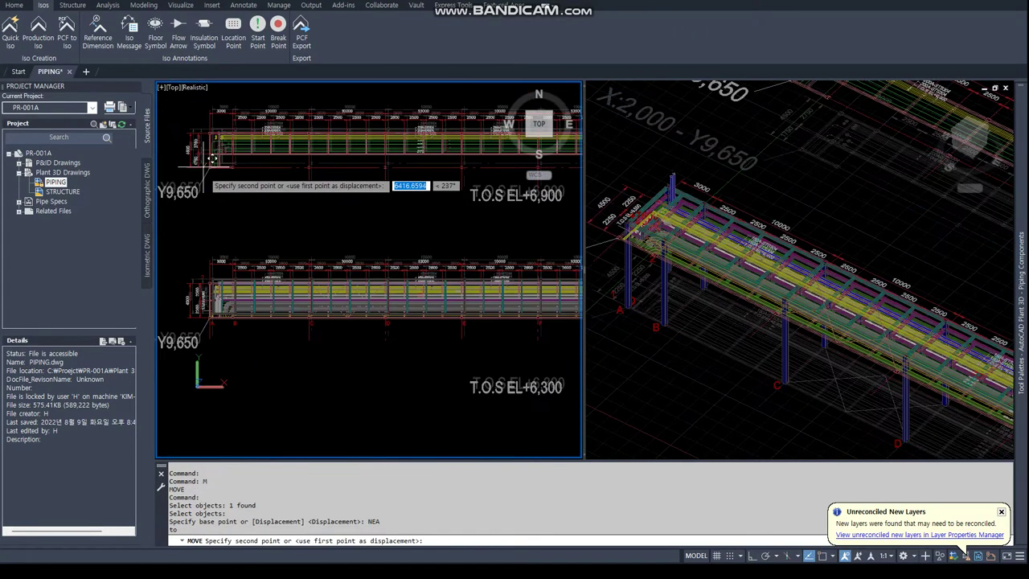
text(PER)
key(Return)
scroll(229, 324, up, 3)
scroll(225, 293, up, 2)
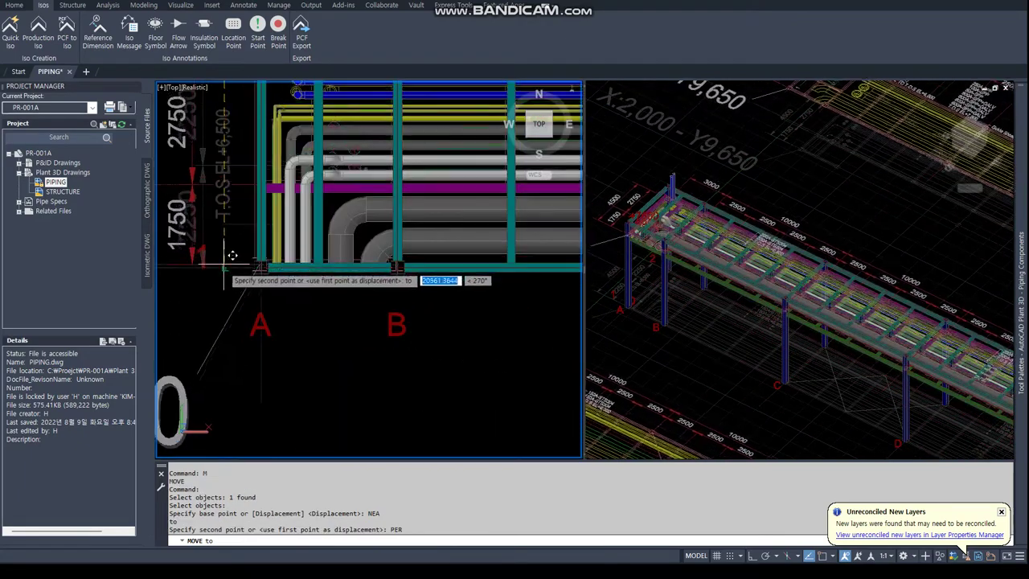
click(228, 271)
scroll(225, 268, down, 4)
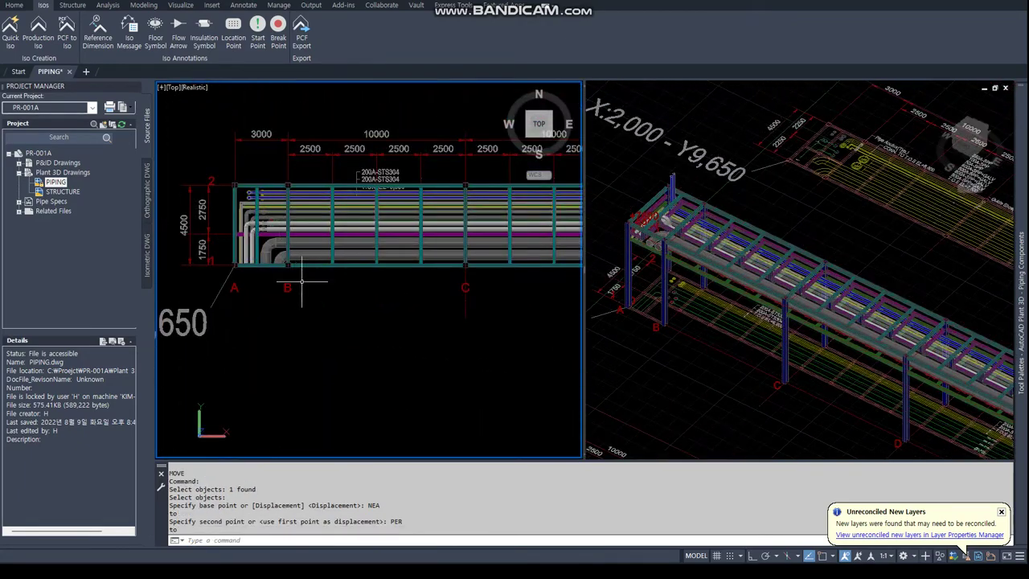
middle_drag(302, 282, 302, 307)
key(Return)
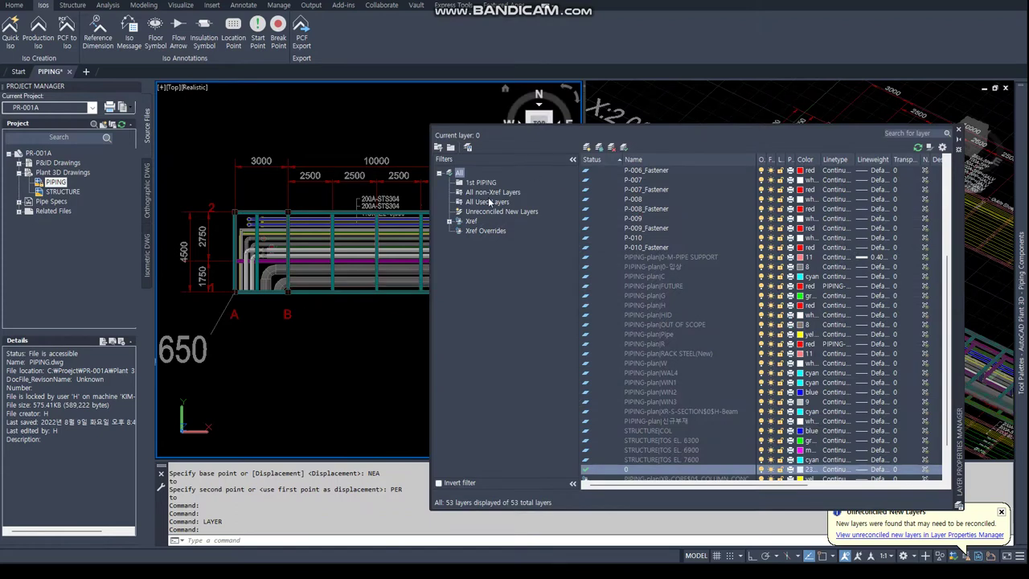
Freeze all layers in the 1st PIPING group filter.
right_click(481, 184)
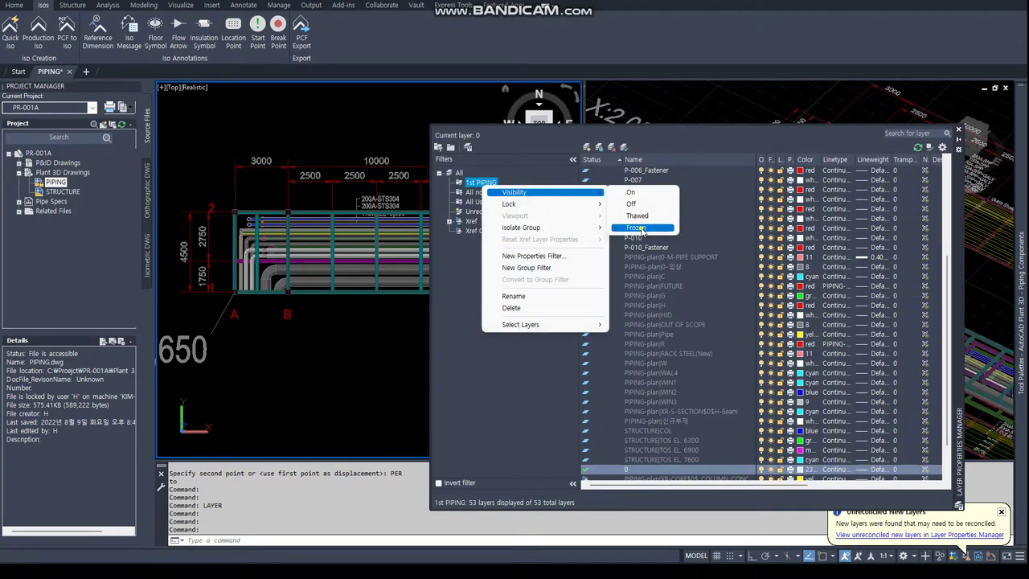
click(648, 229)
right_click(486, 184)
mouse_move(514, 192)
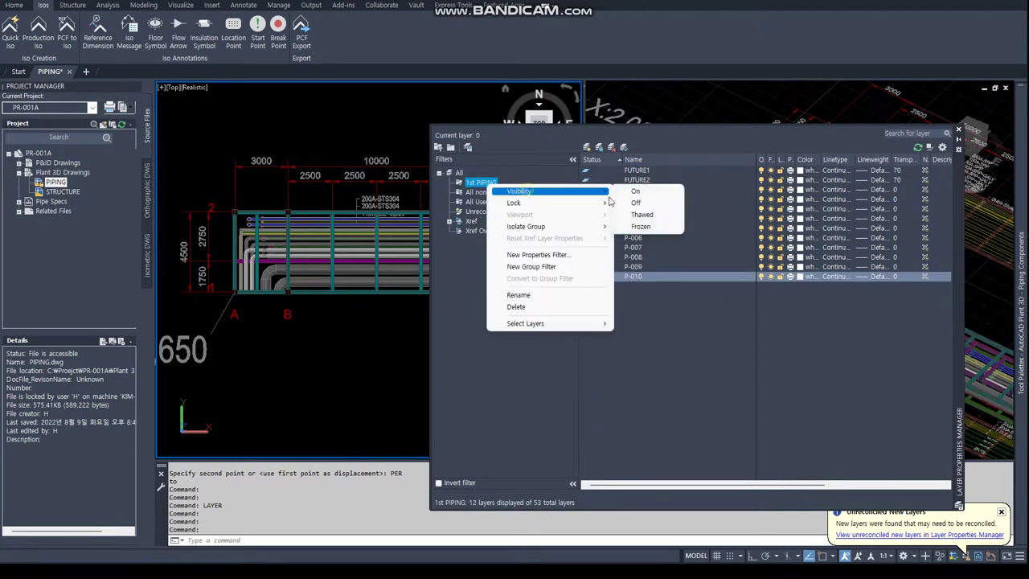
click(663, 229)
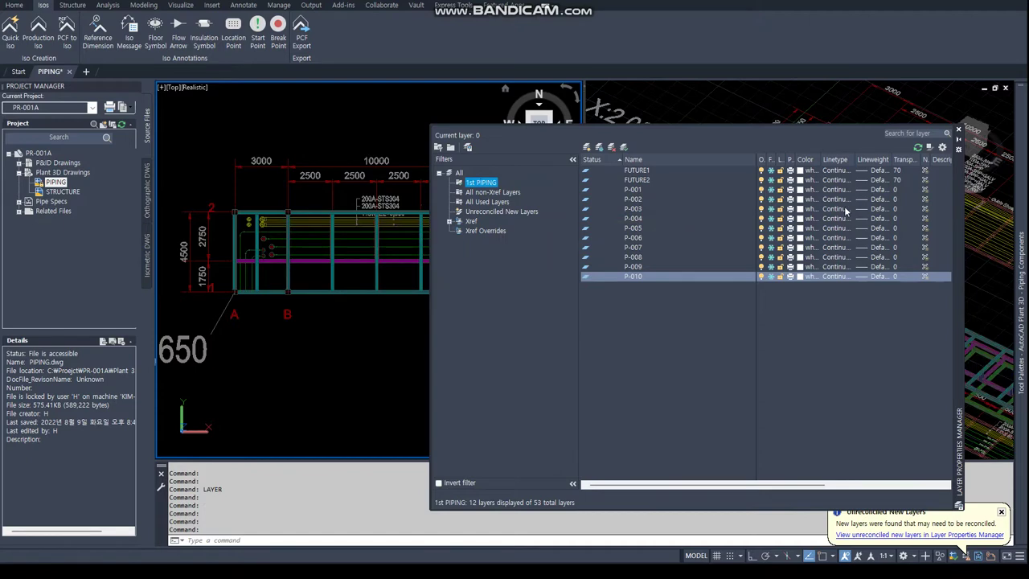
click(958, 129)
Freeze the STRUCTURE xref's TOS EL. 6300 and TOS EL. 7600 layers, leaving the EL. 6900 beams.
mouse_move(276, 294)
shift+middle_down()
mouse_move(288, 200)
mouse_move(170, 237)
shift+middle_up()
key(Return)
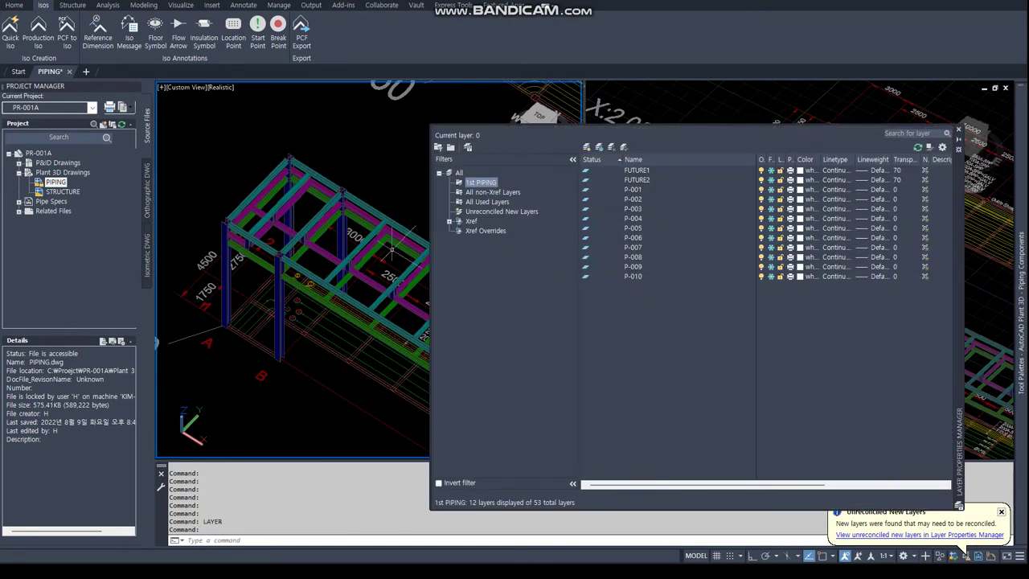
click(449, 222)
click(492, 242)
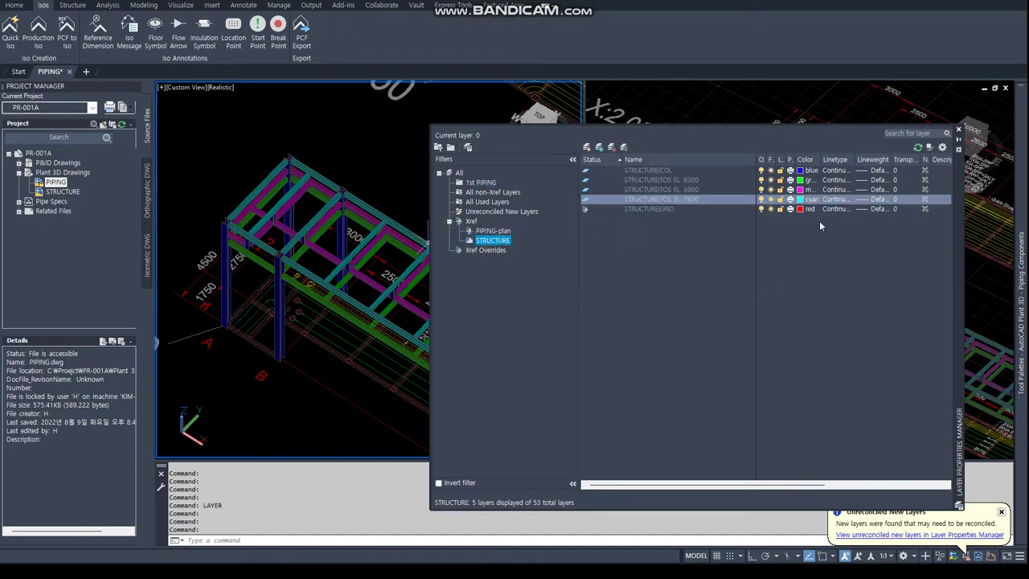
click(770, 180)
click(771, 198)
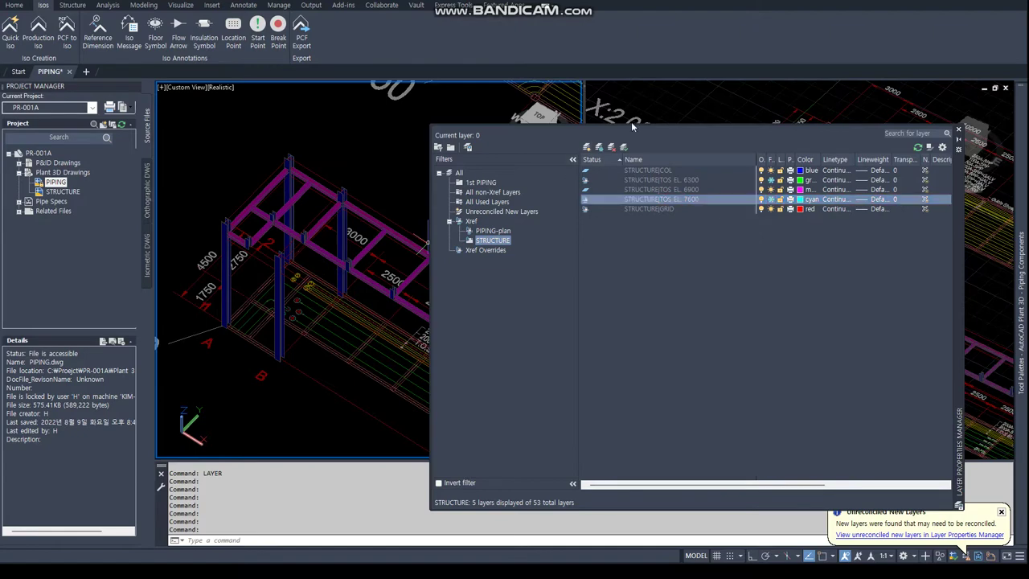
click(958, 130)
scroll(359, 250, down, 1)
Switch the left viewport to a top plan view and zoom in on the rack.
text(N)
key(Return)
key(Return)
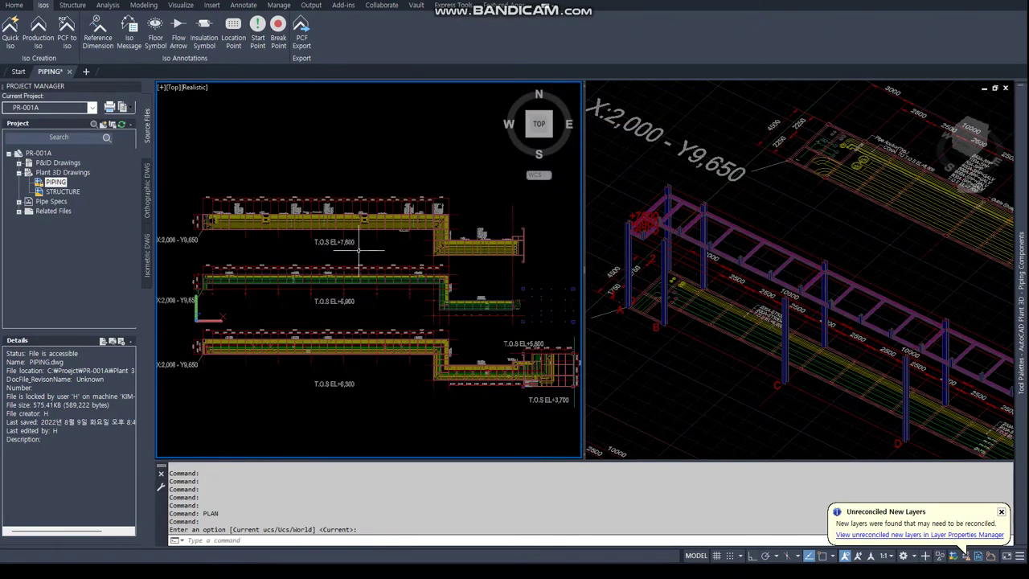
scroll(195, 285, up, 3)
scroll(201, 288, up, 3)
scroll(213, 291, up, 2)
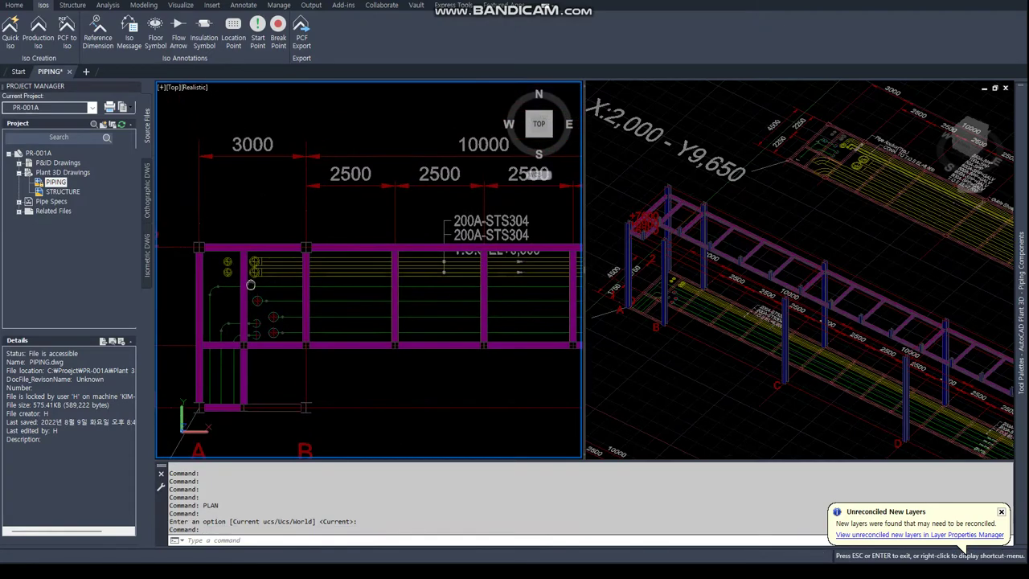
scroll(216, 290, down, 2)
scroll(340, 291, up, 2)
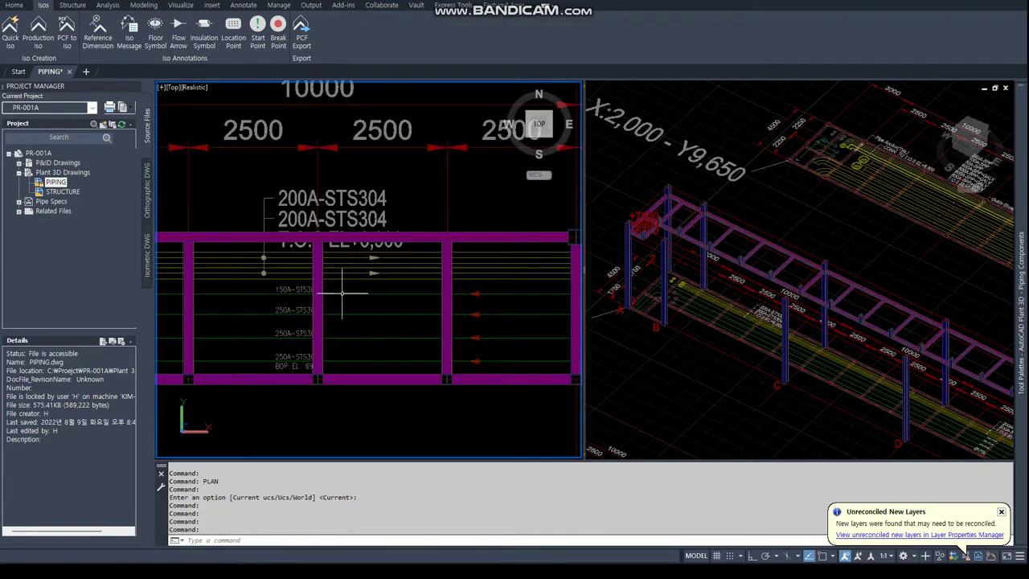
scroll(290, 324, up, 2)
Create new line P-101 at size 250 and route its pipe across the rack.
click(15, 5)
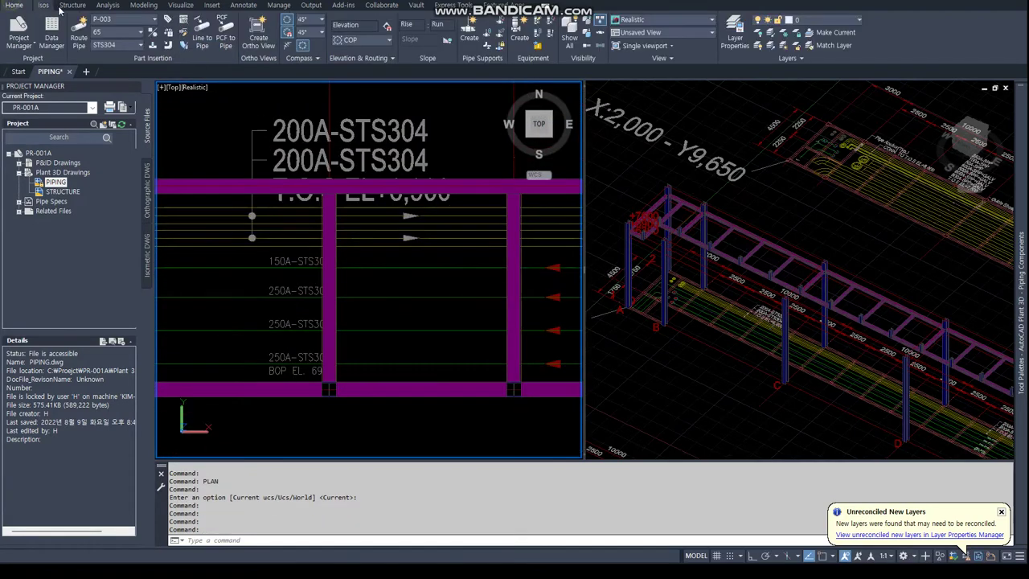
click(118, 22)
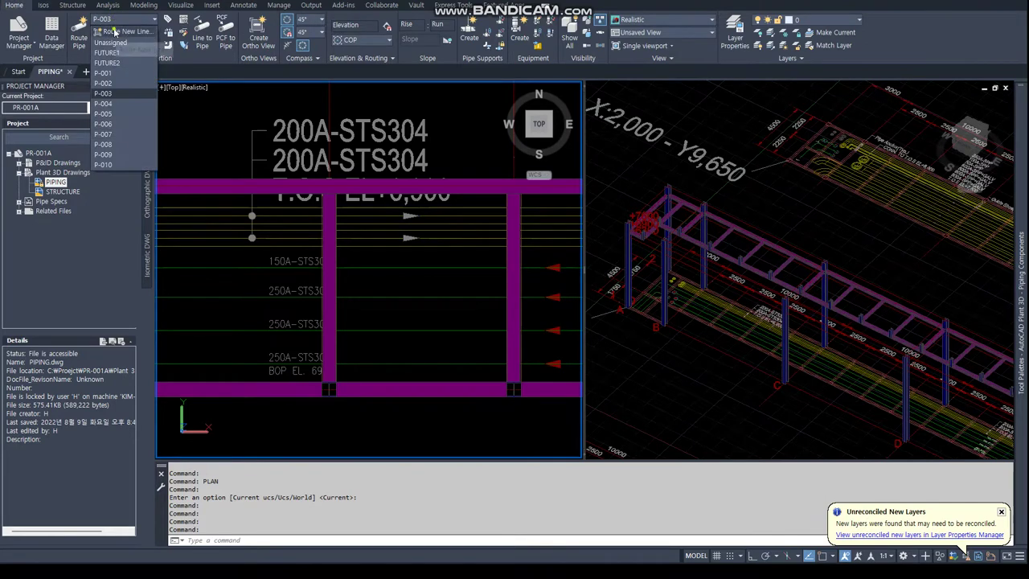
click(122, 30)
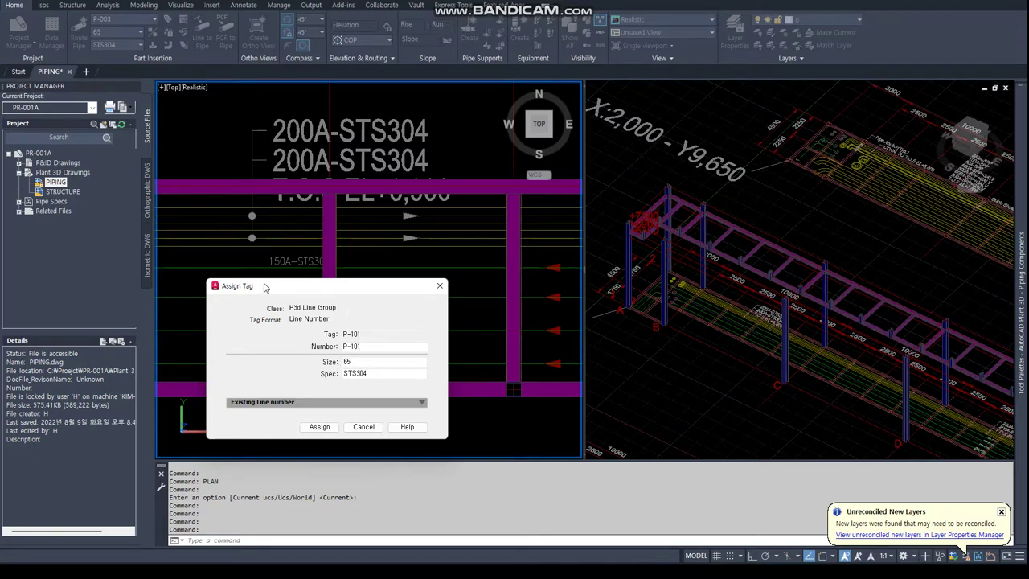
drag(266, 287, 718, 252)
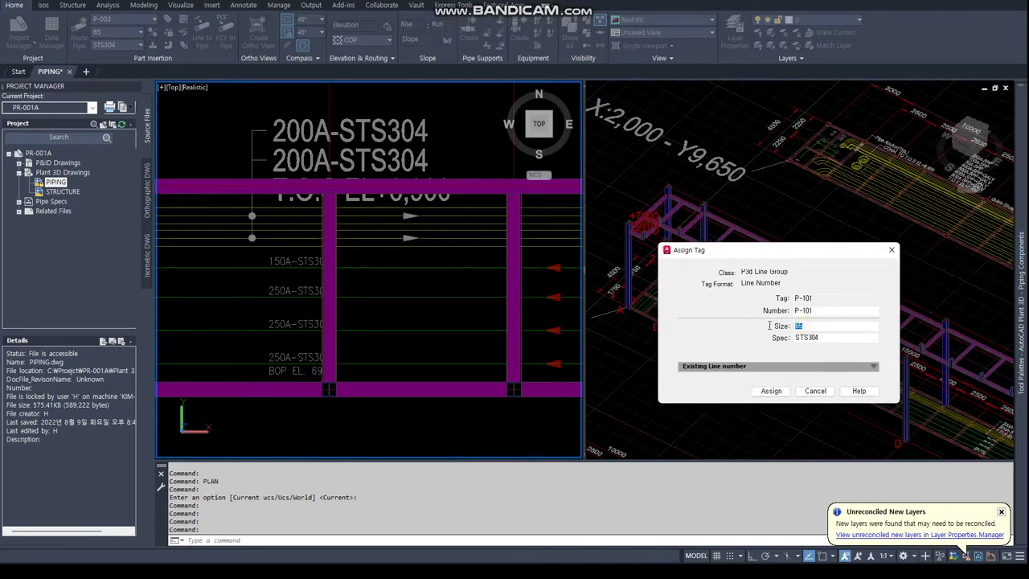
click(836, 325)
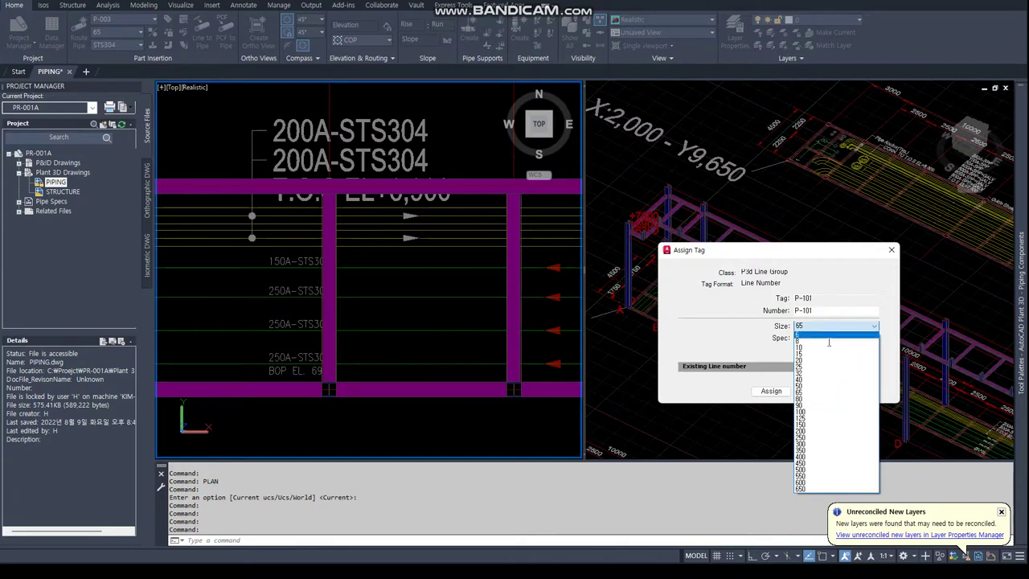
click(799, 438)
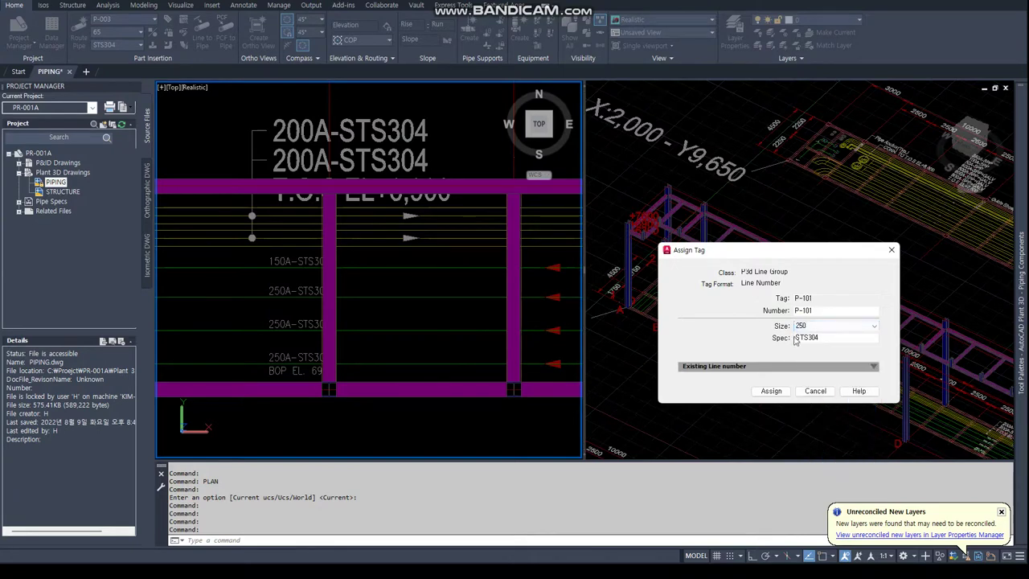
click(769, 392)
text(NEA)
key(Return)
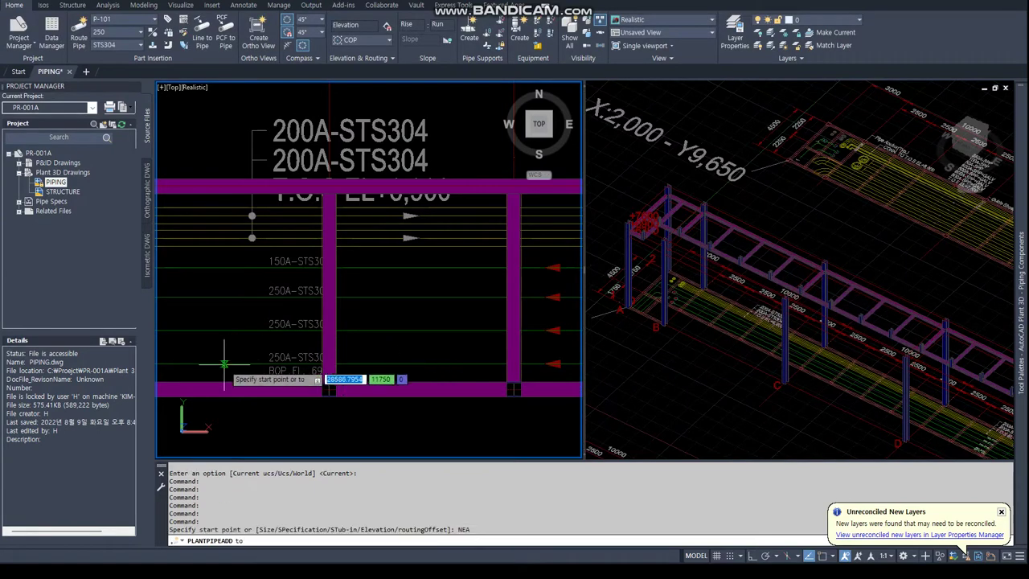
click(225, 364)
click(448, 364)
key(Return)
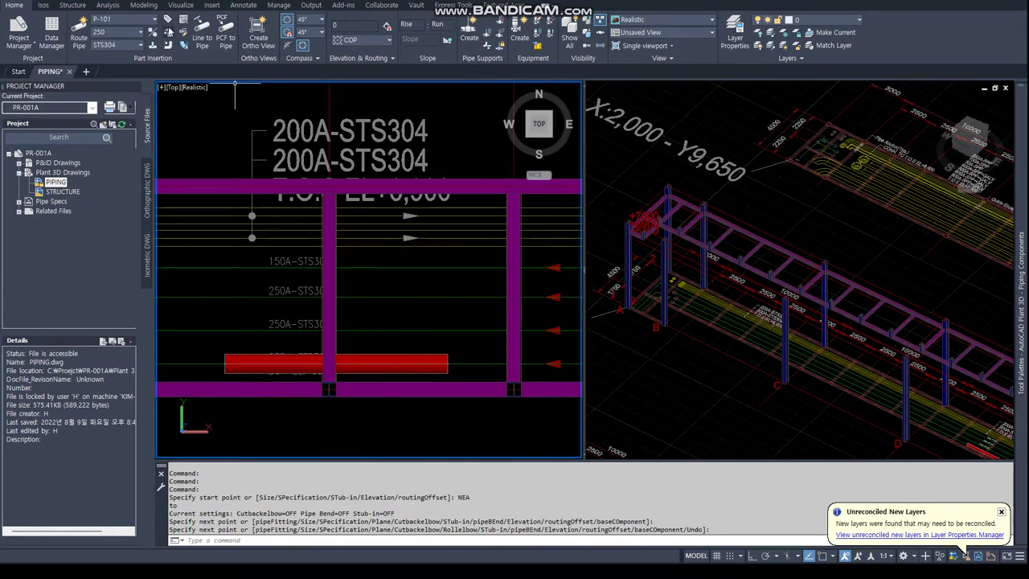
Create new line P-102 and route its pipe across the rack.
click(101, 17)
click(120, 34)
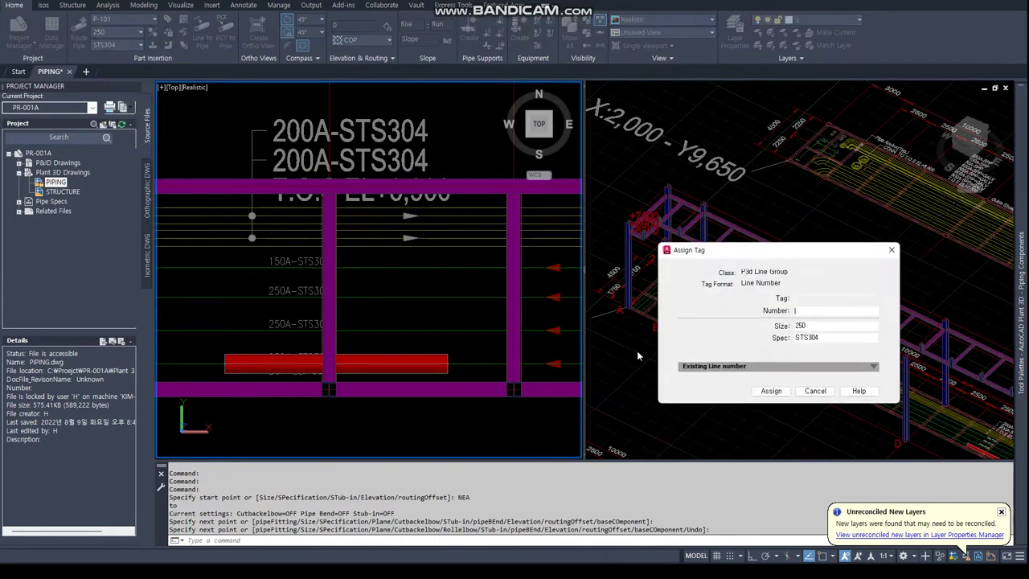
text(P-102)
click(770, 391)
click(239, 328)
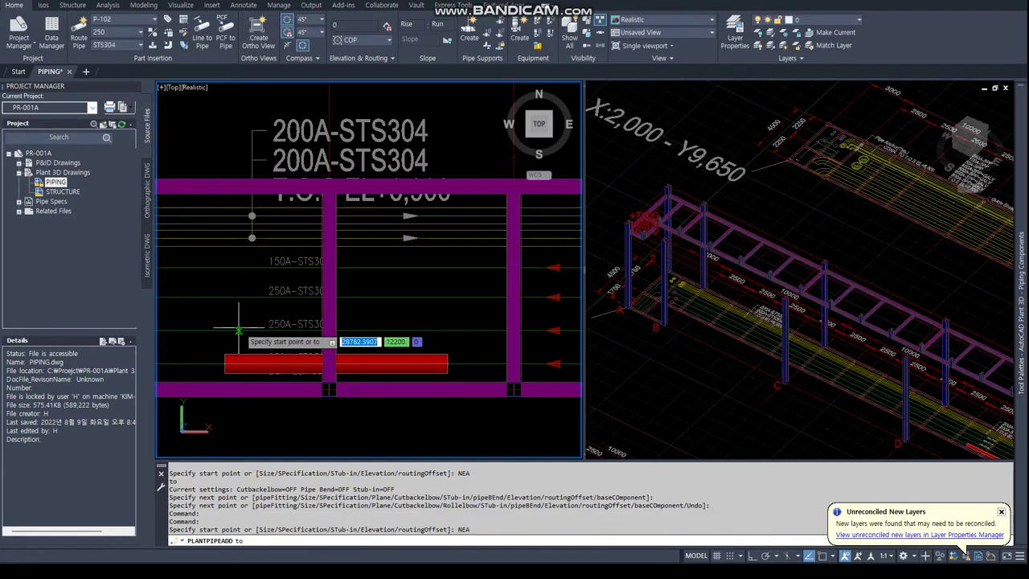
click(390, 347)
key(Return)
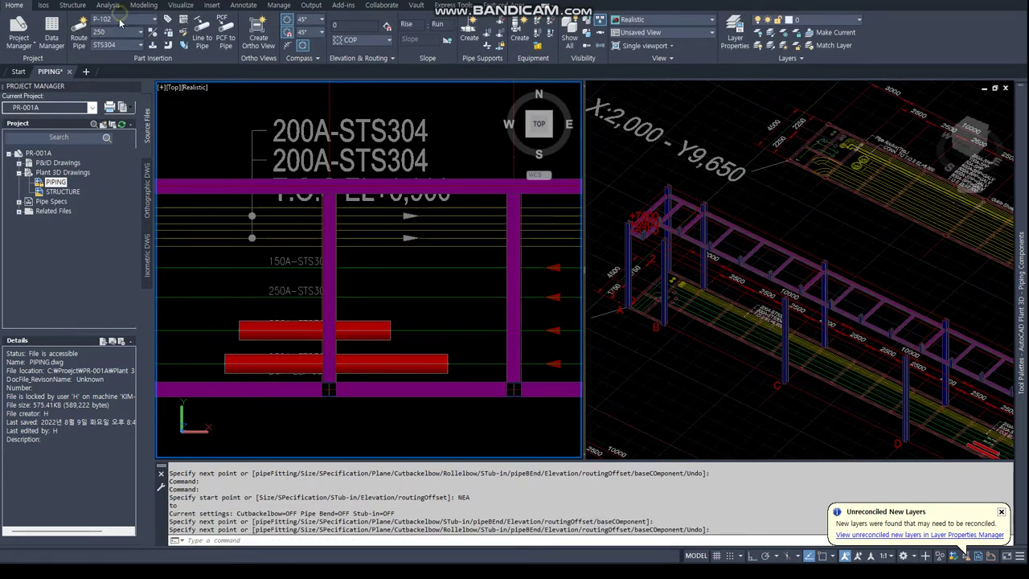
Create new line P-103 and route its pipe across the rack.
click(118, 21)
click(120, 32)
text(P-103)
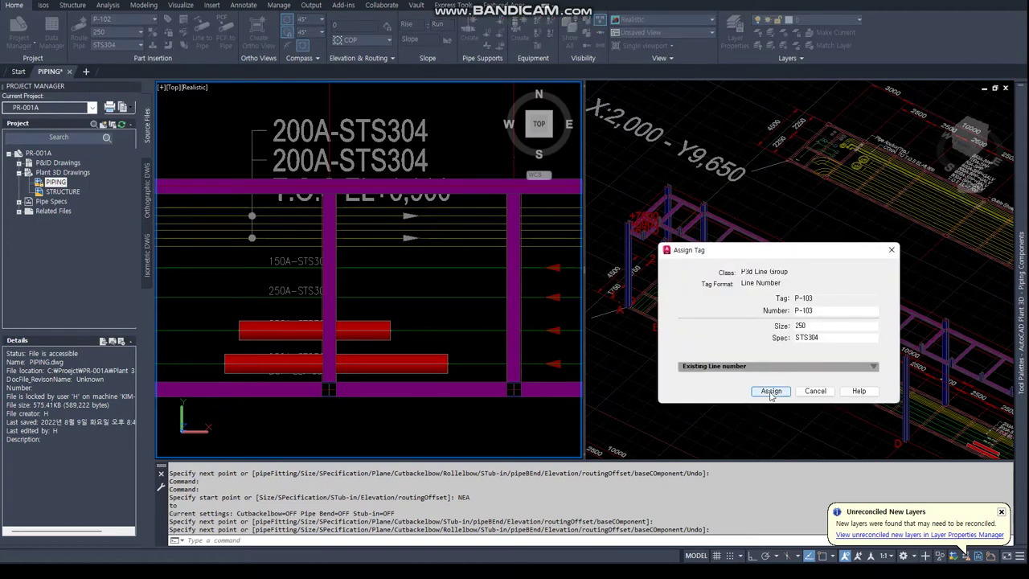
click(769, 391)
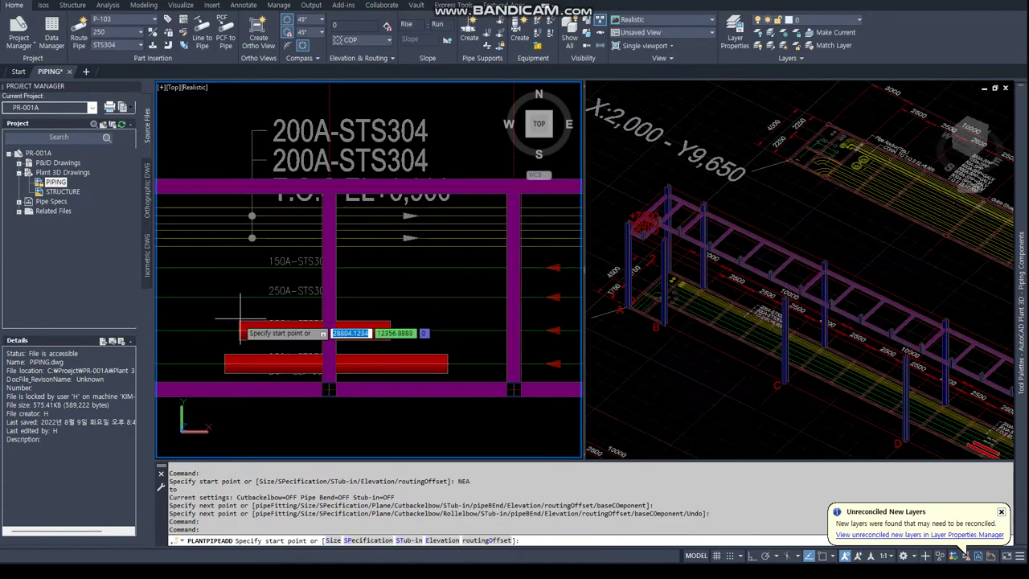
click(261, 296)
click(402, 295)
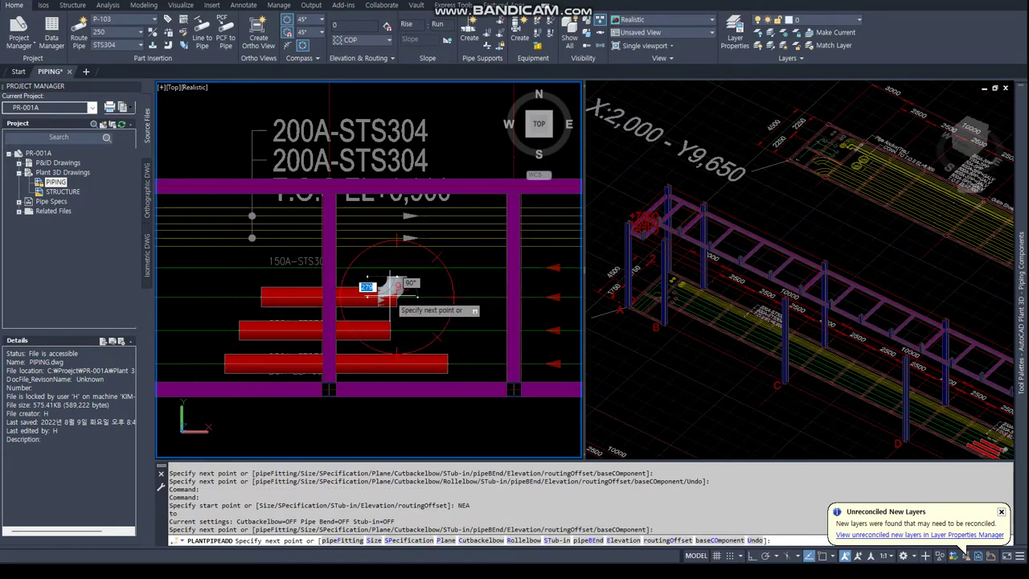
key(Return)
Create new line P-104 at size 150 and route its pipe across the rack.
click(119, 19)
click(135, 34)
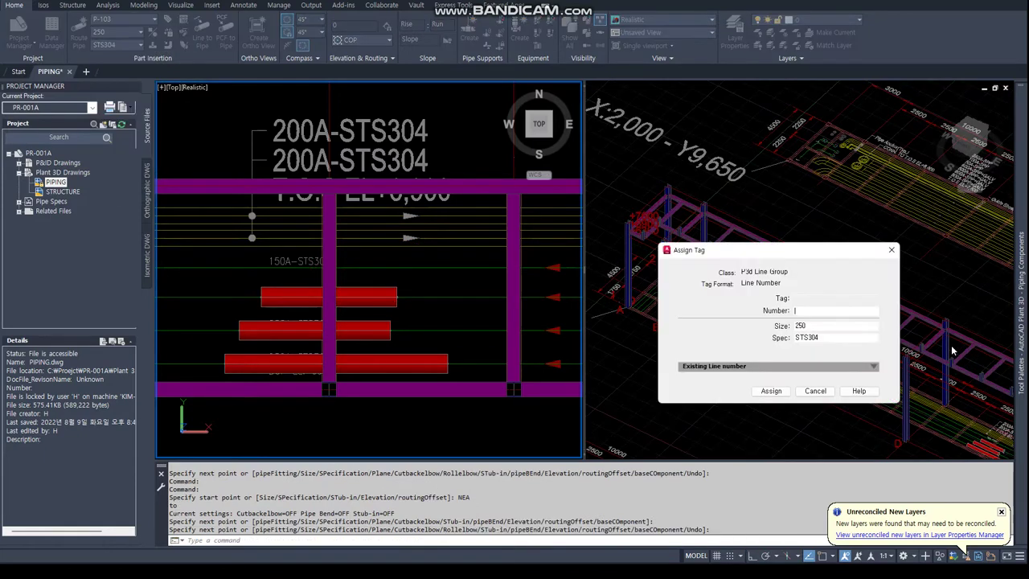
click(864, 327)
click(808, 424)
click(771, 391)
click(265, 265)
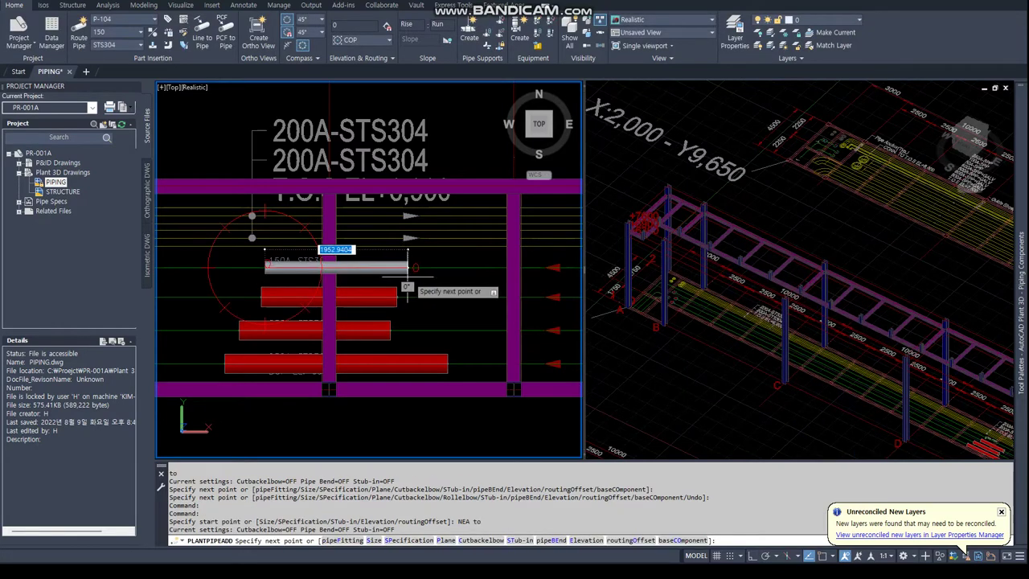
click(407, 268)
key(Return)
Create new line P-105 at size 200 and route its pipe across the rack.
click(105, 17)
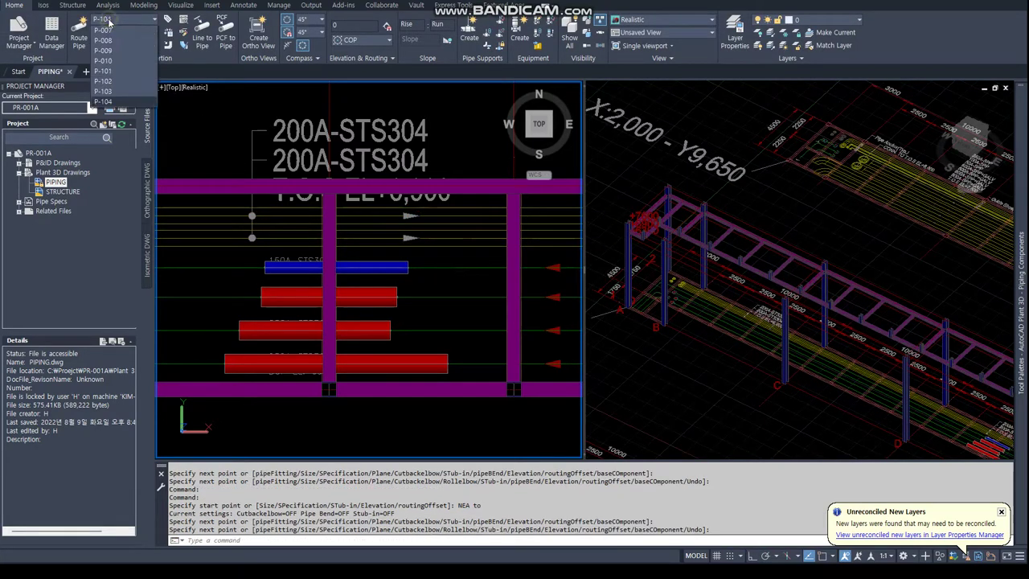
click(114, 32)
text(P-105)
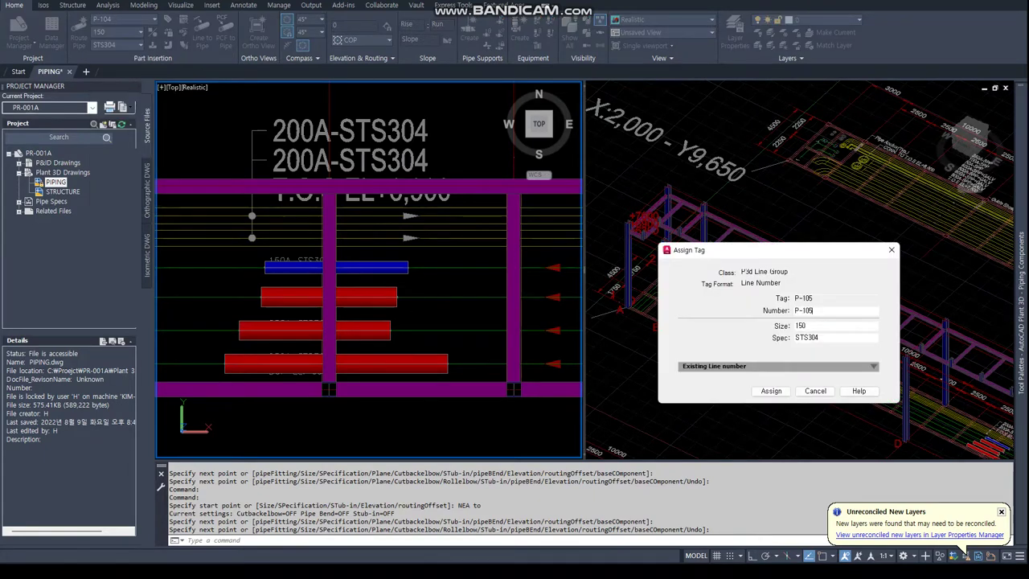
click(809, 326)
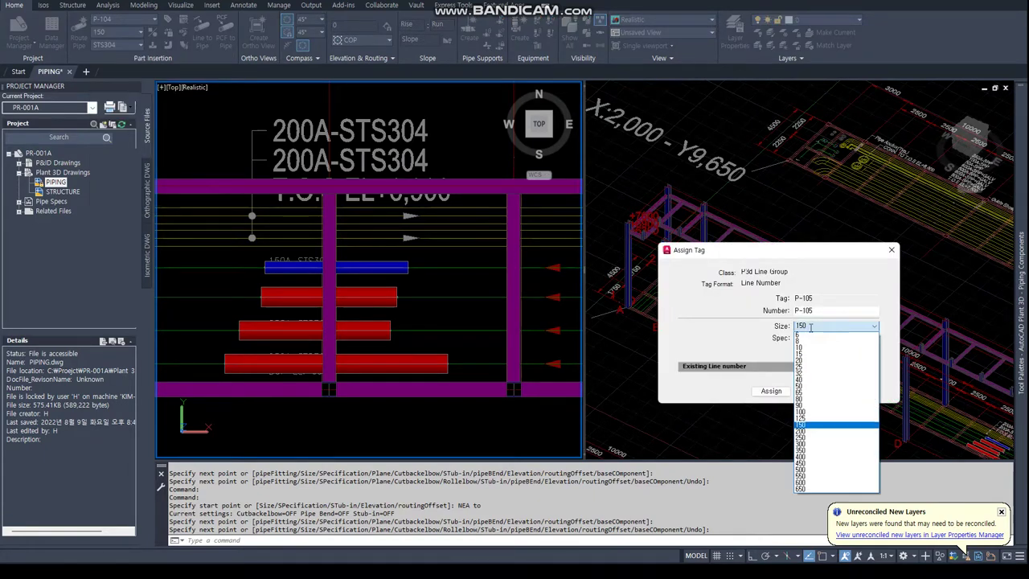
click(828, 430)
click(771, 391)
text(NEA)
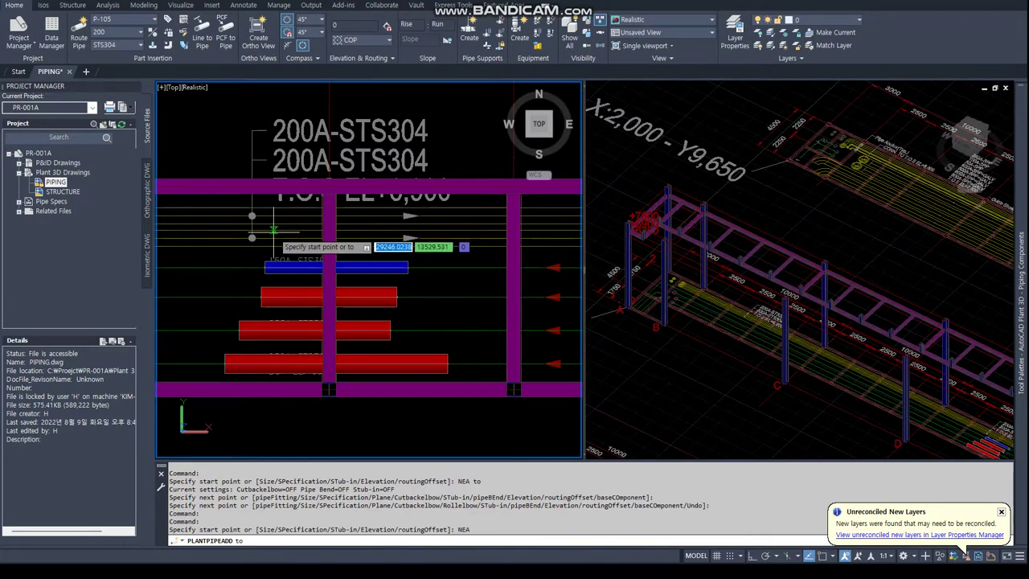
click(274, 238)
click(392, 238)
key(Return)
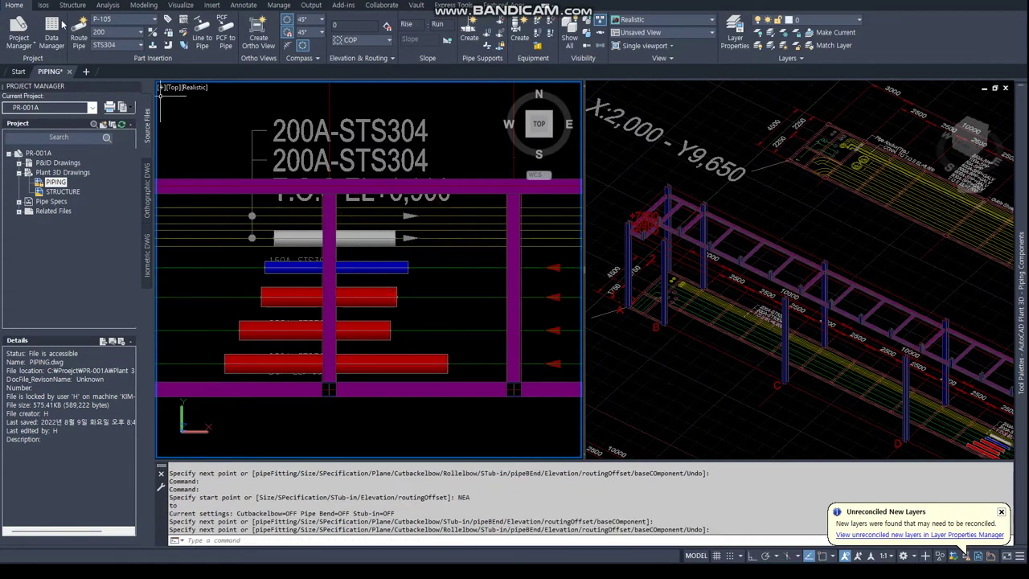
Tag a new line P-106, then cancel its routing before drawing any pipe.
click(121, 19)
click(114, 32)
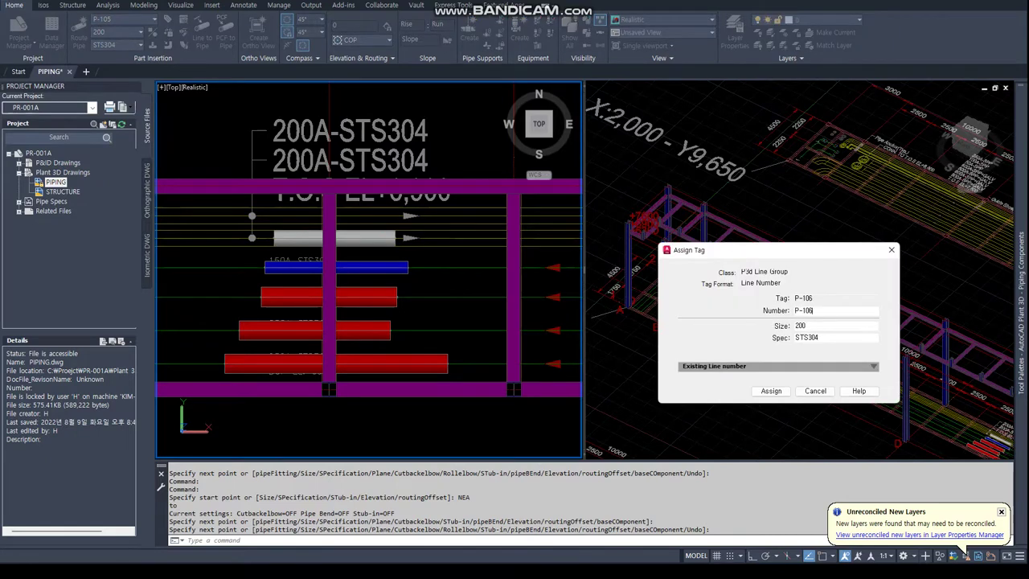
click(770, 391)
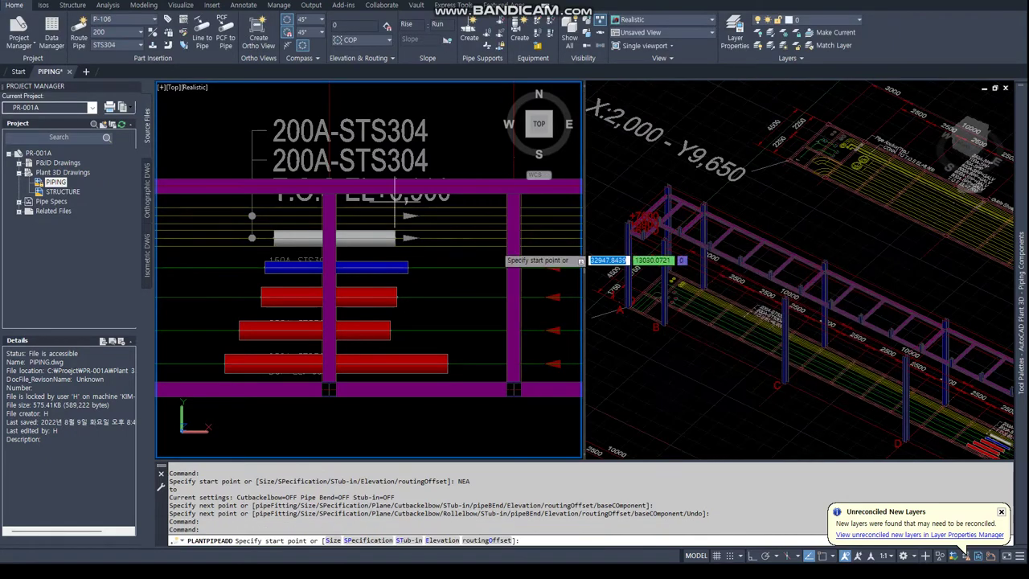
text(NE)
key(Escape)
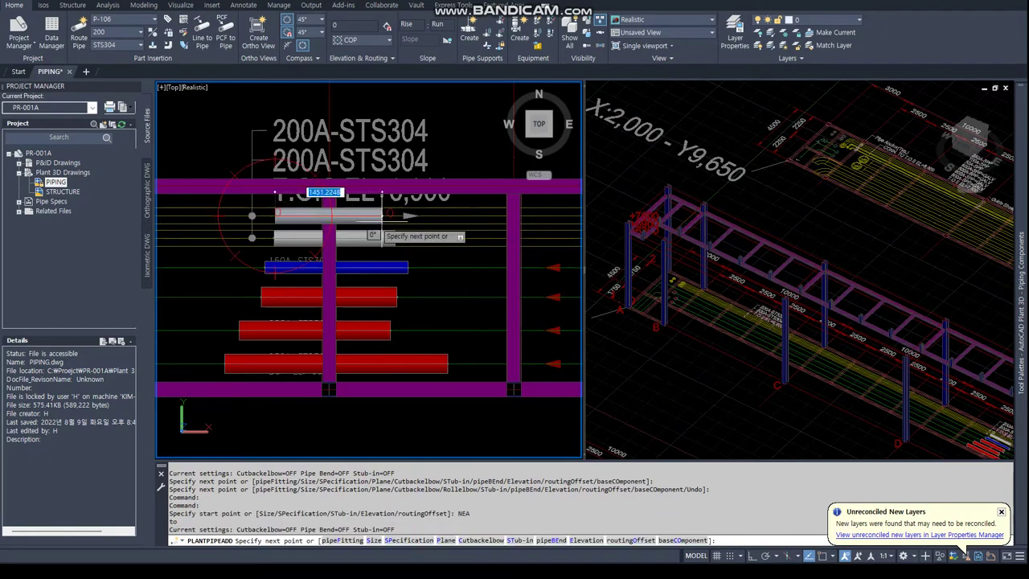
key(Escape)
scroll(283, 215, down, 3)
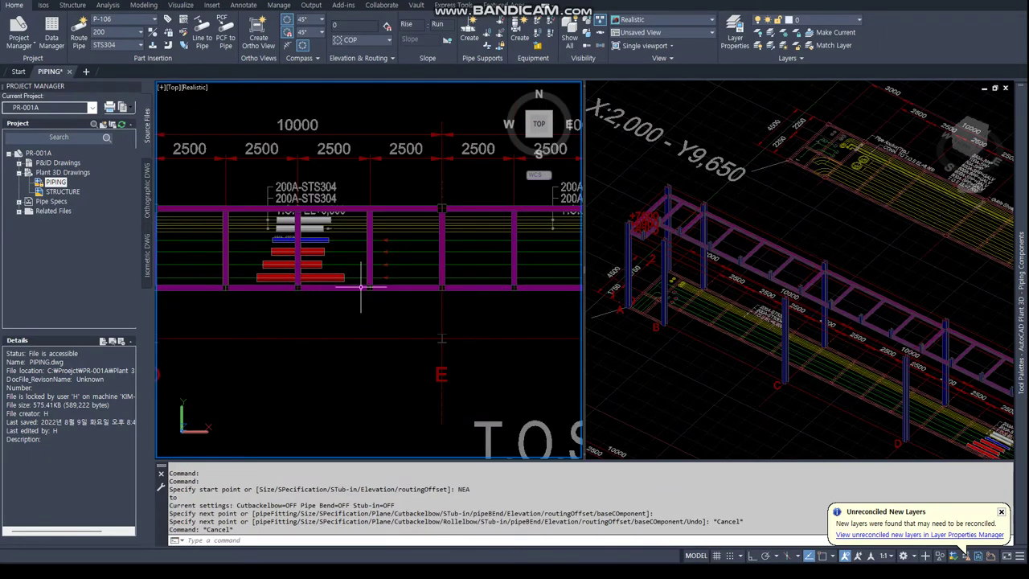
Orbit into 3D and raise the upper grey pipe and the next pipe to elevation 6900.
shift+middle_drag(310, 258, 339, 293)
scroll(339, 292, up, 3)
click(442, 247)
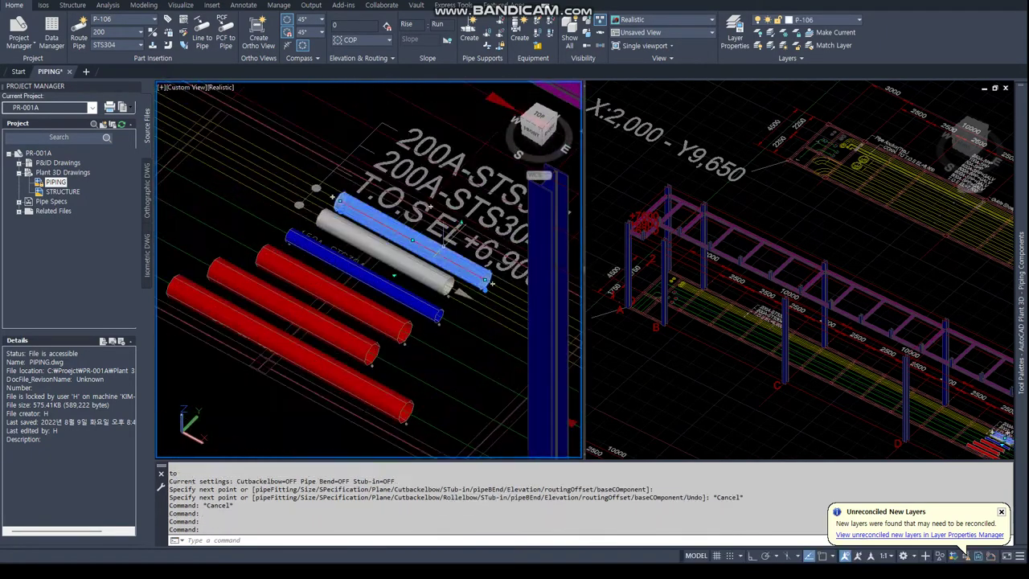
click(412, 239)
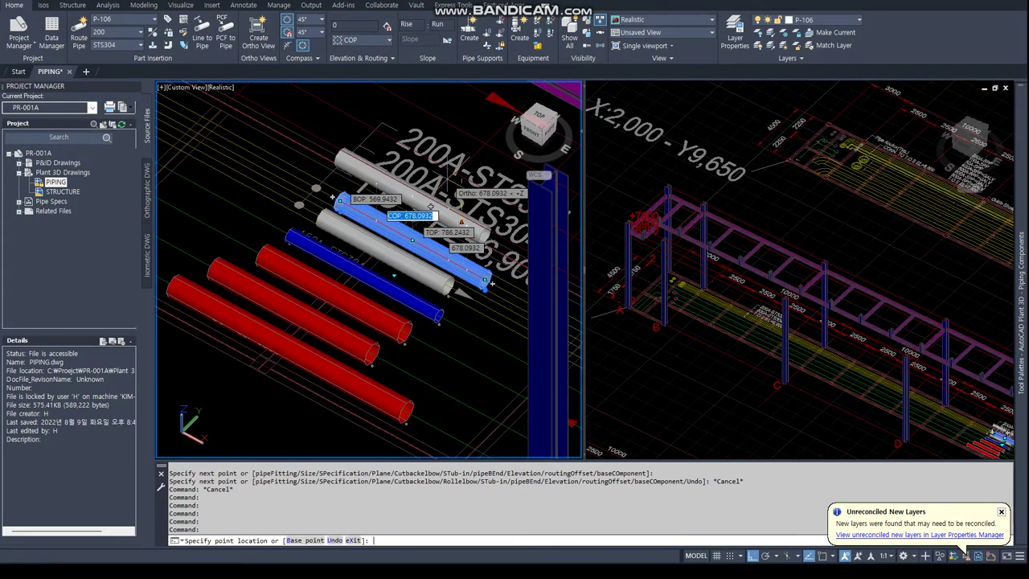
text(6900)
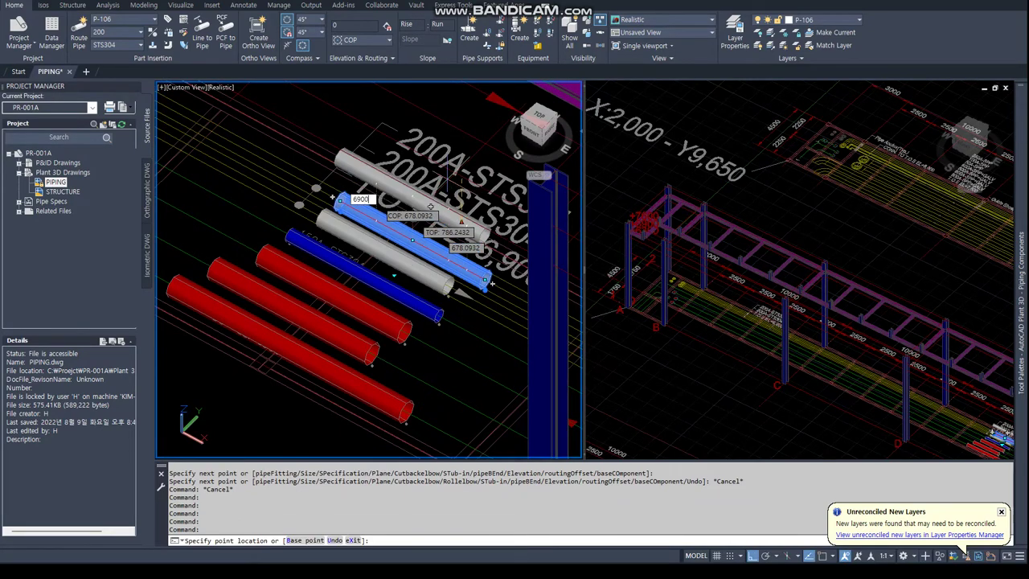
key(Return)
click(454, 281)
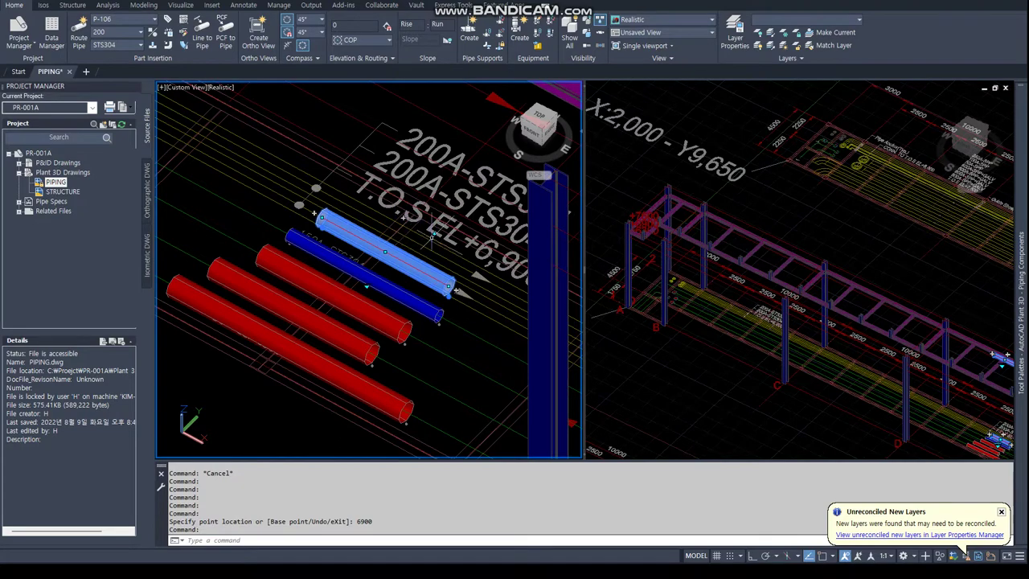
click(431, 235)
text(6)
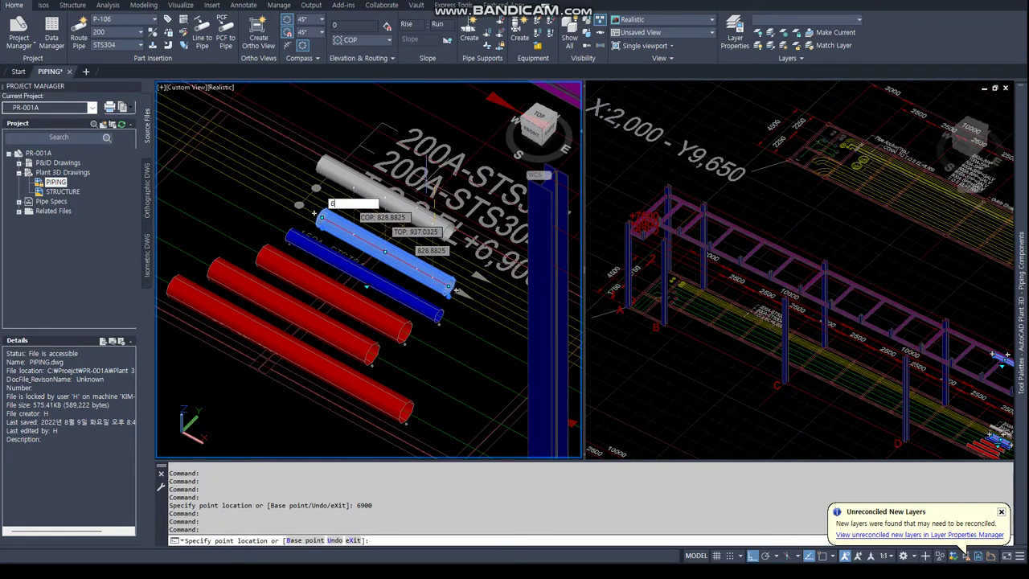
text(900)
key(Return)
Set the next pipe and the top pipe to elevation 6900.
click(408, 295)
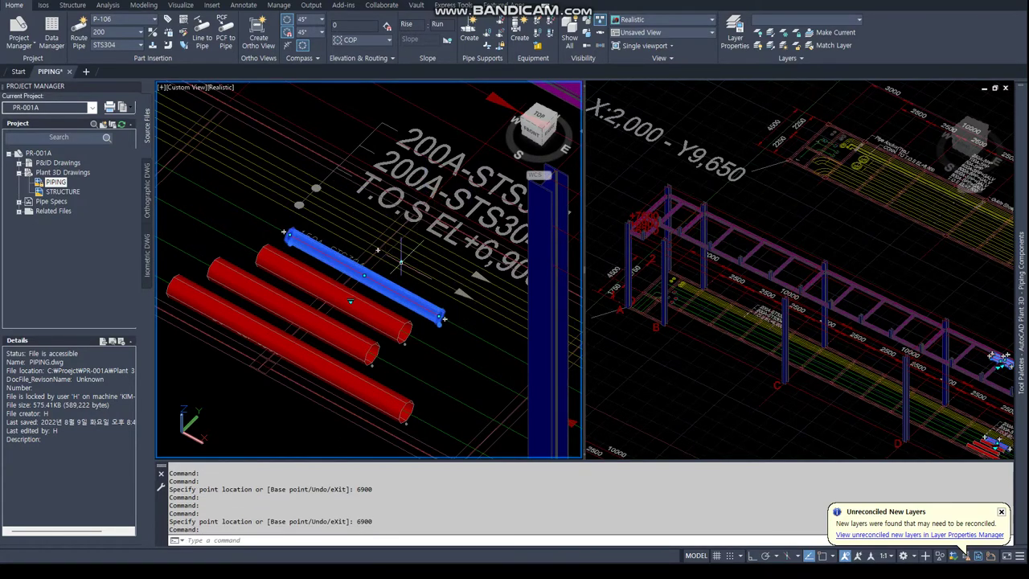
click(364, 276)
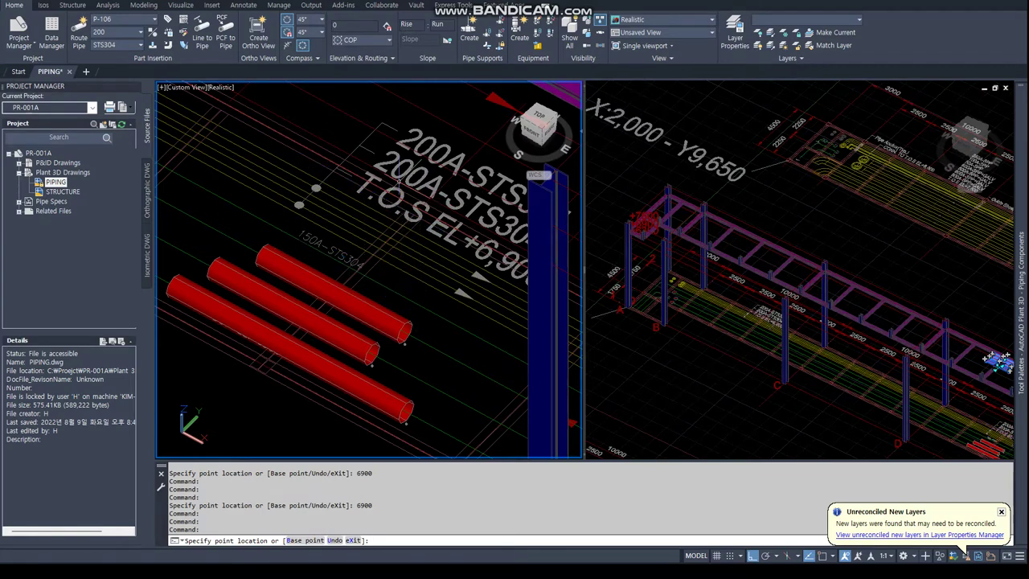
key(Return)
click(352, 290)
click(395, 271)
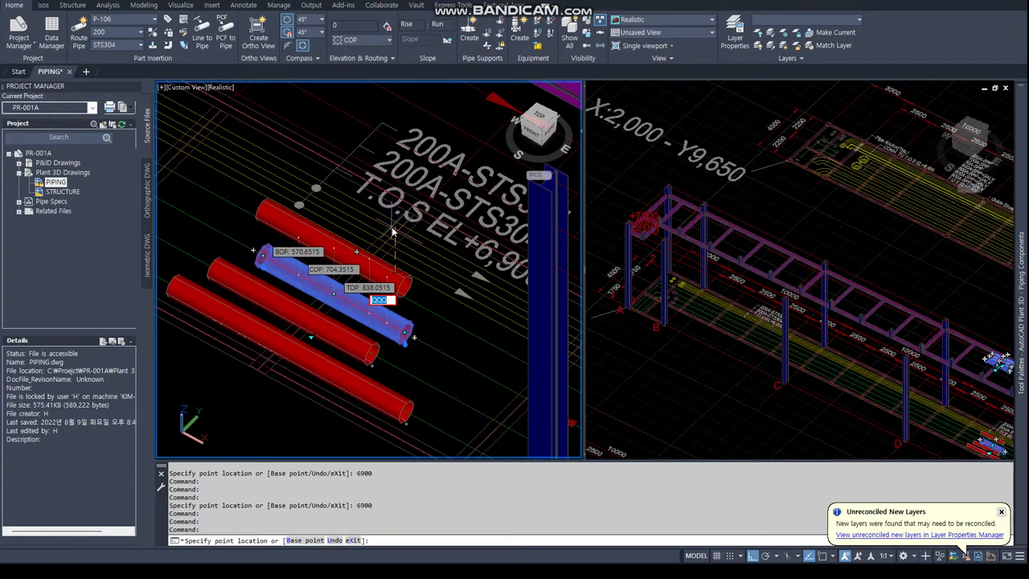
key(Tab)
key(Tab)
key(Return)
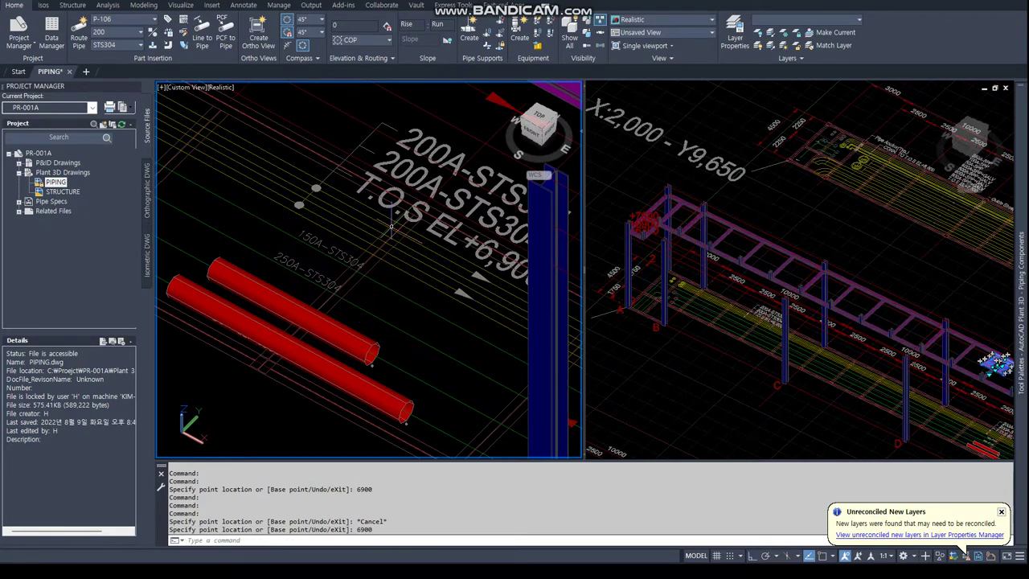
Raise both red pipes to elevation 6900 and clear the selection.
click(358, 289)
click(293, 311)
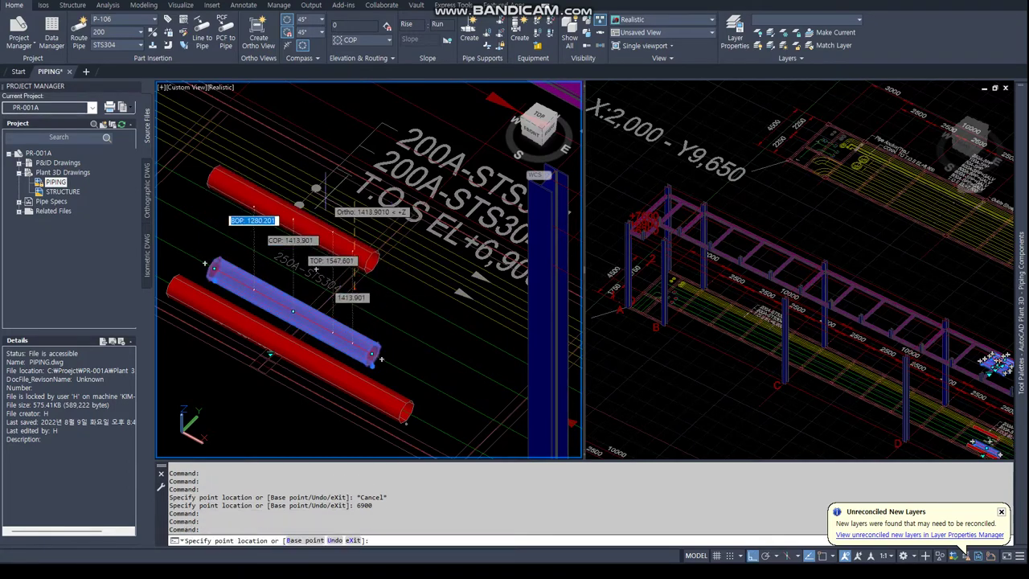
text(6900)
key(Return)
click(271, 336)
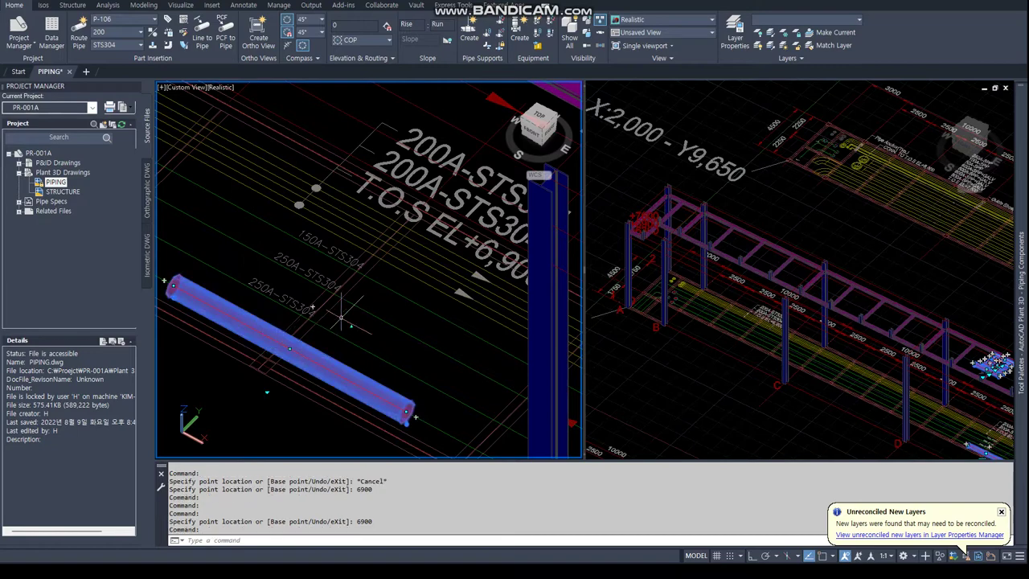
click(290, 348)
text(6900)
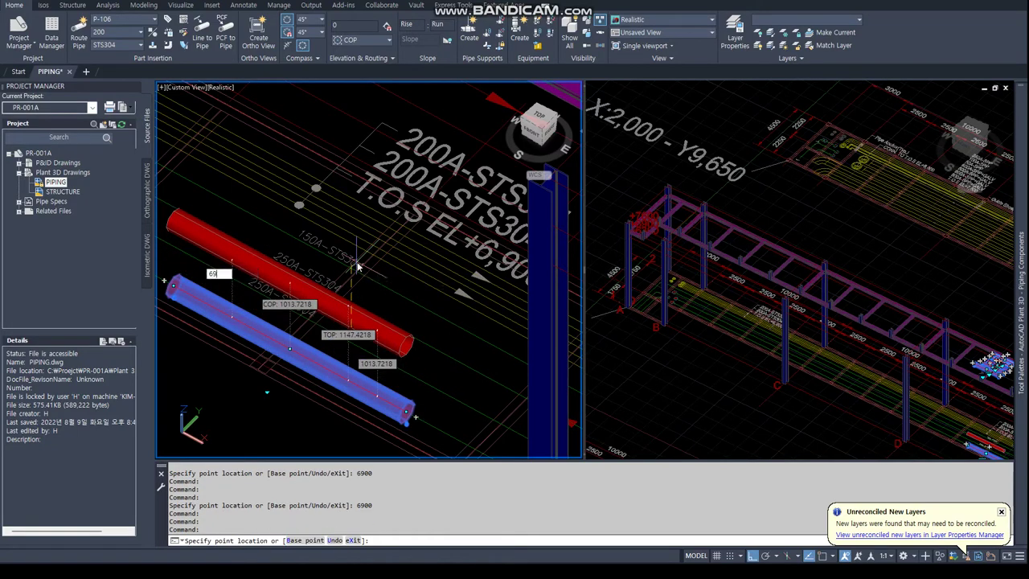
key(Return)
key(Escape)
Switch the left viewport to plan view, then start and cancel a stretch of the P-101 pipe end.
key(Return)
key(Return)
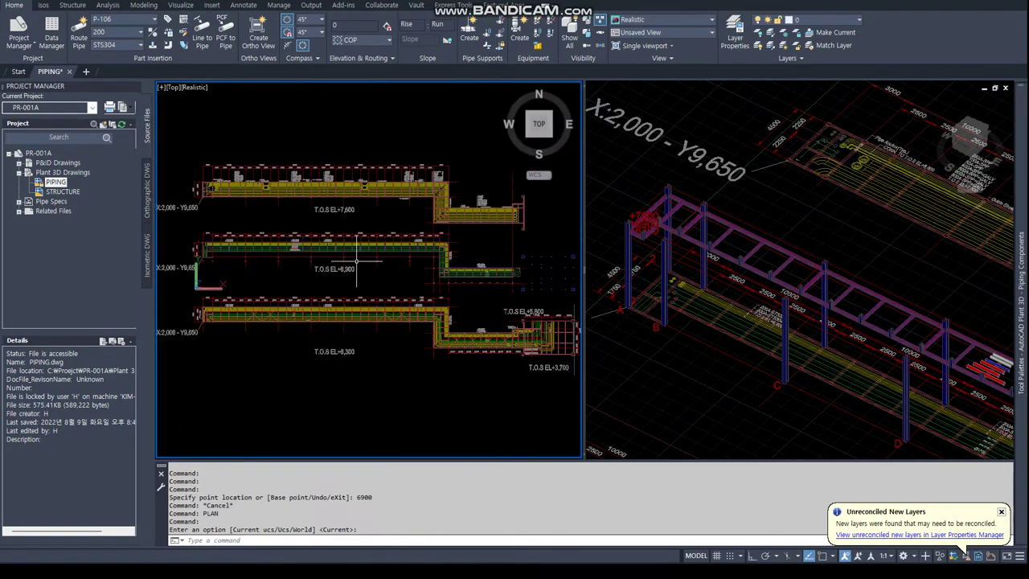
scroll(229, 249, up, 3)
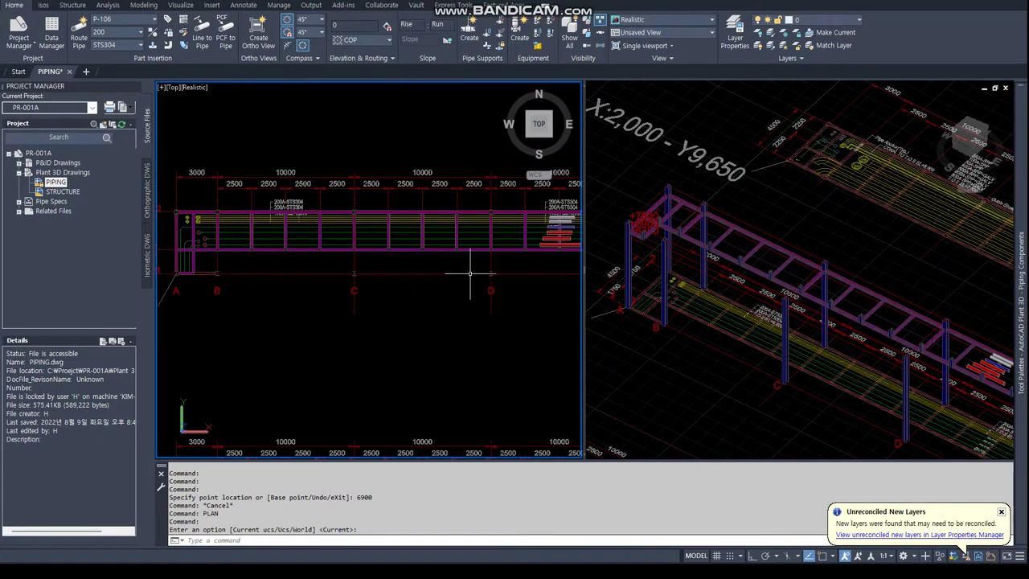
click(549, 245)
click(539, 245)
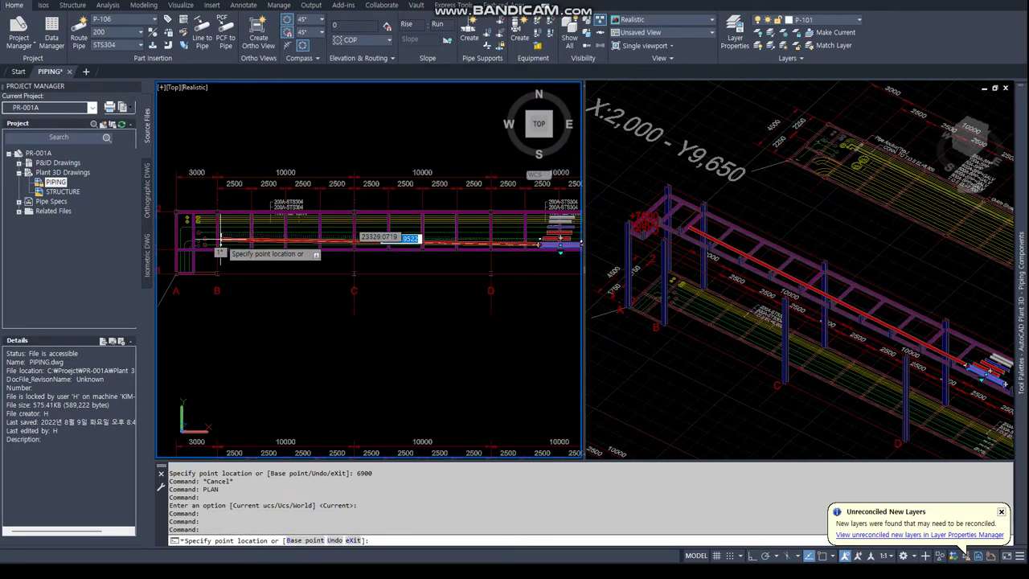
key(Escape)
key(Escape)
Continue P-101 from its open end through the centre point with a 700-long run.
scroll(549, 261, up, 5)
click(549, 261)
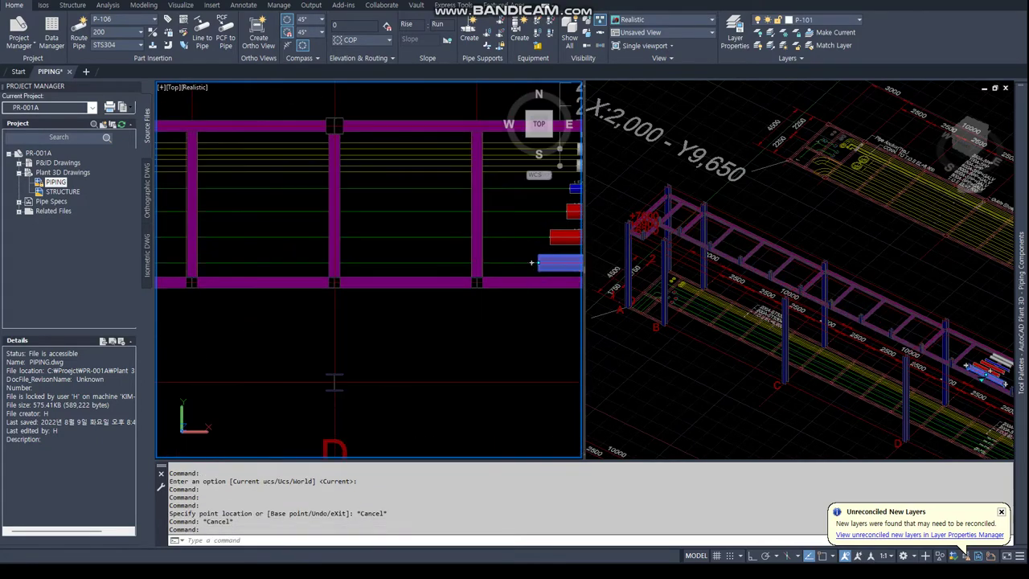
click(531, 262)
scroll(482, 265, down, 5)
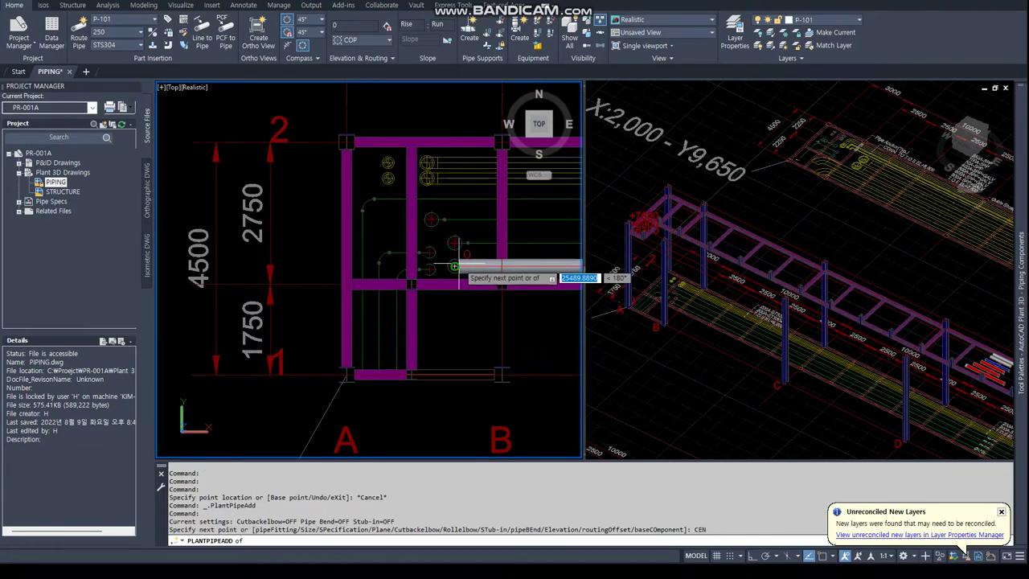
click(455, 266)
scroll(406, 274, down, 5)
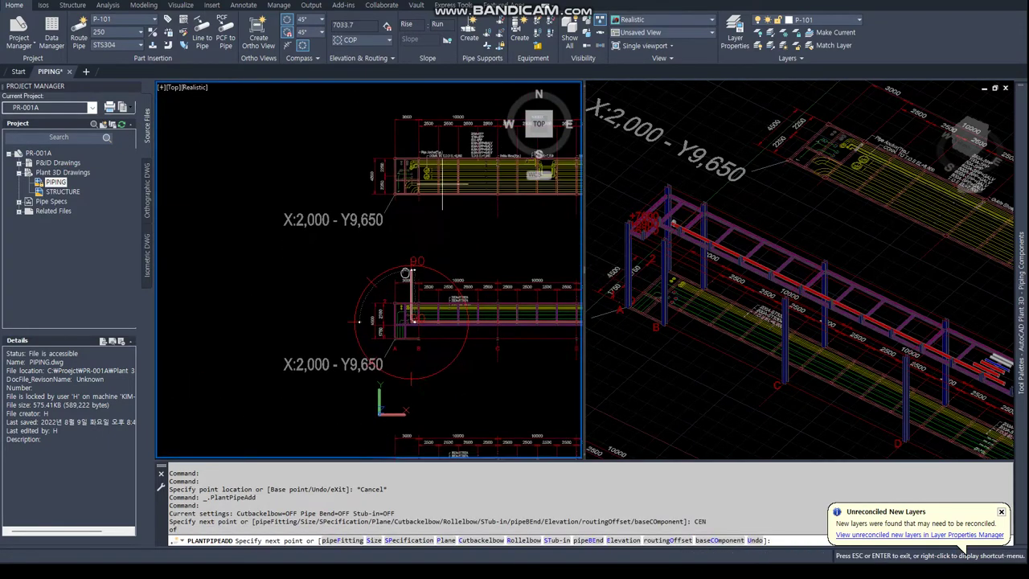
scroll(405, 273, up, 3)
scroll(406, 274, down, 3)
middle_drag(406, 273, 219, 287)
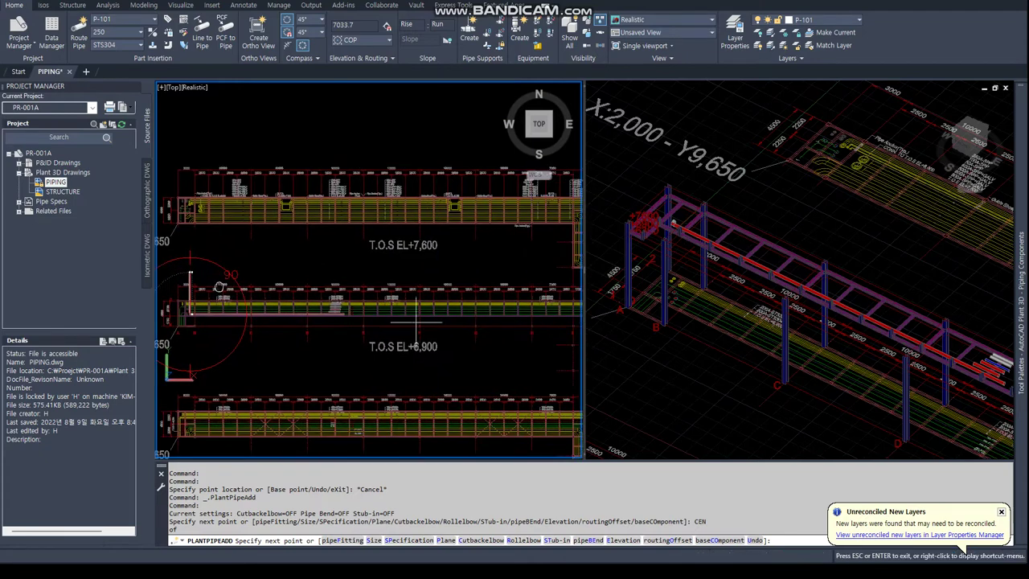
middle_drag(402, 310, 455, 299)
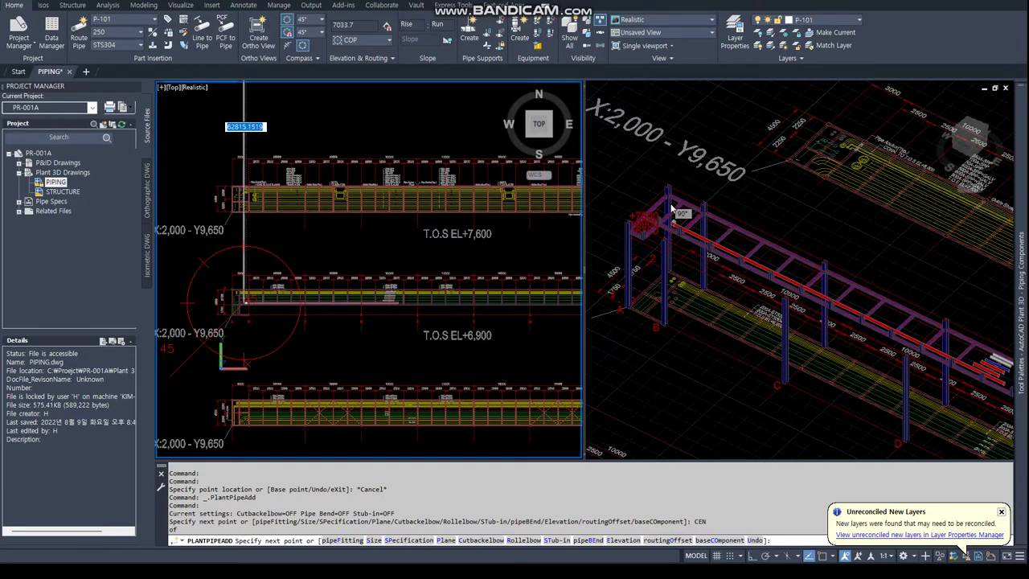
click(677, 205)
text(700)
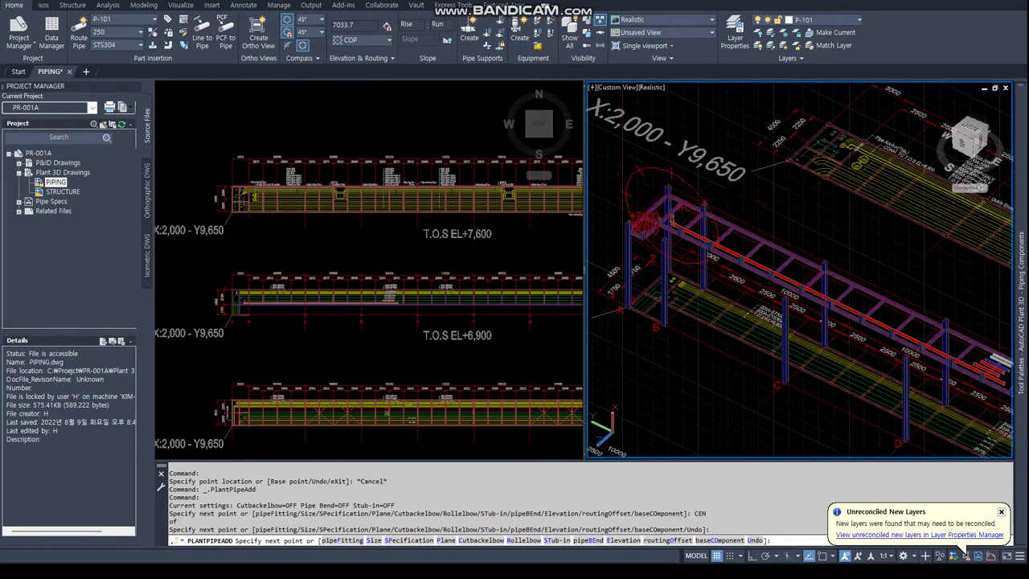
key(Return)
Route P-101 to a perpendicular (PER) point on the rack in the plan view.
click(241, 258)
scroll(241, 258, up, 2)
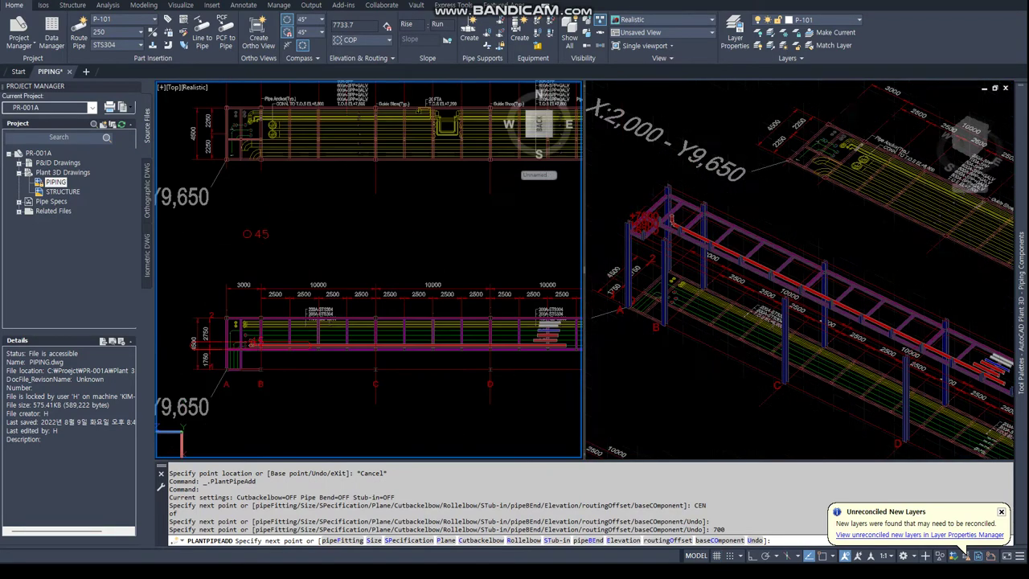
scroll(258, 267, up, 5)
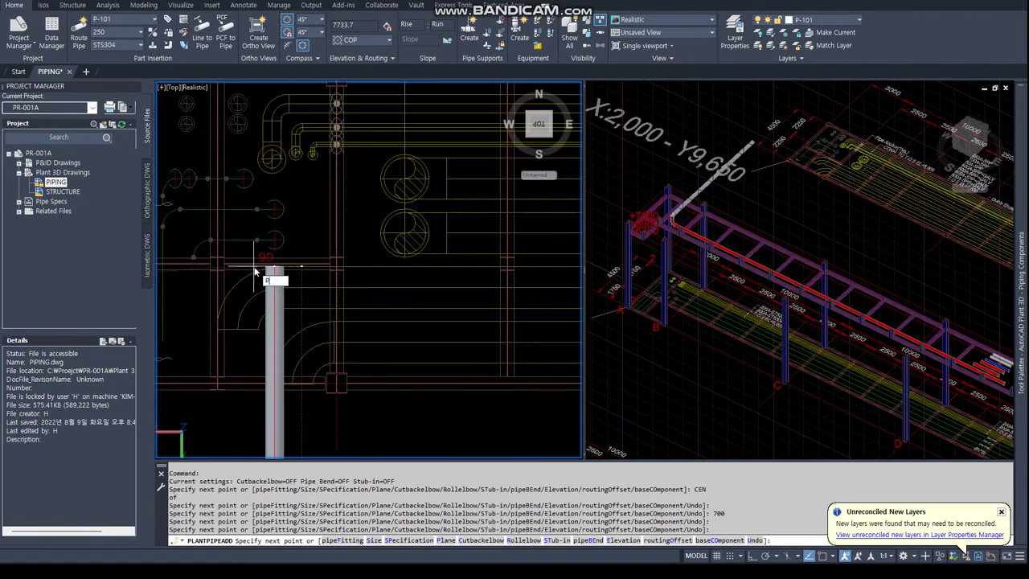
text(PER)
key(Return)
scroll(277, 274, down, 3)
scroll(293, 267, down, 3)
scroll(299, 262, up, 5)
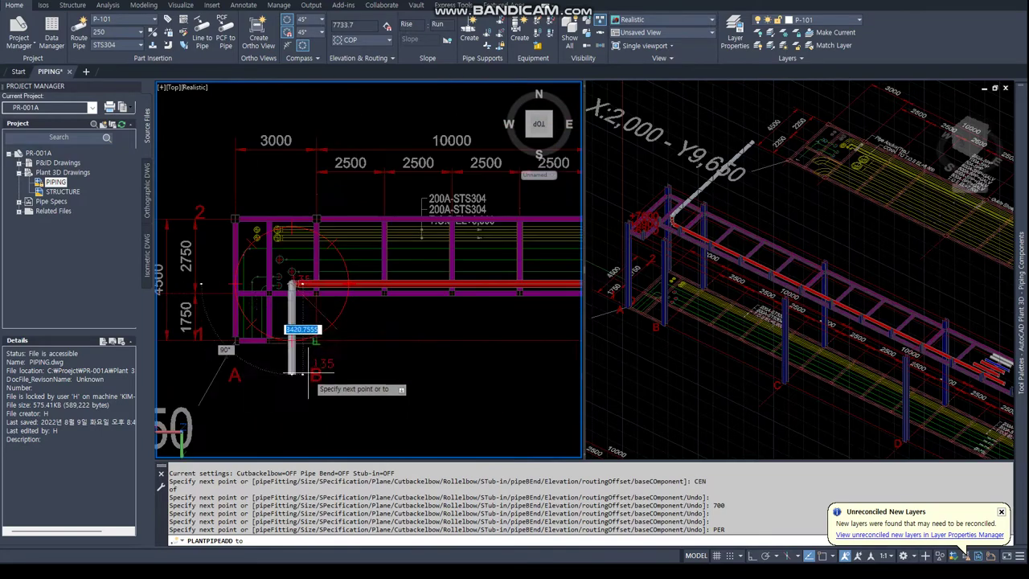
scroll(277, 309, down, 3)
scroll(271, 305, down, 2)
scroll(266, 302, up, 5)
scroll(267, 304, up, 3)
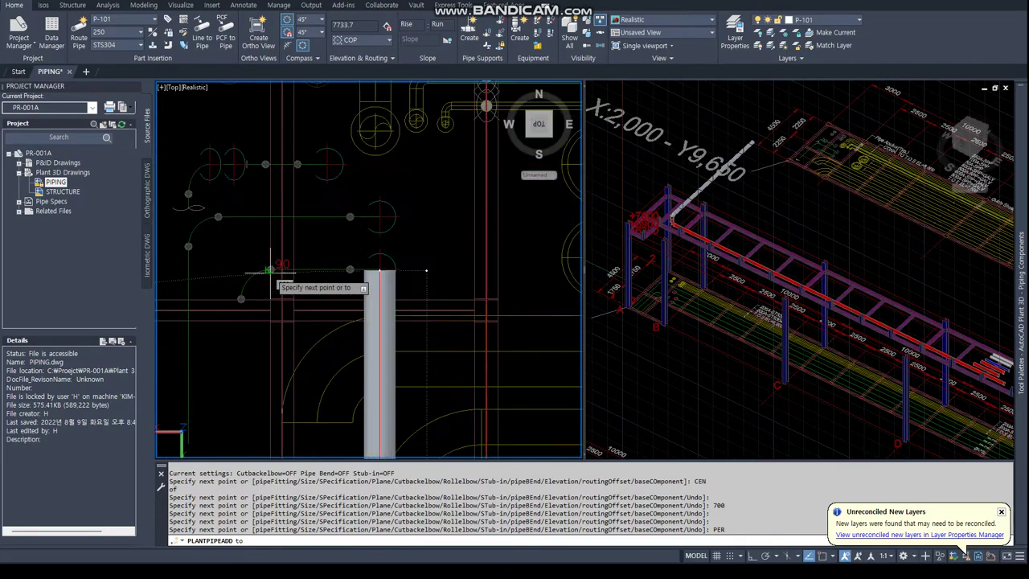
scroll(253, 290, up, 3)
scroll(257, 289, down, 5)
scroll(274, 227, down, 3)
scroll(274, 228, up, 5)
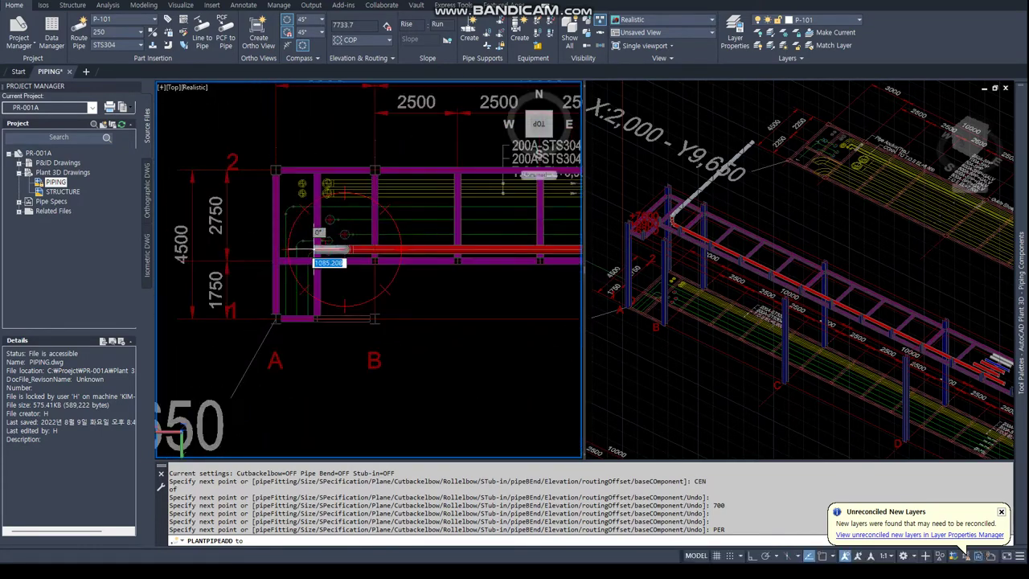
scroll(330, 253, up, 3)
scroll(341, 257, up, 3)
click(318, 243)
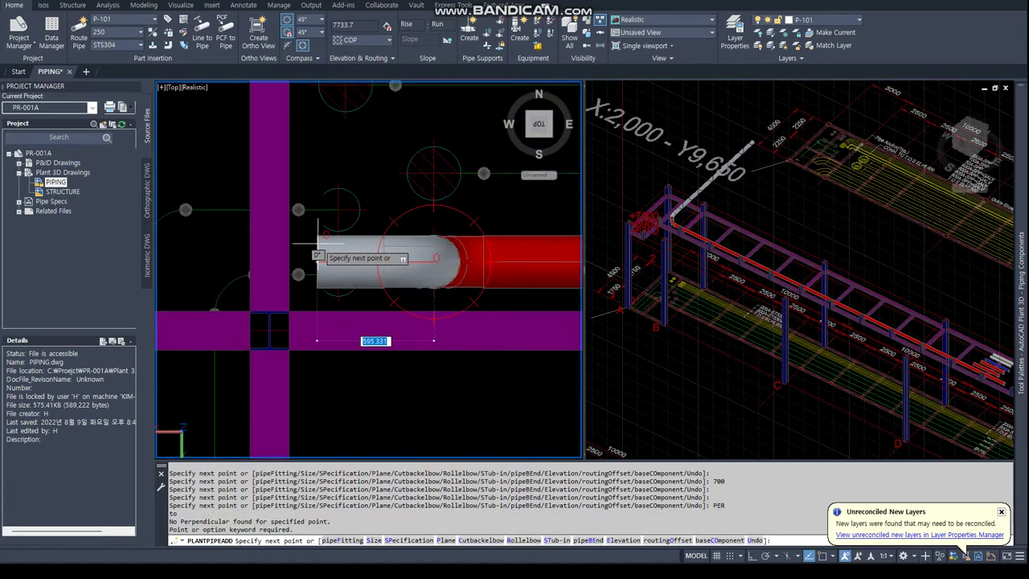
End the routing and erase the short leftover pipe piece.
key(Escape)
click(337, 246)
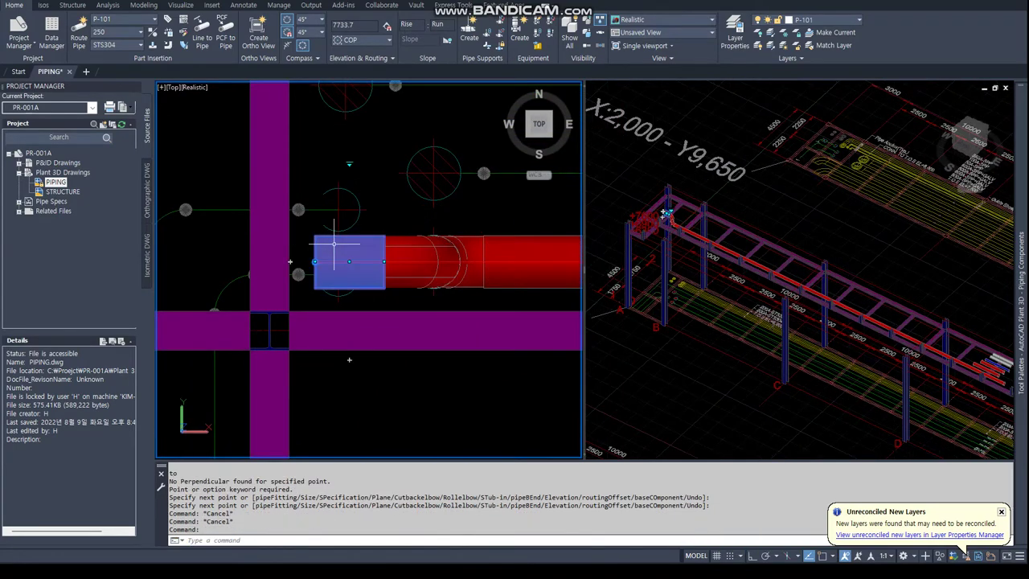
key(Delete)
scroll(340, 241, down, 3)
scroll(340, 241, down, 2)
Start a reference line with L, then cancel it.
scroll(344, 284, up, 5)
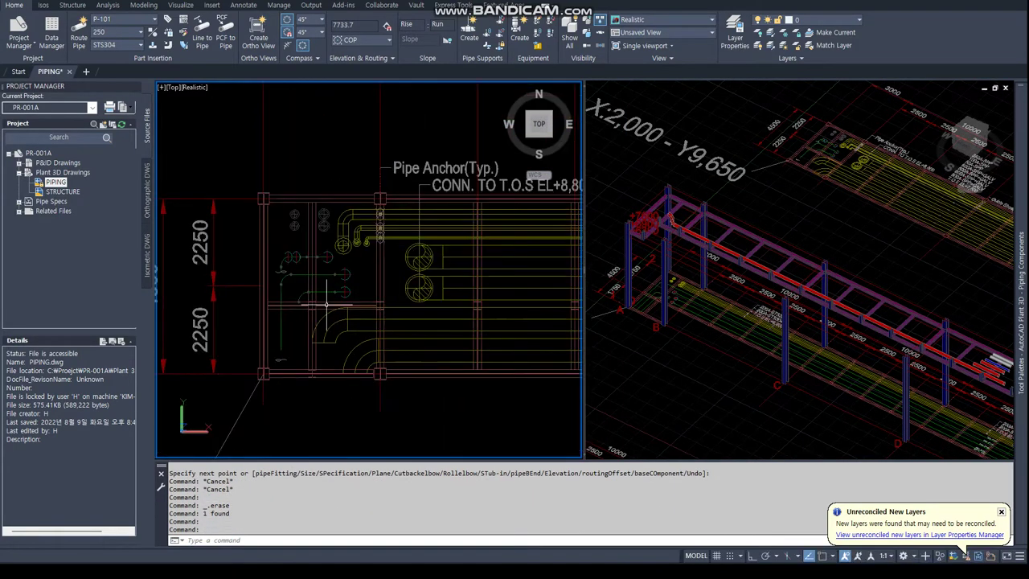
text(l)
key(Return)
click(299, 301)
scroll(297, 299, up, 2)
scroll(322, 304, down, 2)
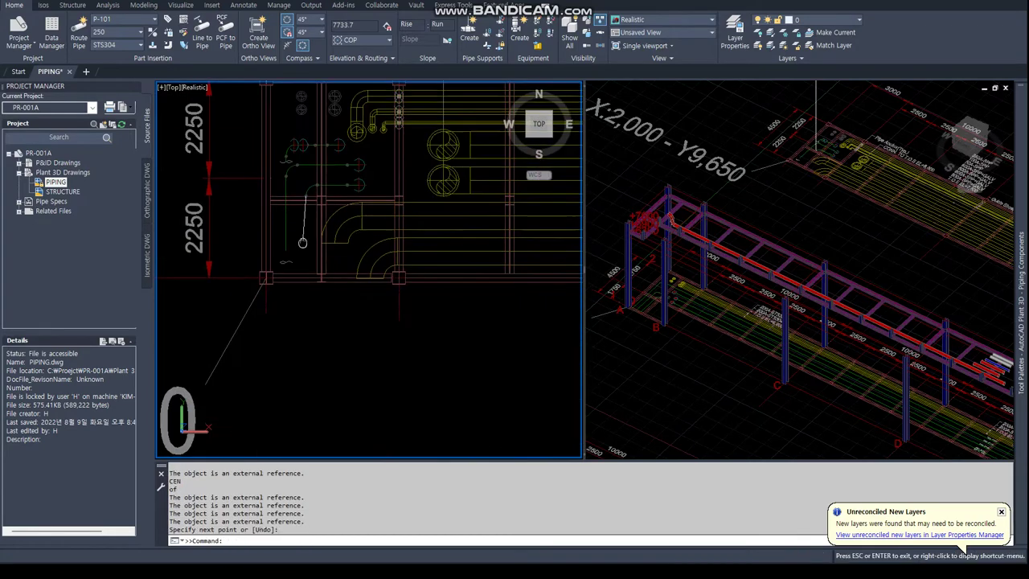
key(Escape)
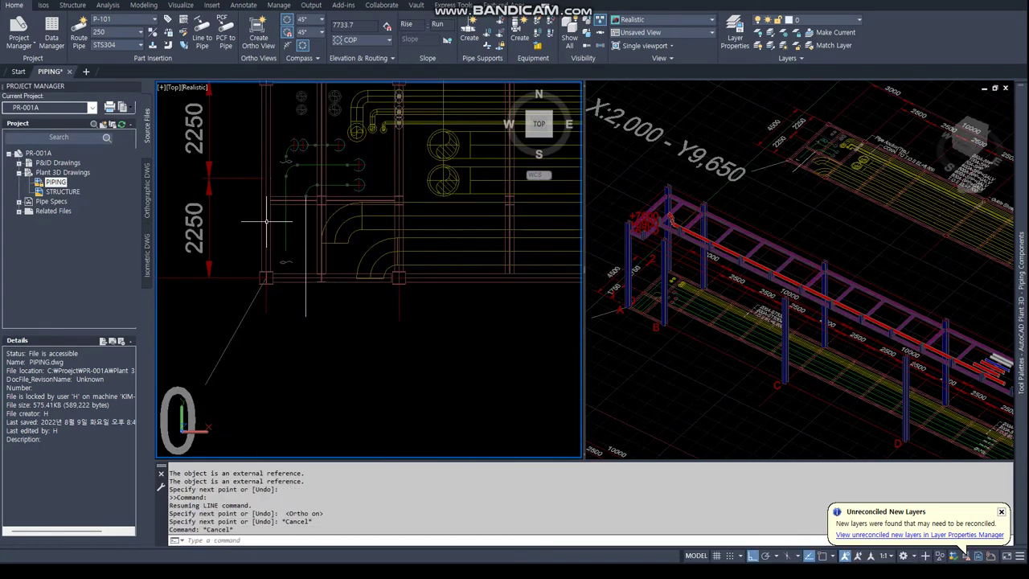
Route P-101 from its end to a perpendicular point, then undo that segment.
scroll(324, 308, down, 4)
scroll(296, 359, up, 2)
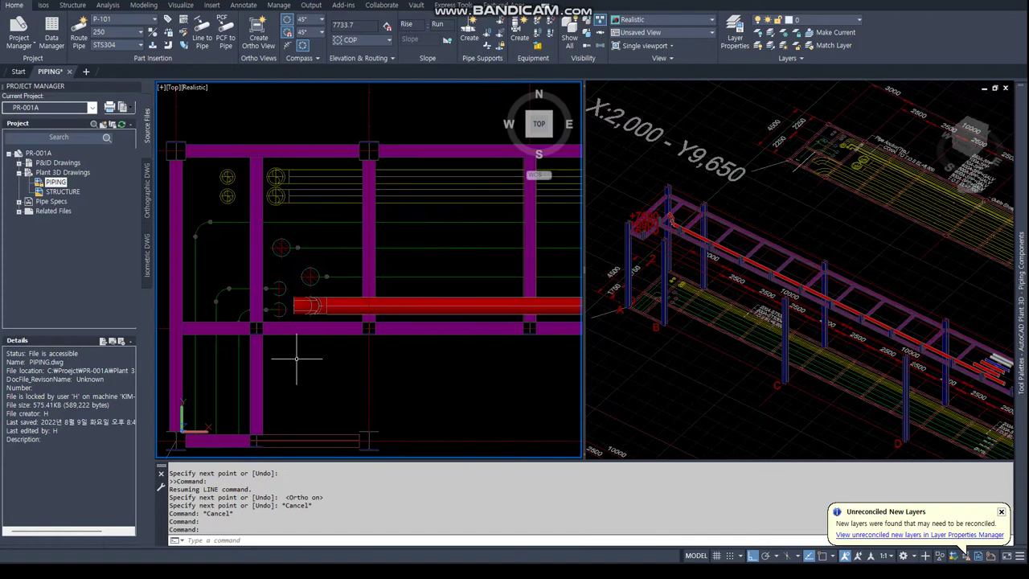
click(306, 304)
scroll(289, 304, down, 3)
scroll(289, 302, up, 5)
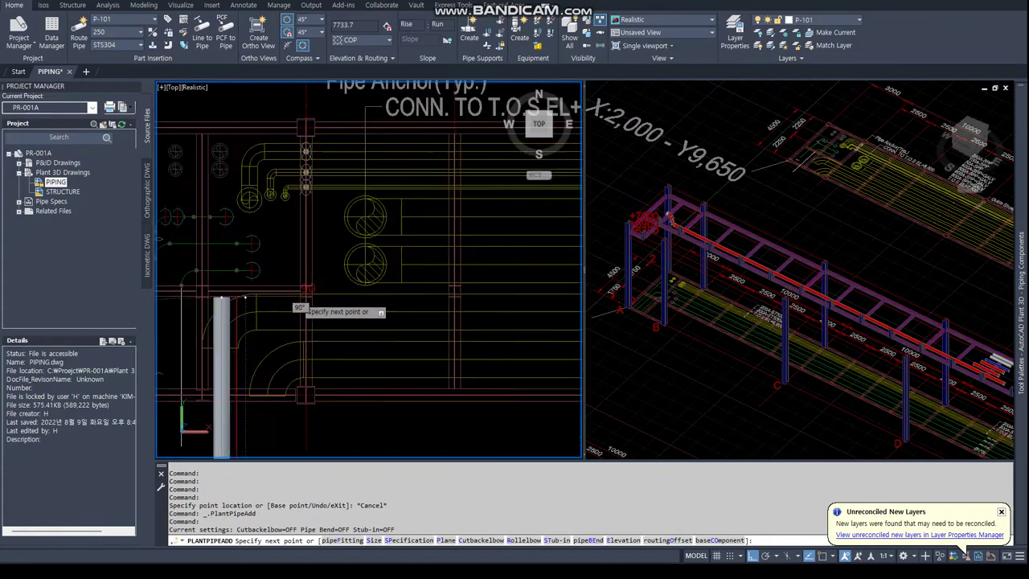
text(PER)
key(Return)
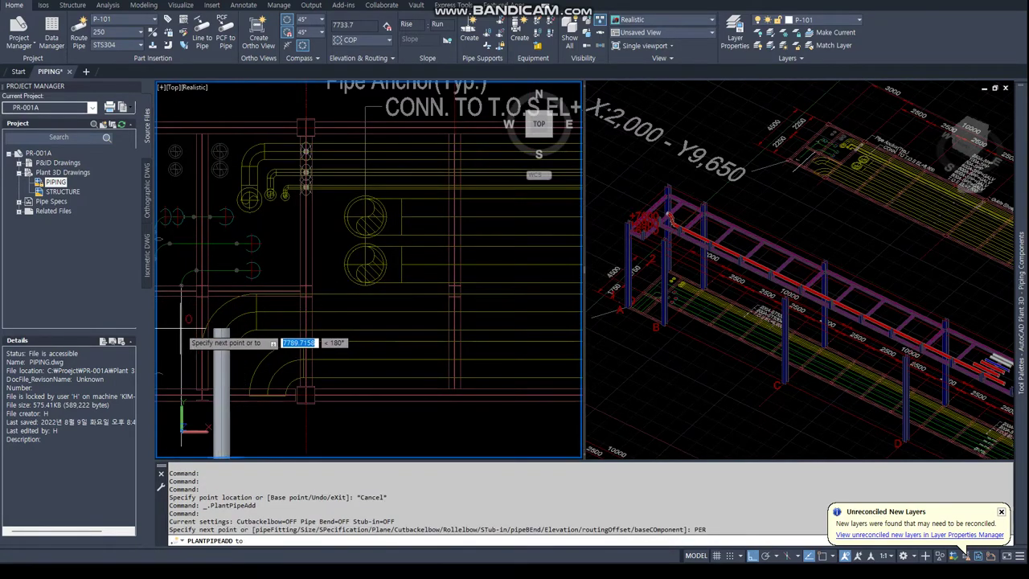
click(218, 342)
scroll(214, 361, down, 4)
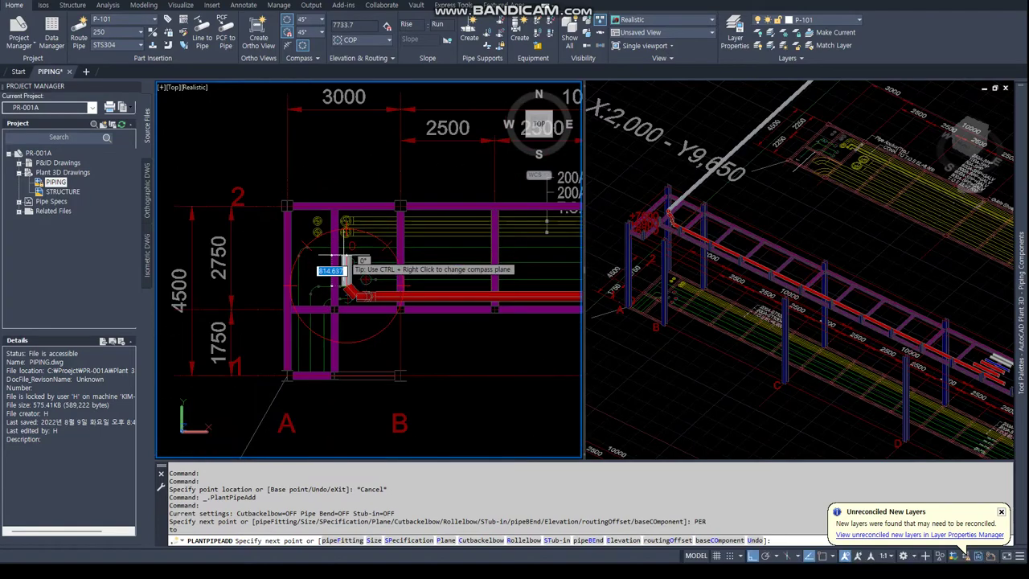
key(Return)
Route P-101 perpendicular to a rack member near grid A.
scroll(332, 337, up, 2)
scroll(287, 300, down, 2)
scroll(287, 212, down, 2)
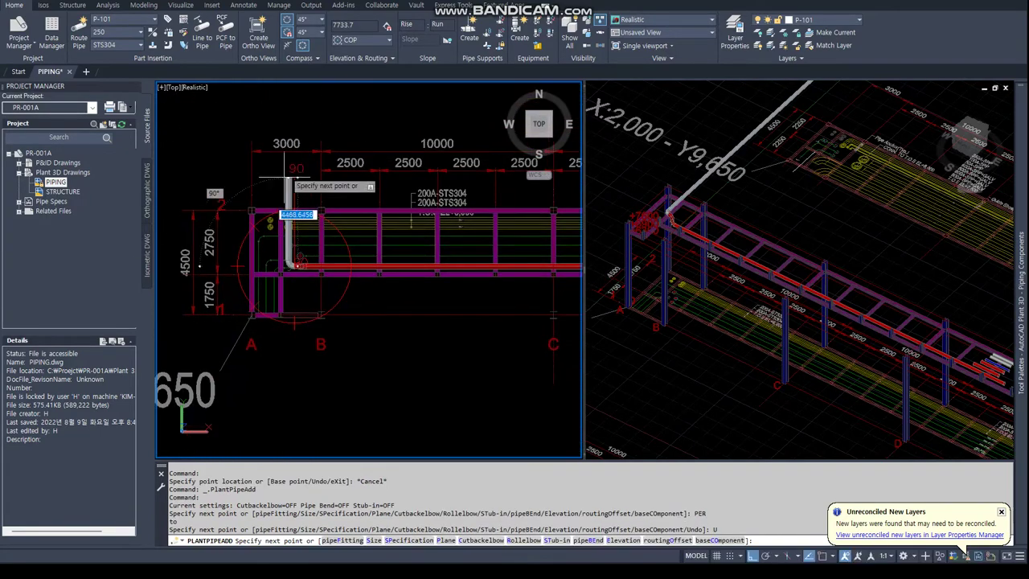
scroll(241, 255, down, 1)
scroll(246, 241, up, 2)
scroll(257, 249, up, 1)
scroll(275, 262, up, 2)
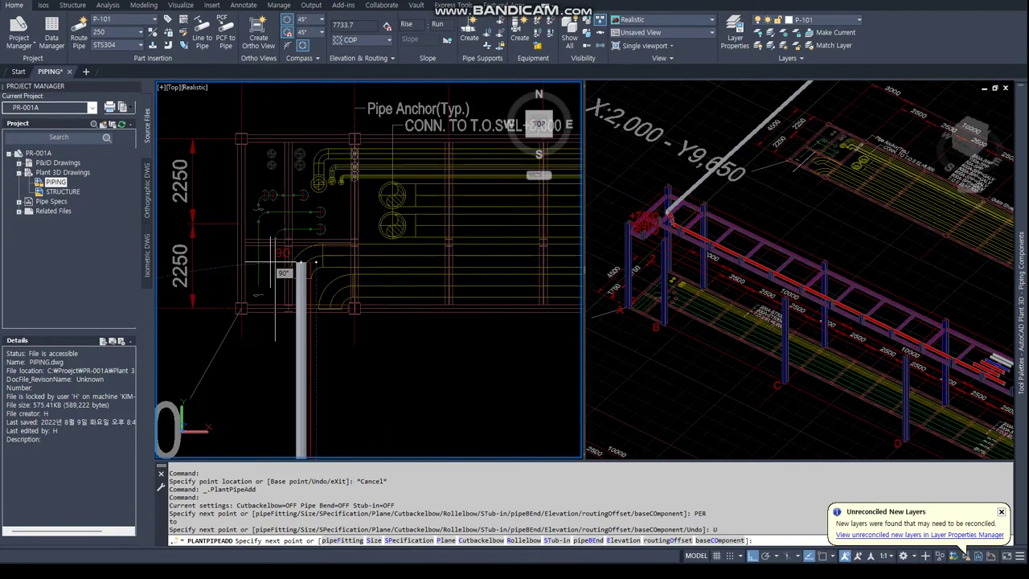
text(PER)
key(Return)
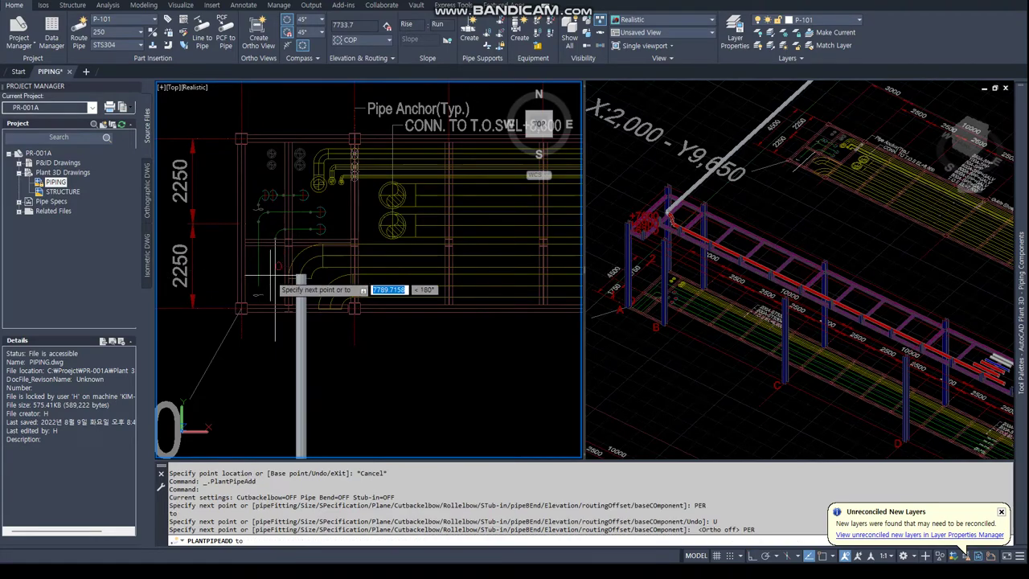
click(275, 283)
scroll(275, 283, down, 2)
scroll(265, 297, up, 2)
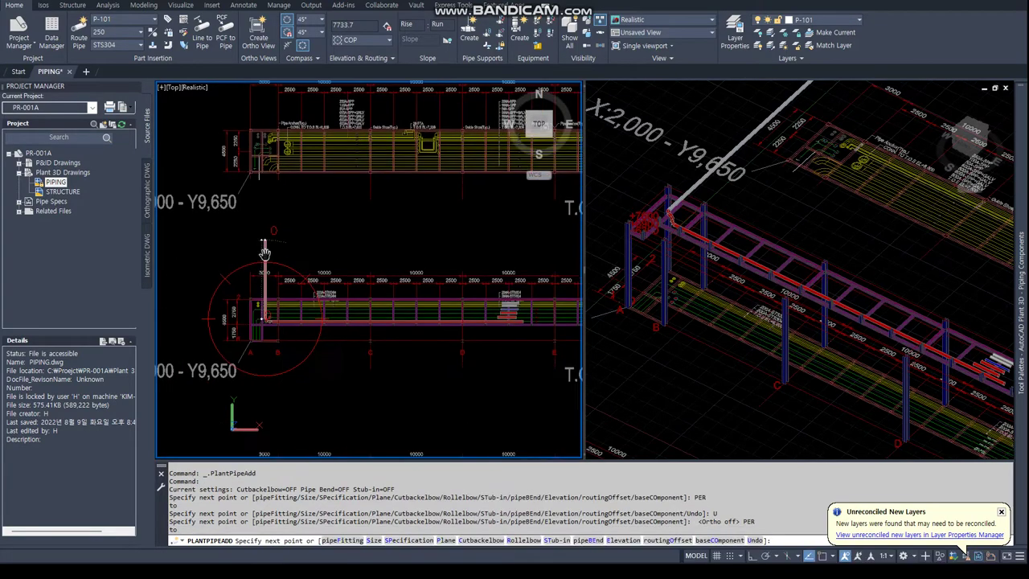
scroll(265, 298, up, 1)
scroll(246, 354, up, 1)
Stop routing and delete the stray elbow at the P-101 end.
key(Escape)
click(330, 329)
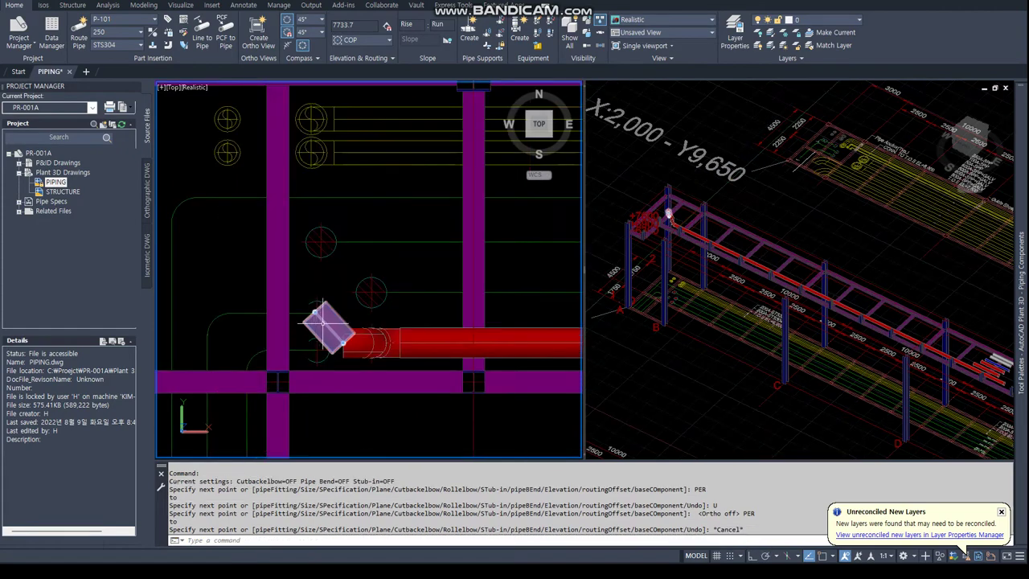
key(Delete)
scroll(327, 304, down, 3)
Stretch the P-101 pipe end back using a crossing window.
text(s)
key(Return)
text(c)
key(Return)
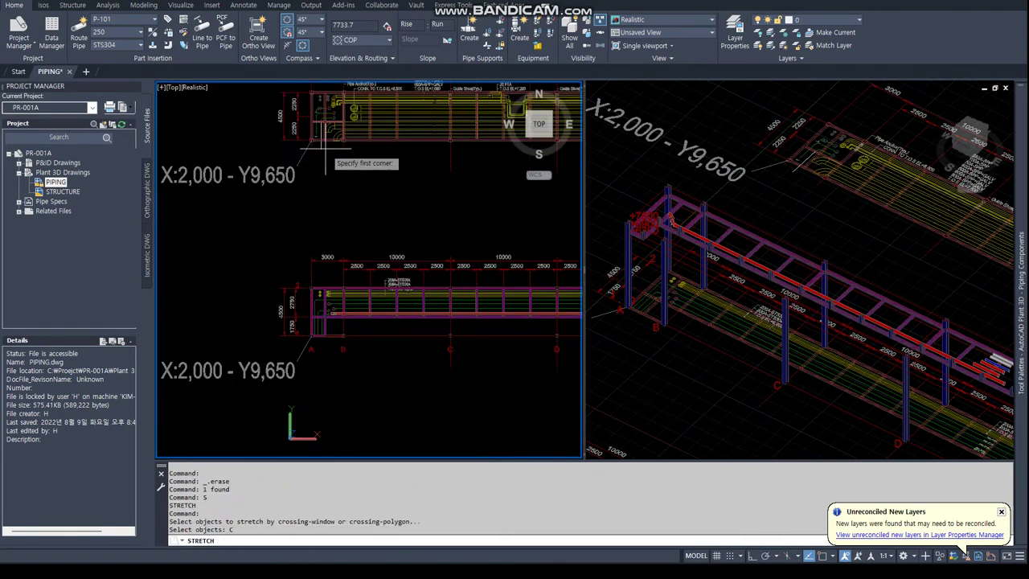
click(322, 148)
click(368, 165)
key(Return)
click(359, 164)
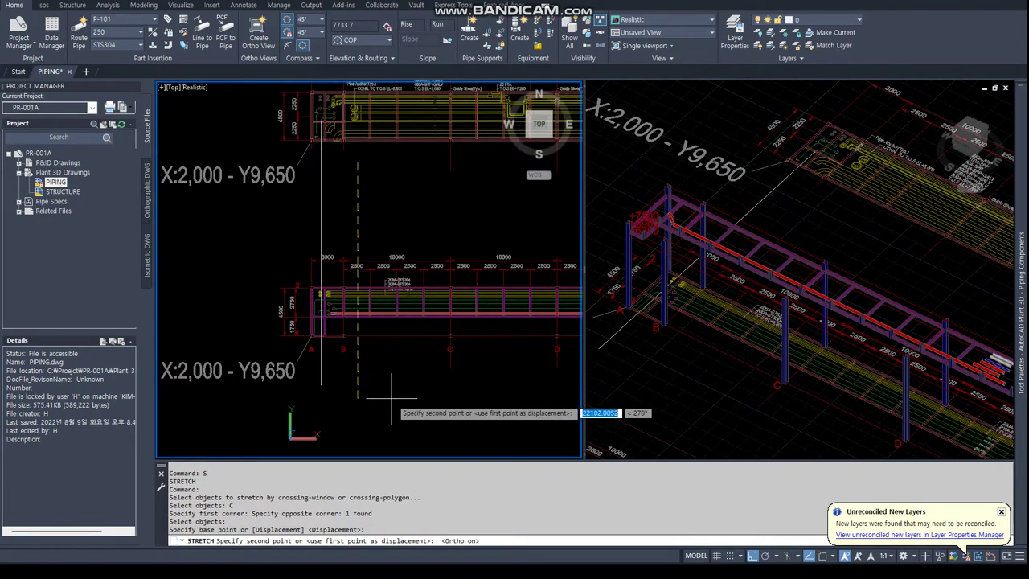
click(391, 397)
scroll(354, 321, up, 3)
scroll(324, 281, up, 3)
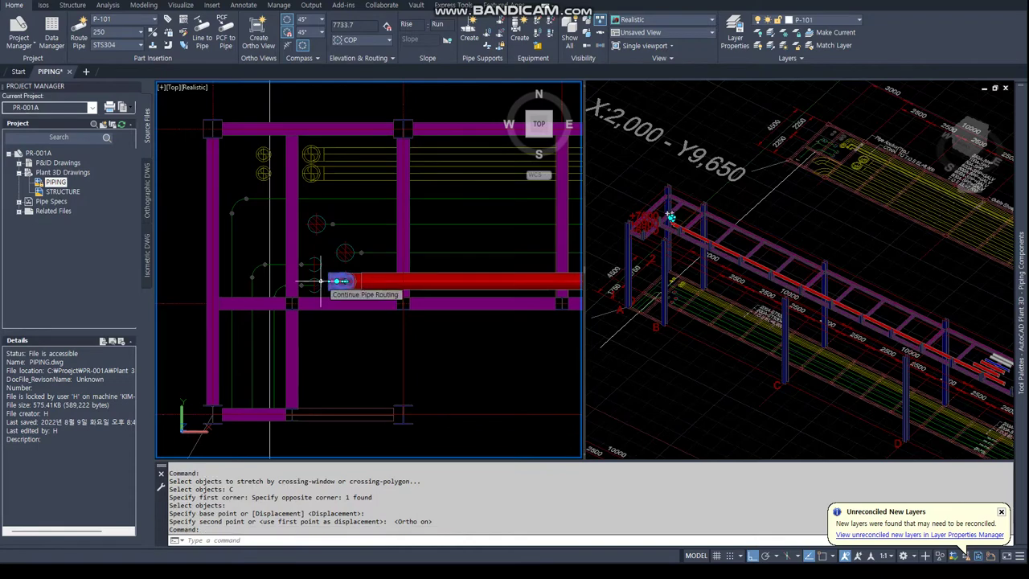
Continue P-101 from its end and turn it down through an elbow using PER snap.
click(341, 281)
text(PER)
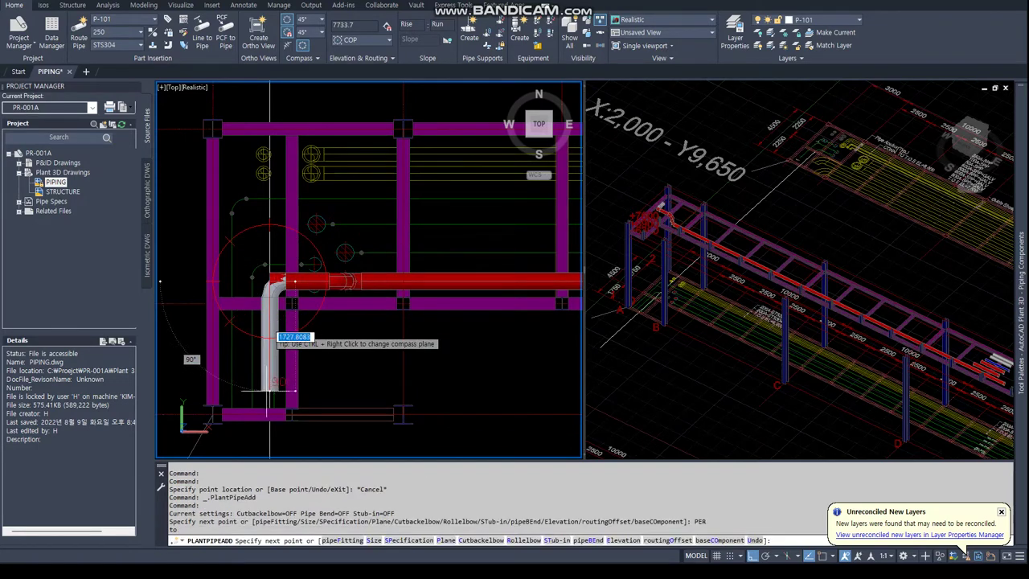
text(per)
key(Return)
middle_drag(269, 392, 319, 374)
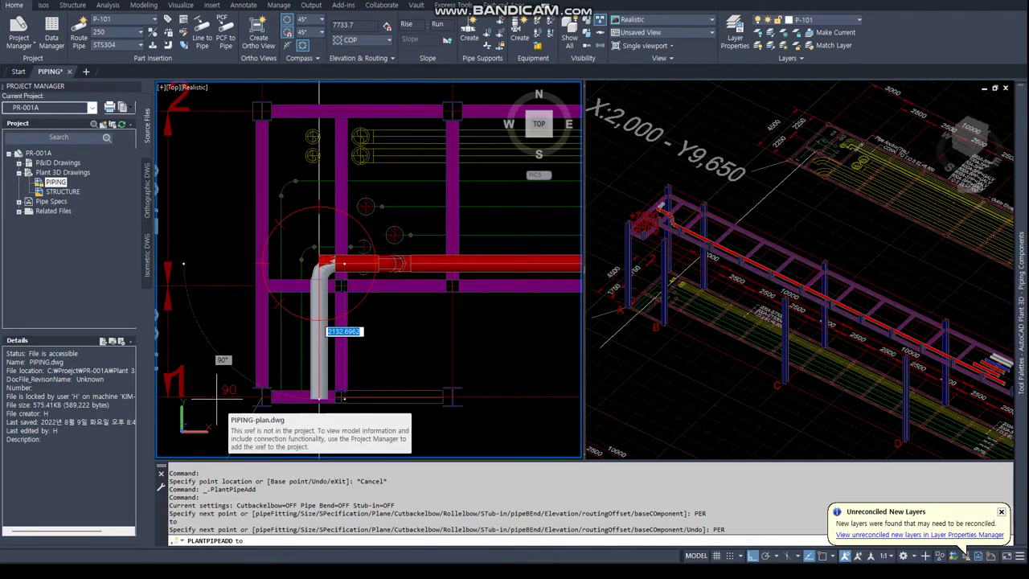
click(319, 397)
text(per)
key(Return)
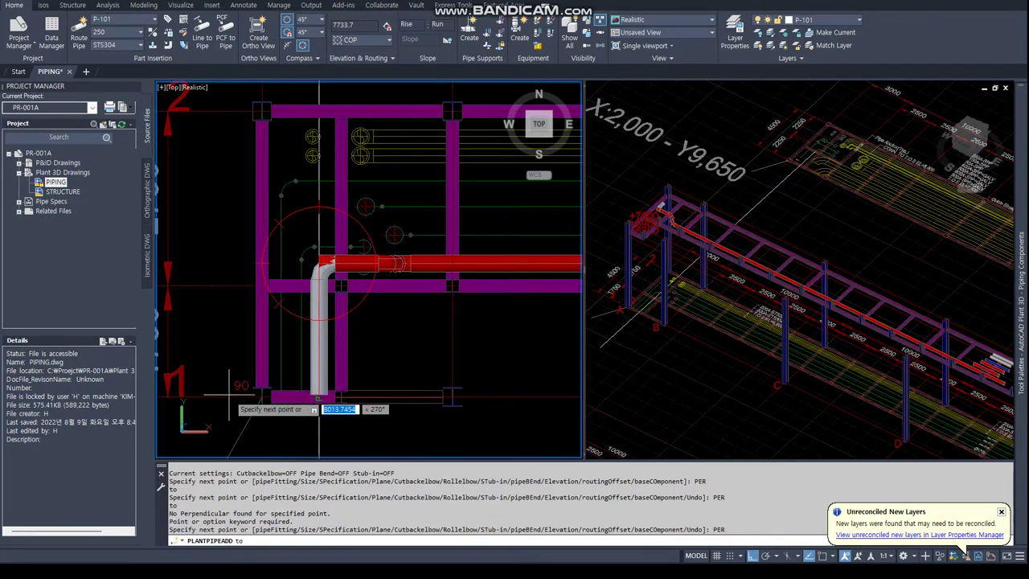
click(319, 397)
scroll(408, 233, down, 5)
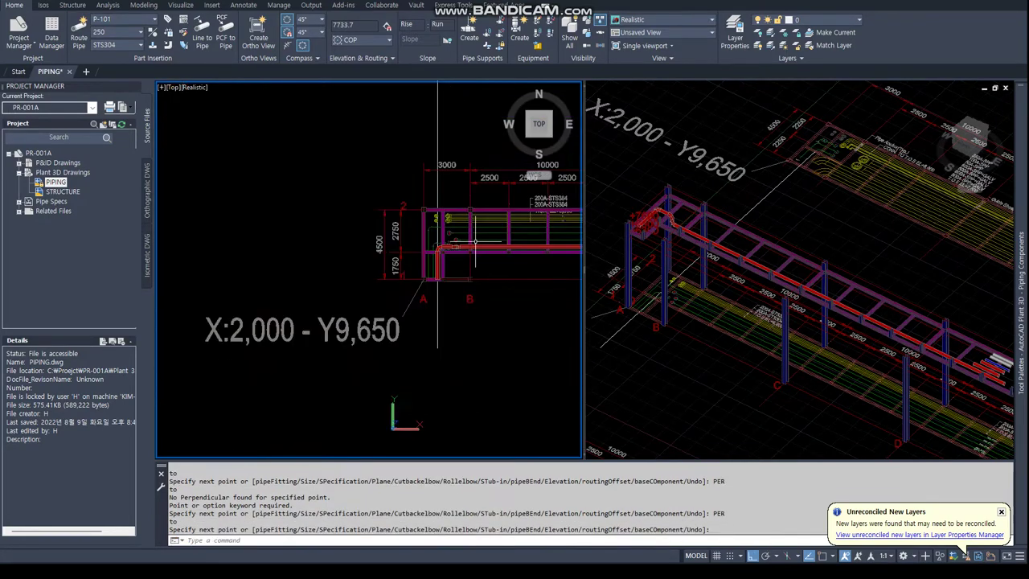
key(Escape)
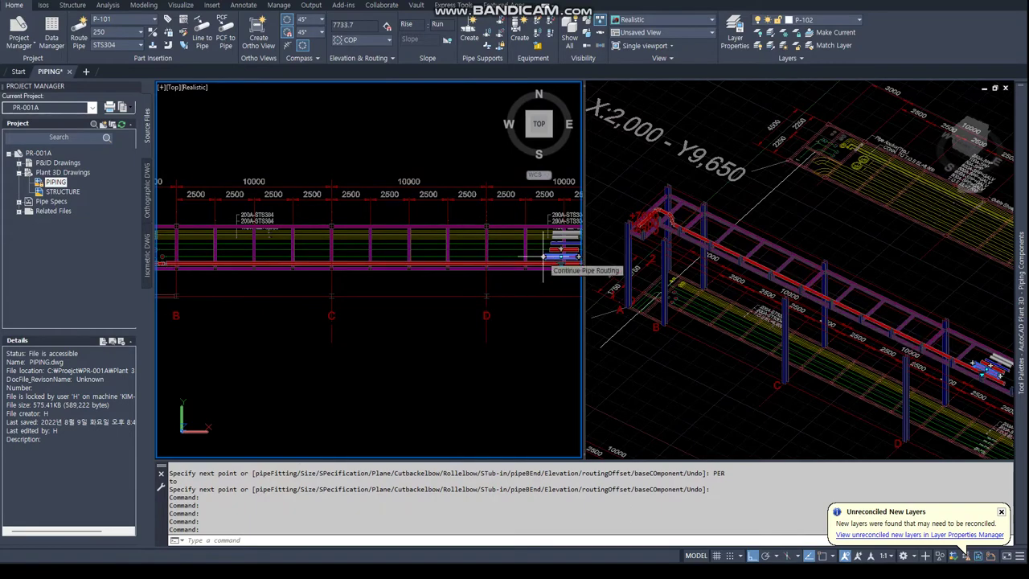
Start P-102 at its pipe-end centre and raise it 700 in the 3D view.
click(540, 257)
scroll(314, 265, up, 5)
text(CEN)
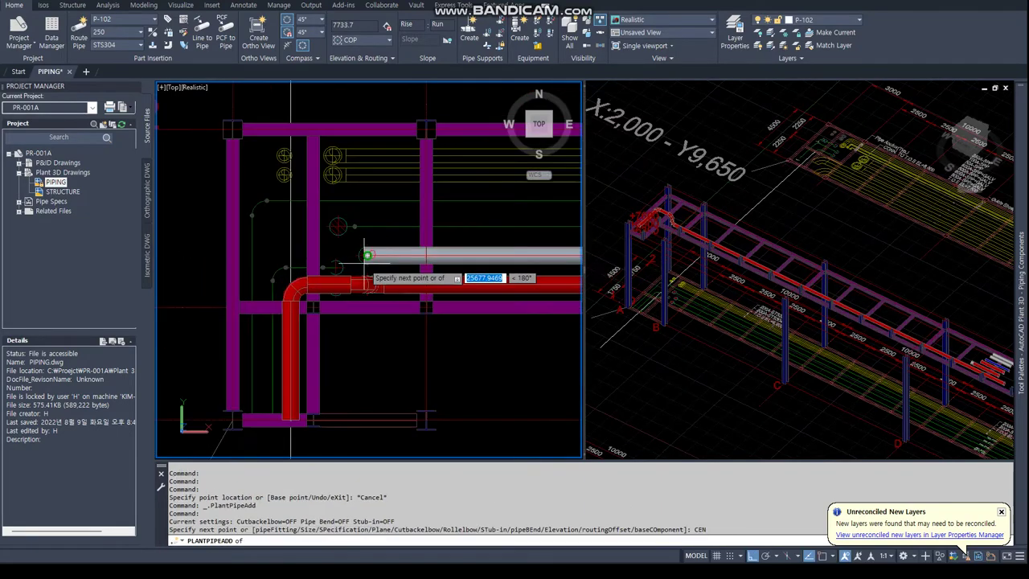
key(Return)
click(365, 256)
click(673, 199)
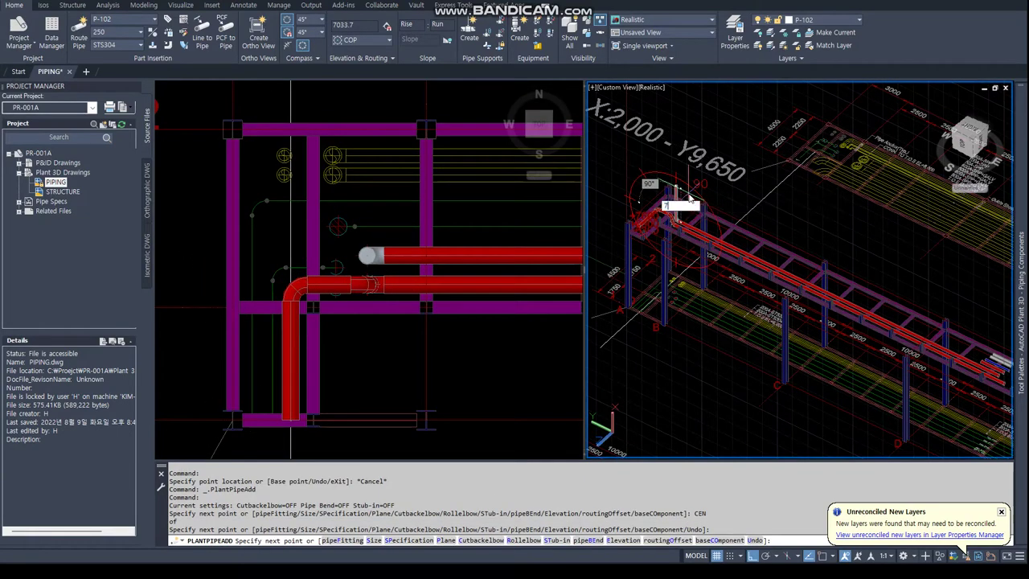
text(00)
key(Return)
Pick P-102's turn point near grid A at the rack's west end.
click(370, 233)
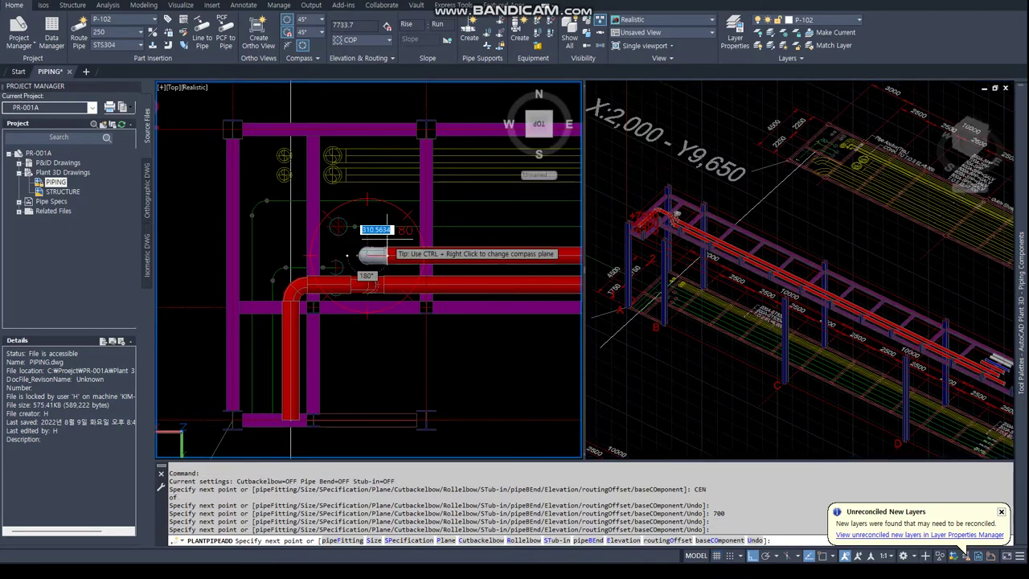
scroll(265, 175, down, 5)
scroll(265, 175, up, 3)
scroll(378, 362, up, 3)
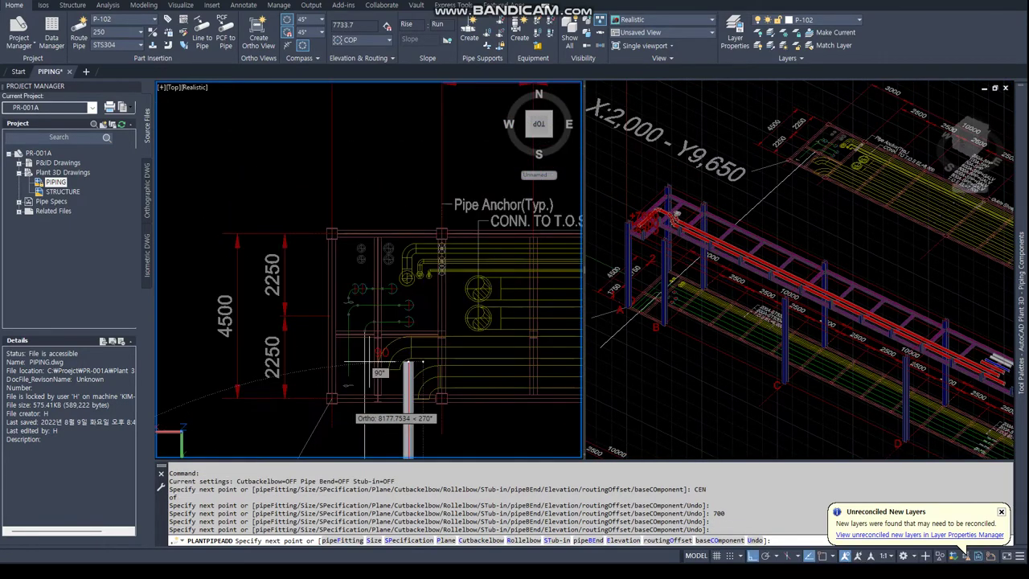
text(ER)
key(Return)
scroll(354, 386, down, 3)
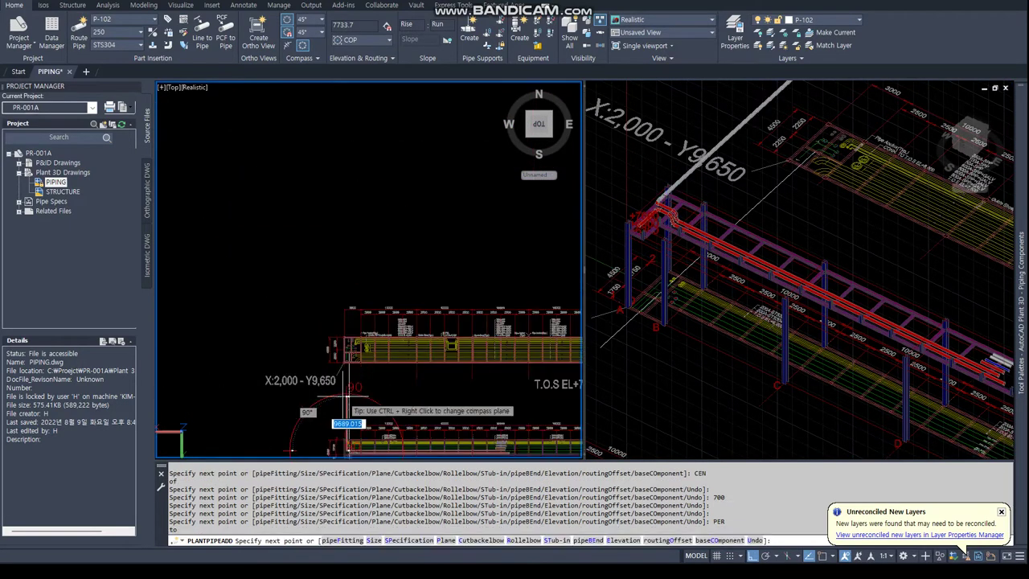
middle_drag(353, 402, 356, 122)
scroll(357, 122, up, 3)
middle_drag(360, 184, 356, 230)
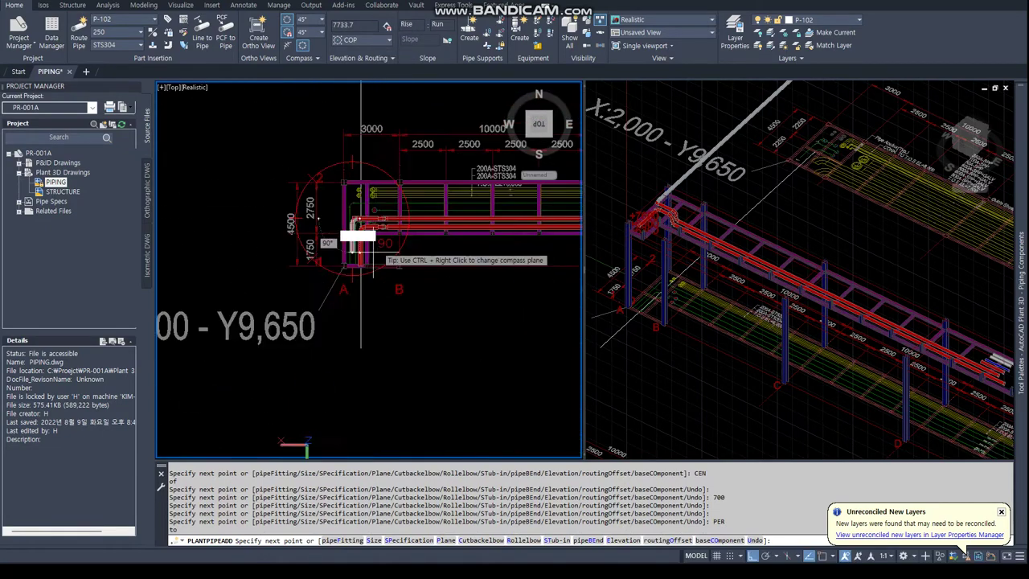
click(354, 277)
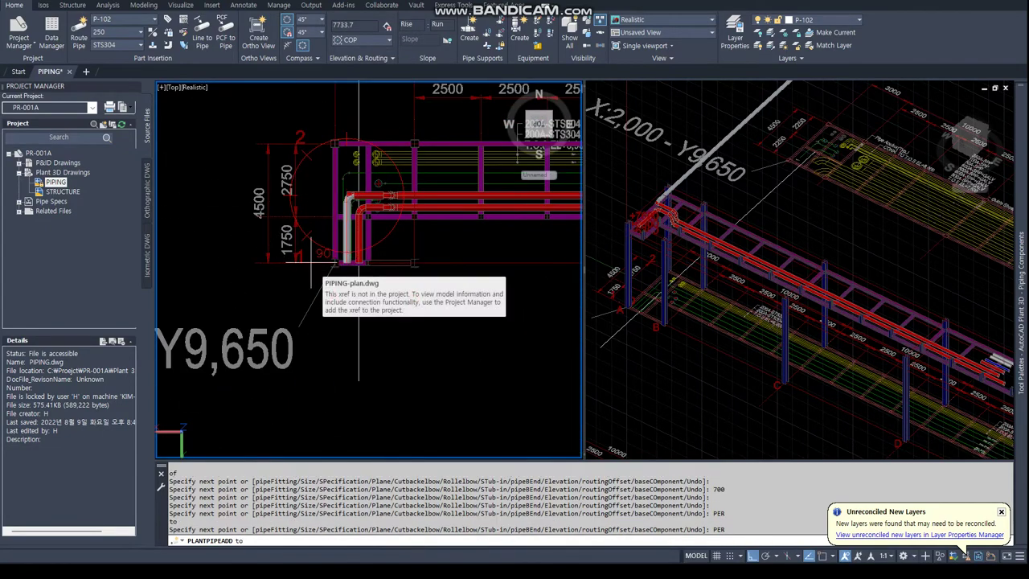
click(313, 261)
Place the elbow with a perpendicular snap, turning P-102 south beside P-101.
text(PER)
key(Return)
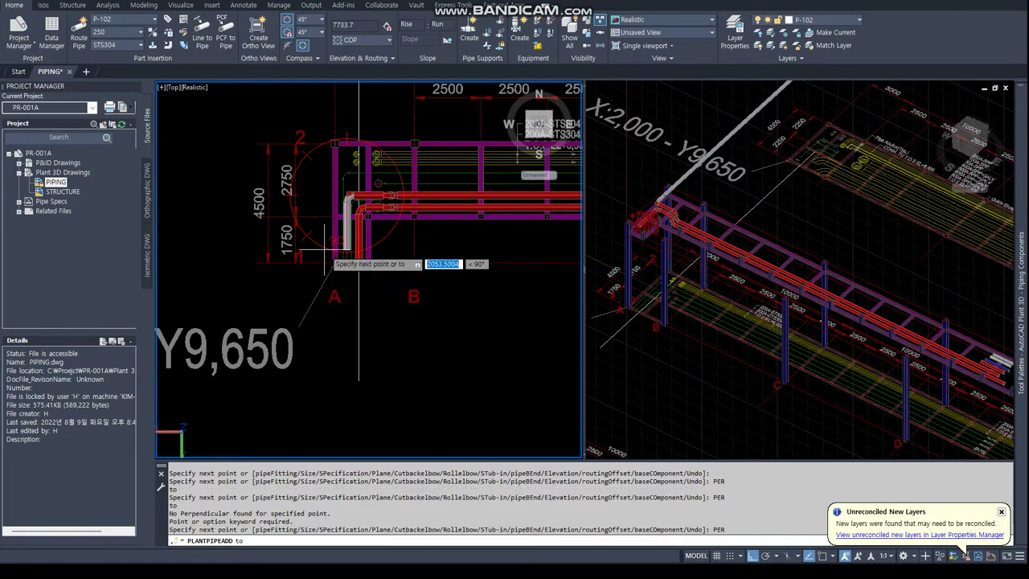
scroll(354, 269, up, 3)
scroll(340, 271, up, 2)
click(346, 262)
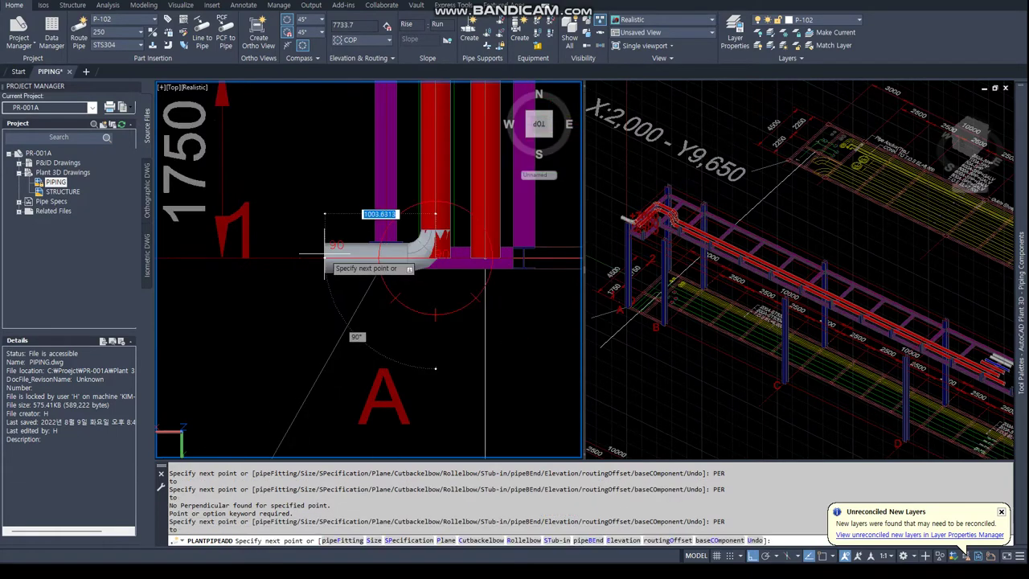
scroll(412, 251, down, 3)
Erase the leftover pipe piece using a crossing selection.
key(Escape)
key(Escape)
text(e)
key(Return)
text(c)
drag(369, 153, 382, 164)
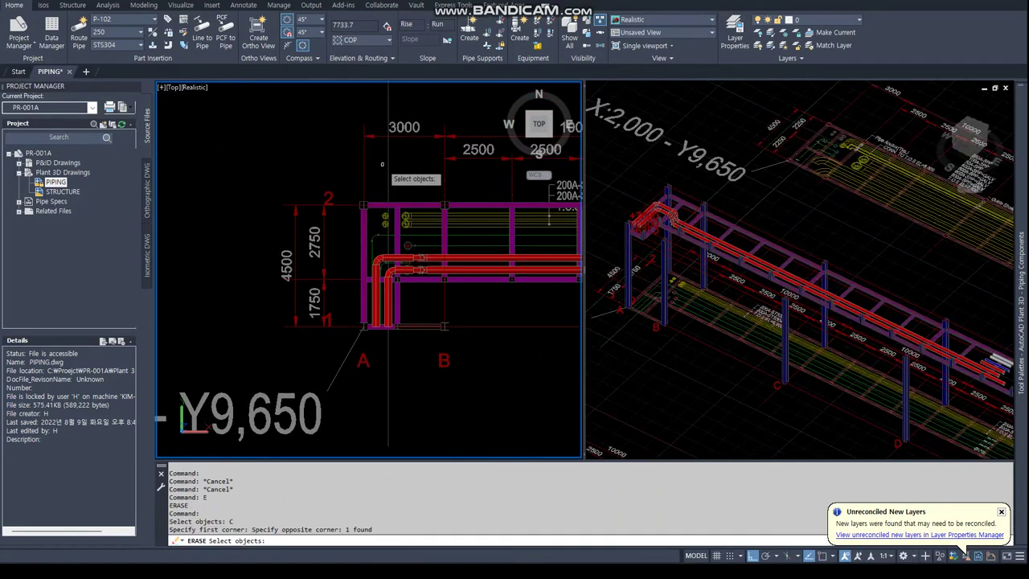
key(Return)
scroll(450, 289, down, 2)
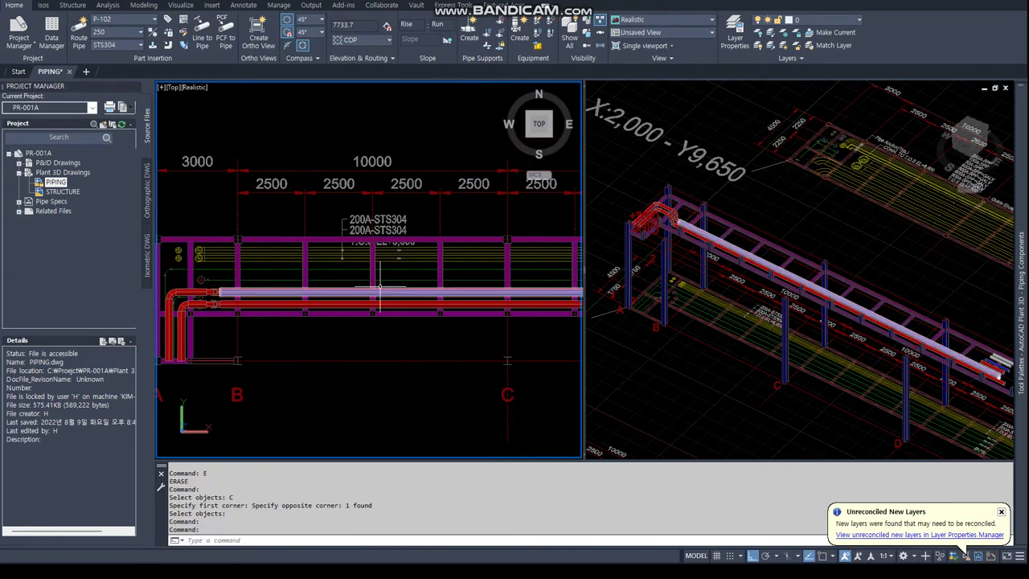
scroll(498, 297, up, 2)
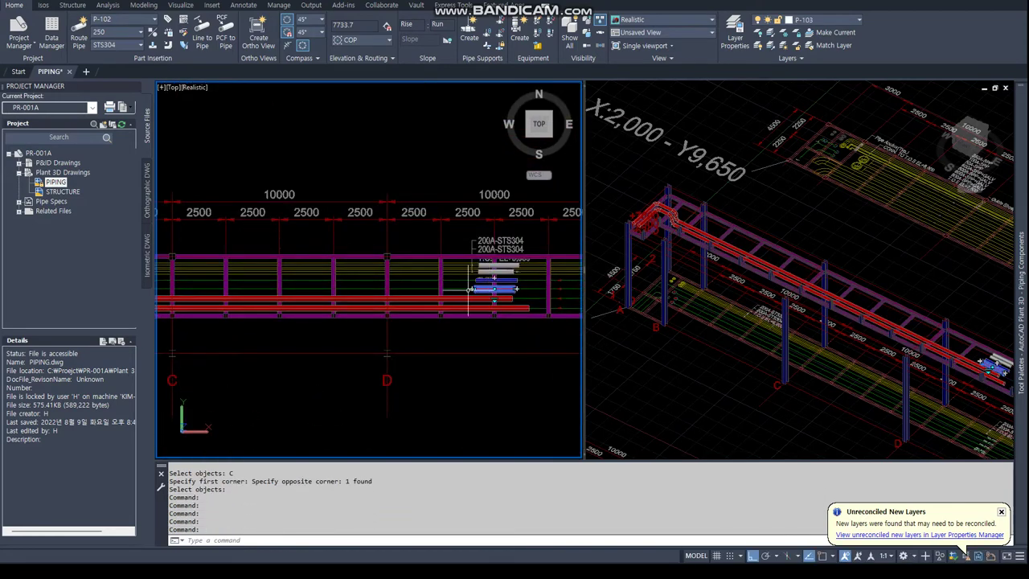
Start P-103 at its pipe-end centre and raise it 700 in the 3D view.
click(472, 287)
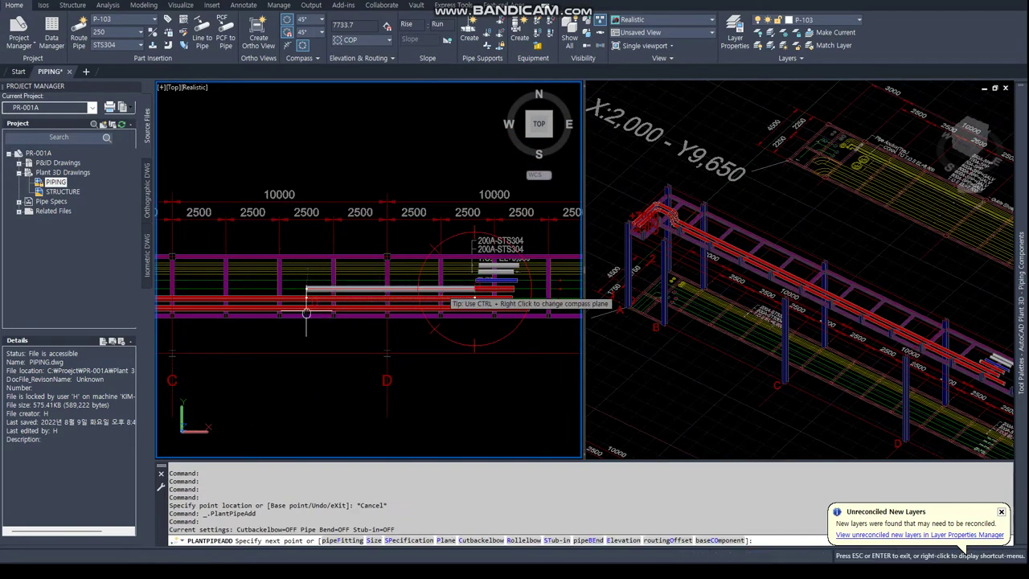
scroll(306, 311, up, 2)
scroll(310, 308, up, 2)
text(cen)
key(Return)
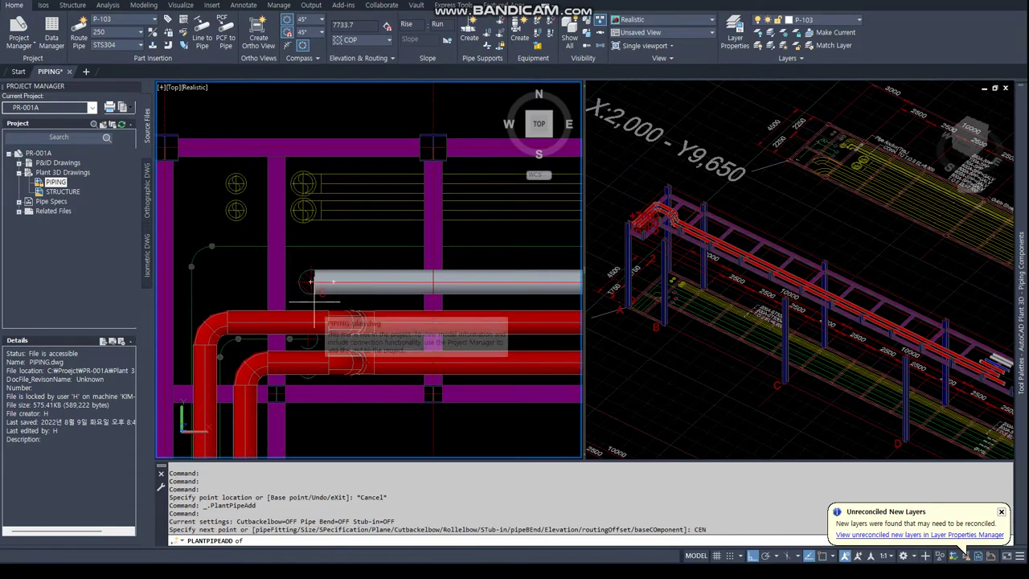
click(310, 281)
click(743, 193)
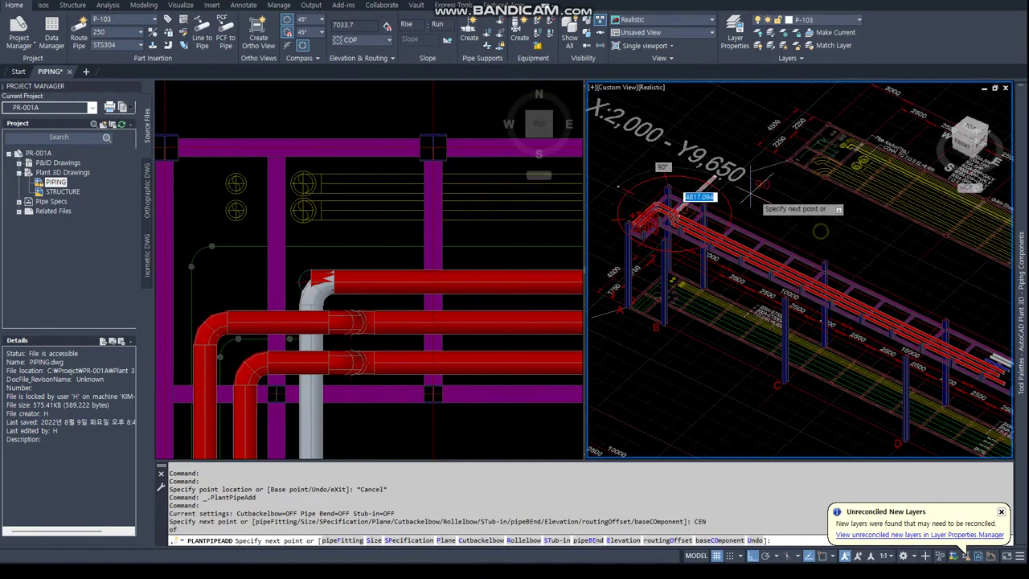
text(700)
key(Return)
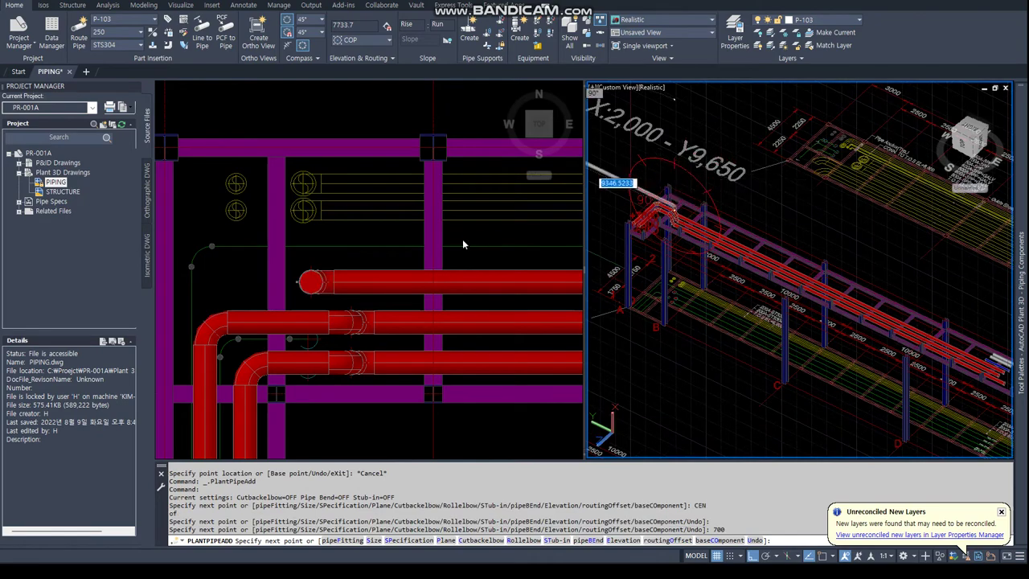
Route P-103 into the rack with a perpendicular snap point and a further point.
click(462, 239)
scroll(462, 239, down, 3)
scroll(362, 241, down, 2)
scroll(363, 303, up, 4)
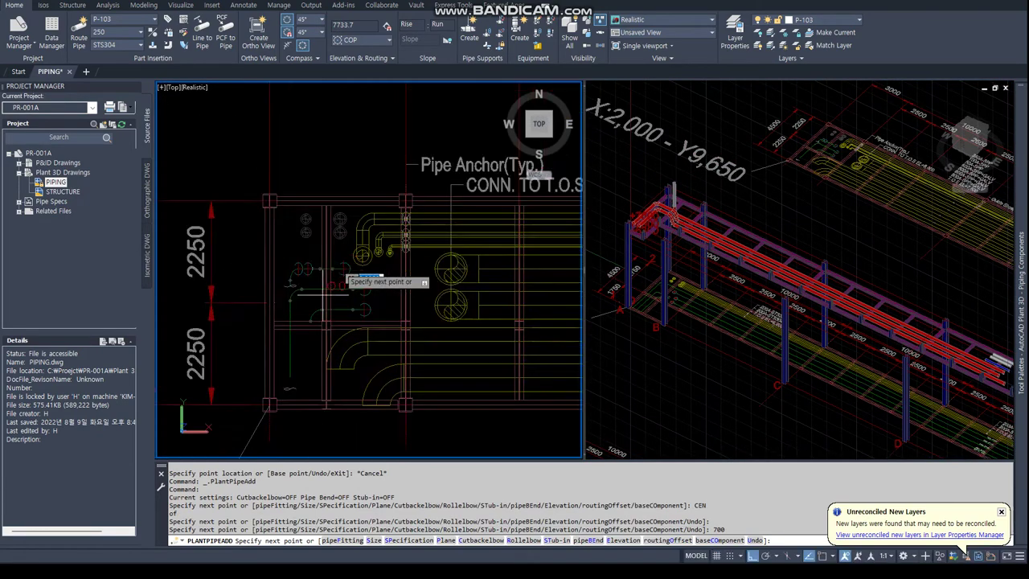
scroll(338, 283, up, 4)
text(ER)
key(Return)
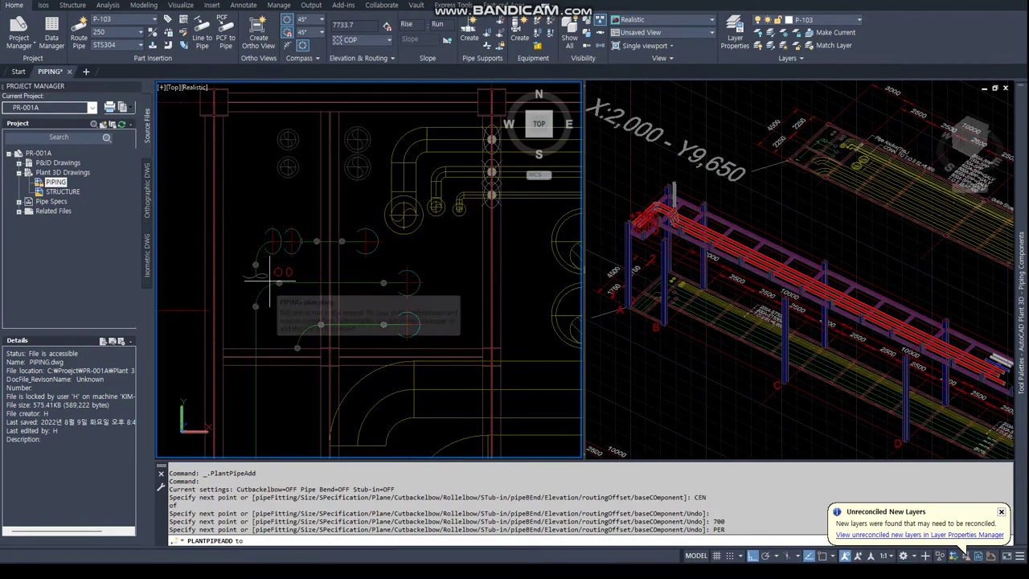
scroll(241, 265, up, 3)
click(235, 259)
scroll(241, 265, down, 3)
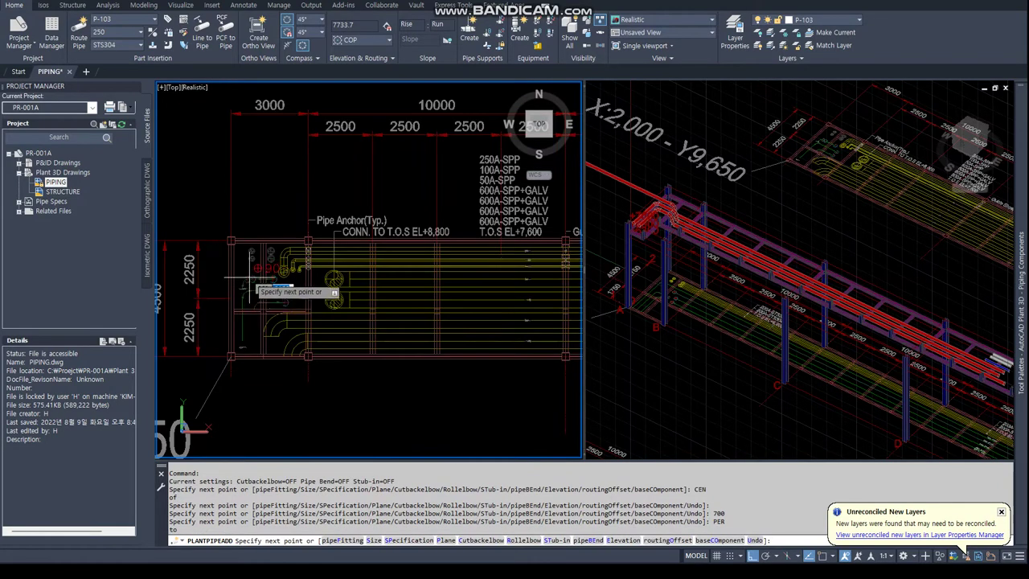
scroll(257, 273, down, 2)
scroll(274, 281, up, 4)
click(267, 282)
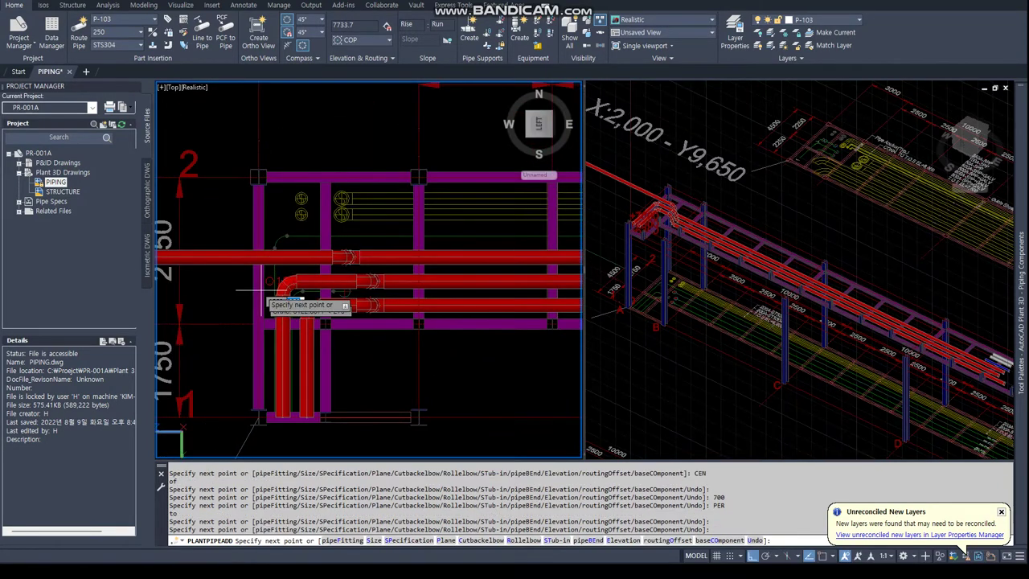
Delete the stray horizontal pipe overshooting west of P-103.
scroll(281, 319, down, 3)
scroll(206, 299, up, 3)
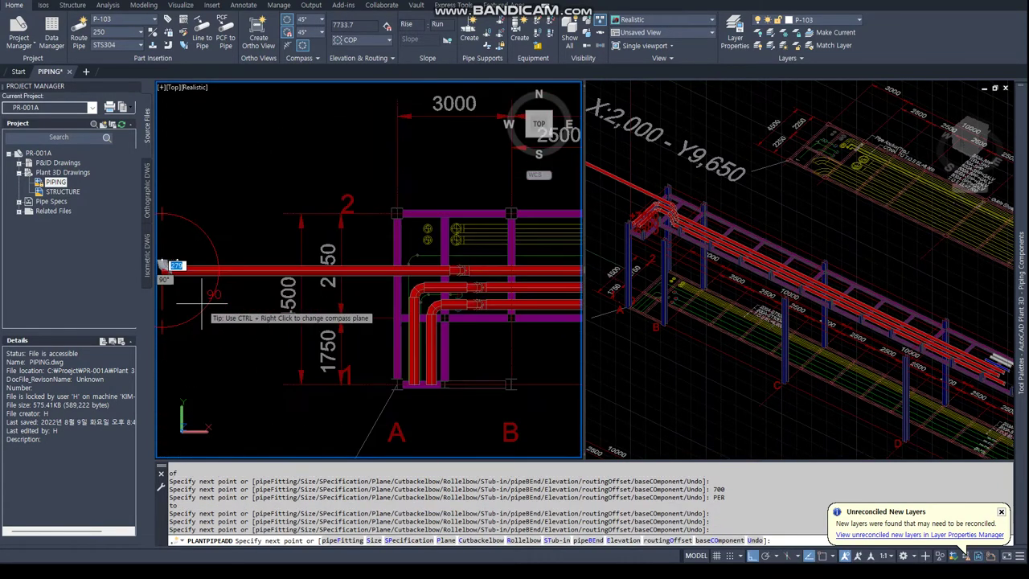
key(Escape)
click(353, 272)
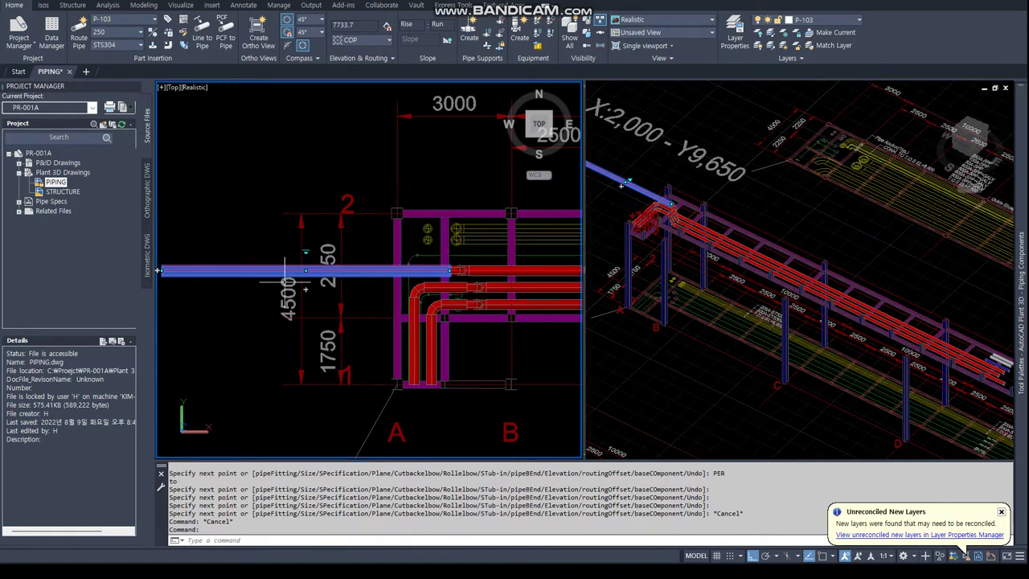
key(Delete)
scroll(385, 273, up, 2)
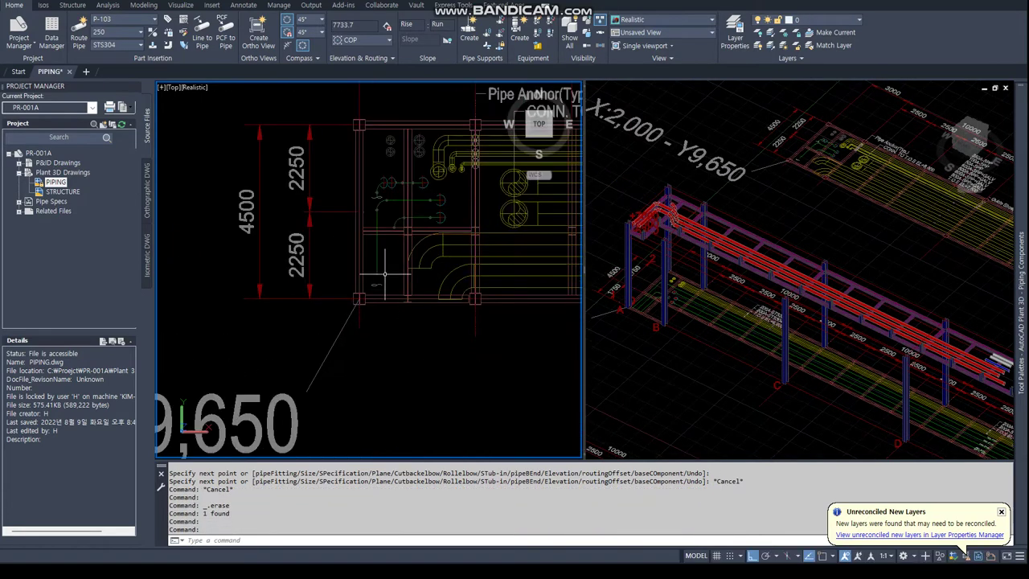
Start a reference line at a pipe end, then cancel it.
text(l)
key(Return)
scroll(368, 213, up, 2)
scroll(368, 197, up, 2)
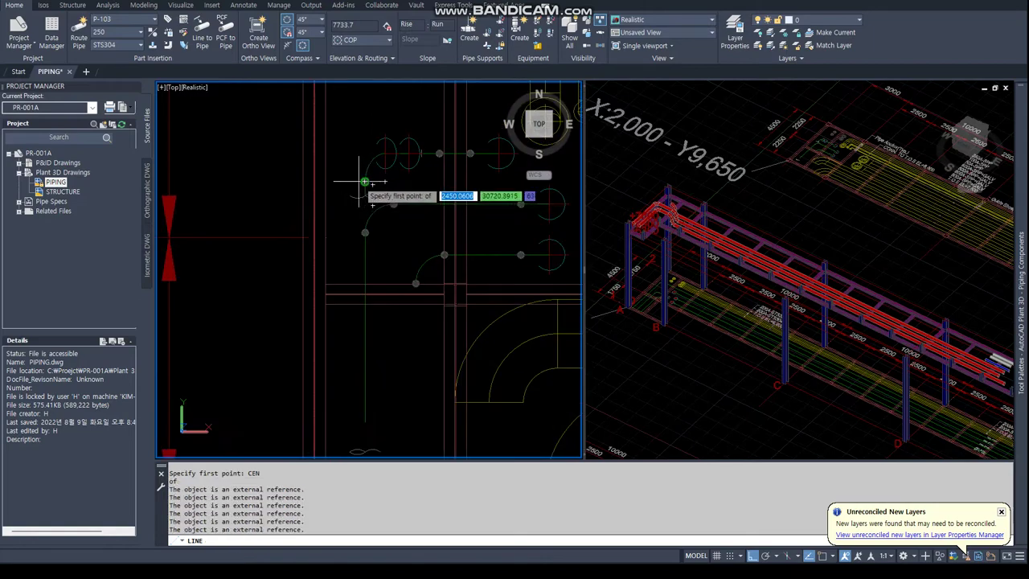
scroll(370, 196, up, 2)
click(368, 202)
scroll(368, 202, down, 3)
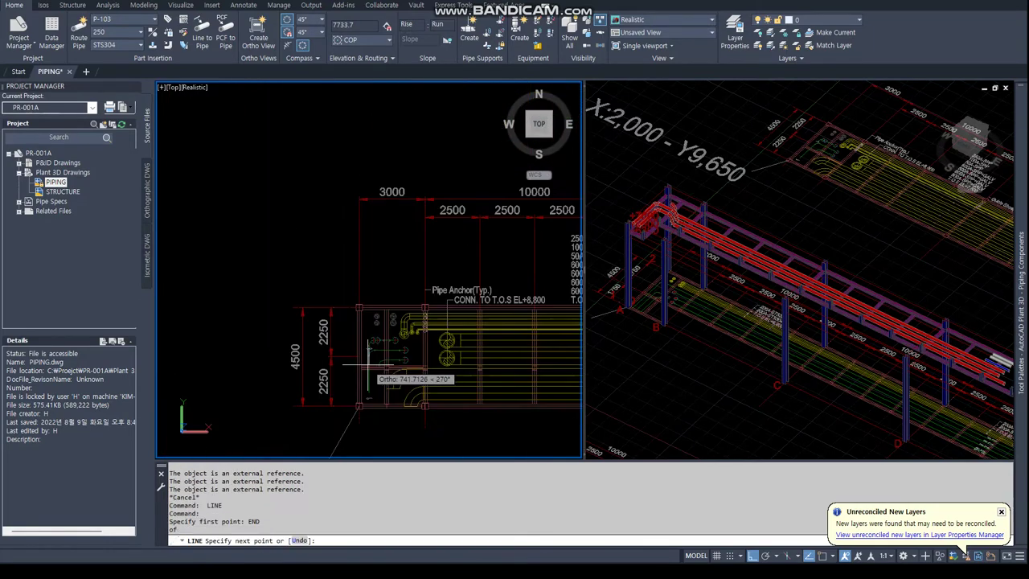
scroll(372, 188, up, 2)
scroll(384, 332, up, 2)
key(Escape)
key(Escape)
scroll(384, 332, up, 2)
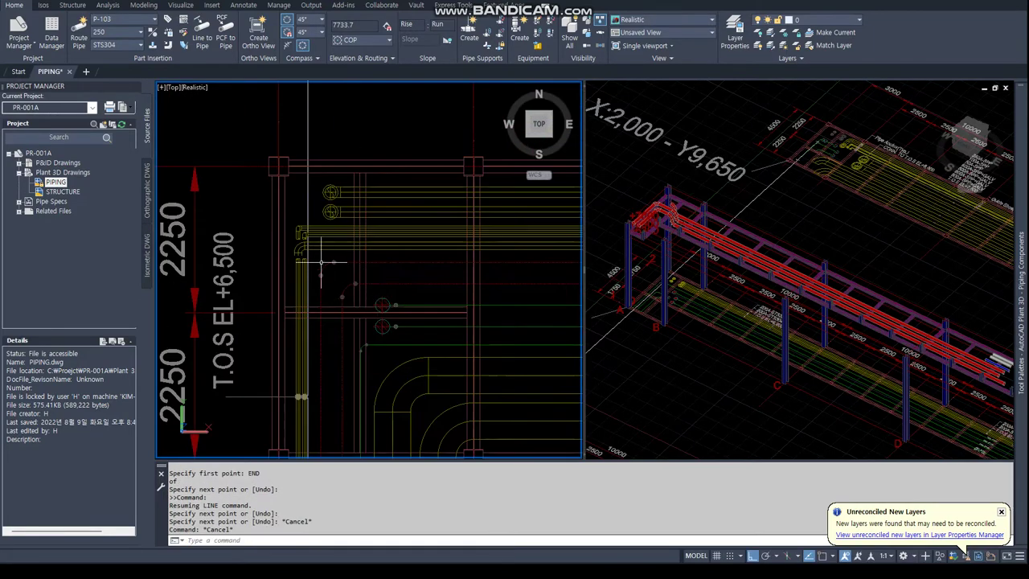
scroll(362, 281, down, 3)
scroll(346, 241, up, 3)
scroll(341, 229, up, 2)
Continue P-103 from its open end grip, adding an elbow and short perpendicular run.
click(339, 225)
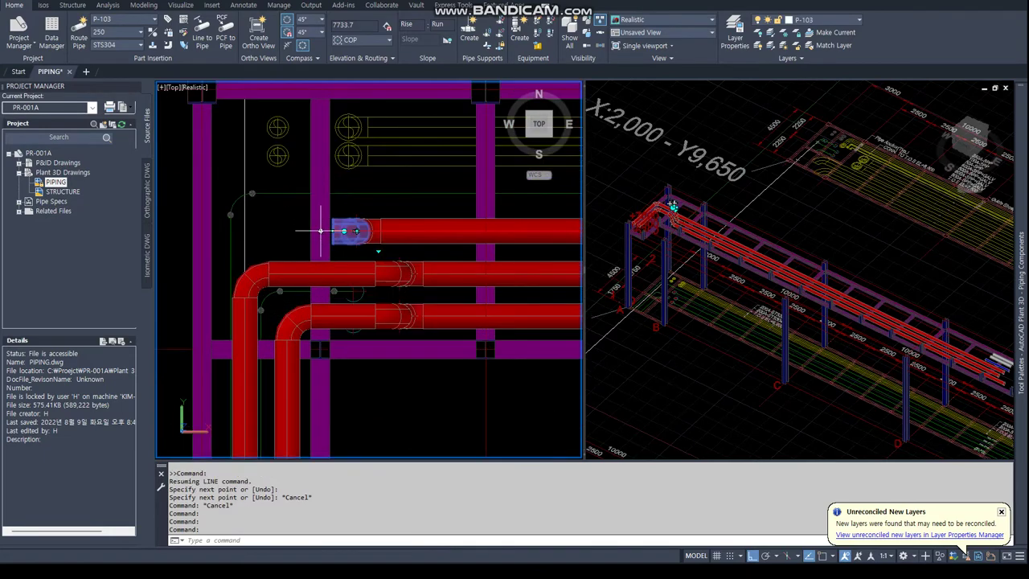
click(356, 232)
text(ER)
key(Return)
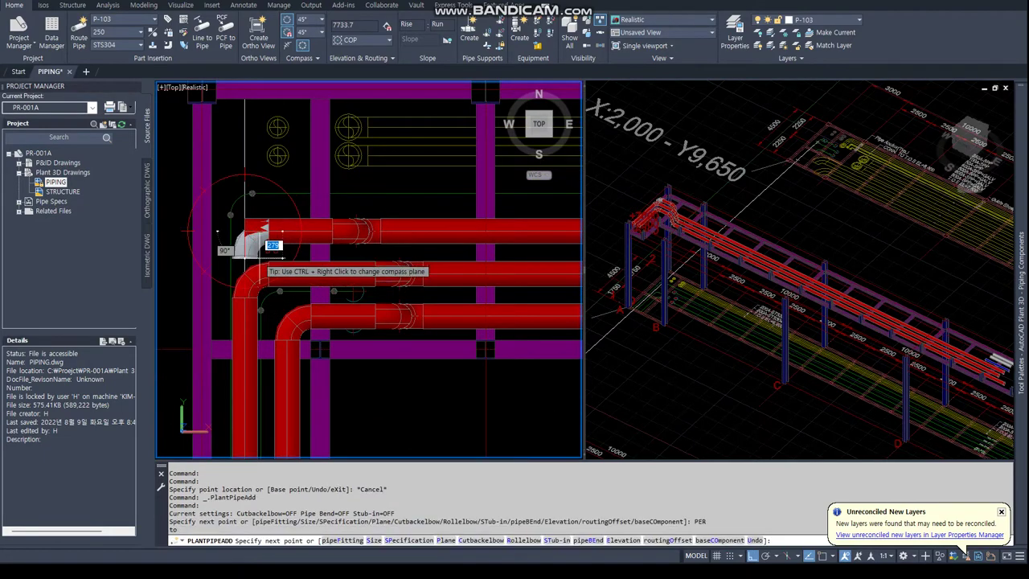
scroll(241, 233, down, 3)
scroll(366, 201, up, 3)
key(Escape)
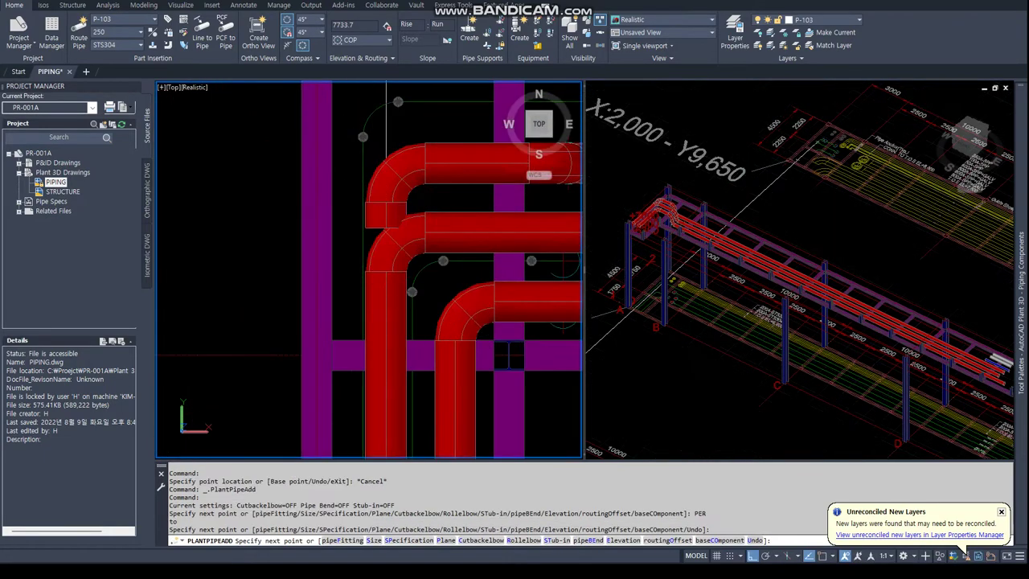
key(Escape)
click(650, 212)
scroll(649, 213, up, 5)
scroll(649, 213, up, 4)
Delete the short pipe piece after the new elbow.
click(762, 216)
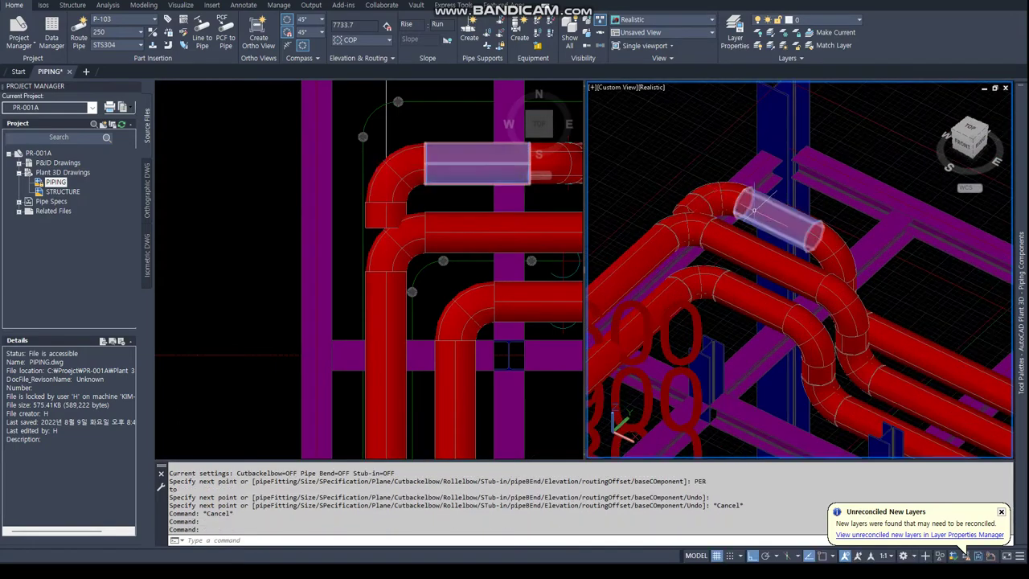
key(Delete)
click(755, 209)
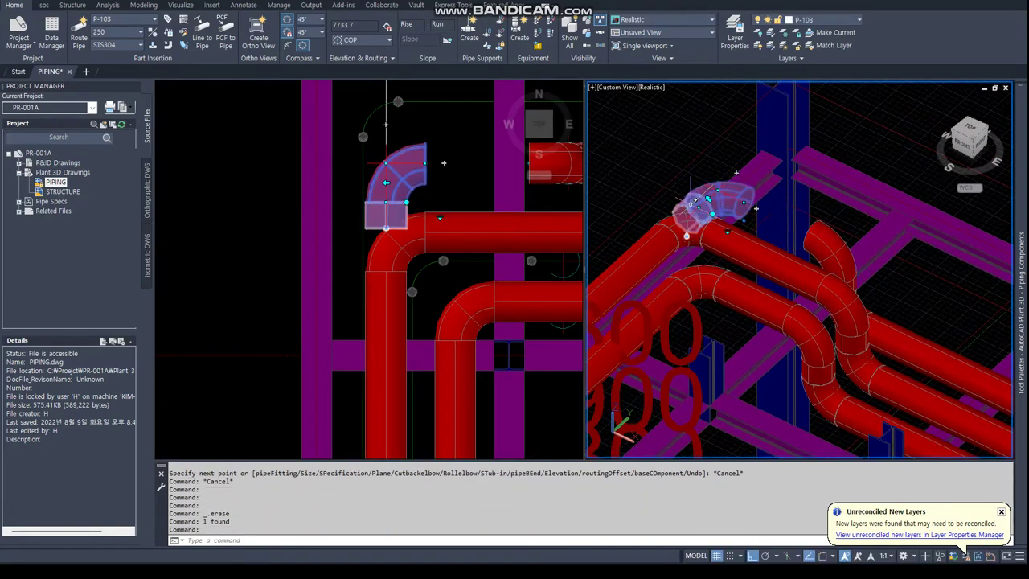
key(Escape)
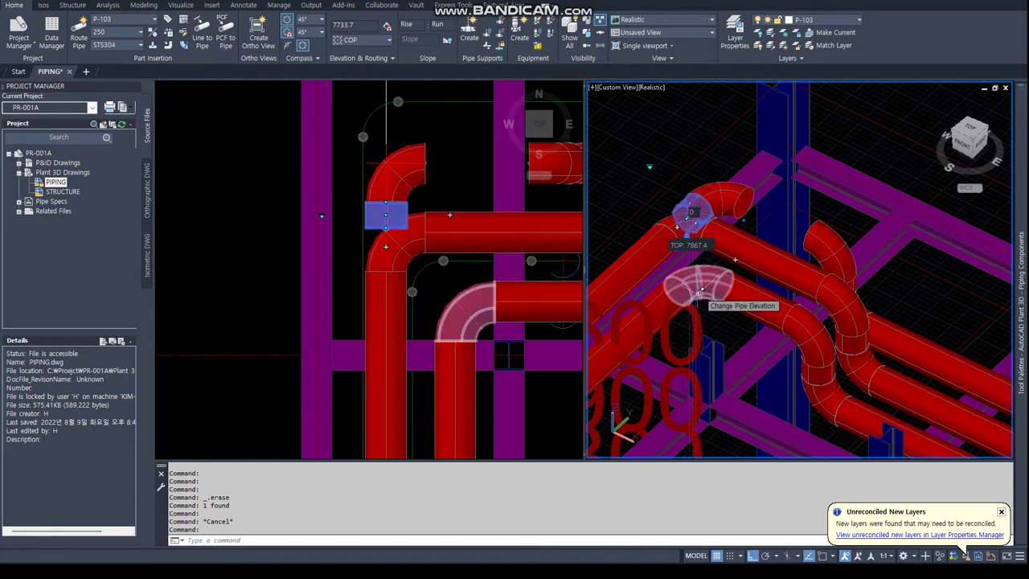
Raise the elbow to elevation 8200 using its Change Pipe Elevation grip.
click(700, 290)
scroll(699, 291, up, 3)
shift+middle_drag(697, 289, 674, 376)
text(8200)
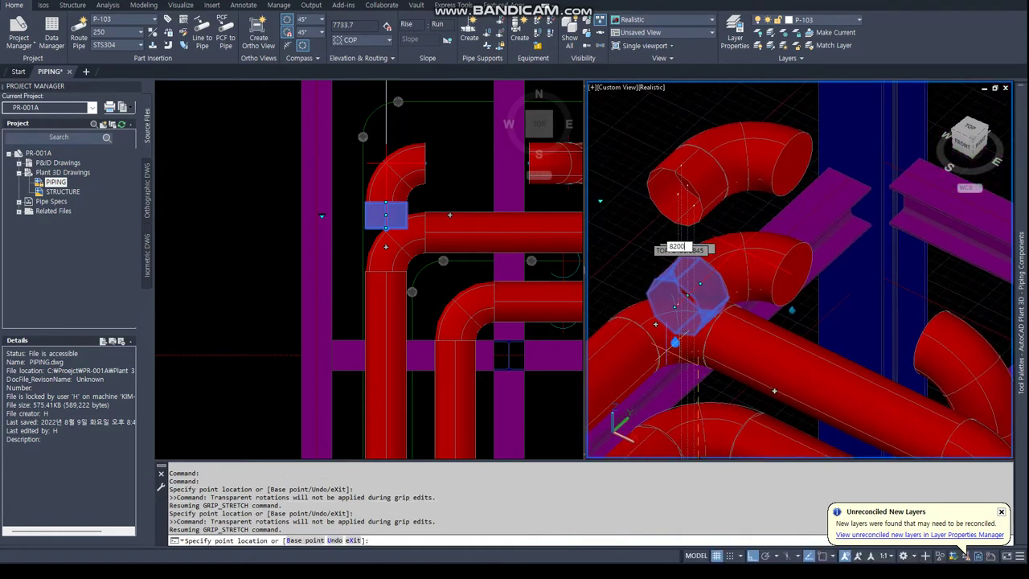
key(Return)
key(Escape)
key(Escape)
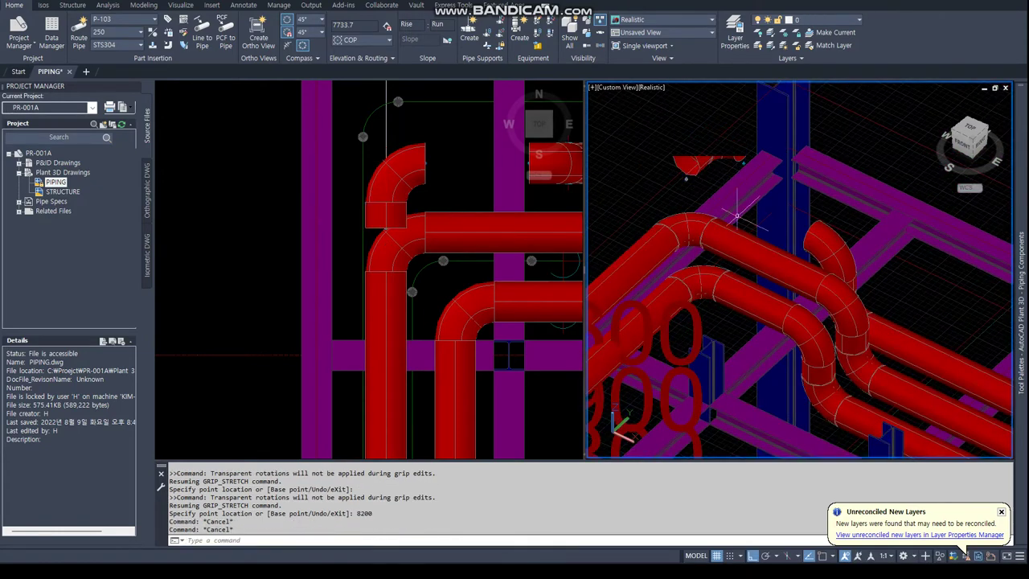
shift+middle_drag(746, 167, 771, 168)
scroll(790, 167, up, 5)
scroll(790, 166, down, 5)
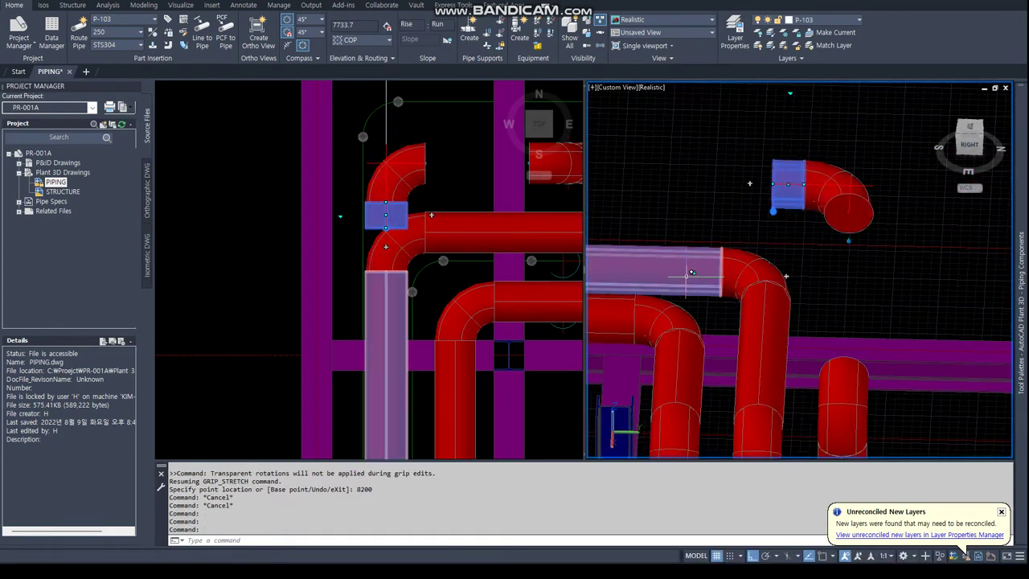
key(Escape)
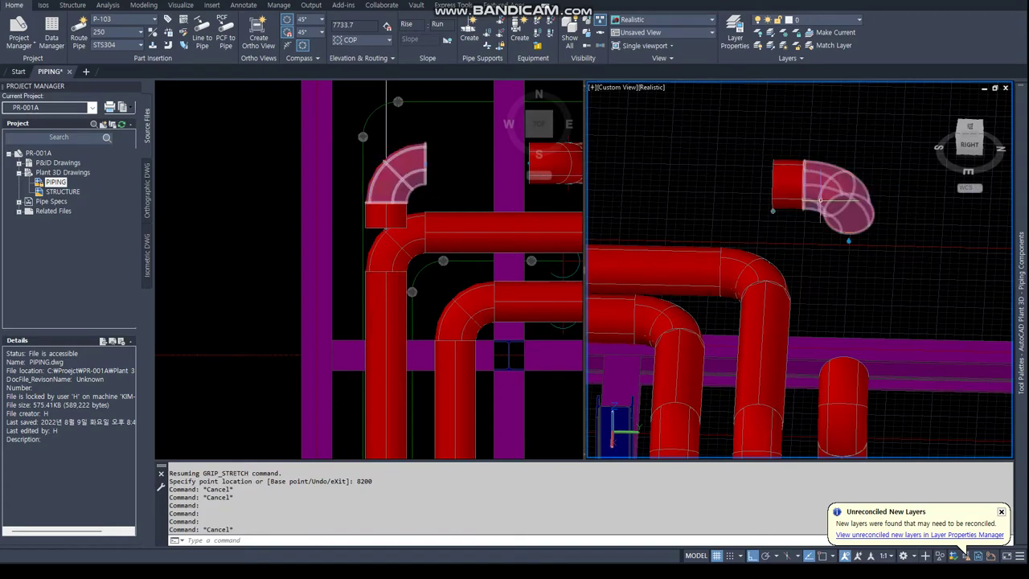
shift+middle_drag(804, 201, 721, 217)
Try starting a pipe and rotating the raised elbow, cancelling both attempts.
click(712, 246)
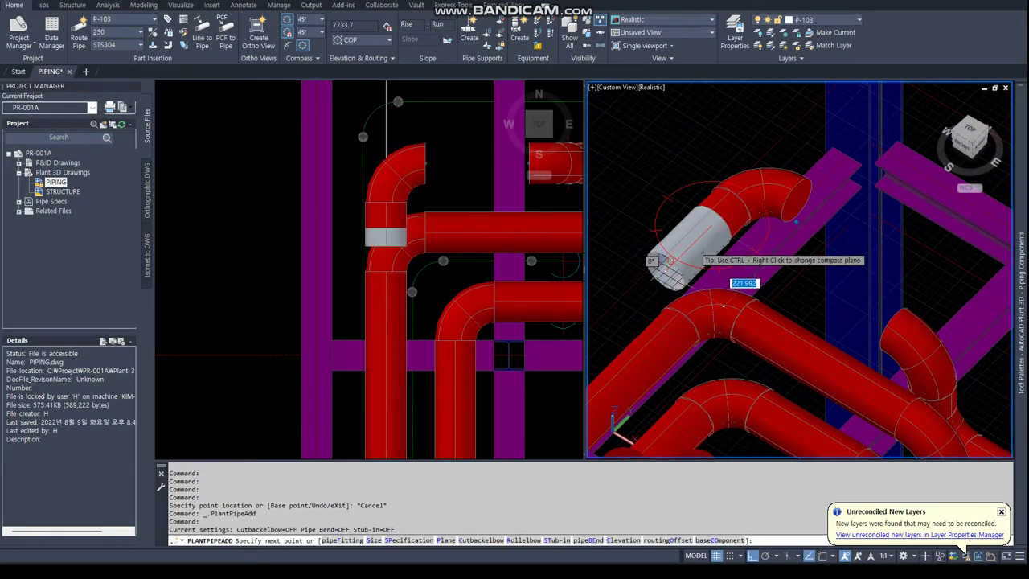
scroll(333, 112, down, 4)
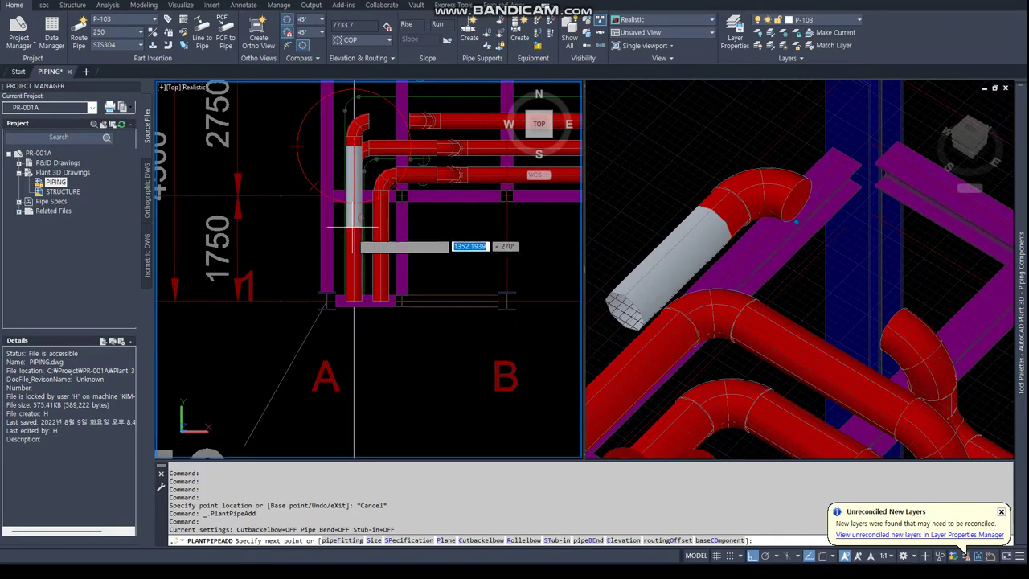
text(PER)
key(Return)
key(Escape)
key(Escape)
click(788, 150)
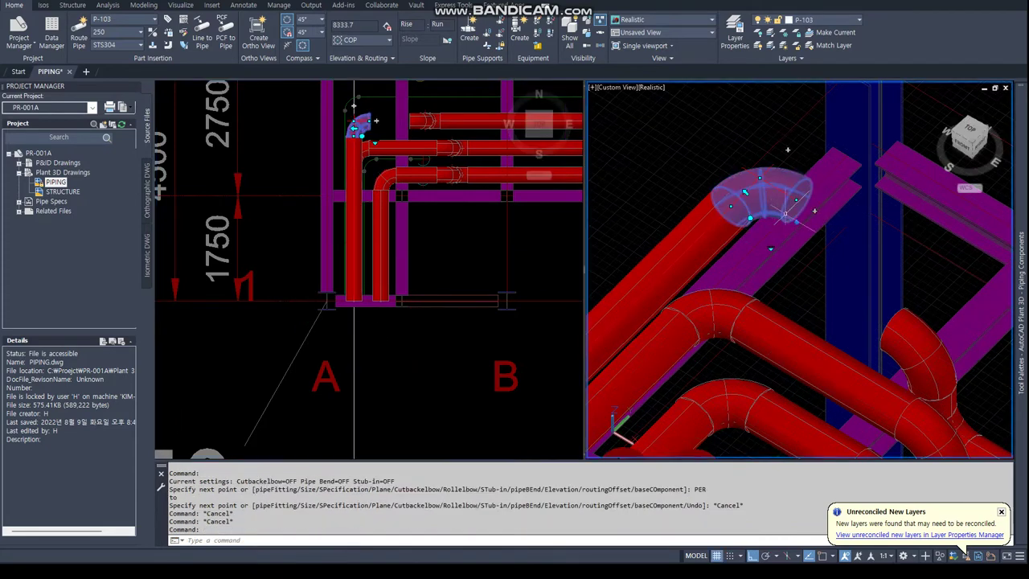
click(745, 193)
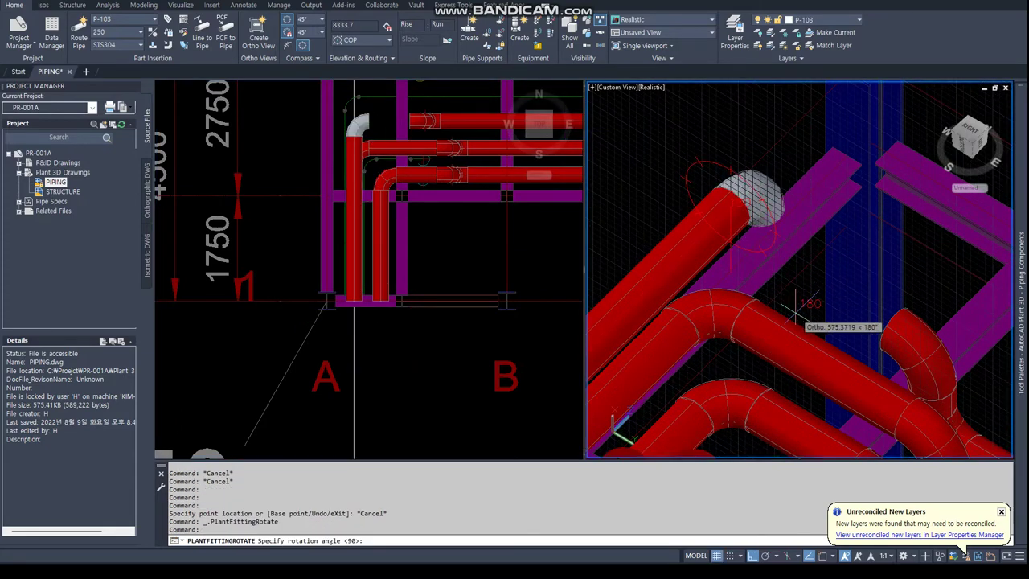
key(Escape)
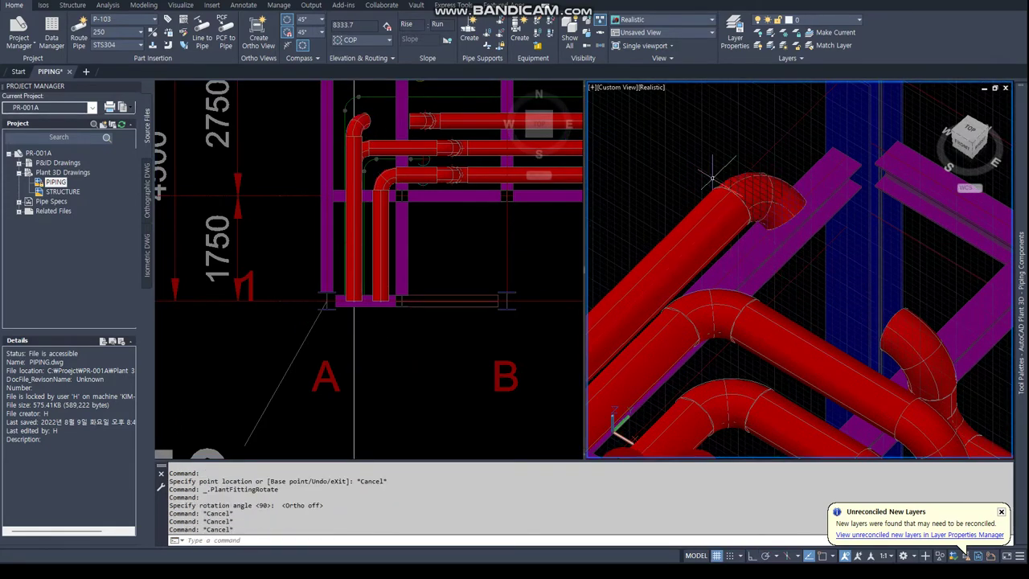
click(796, 215)
click(884, 320)
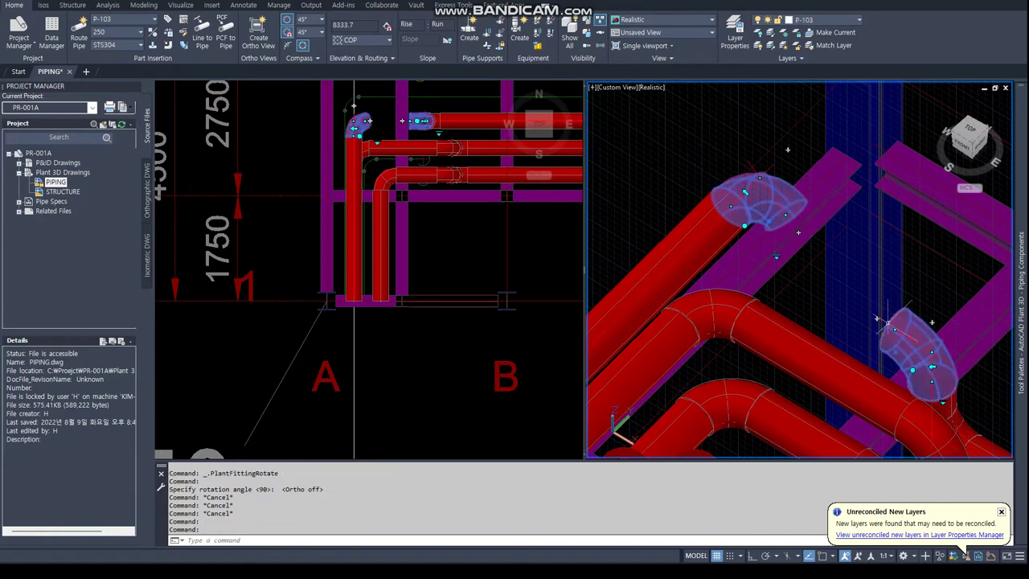
key(Escape)
Route a connecting pipe from the elbow's open end, NOD-snapping onto the open pipe end.
click(931, 322)
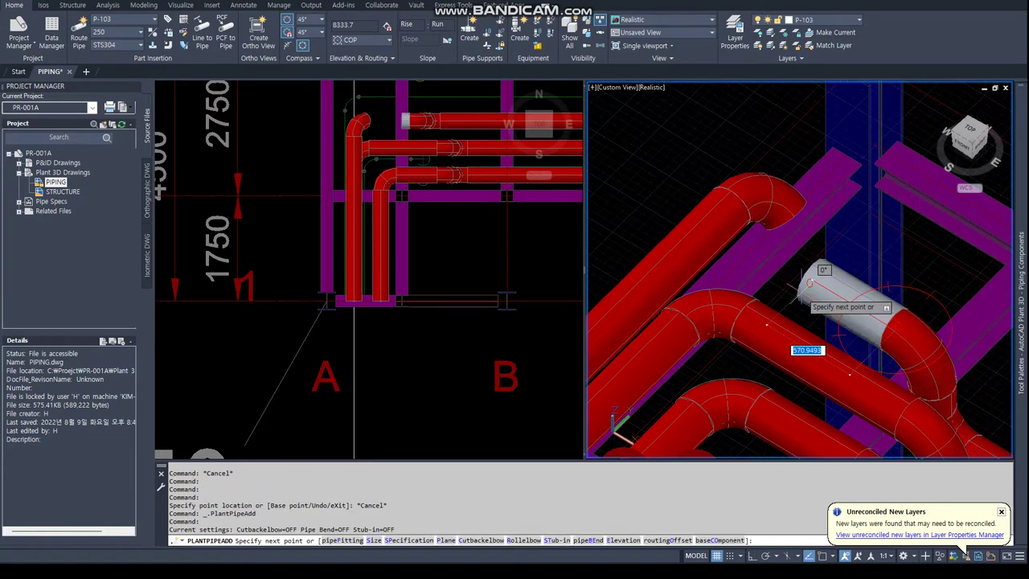
click(810, 283)
click(849, 277)
click(849, 299)
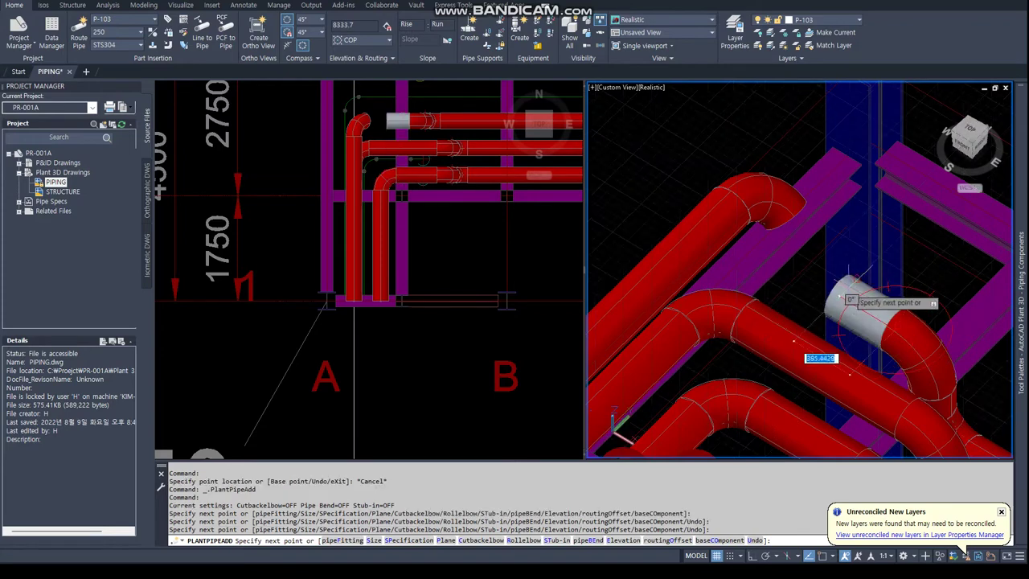
click(849, 299)
click(838, 285)
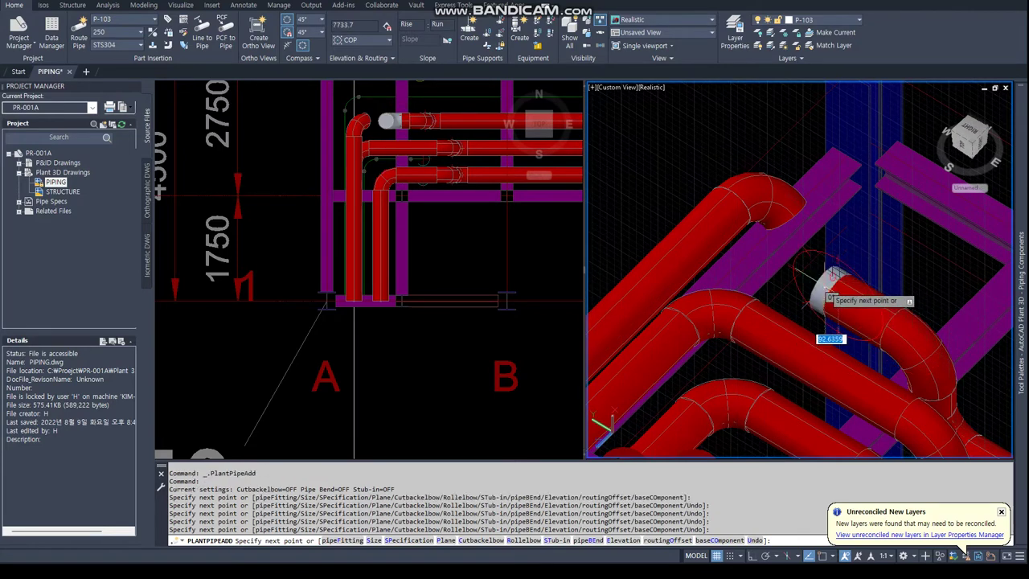
text(D)
key(Return)
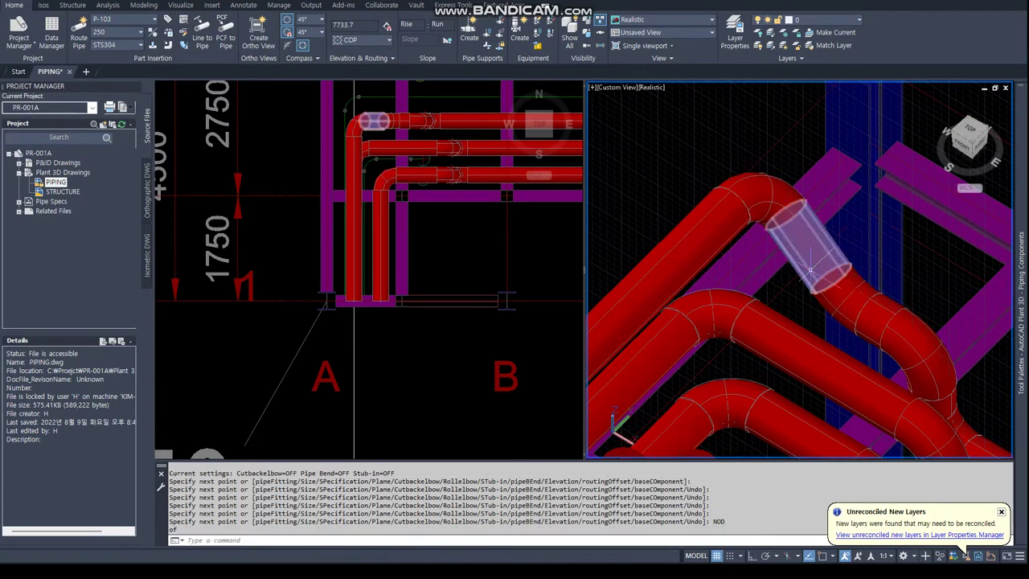
click(387, 121)
scroll(371, 172, up, 5)
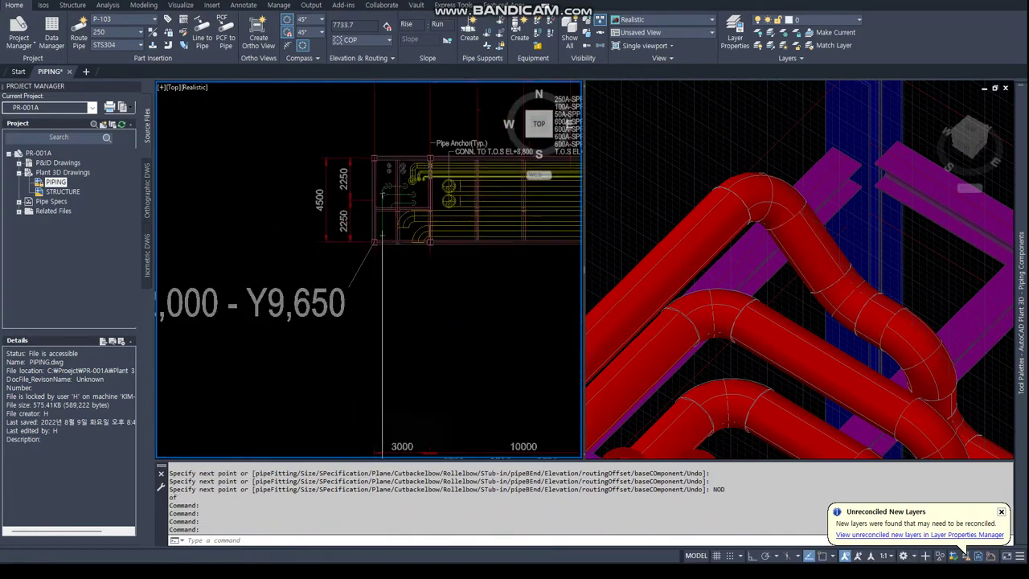
Measure the distance from the pipe end perpendicular to the neighbouring pipe in plan.
text(DI)
key(Return)
text(END)
key(Return)
scroll(362, 160, up, 2)
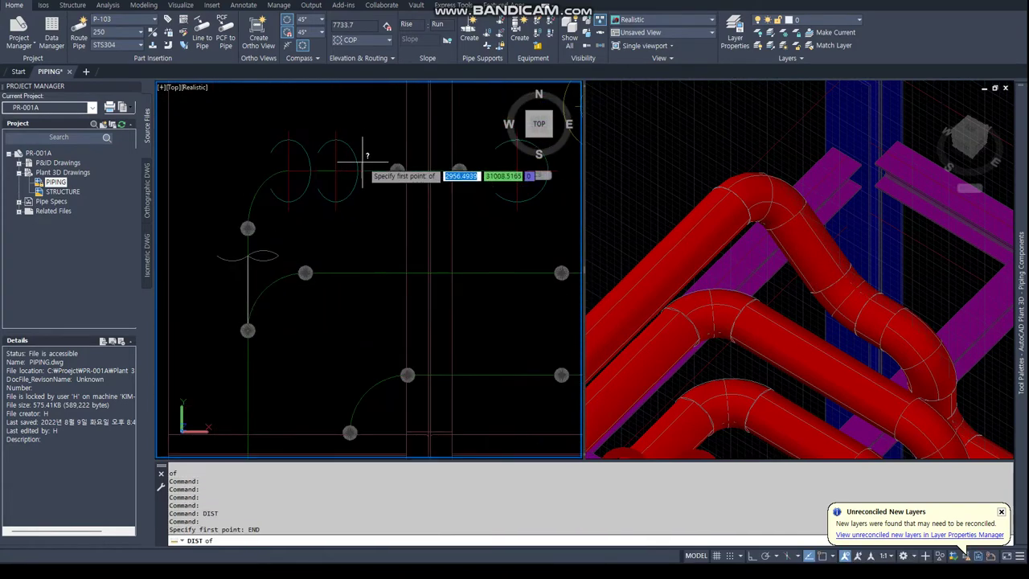
text(PER)
key(Return)
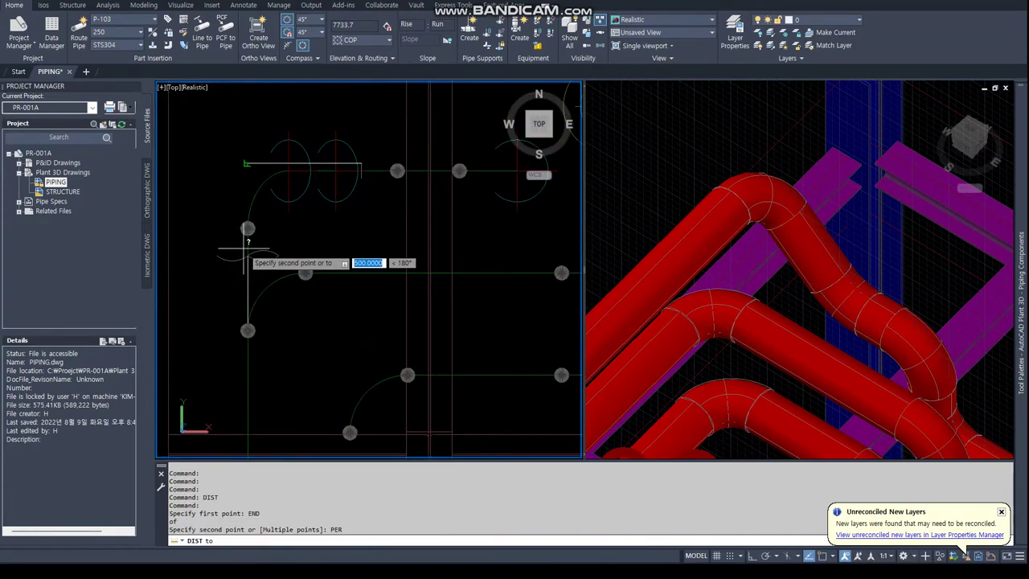
click(248, 251)
scroll(241, 237, down, 3)
Measure the node-to-node distance between the pipes in the 3D view.
click(856, 257)
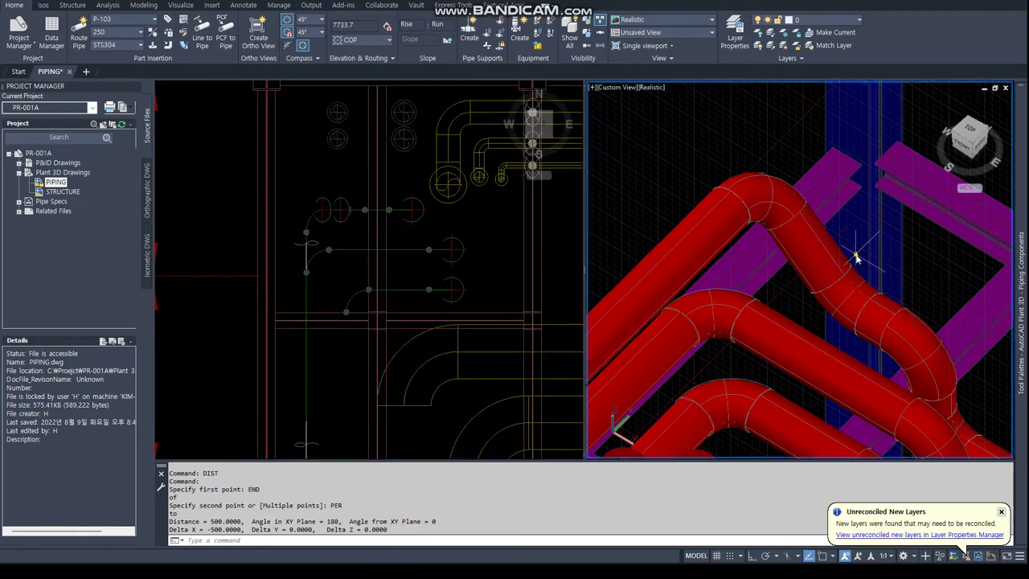
key(Escape)
key(Escape)
key(Return)
text(NO)
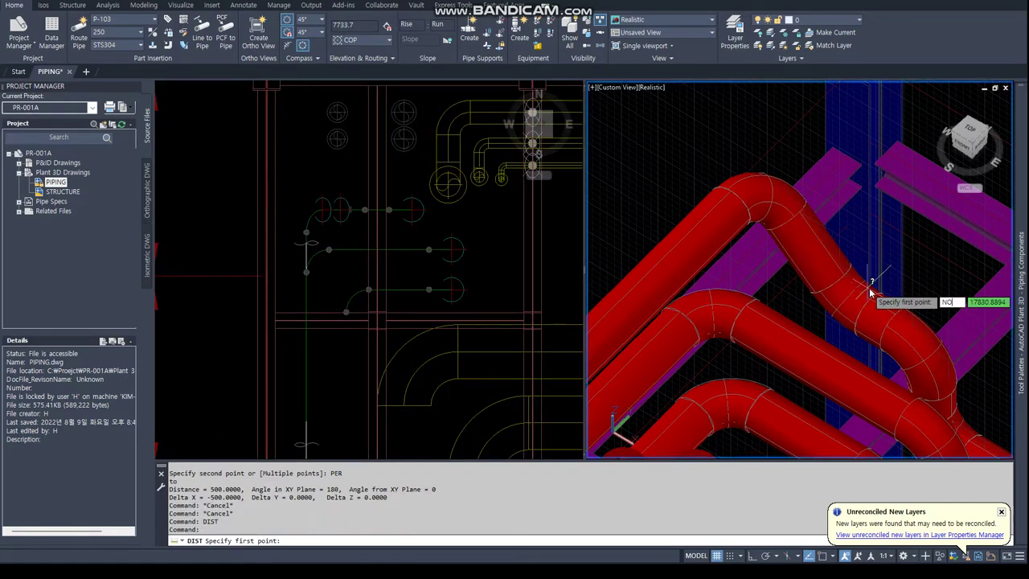
text(D)
key(Return)
click(901, 315)
text(NOD)
key(Return)
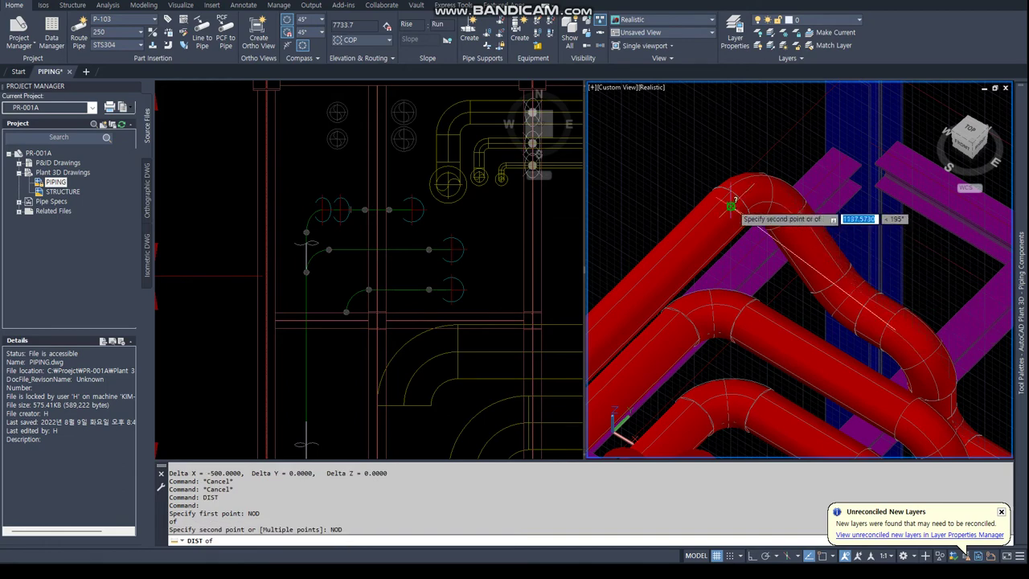
click(723, 211)
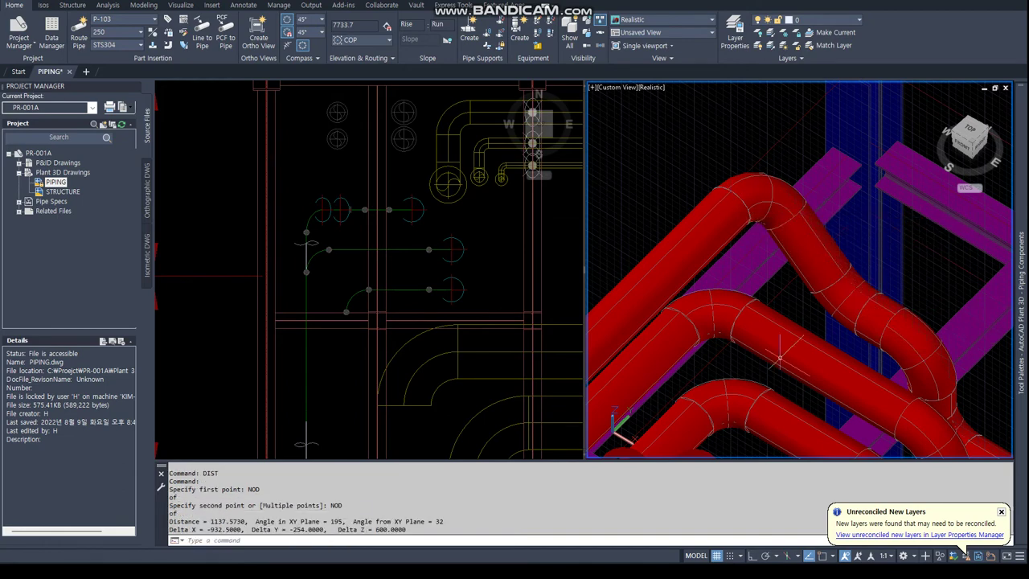
key(Escape)
key(Escape)
Delete the upper diagonal pipe segment, then try moving the connected parts down 1100 and undo it.
click(807, 245)
key(Delete)
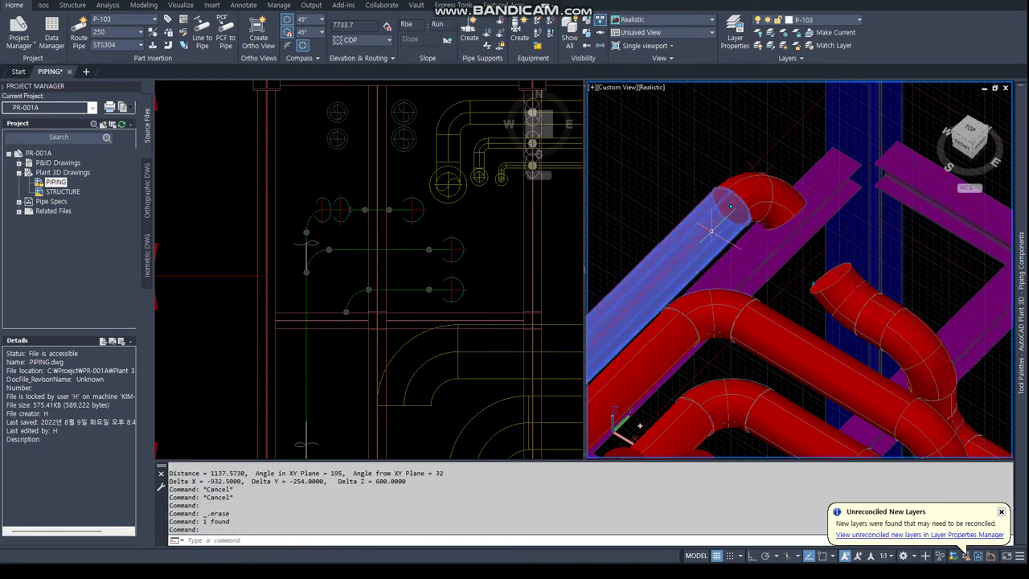
right_click(710, 231)
mouse_move(878, 250)
click(890, 244)
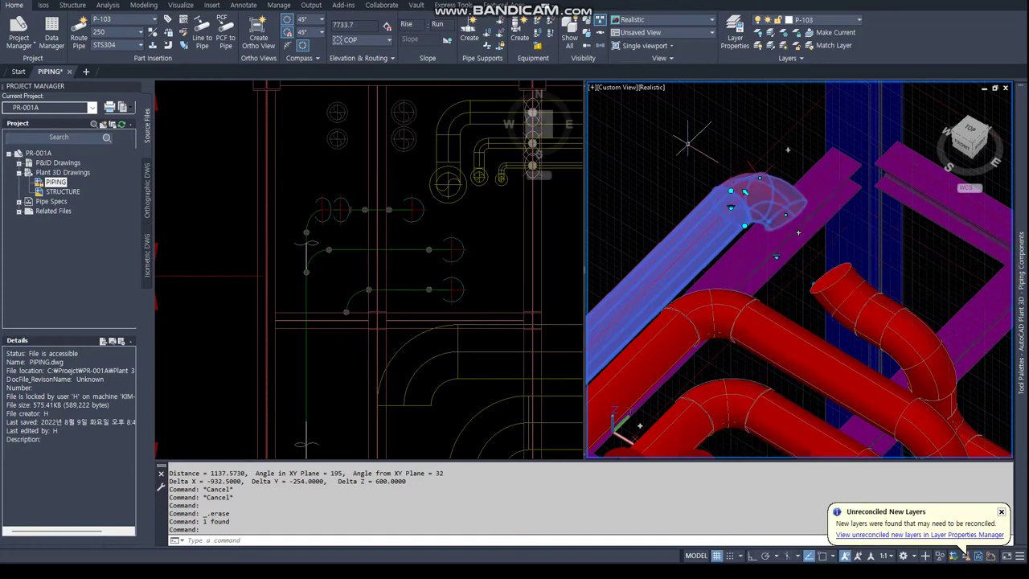
right_click(687, 241)
click(719, 282)
click(647, 195)
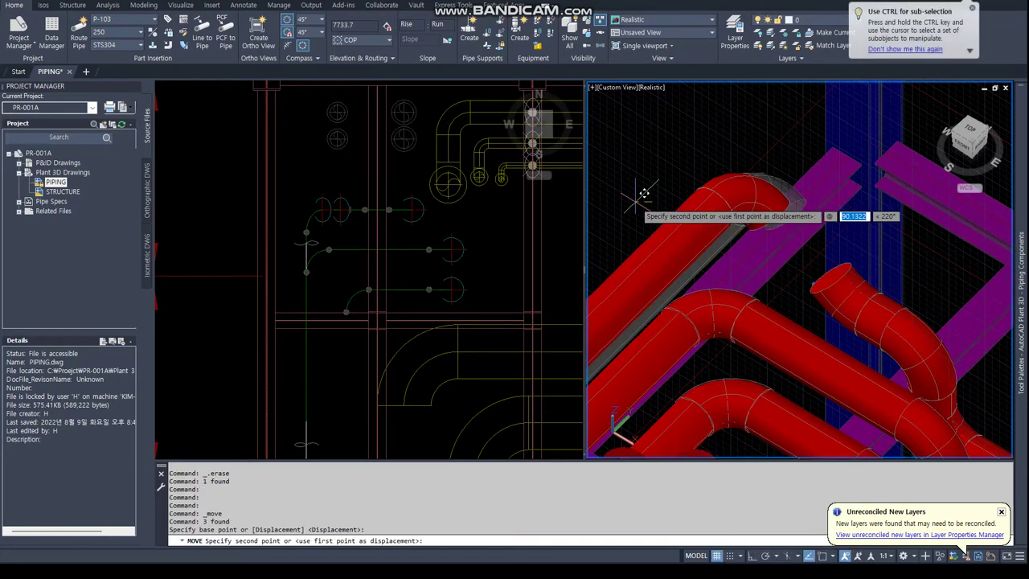
text(00)
key(Return)
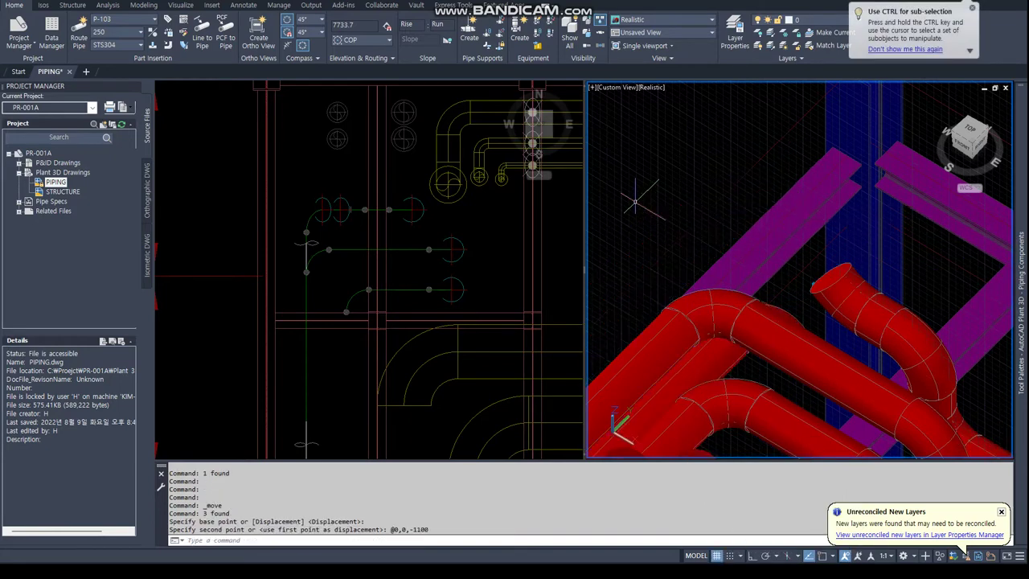
text(u)
key(Return)
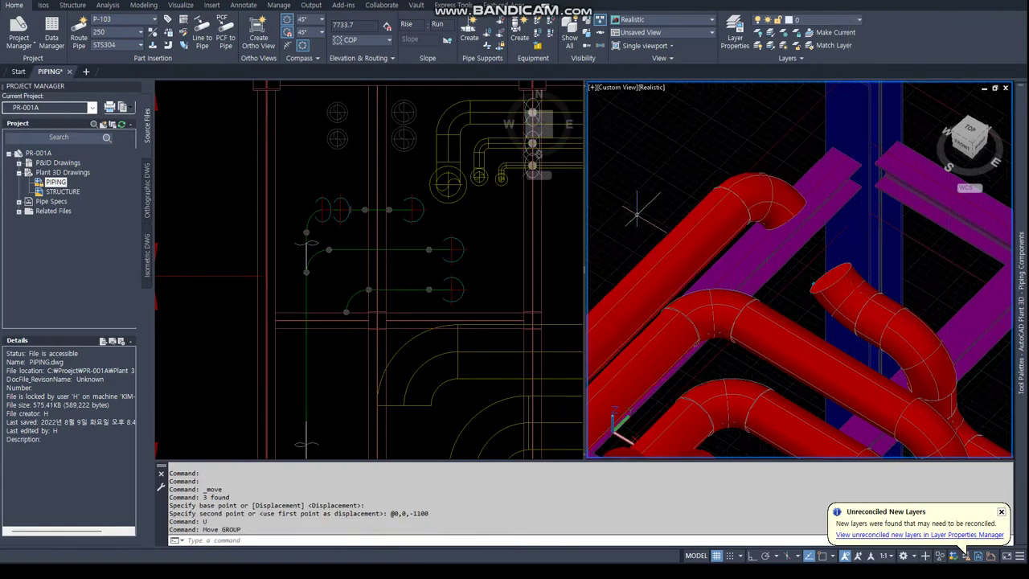
Move the P-103 pipe and its elbow down by @0,0,-100.
right_click(685, 238)
click(876, 242)
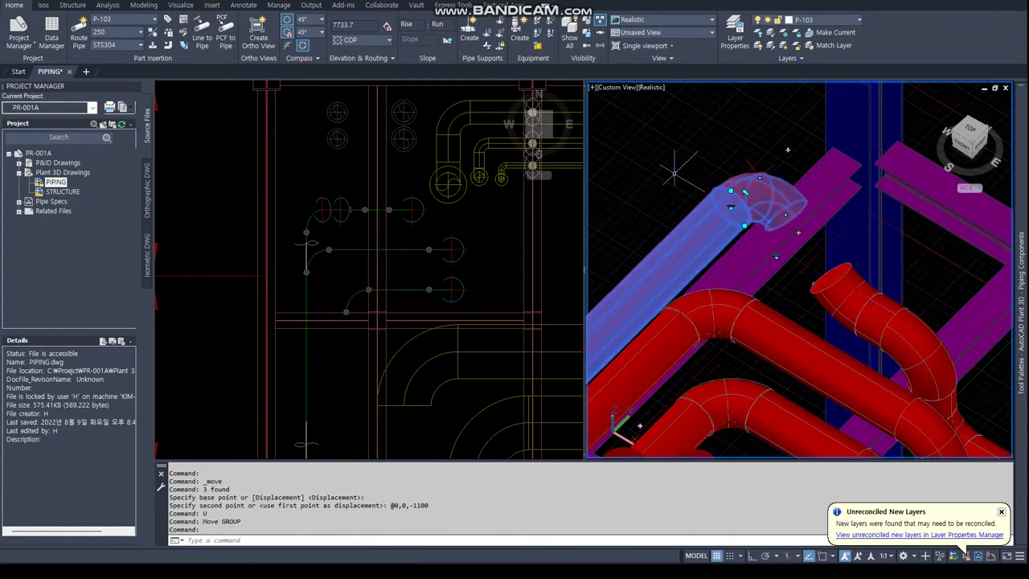
right_click(672, 184)
click(711, 336)
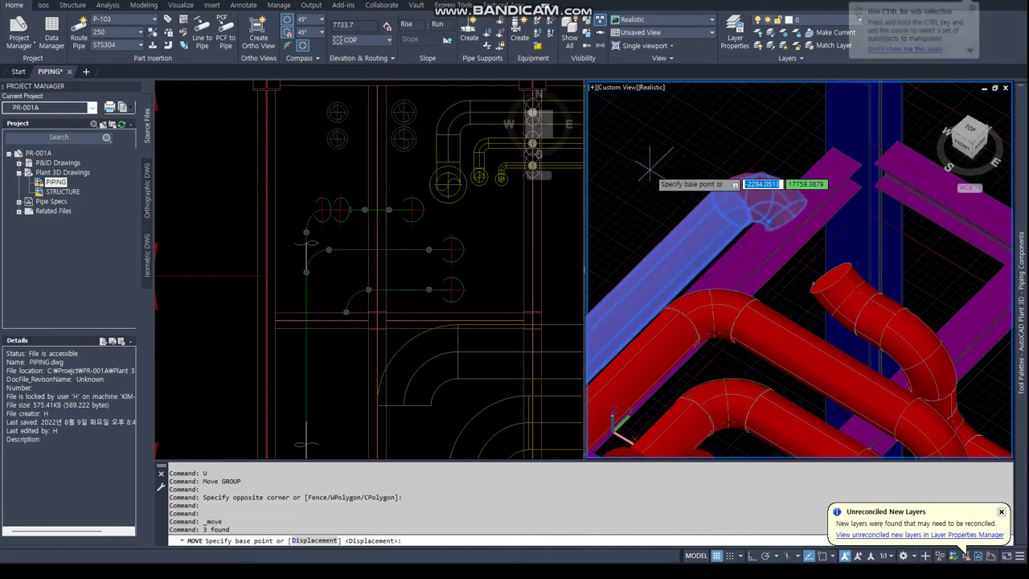
click(661, 181)
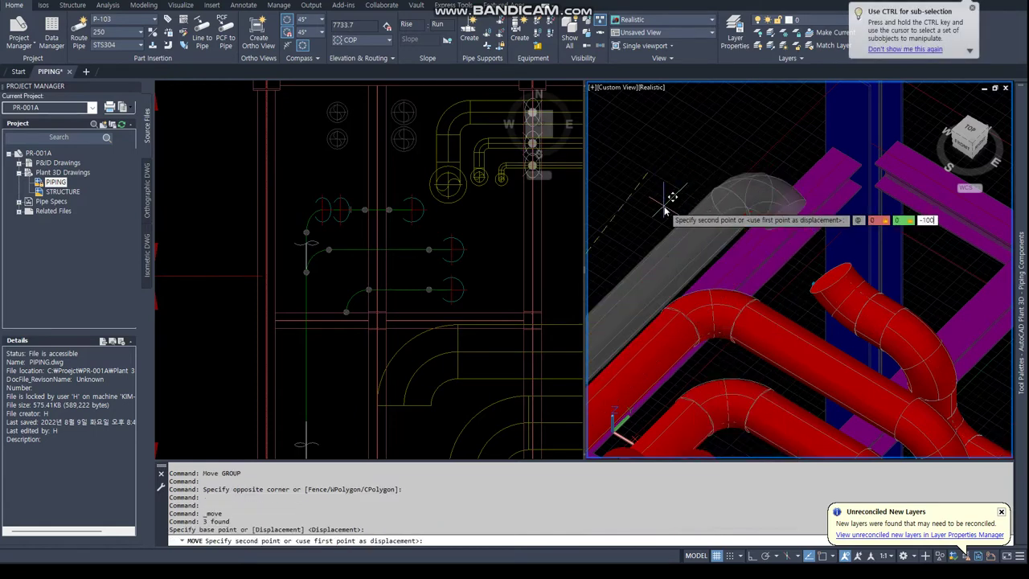
text(@0,0,-100)
key(Return)
key(Escape)
key(Escape)
Erase the leftover red pipe end and begin rerouting P-103 from its end using a node snap.
click(845, 285)
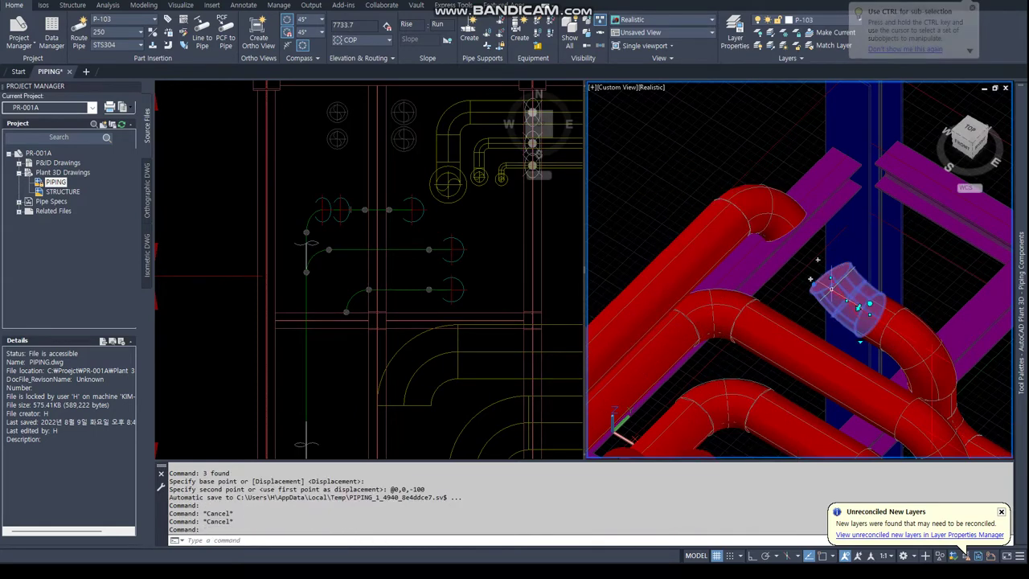
key(Delete)
click(853, 304)
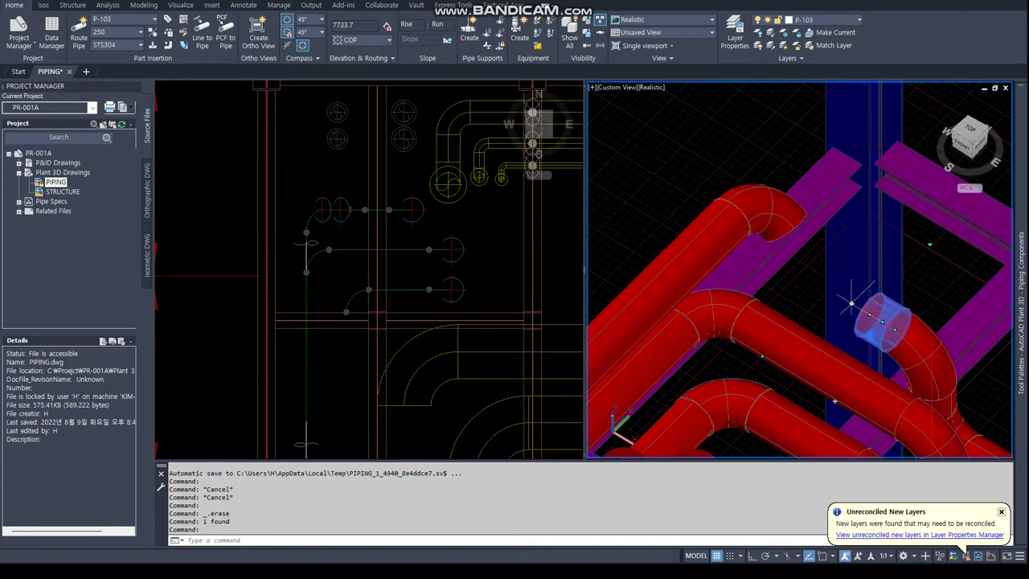
click(882, 322)
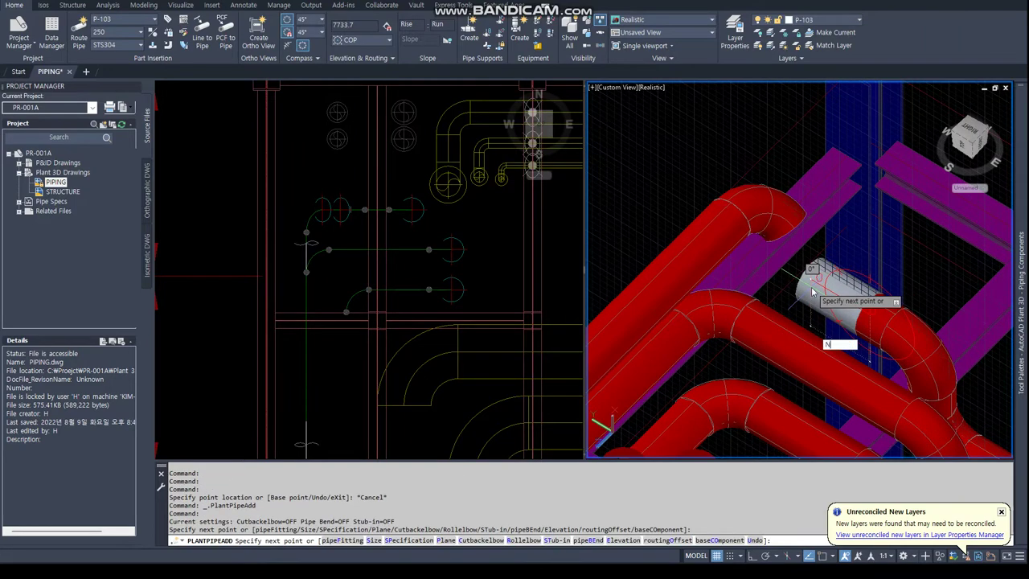
text(OD)
key(Return)
Bring the 200A-STS304 pipes into view and start routing from the P-104 pipe's end.
scroll(812, 291, down, 5)
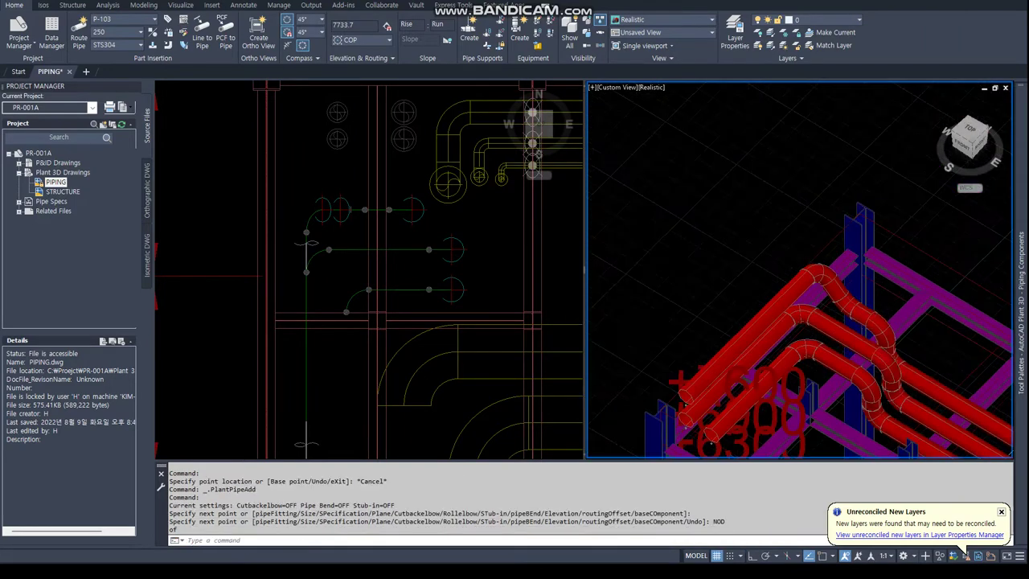
shift+middle_drag(812, 290, 635, 233)
click(454, 151)
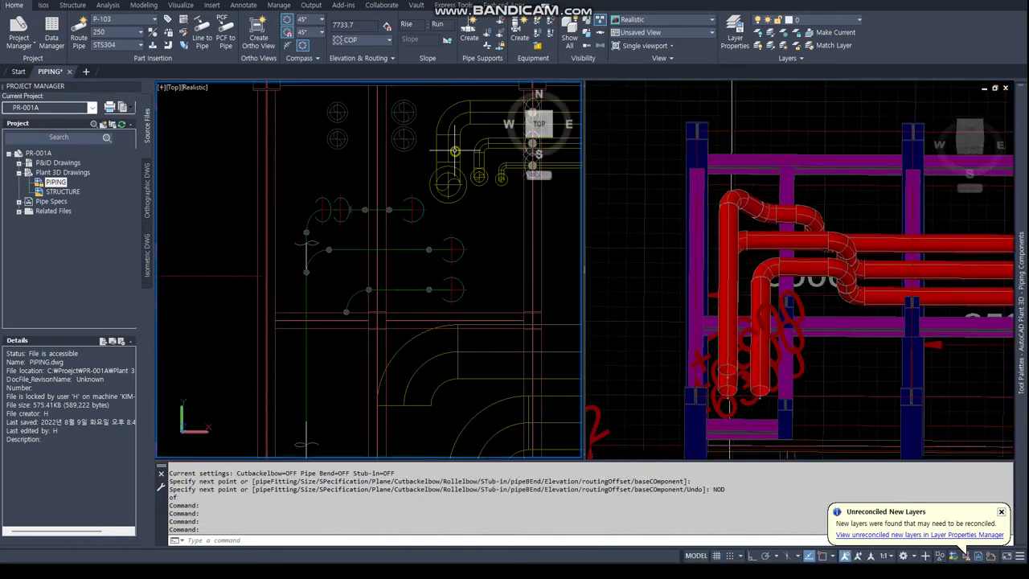
scroll(454, 150, down, 5)
scroll(352, 296, up, 2)
middle_drag(328, 259, 428, 259)
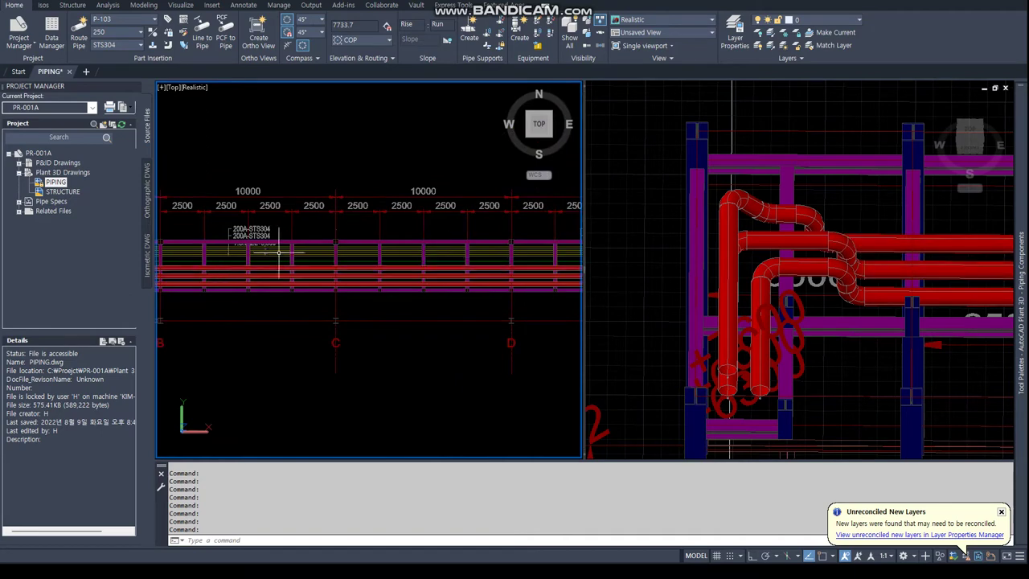
scroll(279, 253, up, 3)
scroll(298, 276, down, 2)
middle_drag(390, 271, 440, 265)
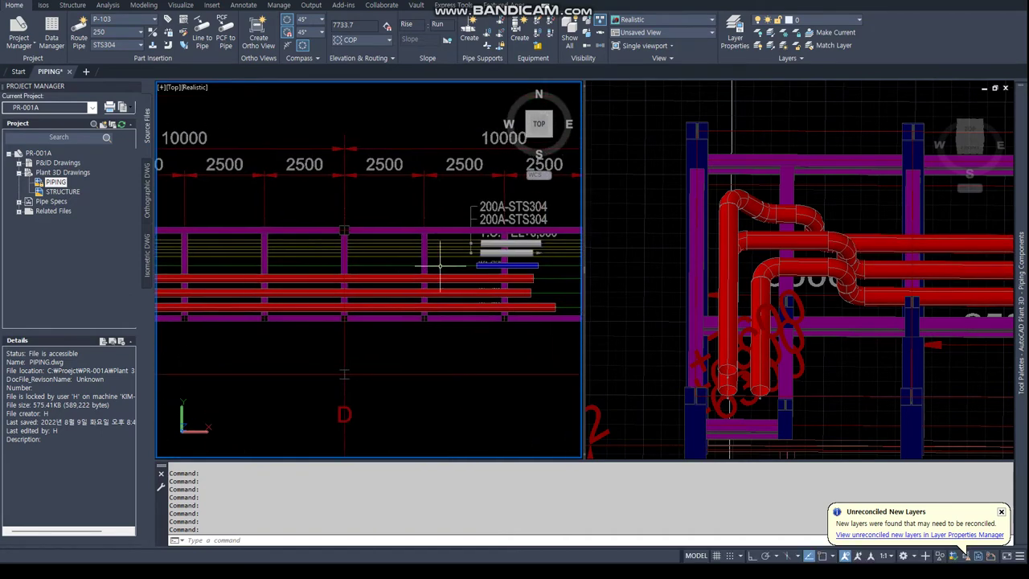
click(483, 266)
scroll(481, 267, up, 3)
click(462, 255)
scroll(322, 269, down, 3)
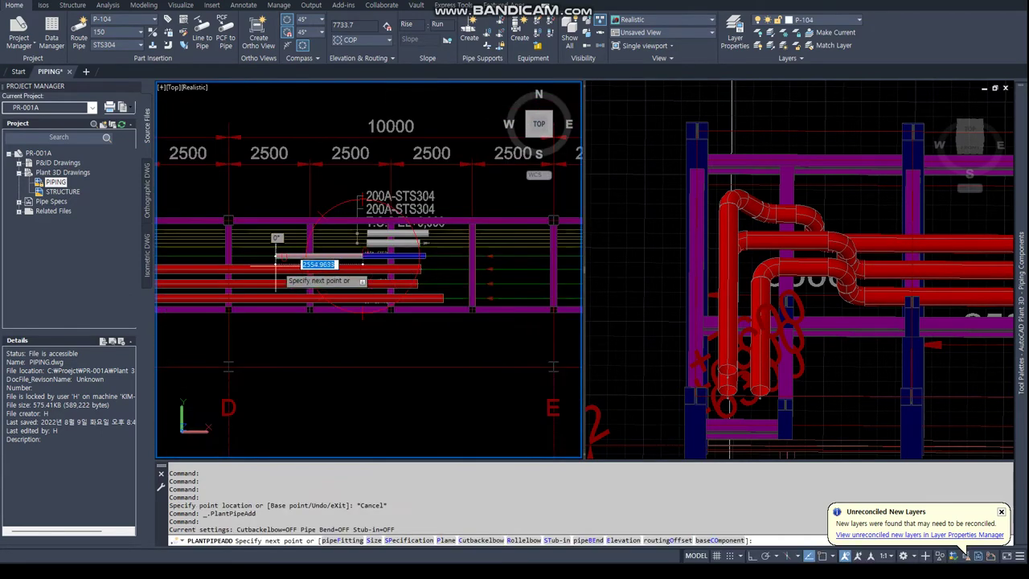
scroll(287, 241, up, 3)
scroll(418, 257, up, 2)
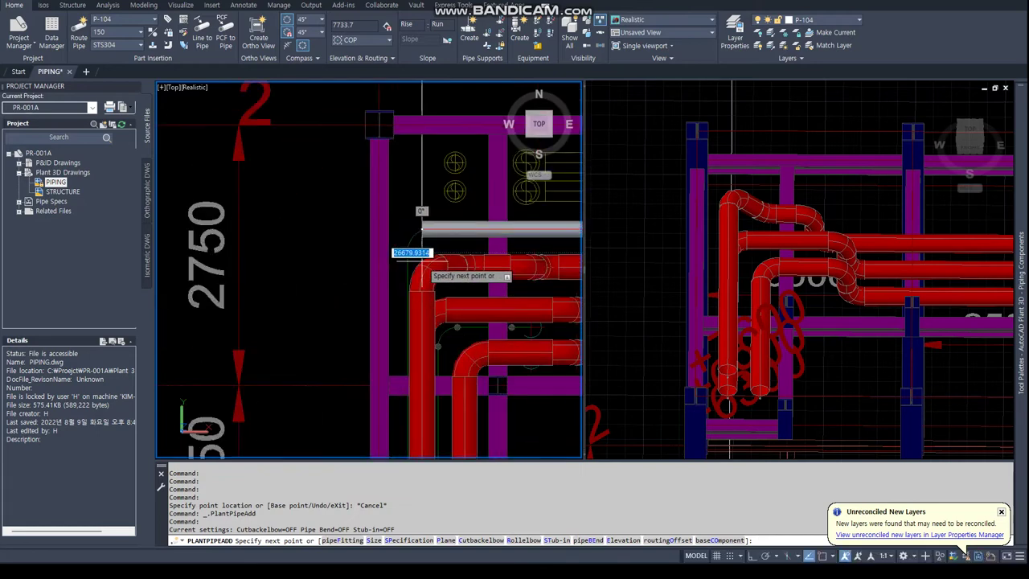
scroll(420, 265, up, 1)
Extend P-104 to the rack's left end with an elbow and run it down using perpendicular snaps.
text(R)
key(Return)
scroll(394, 262, down, 2)
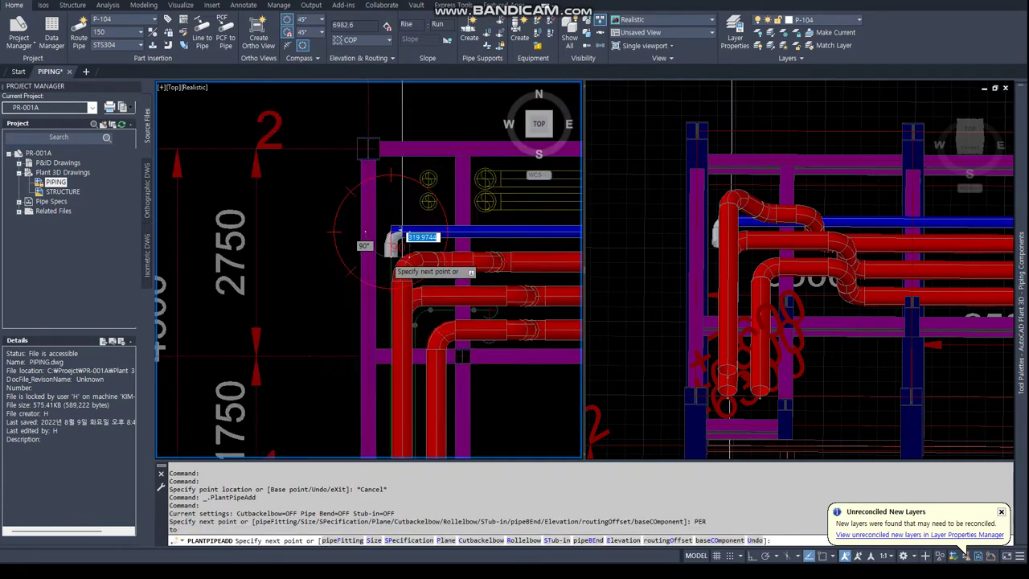
scroll(388, 261, down, 2)
click(388, 259)
text(PER)
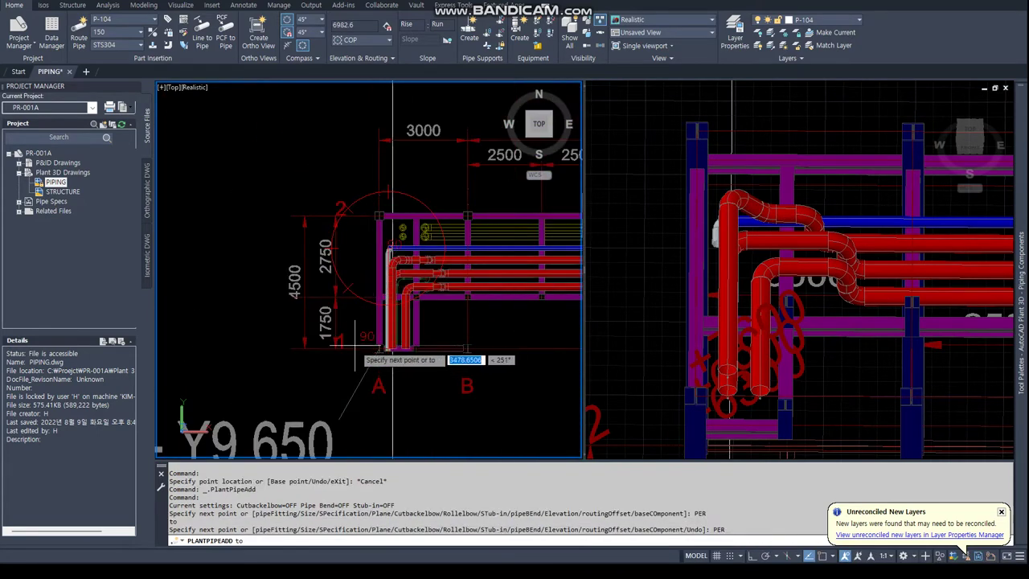
scroll(355, 347, up, 3)
scroll(358, 347, up, 3)
click(362, 354)
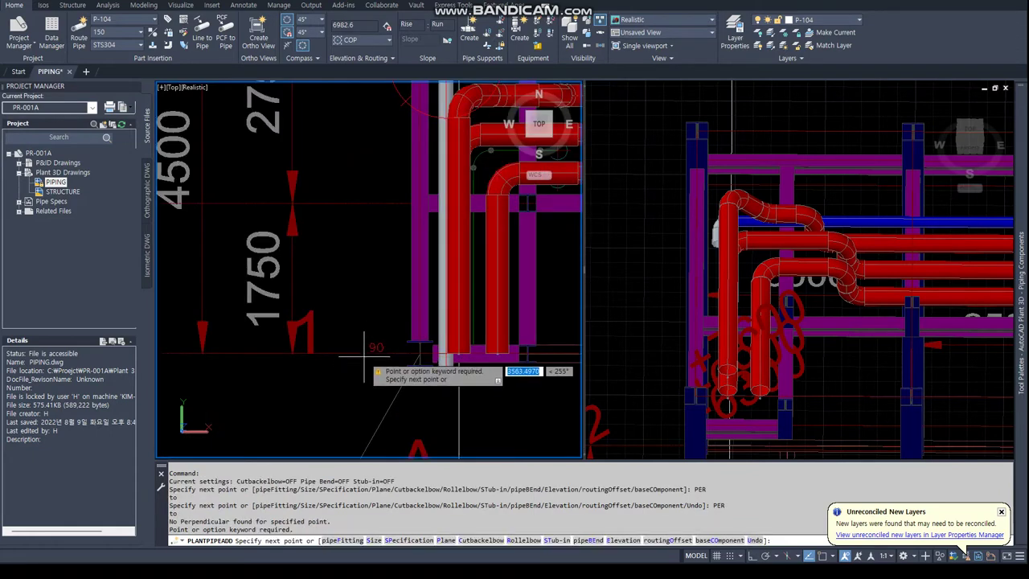
text(PER)
key(Return)
click(367, 351)
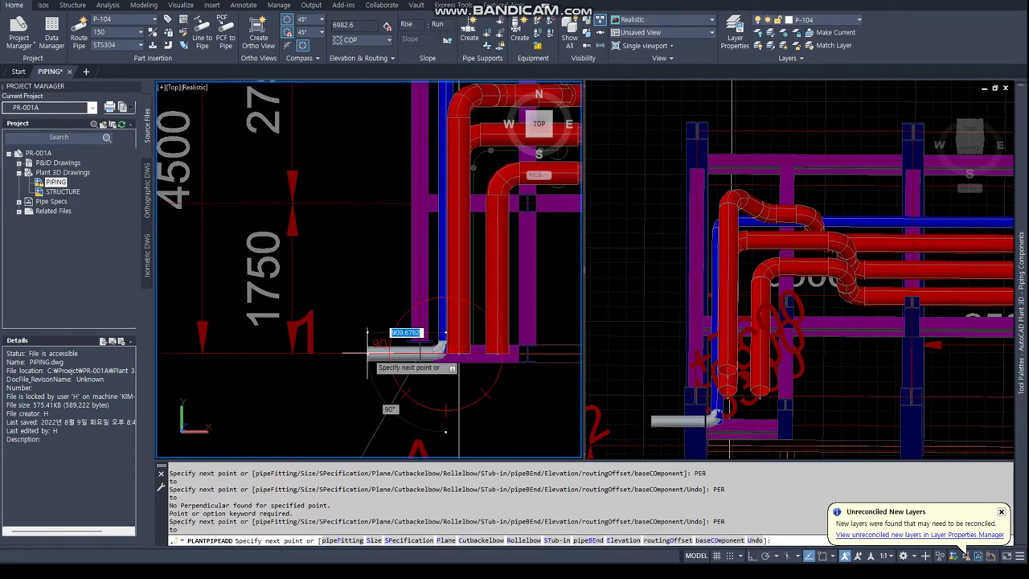
key(Return)
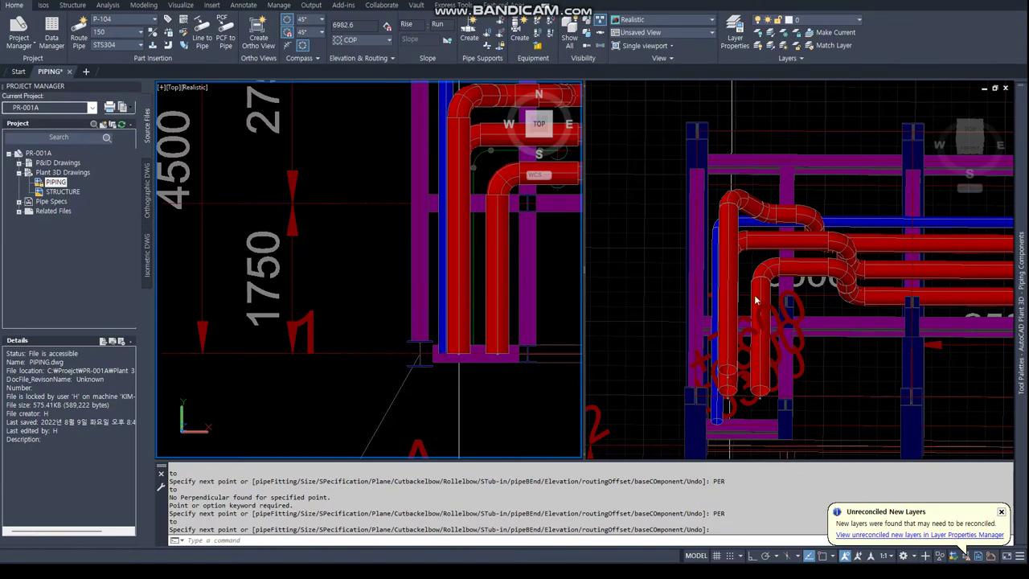
mouse_move(822, 399)
shift+middle_down()
mouse_move(793, 345)
mouse_move(800, 327)
mouse_move(569, 227)
shift+middle_up()
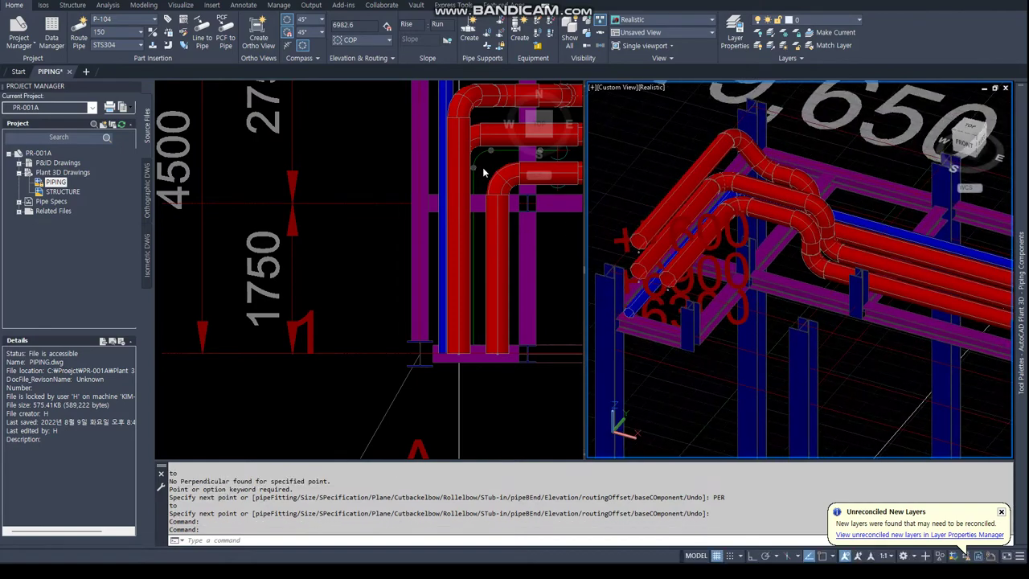
Start routing the 200 size P-105 line from its end.
scroll(483, 168, down, 3)
scroll(490, 233, down, 2)
scroll(499, 296, down, 3)
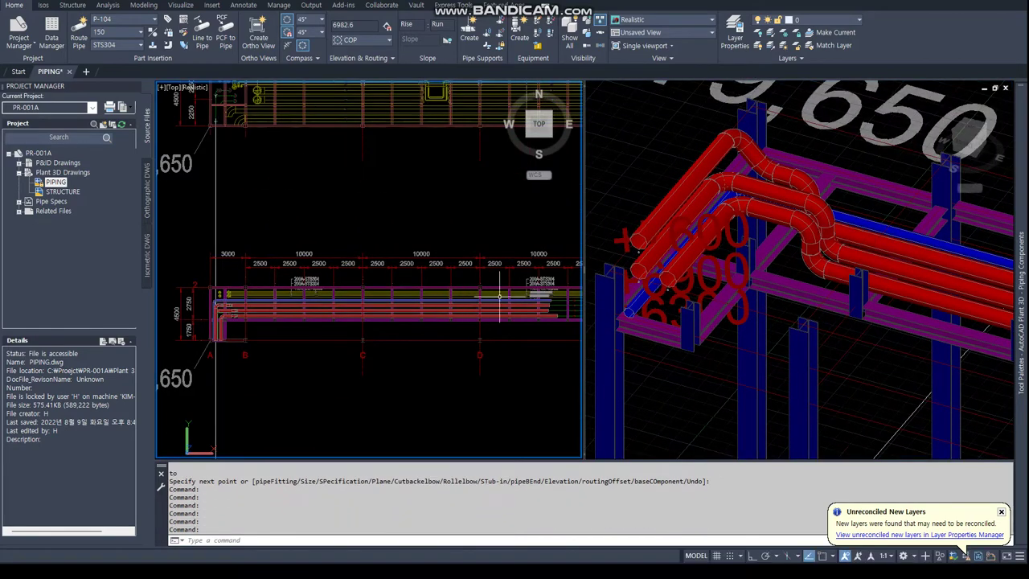
scroll(499, 295, up, 3)
scroll(522, 304, up, 3)
click(515, 303)
scroll(515, 304, down, 5)
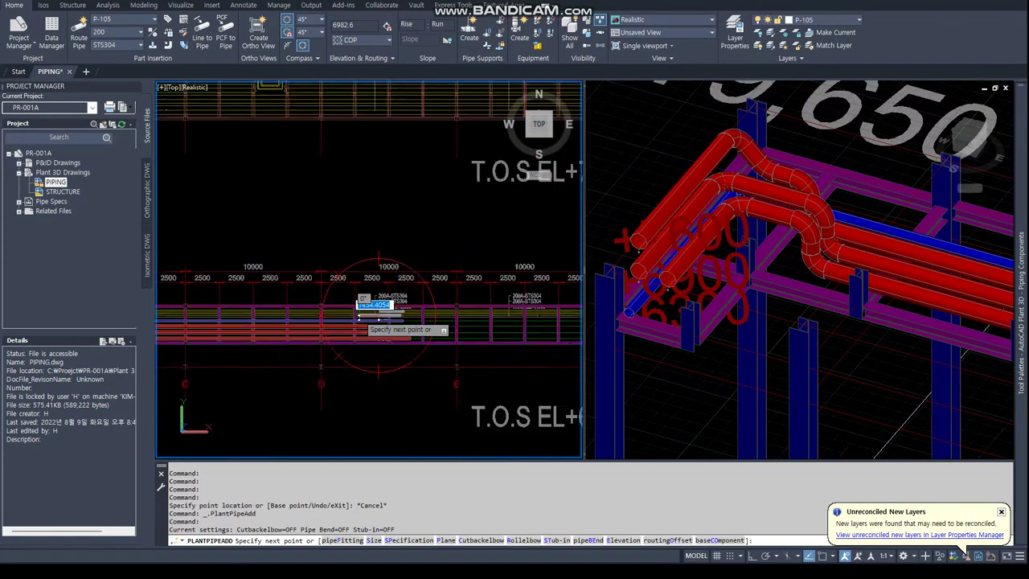
scroll(476, 307, down, 2)
scroll(333, 160, up, 3)
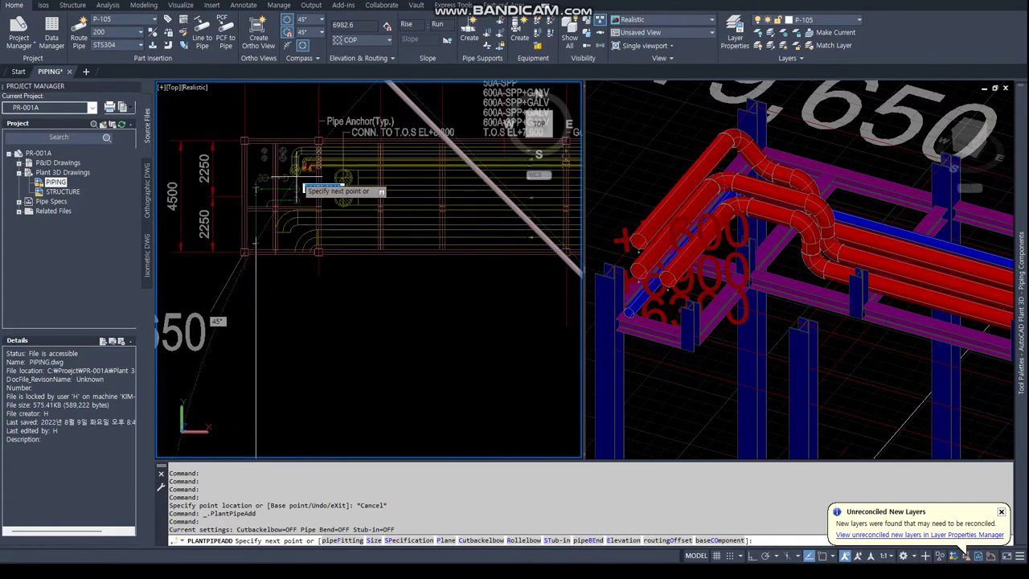
scroll(305, 187, down, 3)
scroll(522, 280, down, 2)
scroll(322, 386, up, 1)
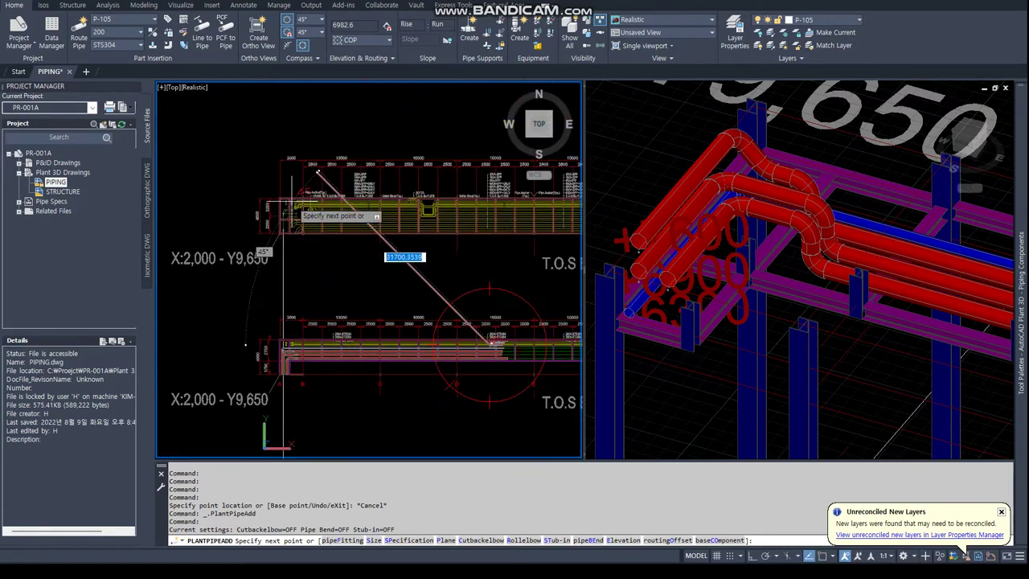
scroll(297, 193, up, 4)
scroll(301, 216, down, 1)
scroll(436, 335, up, 2)
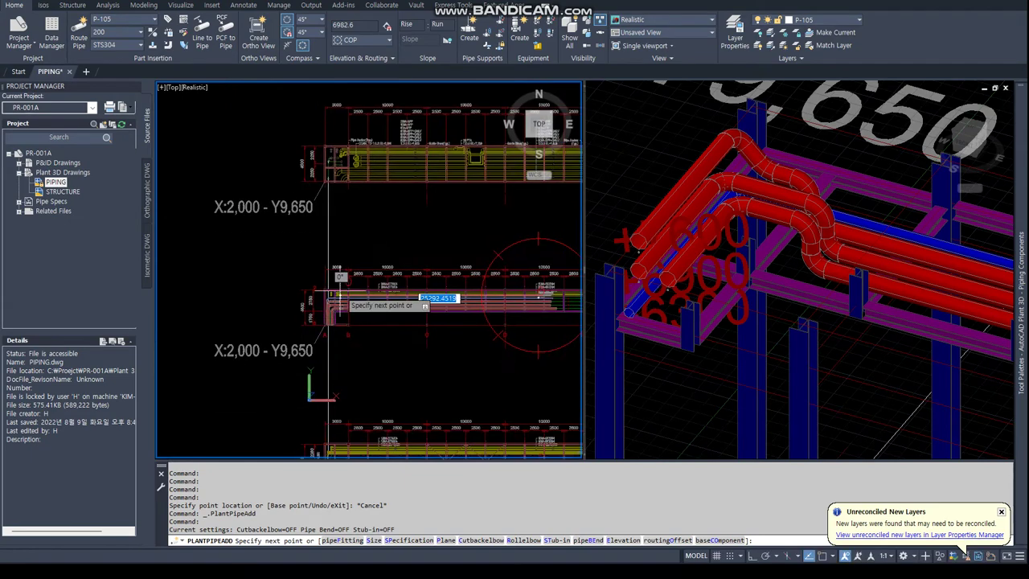
scroll(424, 298, up, 2)
scroll(368, 332, up, 2)
End P-105 at the circle centre with a 90° elbow and rise it 1500.
text(cen)
key(Return)
click(377, 295)
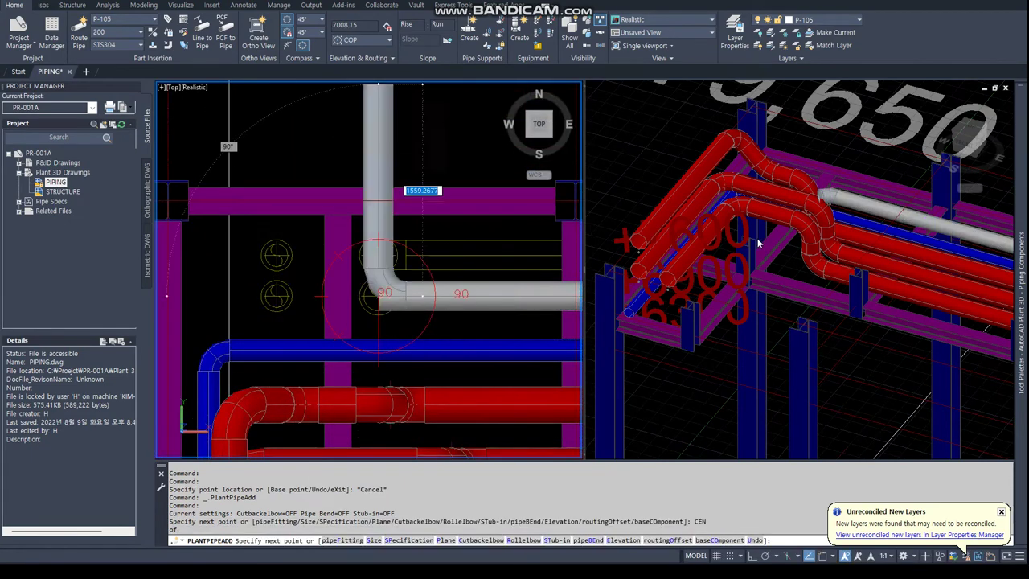
click(813, 231)
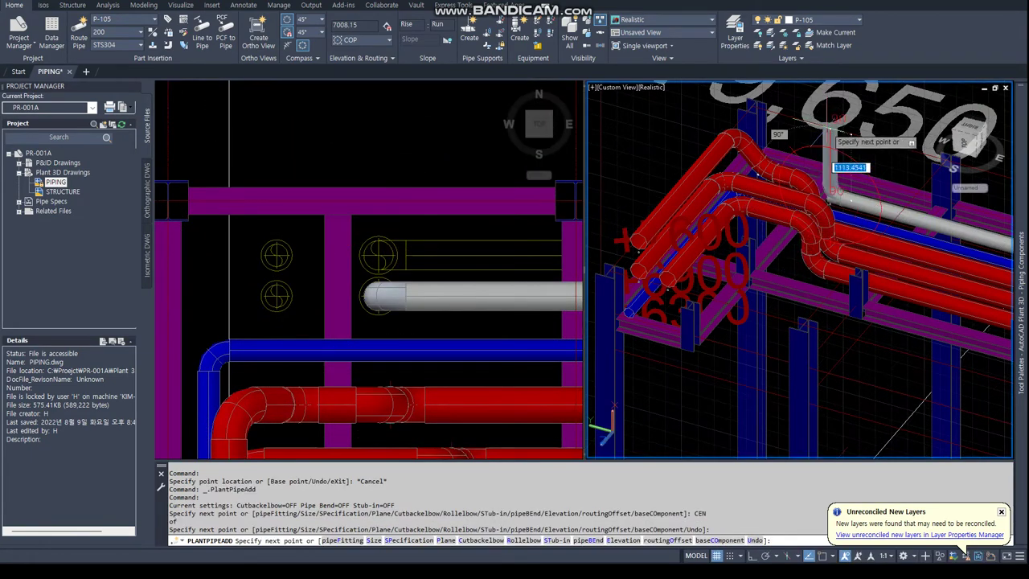
key(Return)
key(Return)
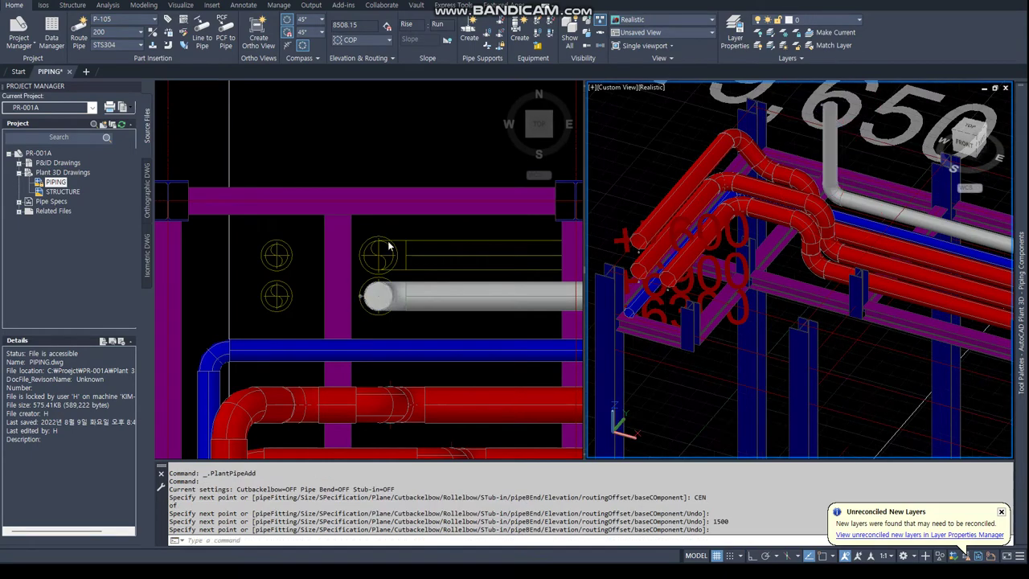
scroll(388, 247, down, 3)
scroll(401, 251, down, 2)
scroll(413, 254, down, 2)
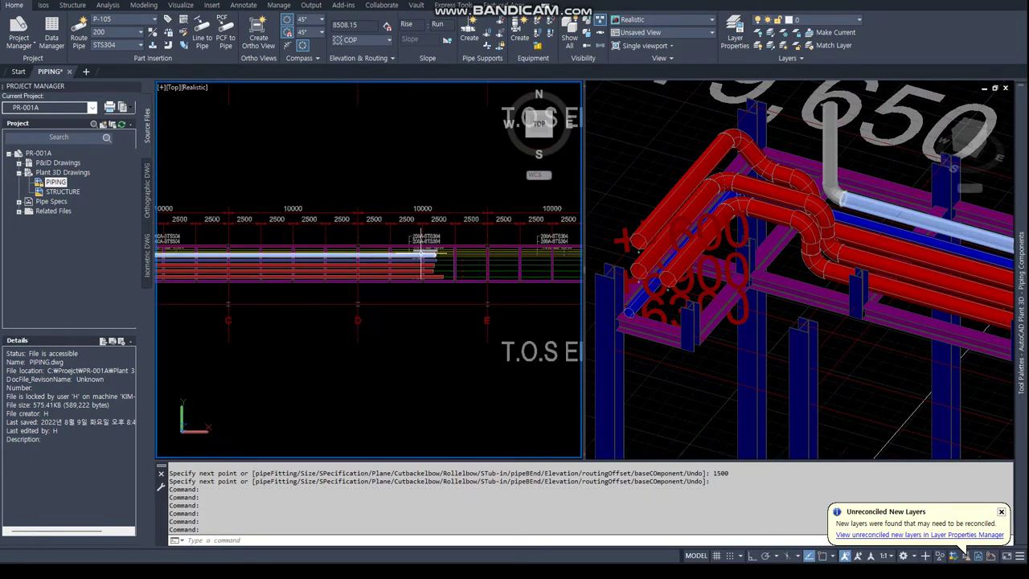
scroll(420, 256, up, 4)
Route P-106 to the circle centre with an elbow and a 1500 vertical rise.
click(394, 246)
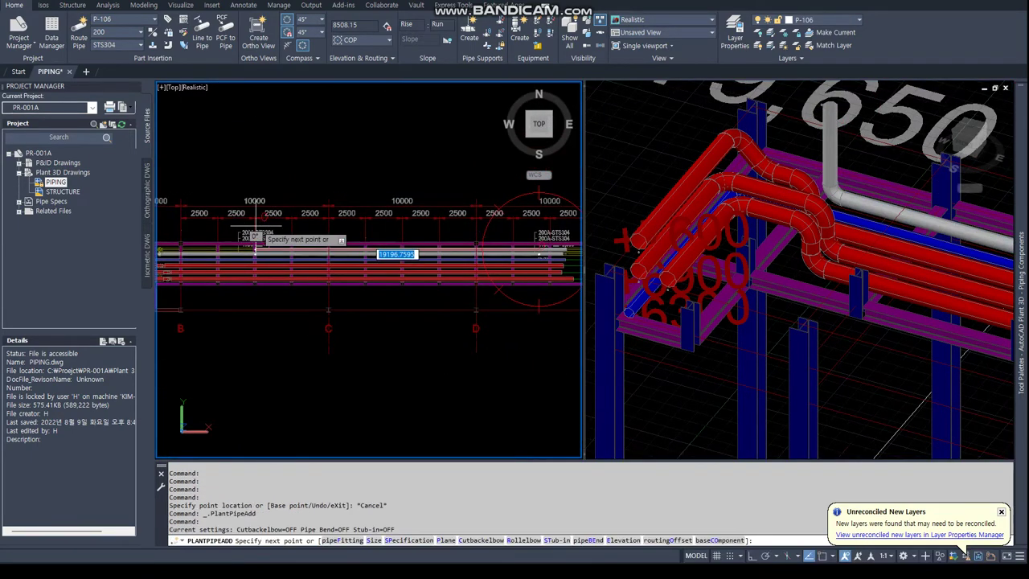
scroll(418, 249, up, 3)
scroll(450, 241, up, 3)
scroll(453, 238, up, 5)
text(CEN)
key(Return)
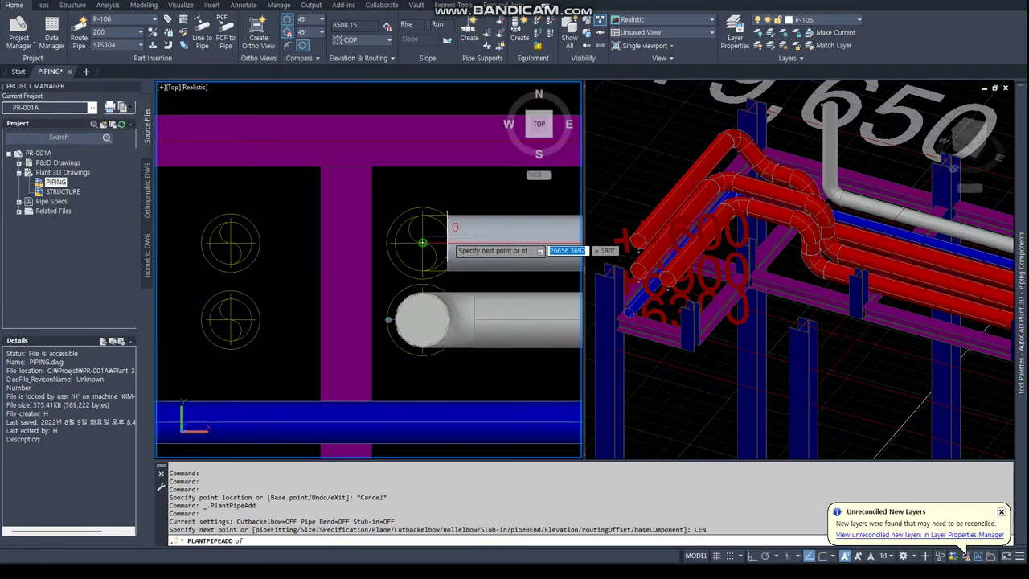
click(875, 161)
click(864, 153)
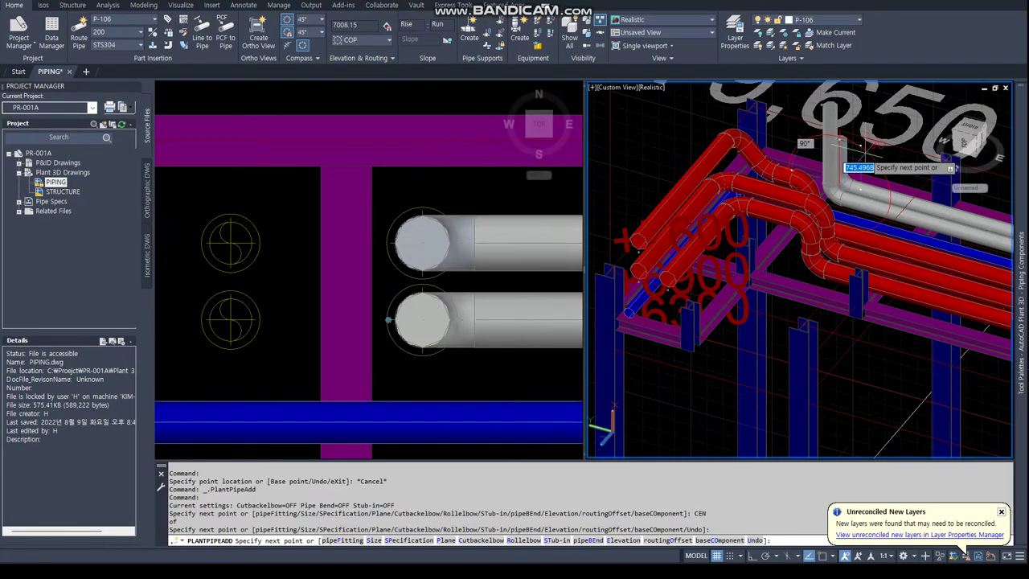
text(0)
key(Return)
key(Escape)
key(Escape)
Pan the plan view and start extending line P-101 from its end.
click(306, 236)
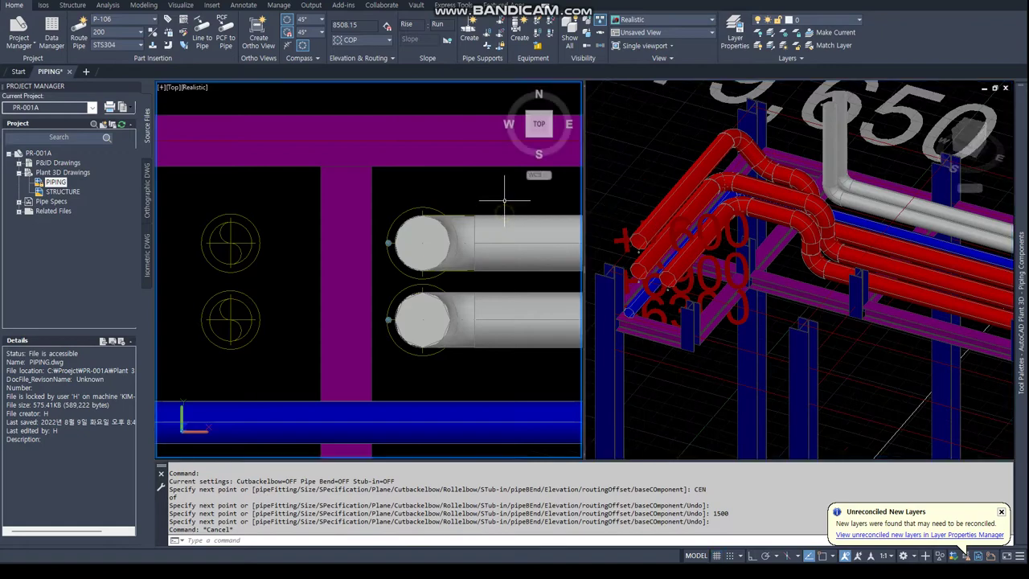
scroll(306, 235, down, 5)
middle_drag(306, 235, 378, 241)
scroll(402, 245, up, 3)
scroll(452, 254, down, 3)
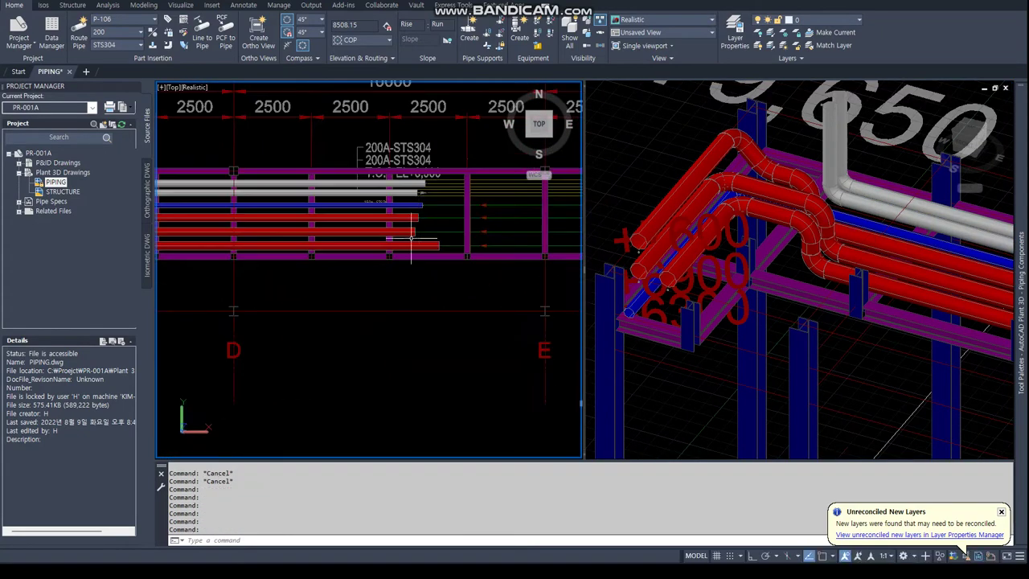
click(441, 245)
scroll(179, 223, up, 3)
Extend line P-101 with a first leg snapped perpendicular to the target.
scroll(298, 230, down, 2)
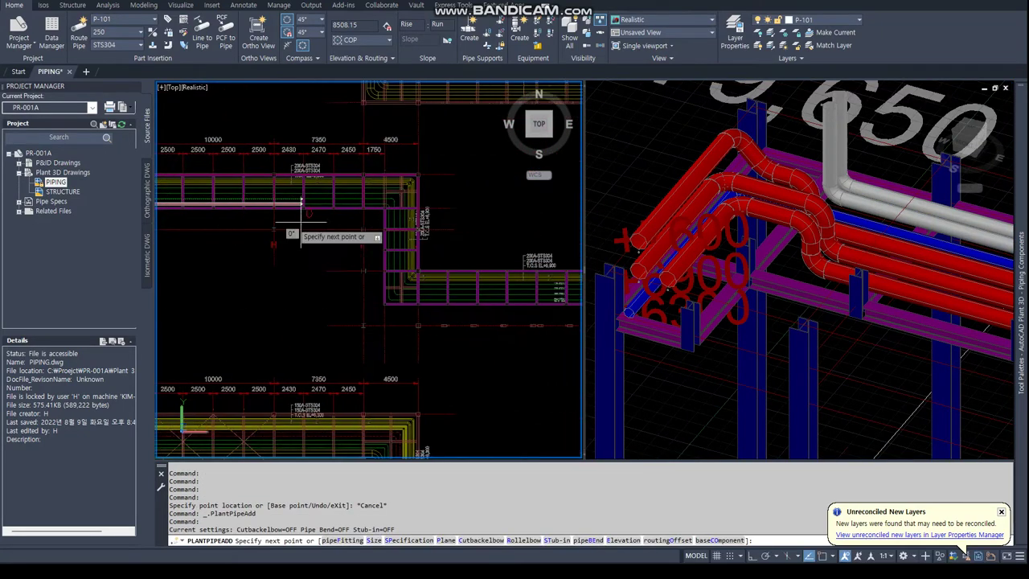
scroll(368, 220, down, 1)
text(per)
key(Return)
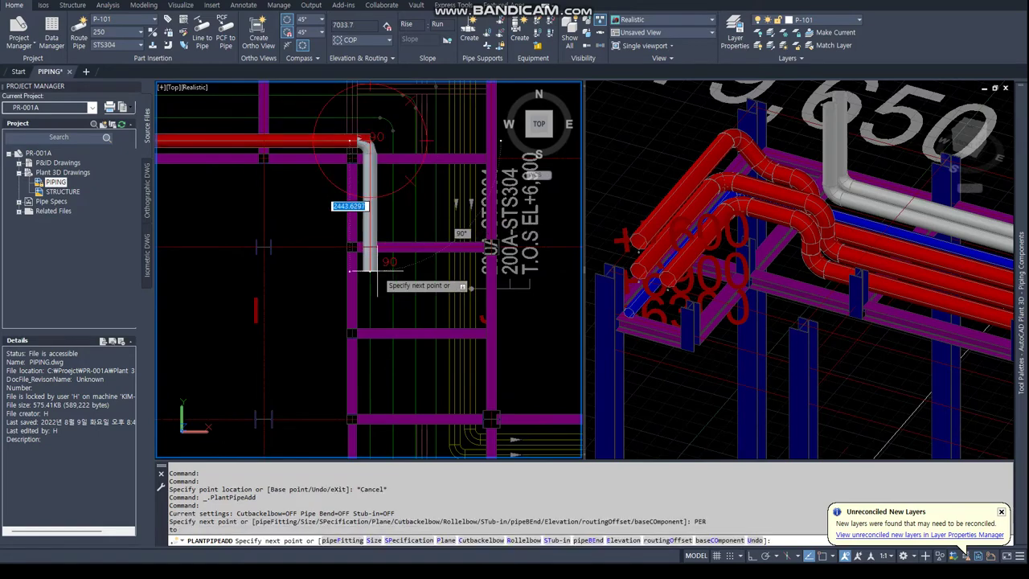
scroll(374, 188, down, 1)
text(er)
key(Return)
click(446, 436)
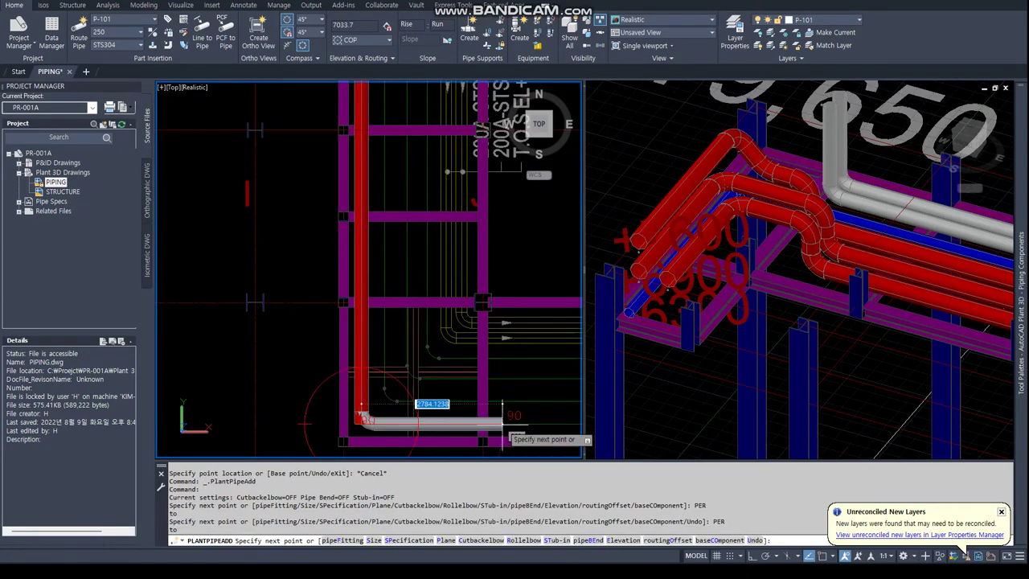
Add a perpendicular-snapped leg with a 90° elbow at the rack corner, then check it in 3D.
scroll(426, 402, up, 2)
scroll(413, 260, up, 2)
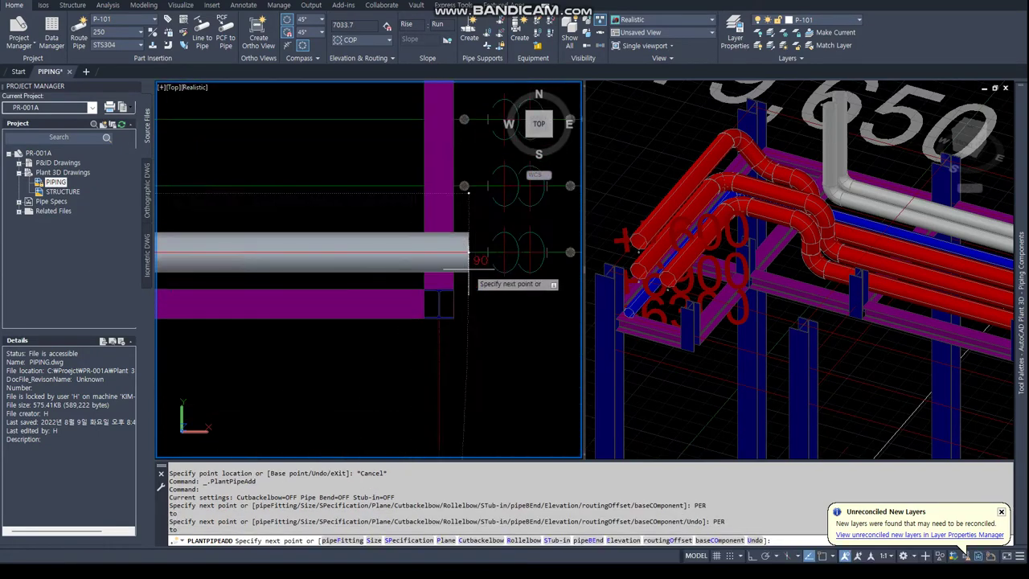
text(Per)
key(Return)
scroll(487, 239, up, 2)
click(489, 264)
scroll(482, 262, down, 1)
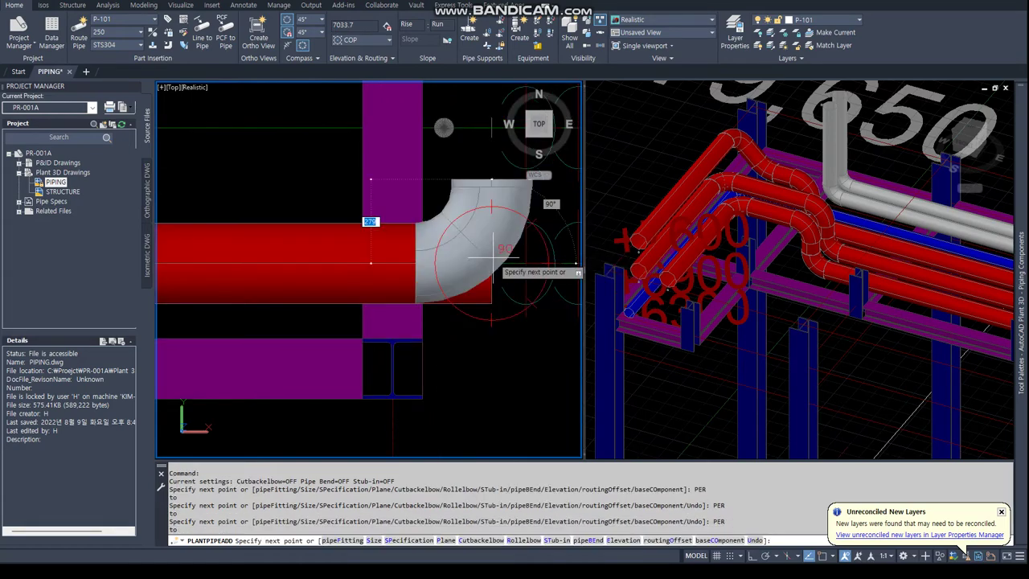
scroll(471, 257, down, 3)
shift+middle_drag(485, 274, 469, 201)
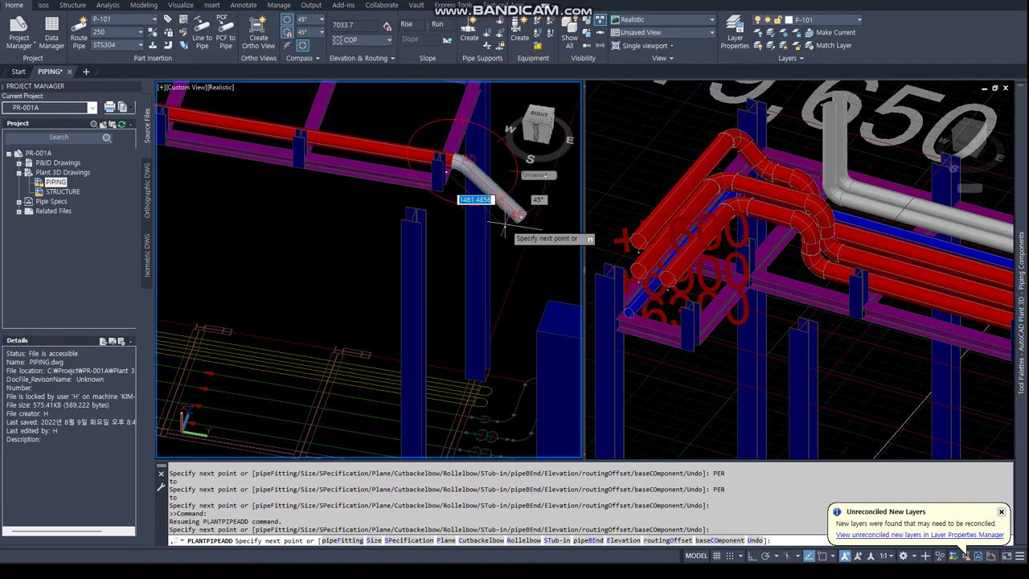
Cancel routing, erase the stray sloped pipe, and return the left view to top plan.
key(Escape)
key(Escape)
key(Delete)
shift+middle_drag(482, 209, 434, 197)
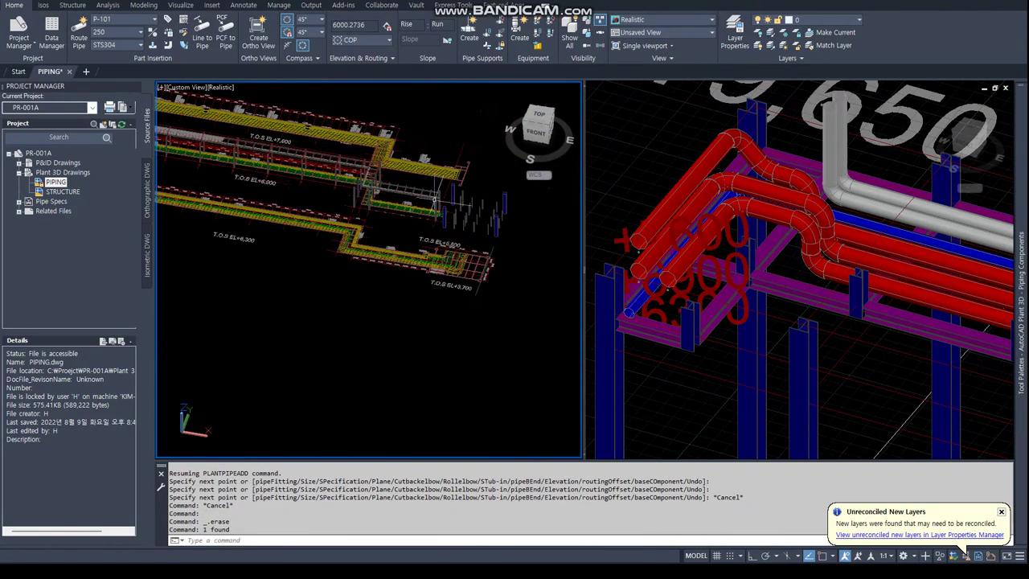
scroll(434, 201, up, 2)
scroll(386, 241, up, 3)
text(PL)
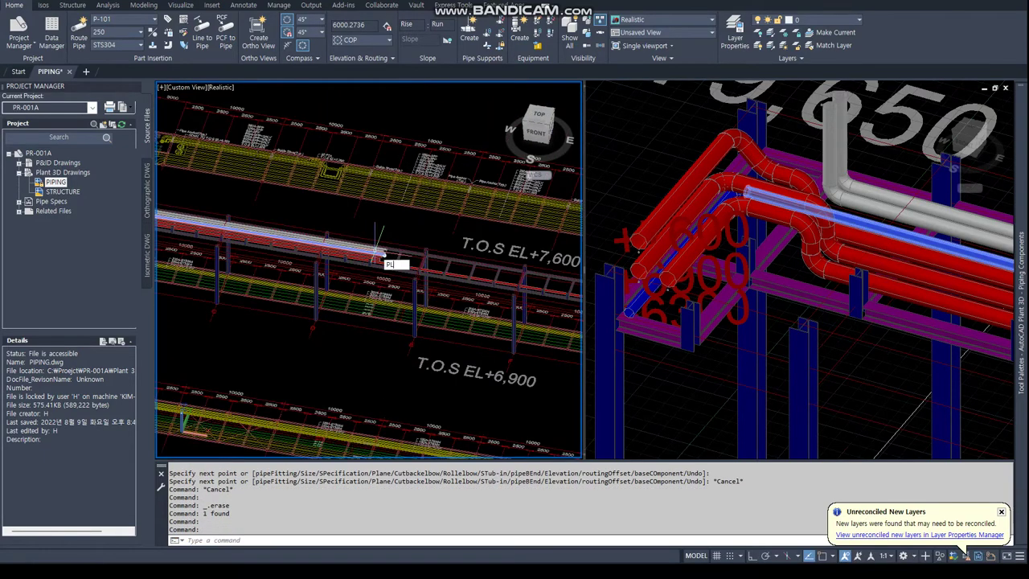
text(AN)
key(Return)
key(Return)
key(Return)
scroll(306, 251, up, 5)
Start routing from the P-102 end grip with a first leg snapped perpendicular to the target.
scroll(314, 258, up, 2)
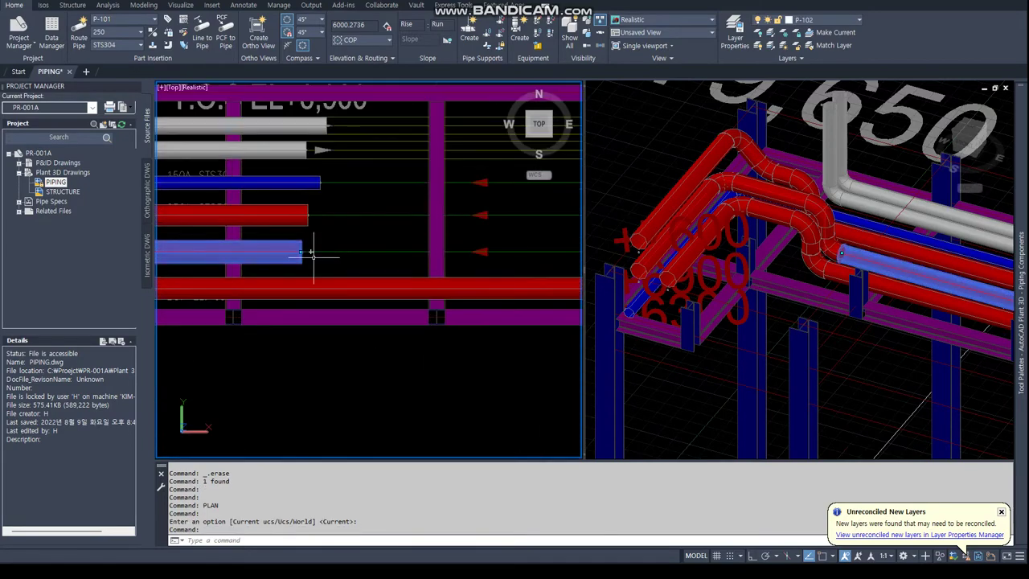
click(418, 249)
click(459, 249)
scroll(462, 274, down, 4)
scroll(466, 295, up, 2)
scroll(466, 313, up, 3)
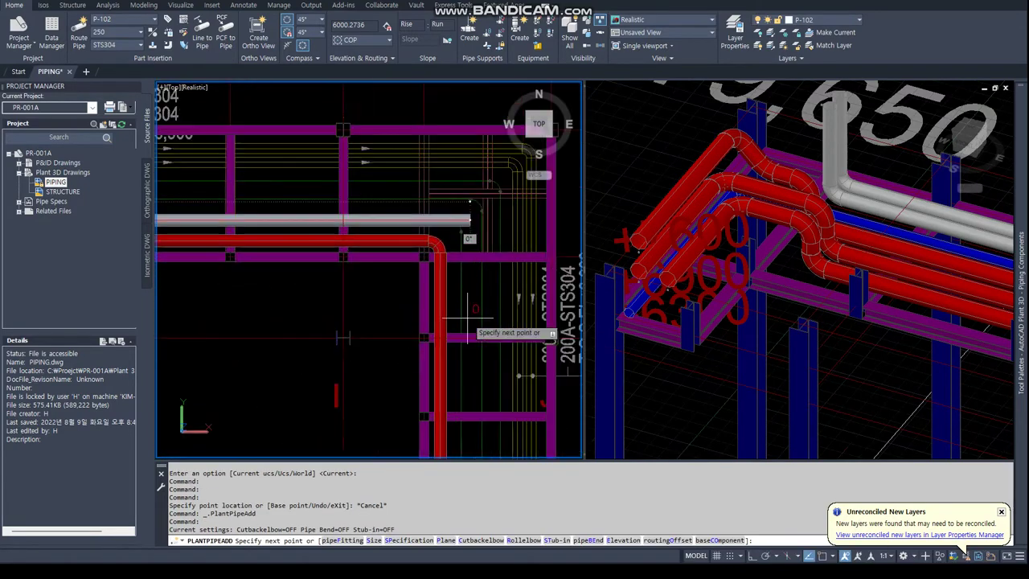
text(PER)
key(Return)
scroll(467, 315, down, 4)
scroll(438, 173, up, 2)
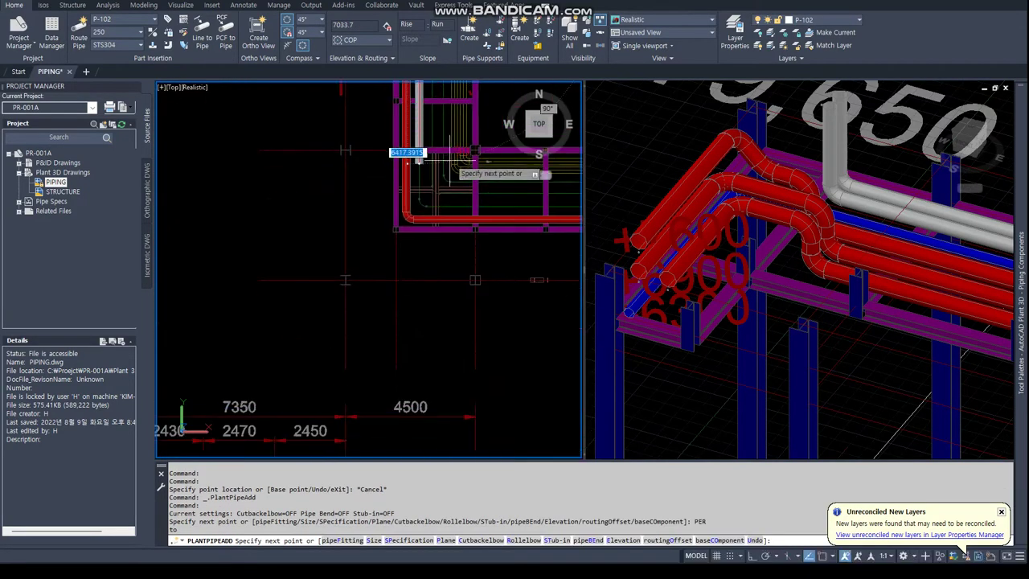
scroll(440, 193, up, 2)
click(440, 193)
Add a perpendicular-snapped leg with an elbow at the rack corner.
text(PER)
key(Return)
scroll(446, 213, down, 3)
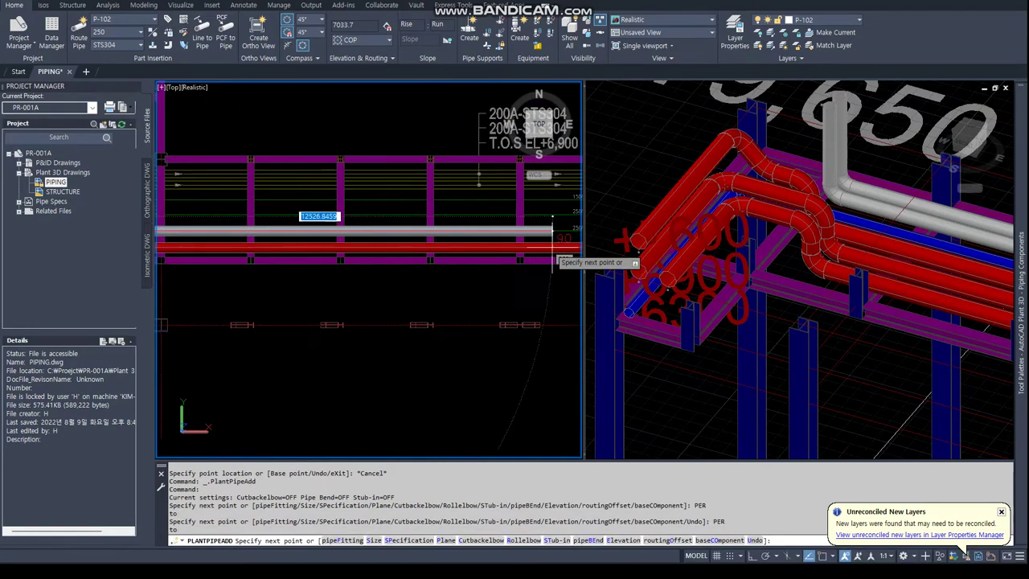
scroll(563, 253, down, 2)
scroll(425, 235, up, 2)
scroll(430, 249, up, 2)
scroll(434, 269, up, 2)
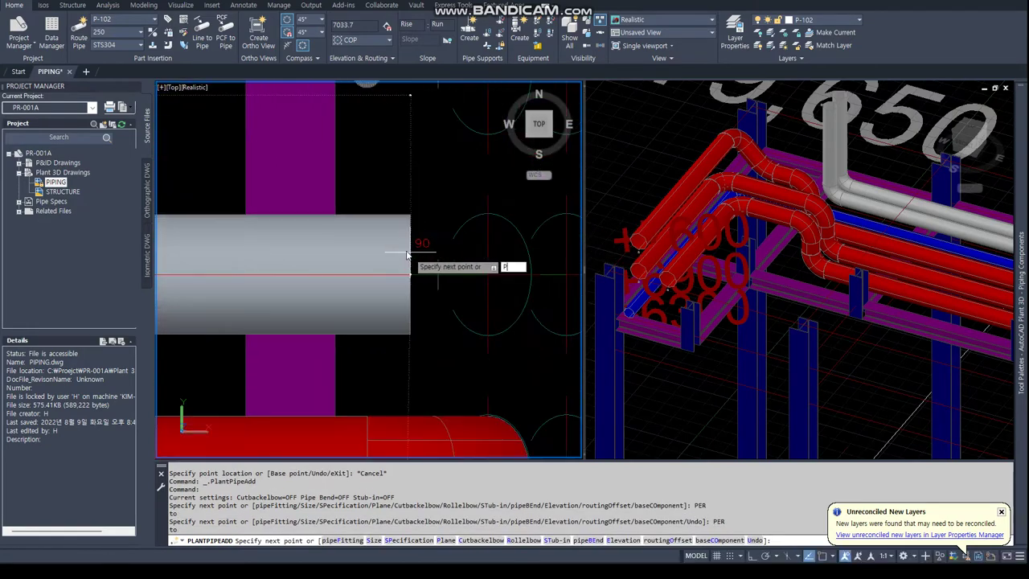
text(PER)
key(Return)
click(434, 273)
Pick the next P-102 route point in the 3D view.
scroll(894, 318, down, 5)
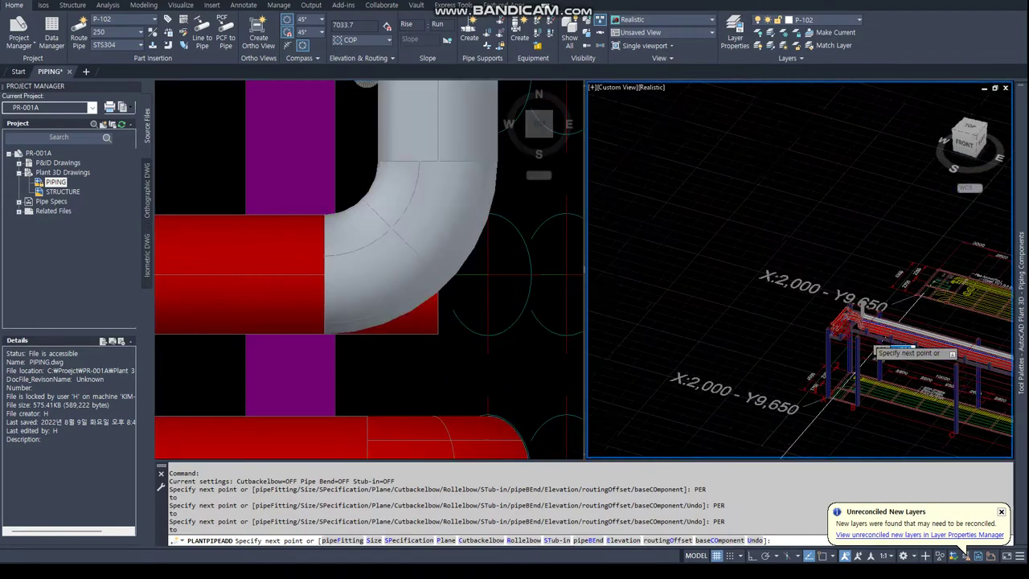
scroll(772, 241, up, 3)
scroll(776, 241, up, 2)
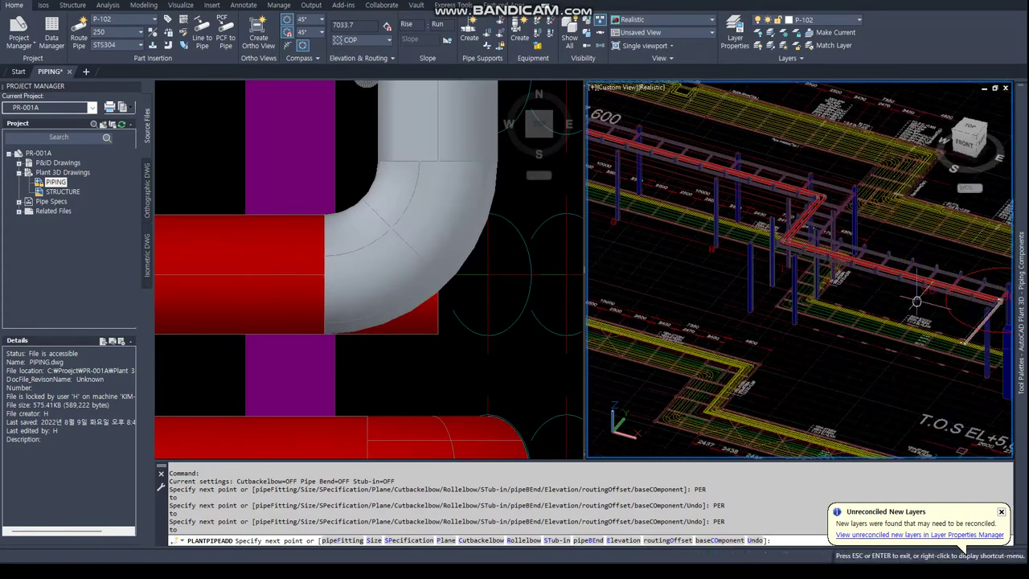
scroll(781, 245, up, 3)
scroll(779, 237, up, 2)
click(776, 239)
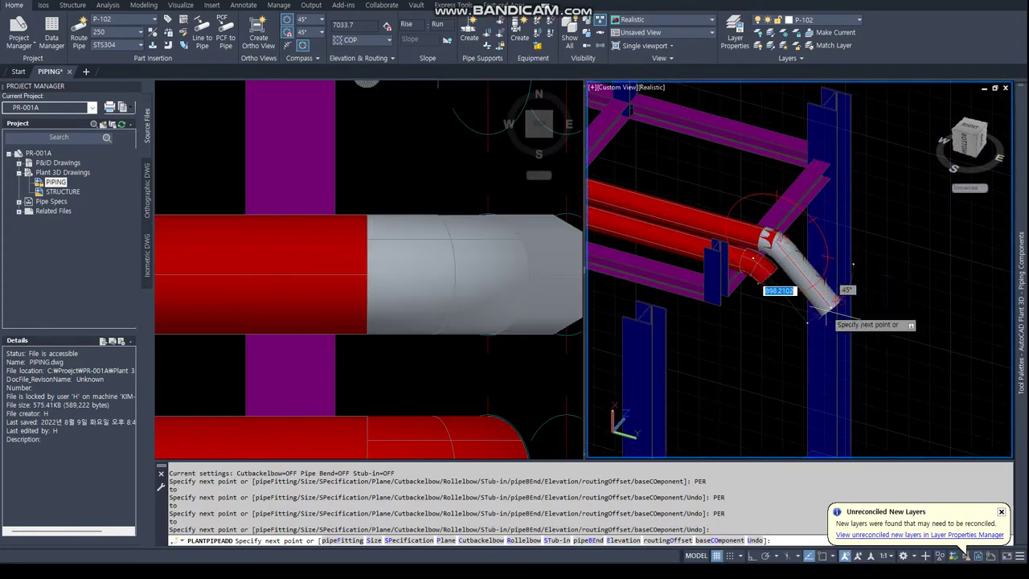
Cancel routing and delete the stray sloped pipe, back in the plan view.
key(Escape)
key(Escape)
click(836, 314)
key(Delete)
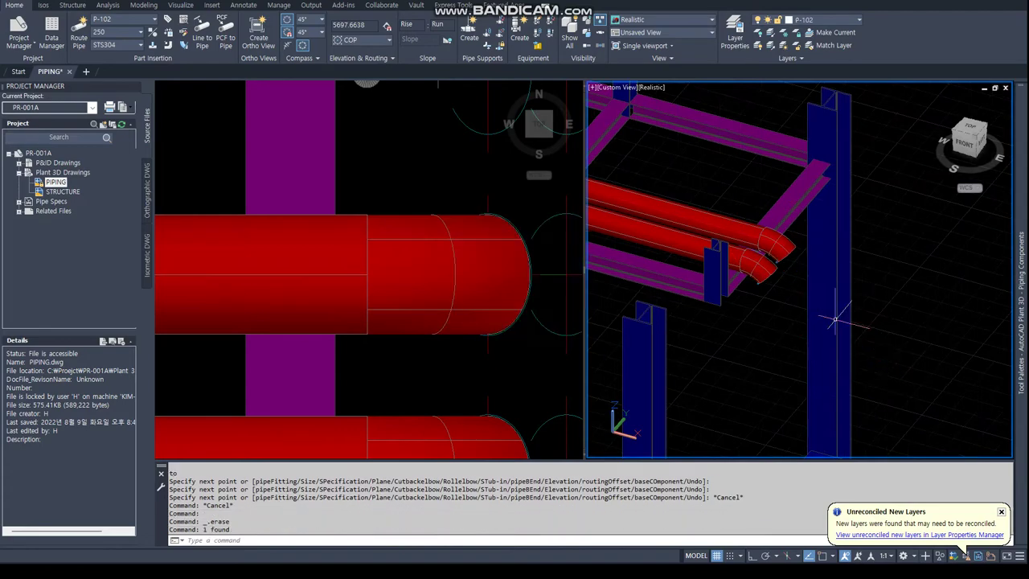
click(413, 184)
scroll(382, 263, down, 6)
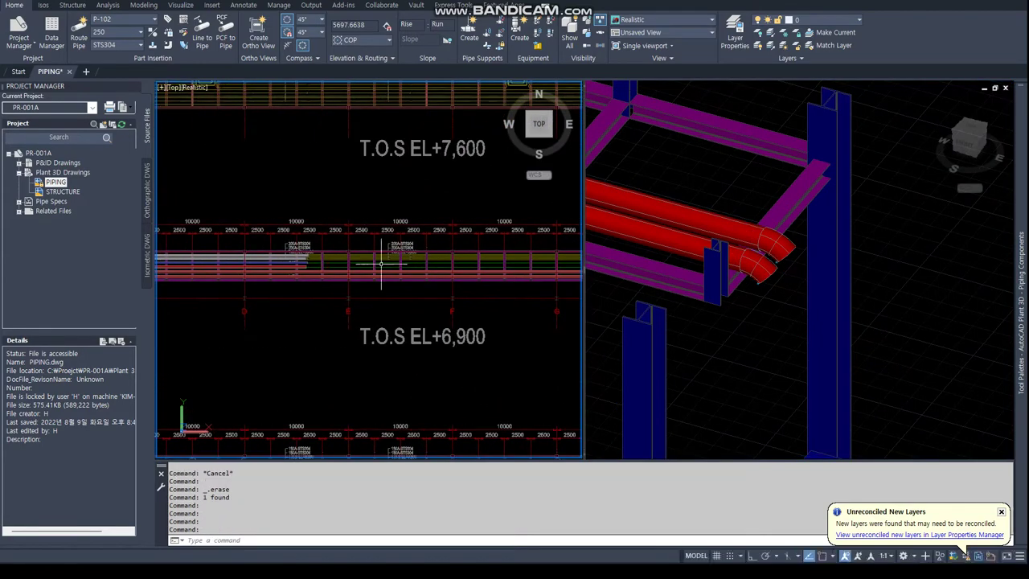
Continue line P-103 from its end with a segment snapped perpendicular to a pipe.
scroll(306, 274, up, 6)
click(324, 281)
scroll(413, 287, down, 3)
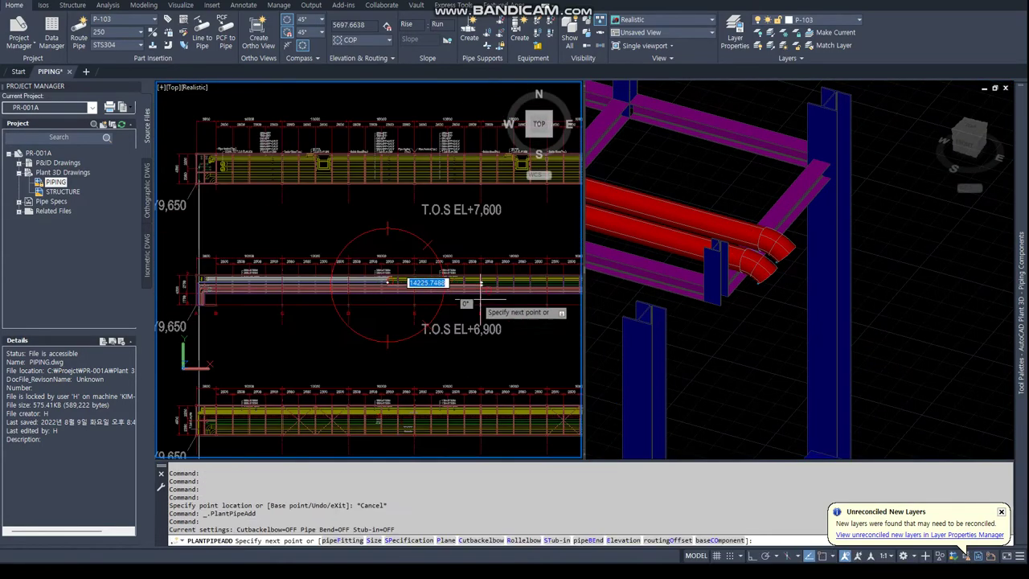
scroll(344, 273, up, 4)
text(PER)
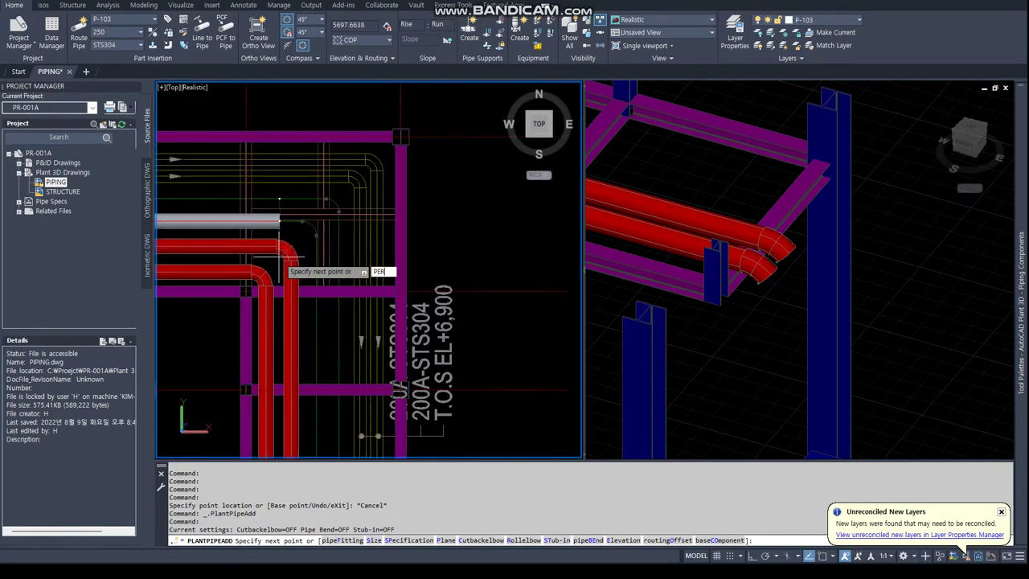
key(Return)
middle_drag(337, 450, 322, 248)
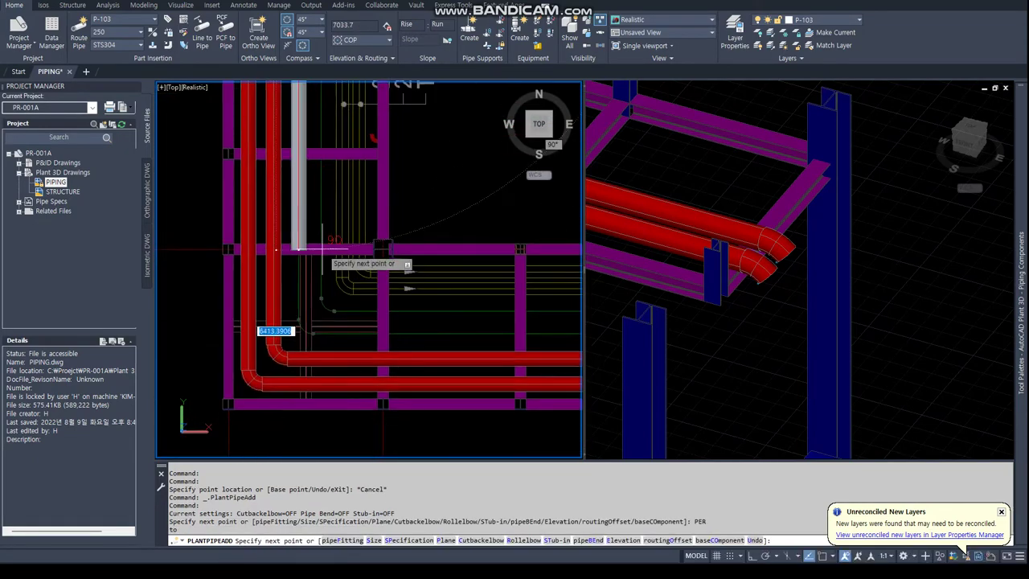
key(Return)
scroll(423, 332, up, 2)
click(420, 330)
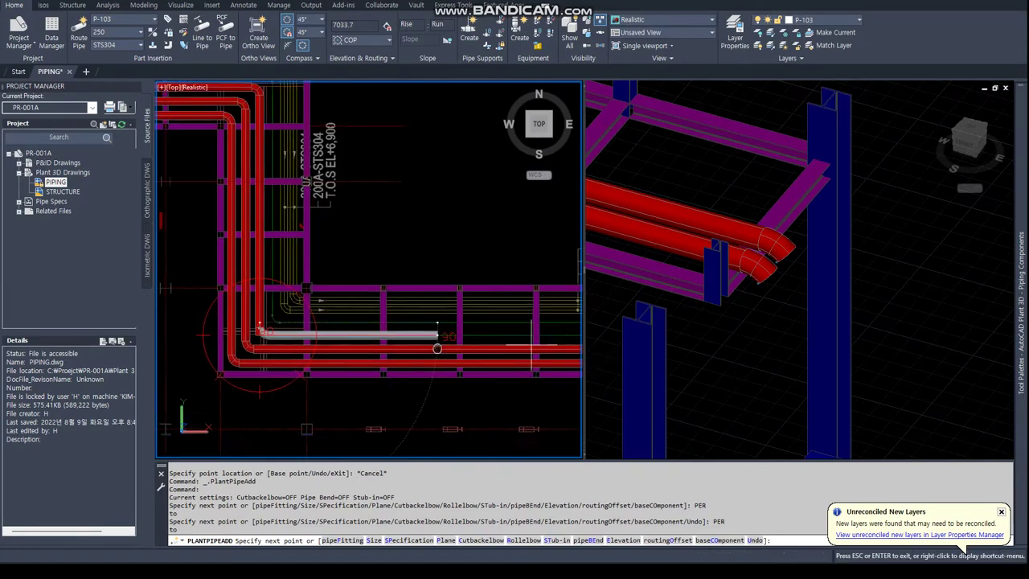
Place another perpendicular point to add the end elbow, continuing in 3D.
scroll(459, 298, up, 2)
scroll(370, 251, up, 3)
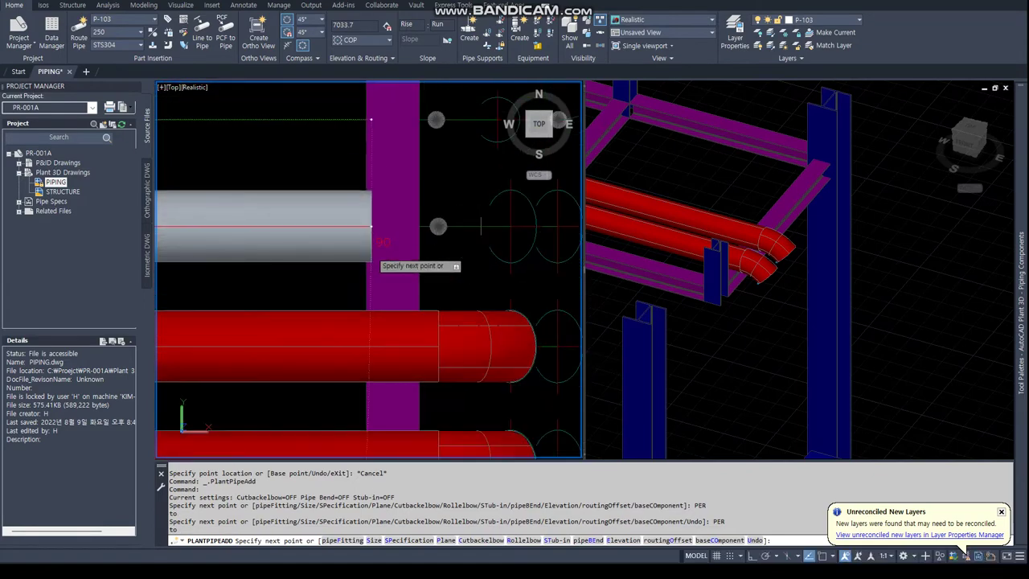
text(per)
key(Return)
click(480, 217)
click(796, 306)
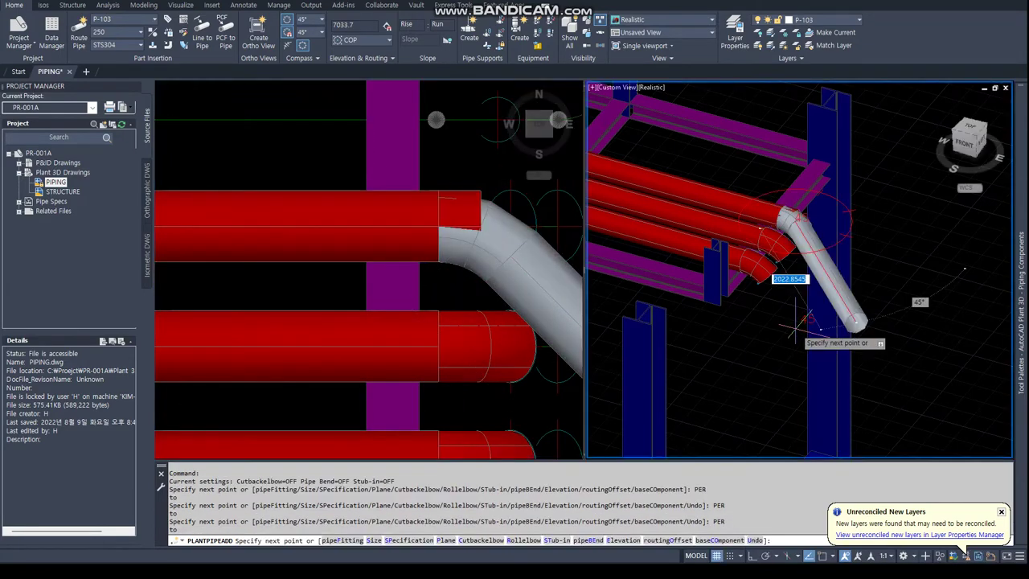
Cancel routing, delete the stray grey pipe and elbow, and show a rack overview in plan.
key(Escape)
click(872, 334)
key(Delete)
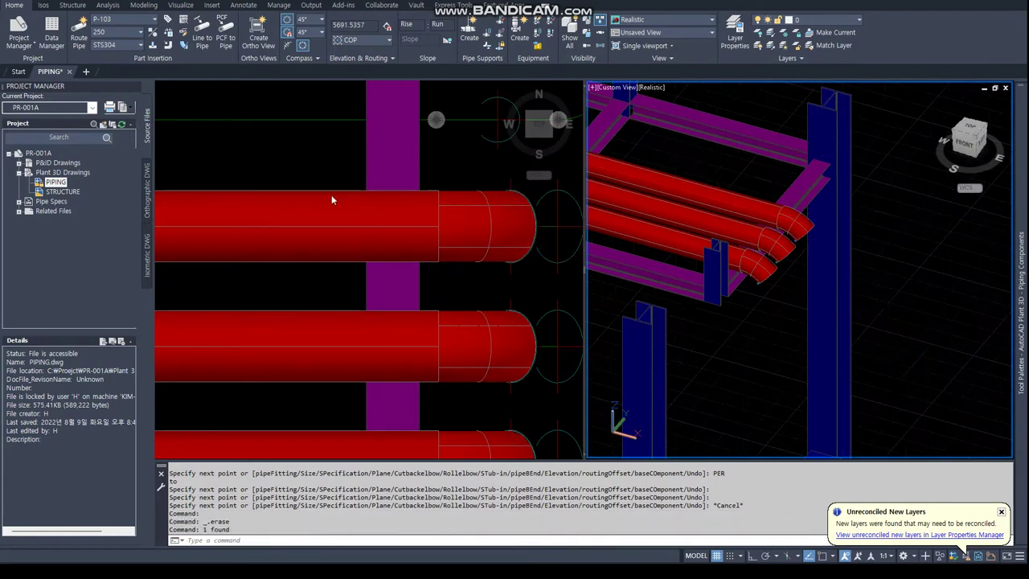
scroll(331, 199, down, 5)
middle_drag(362, 241, 577, 290)
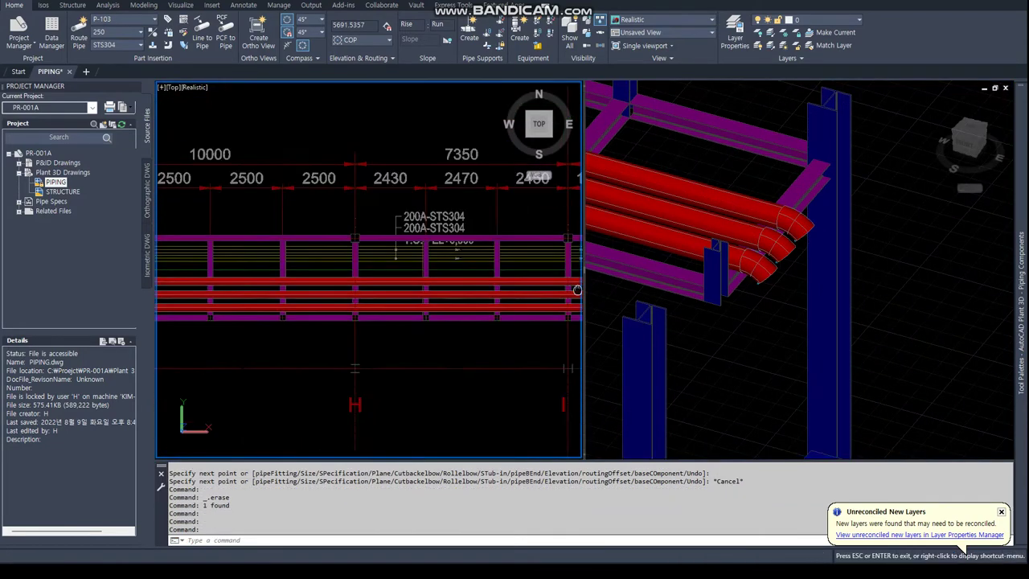
scroll(395, 310, up, 3)
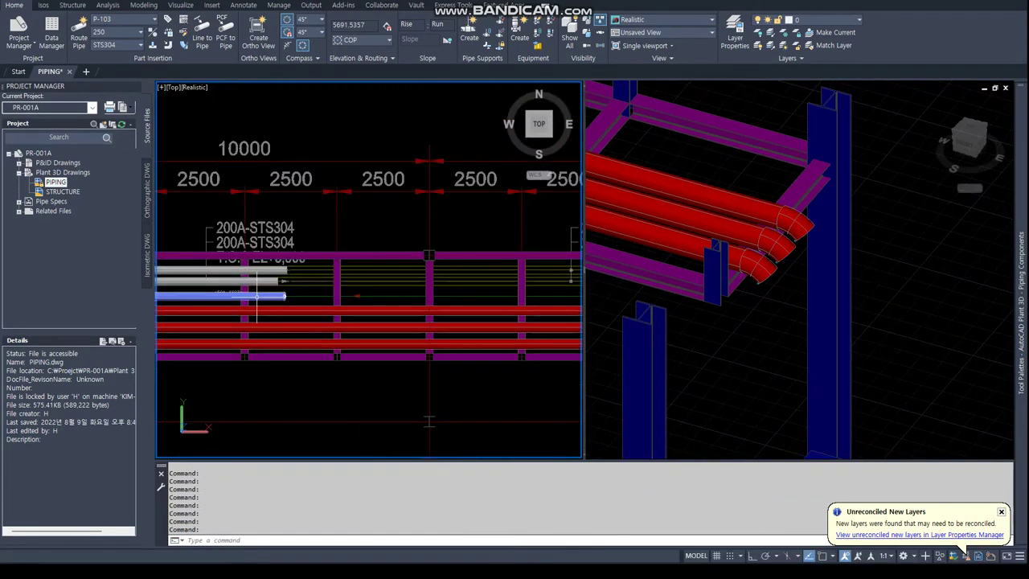
scroll(285, 296, up, 2)
Start P-104 from its existing pipe end with a perpendicular-snapped segment at the rack corner.
click(287, 294)
scroll(413, 333, down, 4)
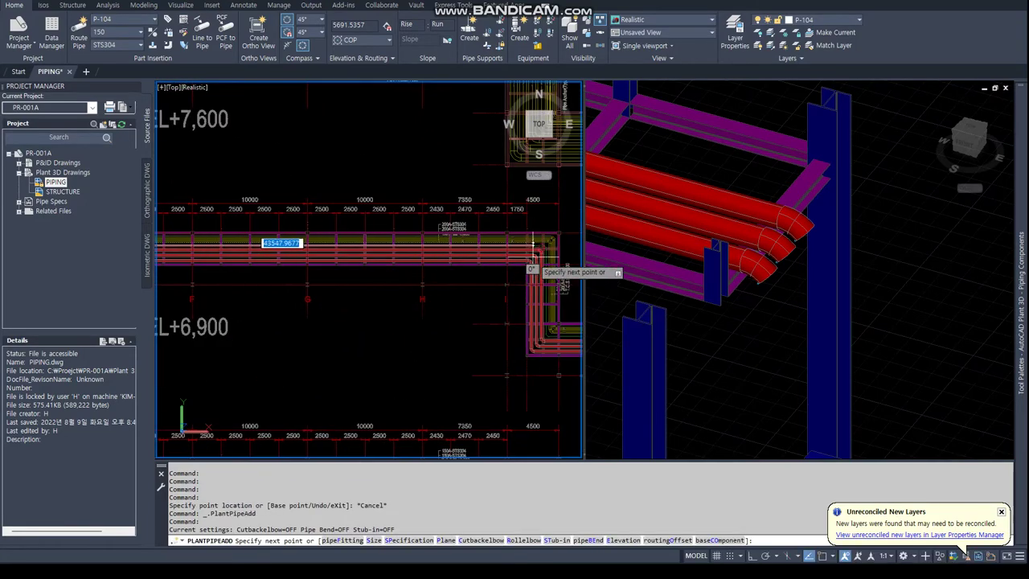
scroll(533, 258, up, 3)
scroll(418, 265, up, 2)
text(PER)
key(Return)
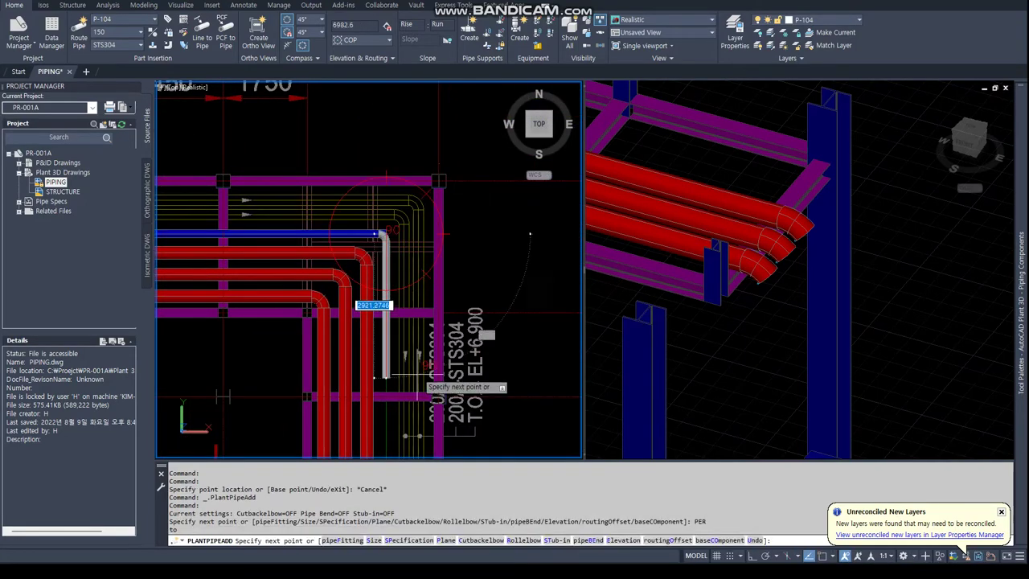
middle_drag(414, 374, 447, 214)
click(450, 333)
Run P-104 along the top of the rack using further perpendicular snaps.
middle_drag(450, 333, 494, 299)
text(PER)
key(Return)
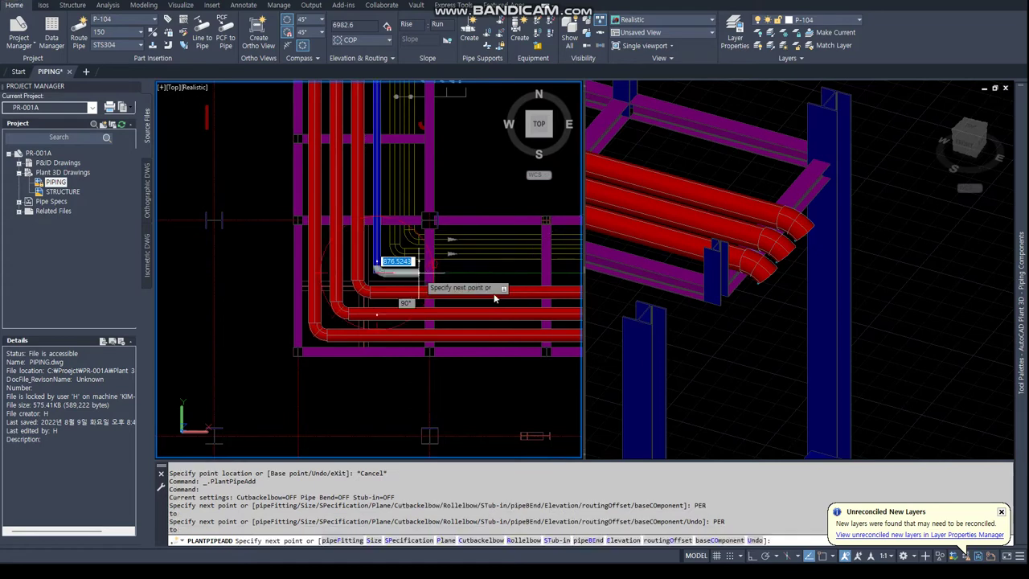
scroll(367, 305, down, 3)
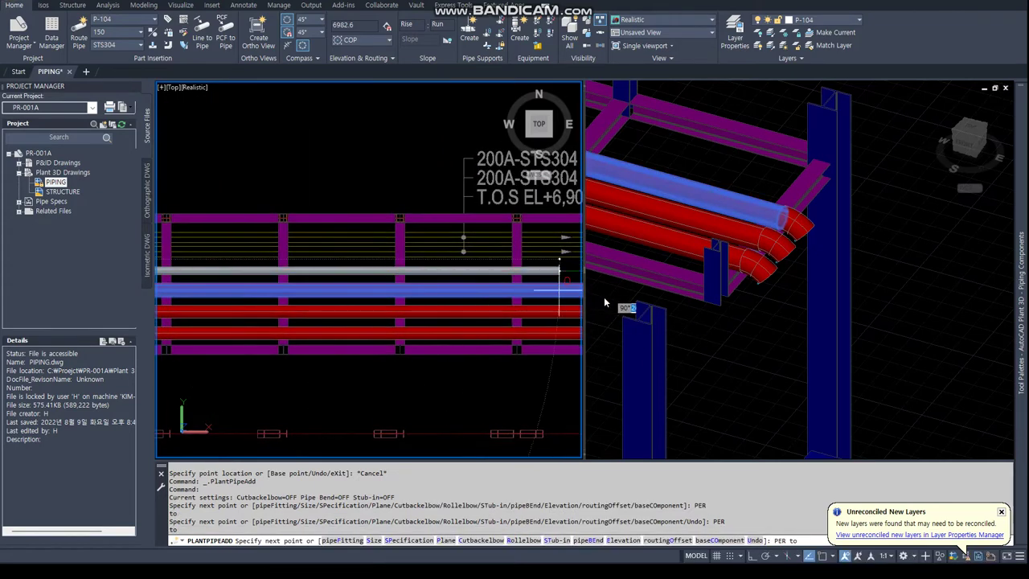
middle_drag(615, 301, 414, 257)
text(PER)
key(Return)
scroll(378, 257, up, 4)
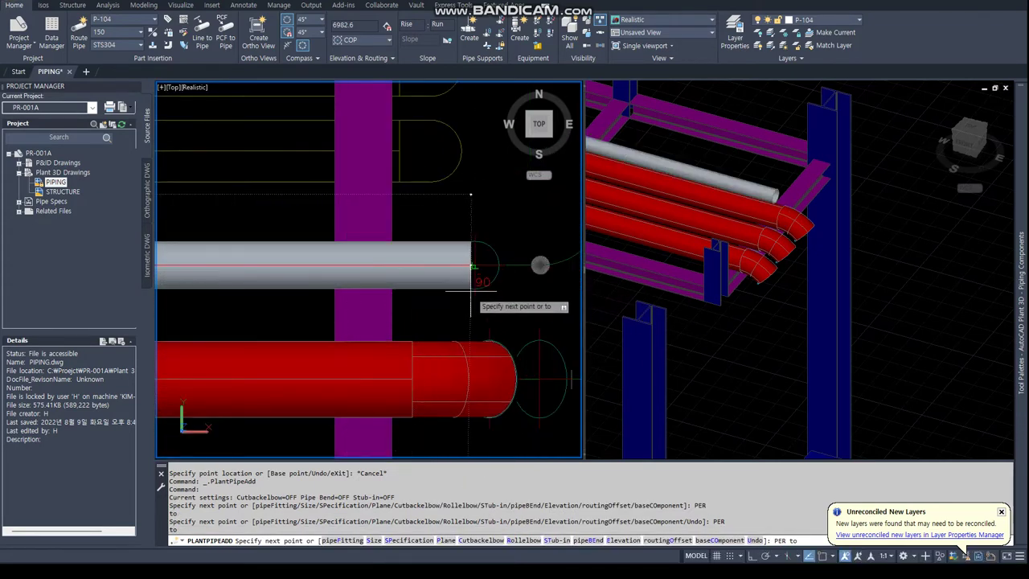
click(475, 266)
Turn P-104 downward through an elbow at the rack end by picking a point in 3D.
scroll(474, 273, down, 3)
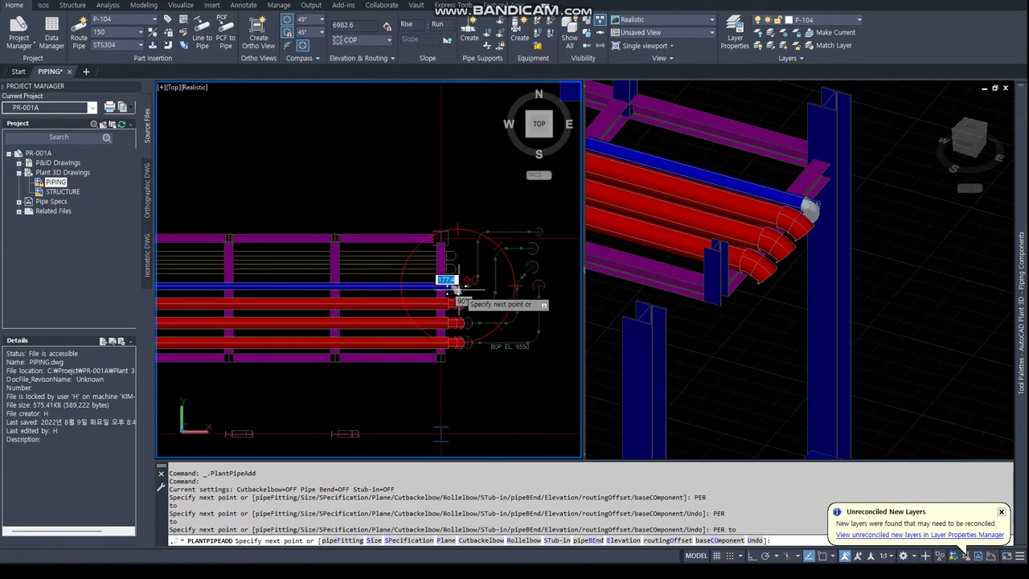
scroll(450, 297, up, 2)
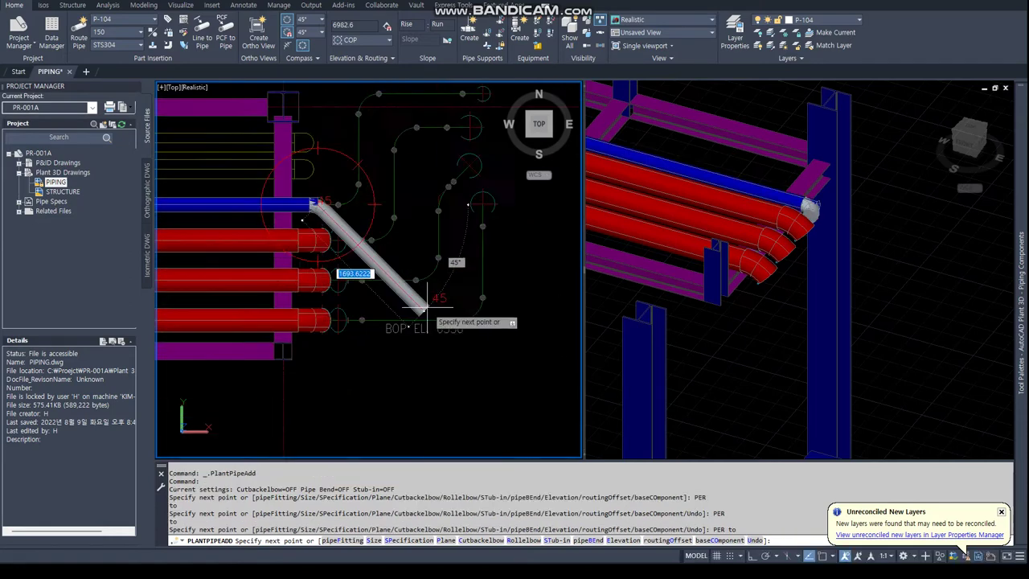
click(811, 353)
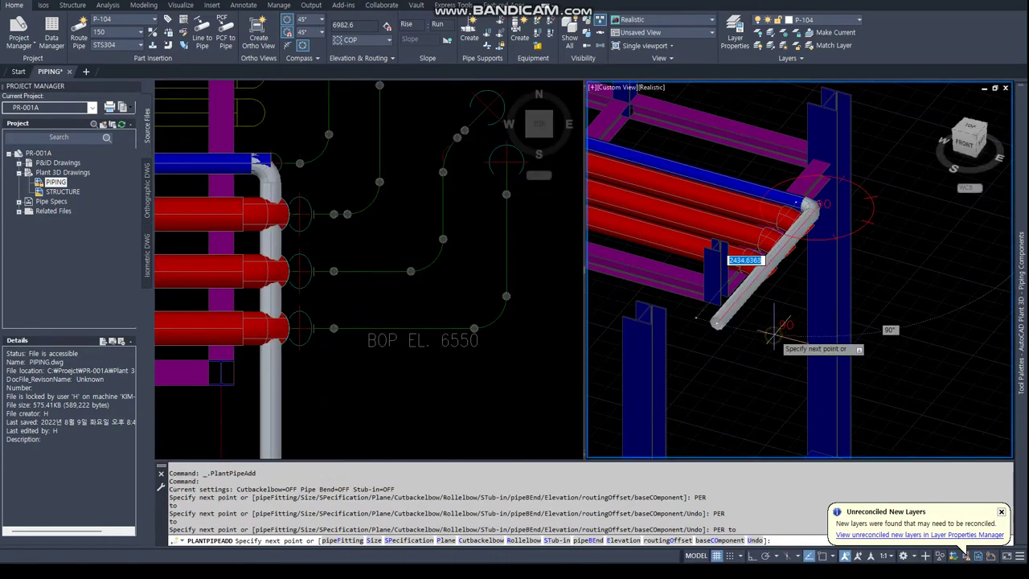
scroll(389, 341, down, 3)
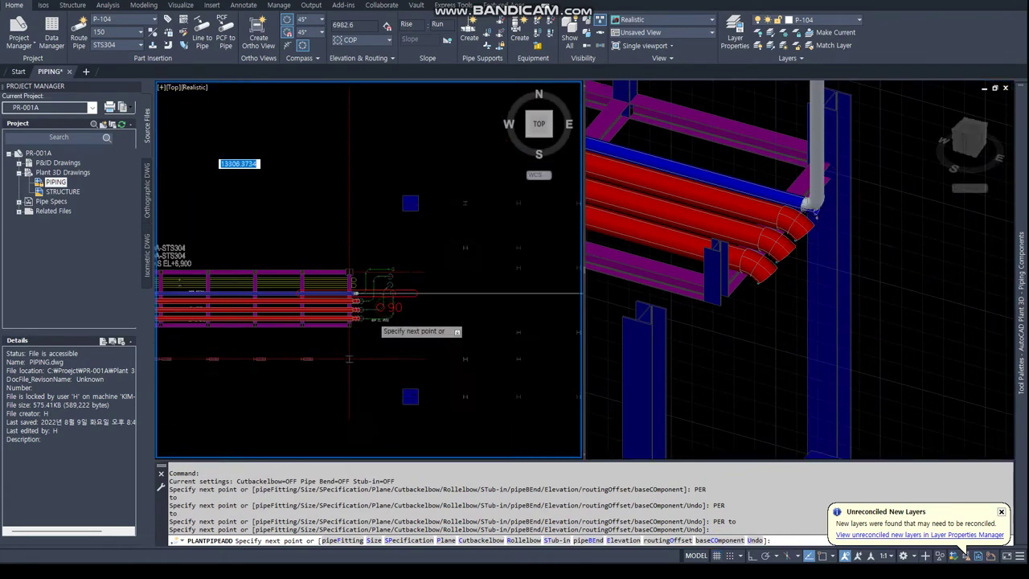
scroll(271, 340, down, 2)
scroll(271, 340, down, 2)
scroll(271, 340, down, 2)
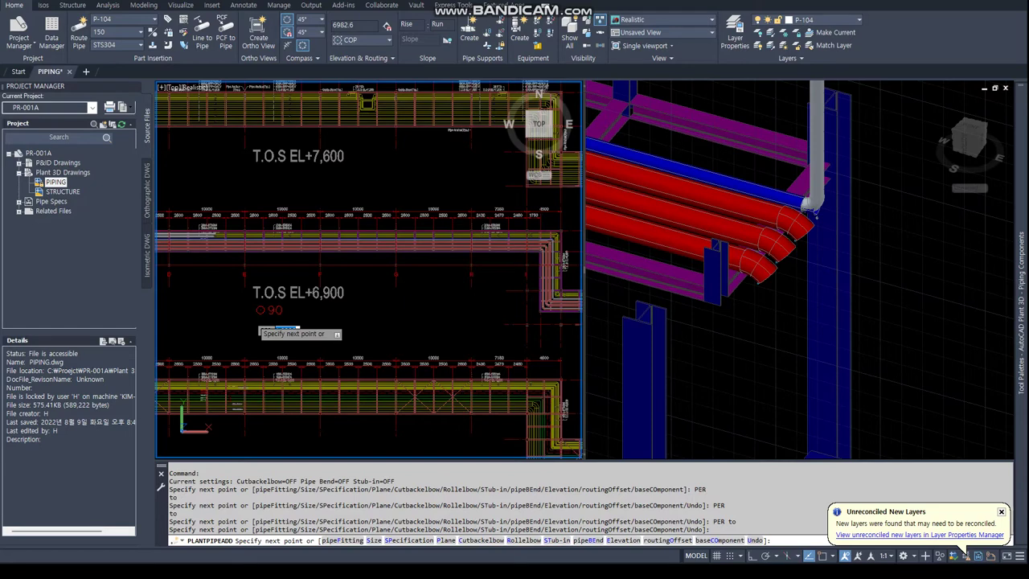
Drop line P-104 vertically by 350.
click(755, 373)
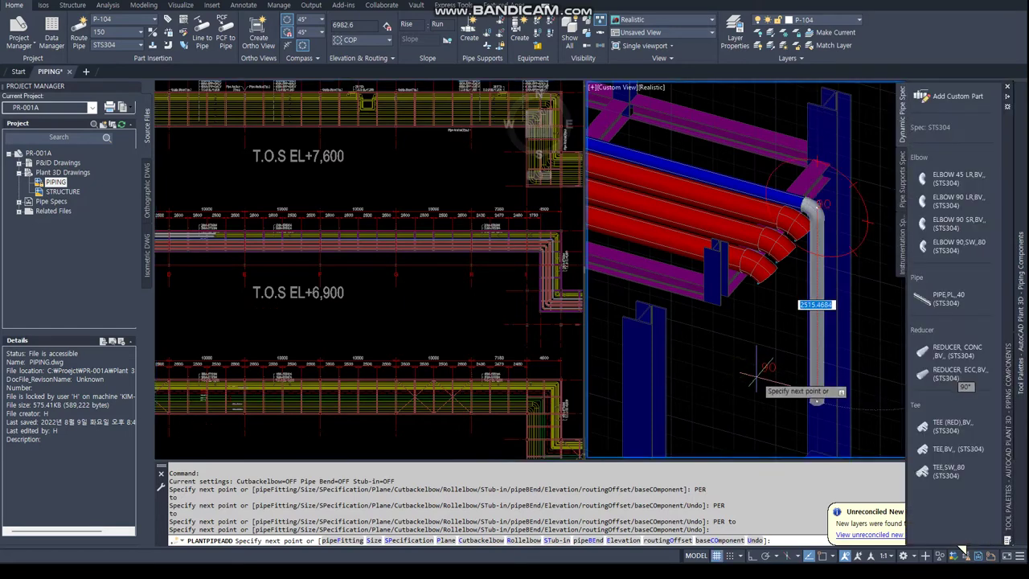
text(0)
key(Return)
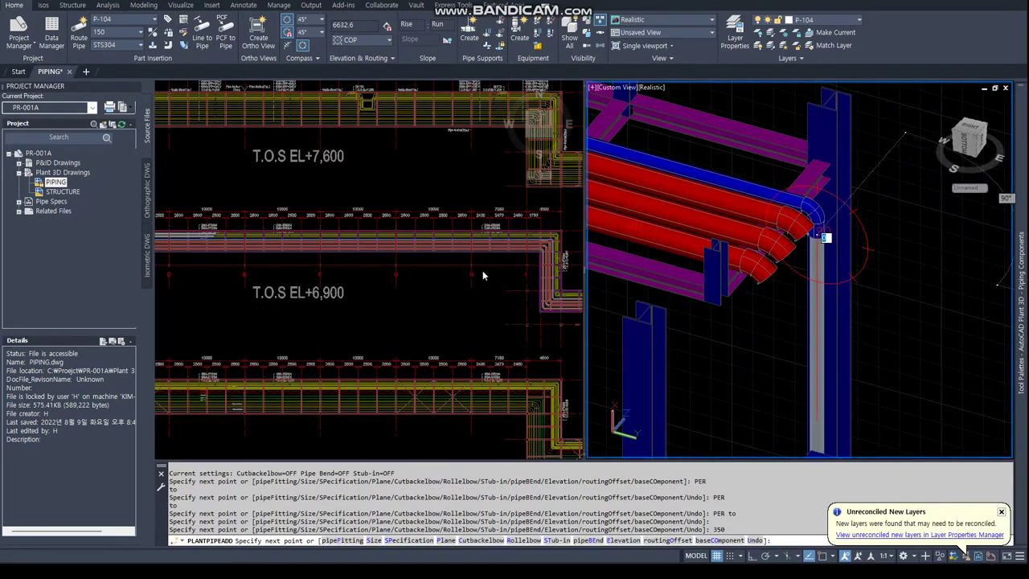
click(482, 276)
Add elbows with two perpendicular-snapped points in the plan view.
scroll(482, 276, up, 3)
scroll(394, 374, up, 3)
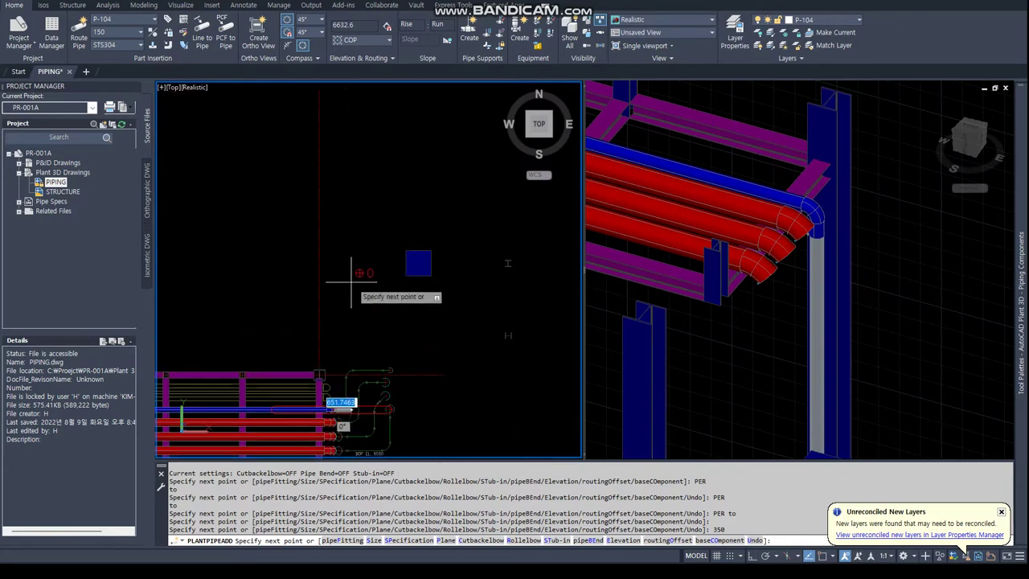
scroll(330, 426, up, 5)
scroll(320, 330, up, 2)
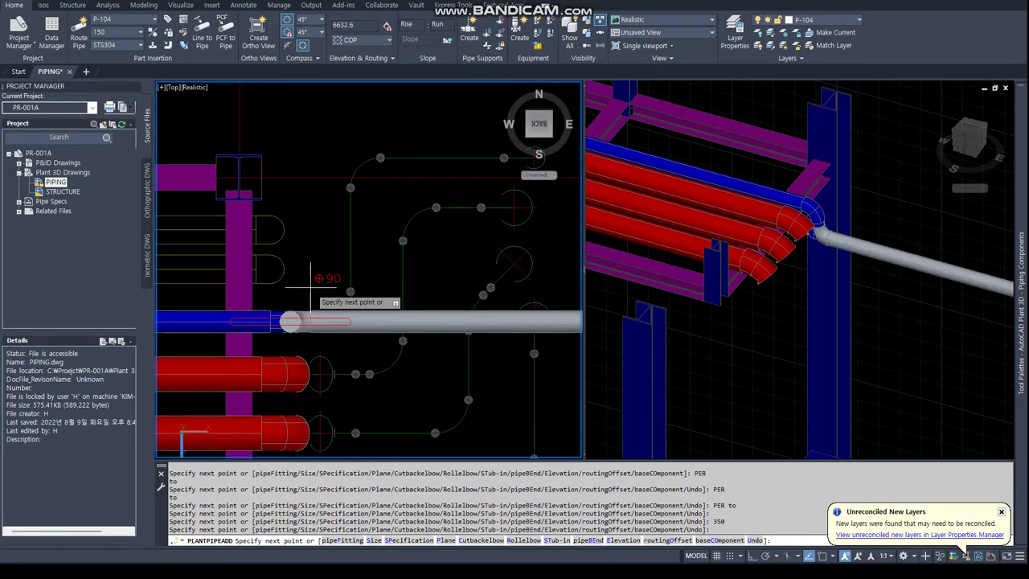
text(PER)
key(Return)
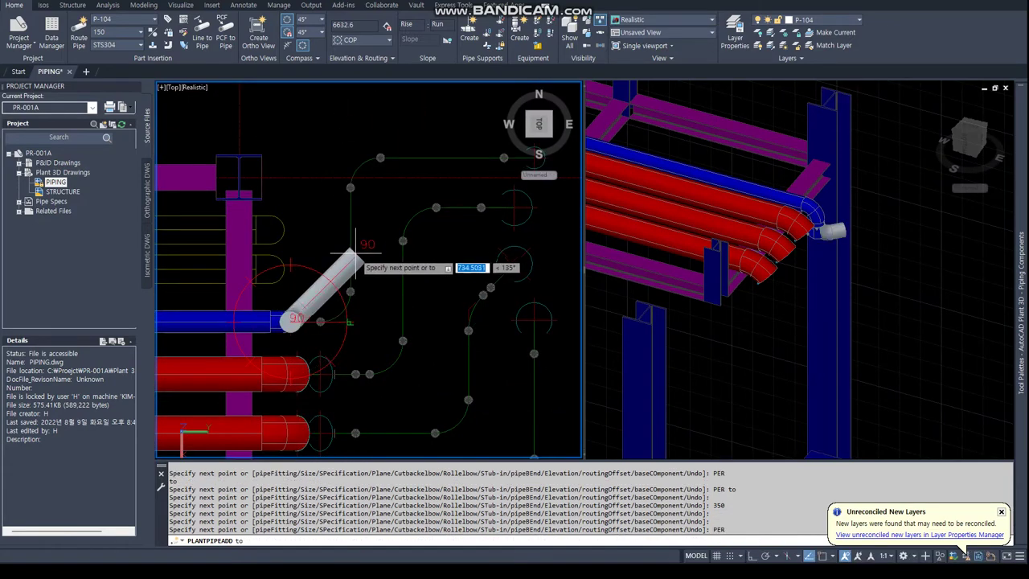
click(349, 277)
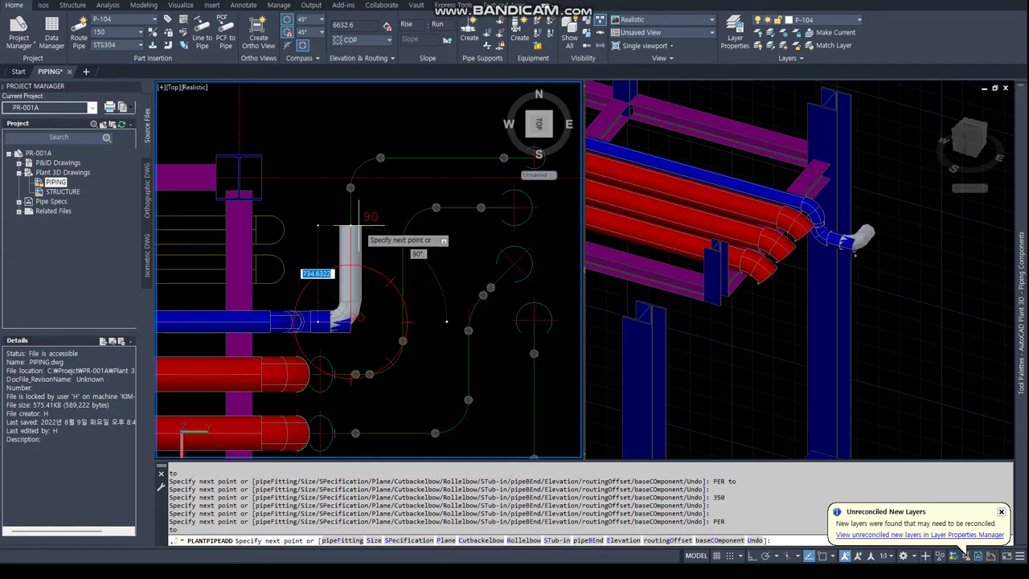
text(R)
key(Return)
click(409, 159)
Snap to a centre point in 3D so P-104 turns downward again.
scroll(404, 180, down, 2)
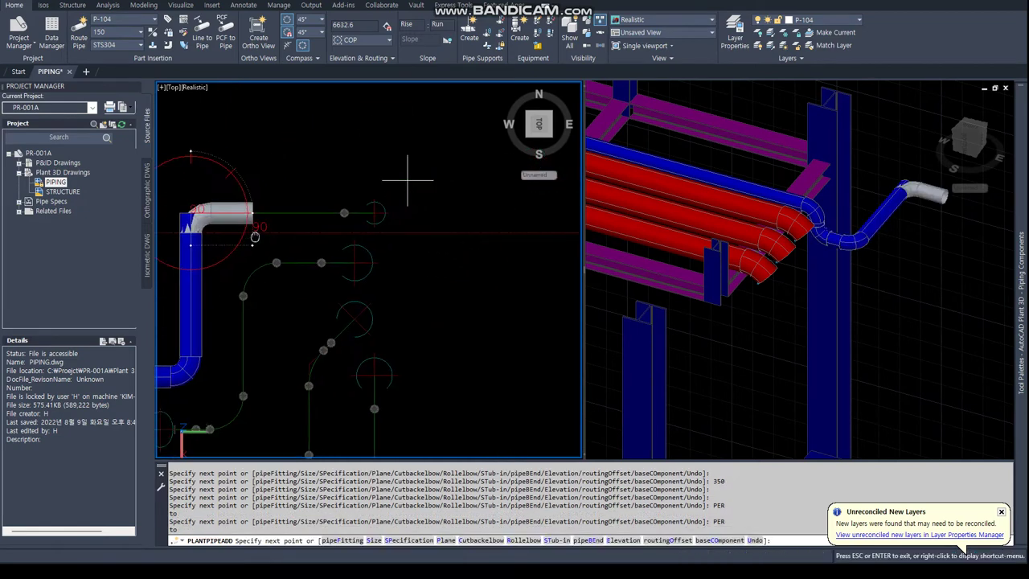
text(CEN)
key(Return)
scroll(372, 369, down, 3)
scroll(373, 369, up, 3)
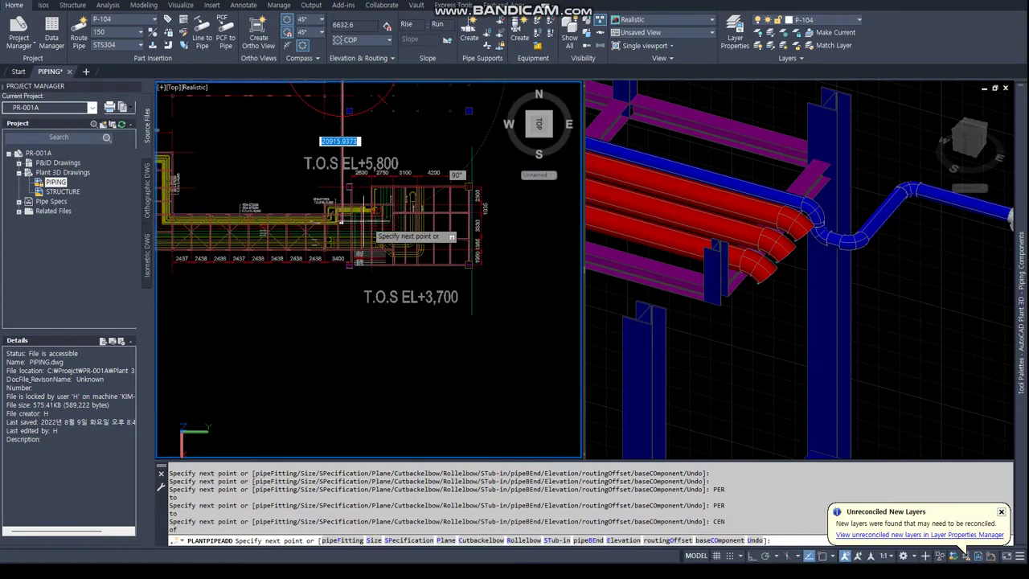
scroll(397, 217, up, 2)
scroll(392, 241, up, 2)
scroll(393, 337, up, 1)
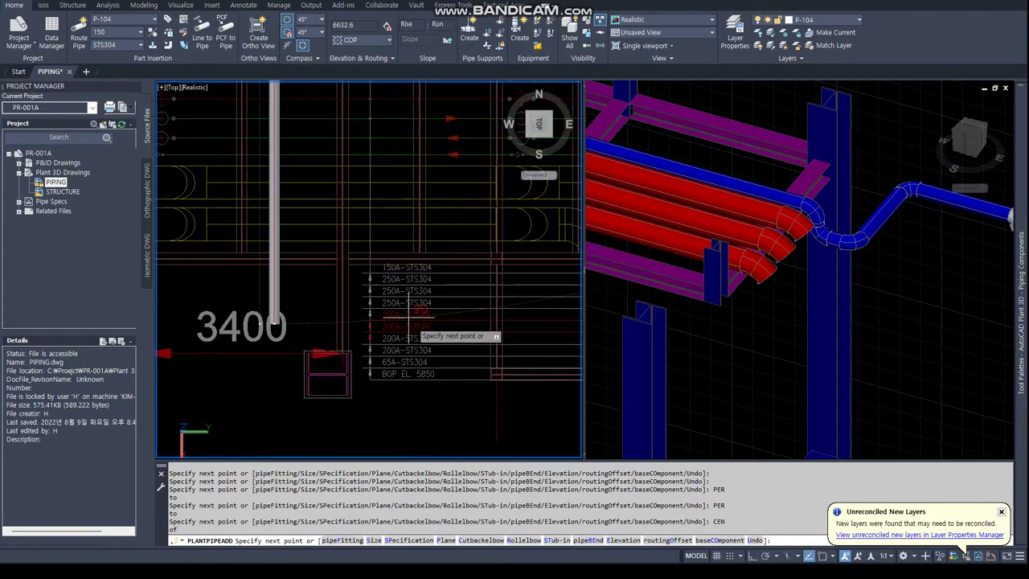
scroll(378, 145, down, 4)
middle_drag(379, 145, 321, 291)
scroll(357, 309, up, 2)
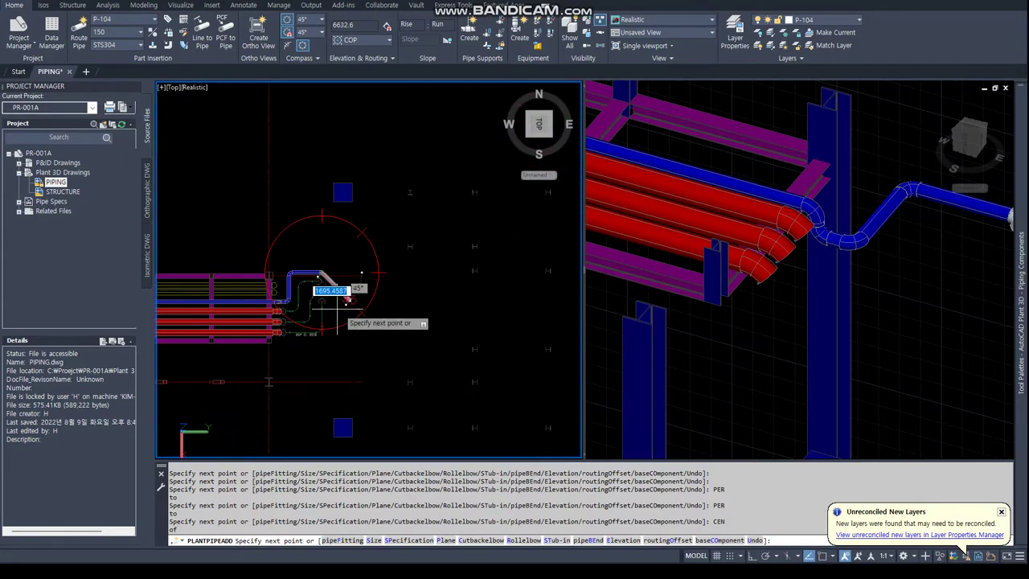
scroll(337, 298, up, 2)
shift+middle_drag(611, 321, 649, 315)
click(749, 303)
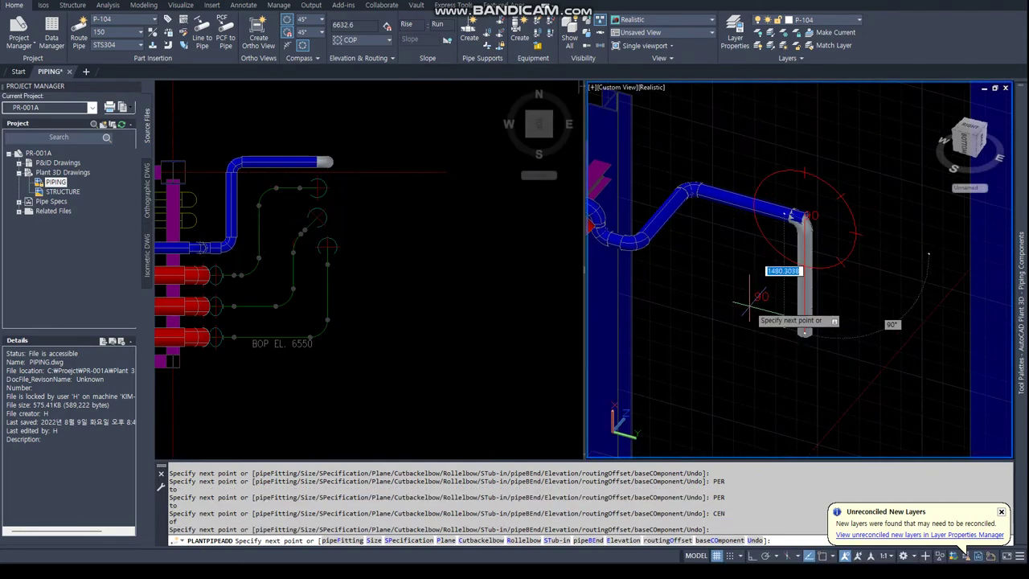
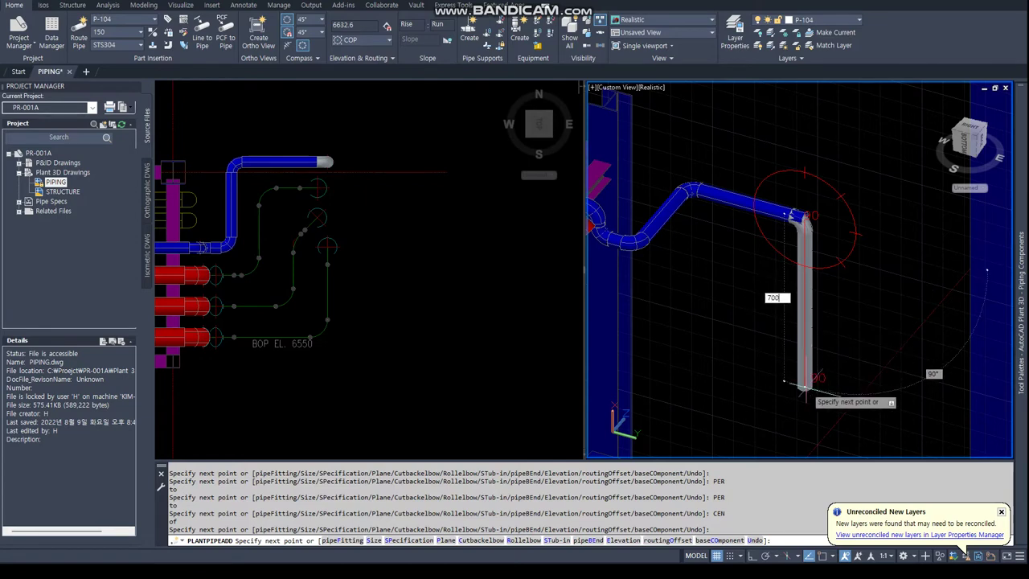
Confirm the 700 drop and place the end of the long horizontal run in plan.
key(Return)
click(338, 350)
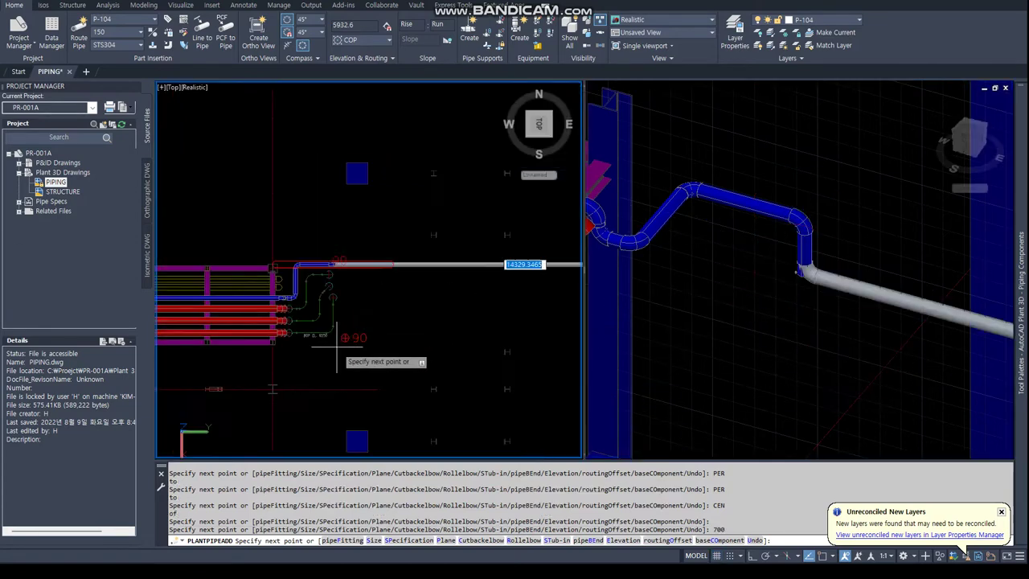
scroll(325, 286, up, 3)
click(330, 344)
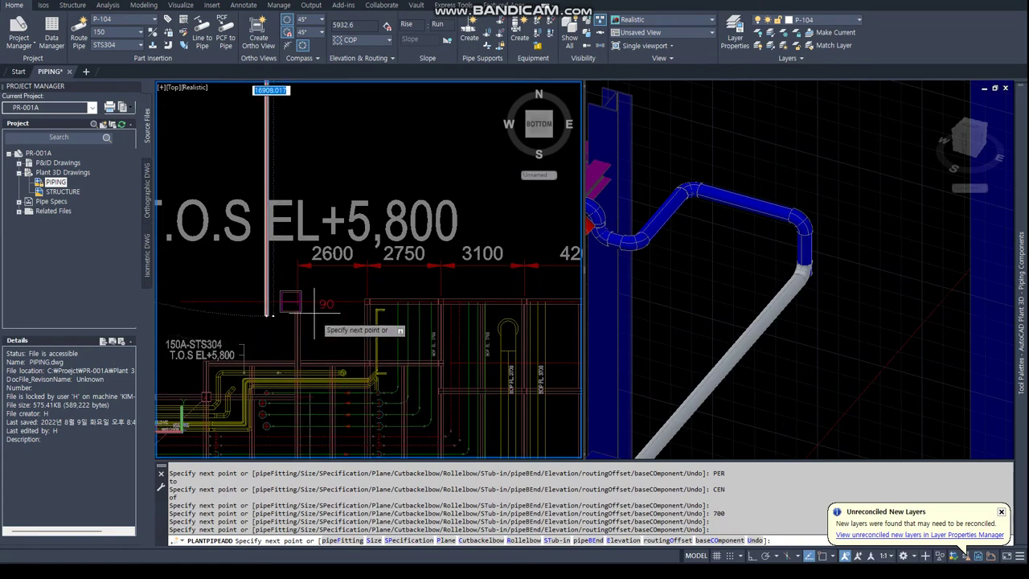
scroll(314, 314, down, 3)
scroll(316, 277, up, 3)
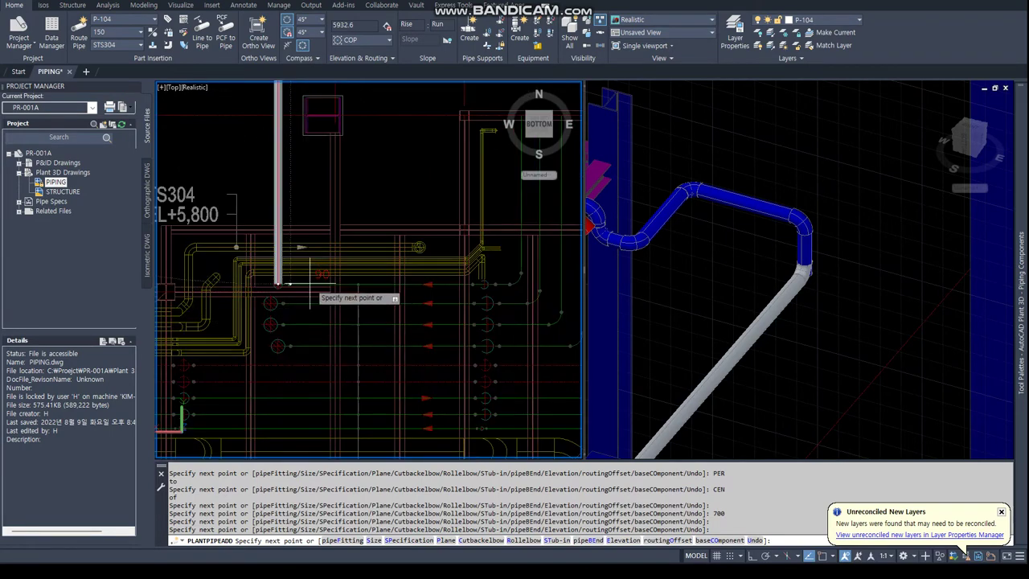
scroll(309, 283, down, 3)
scroll(291, 122, up, 3)
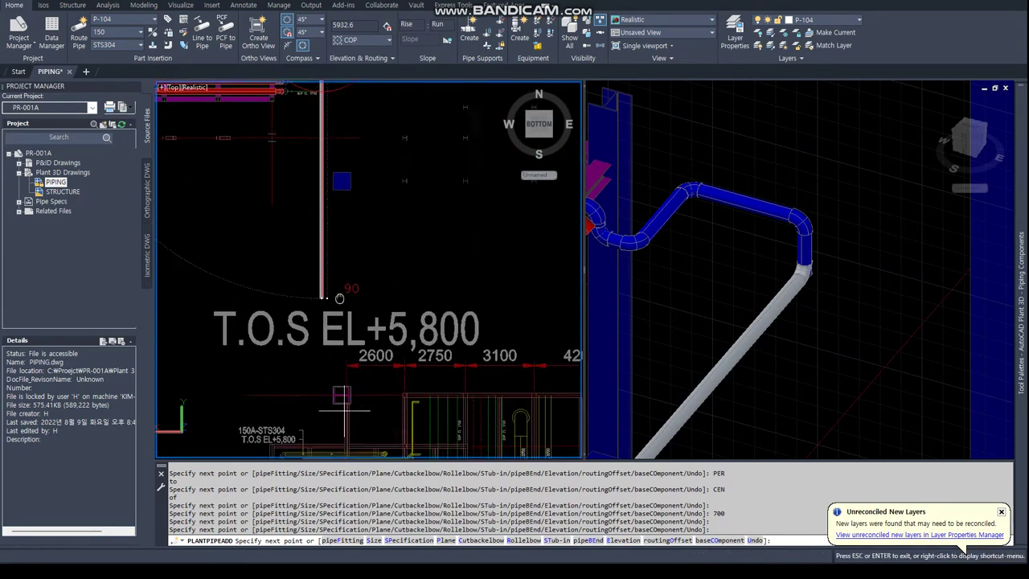
scroll(412, 287, up, 2)
scroll(412, 287, up, 2)
scroll(406, 283, up, 2)
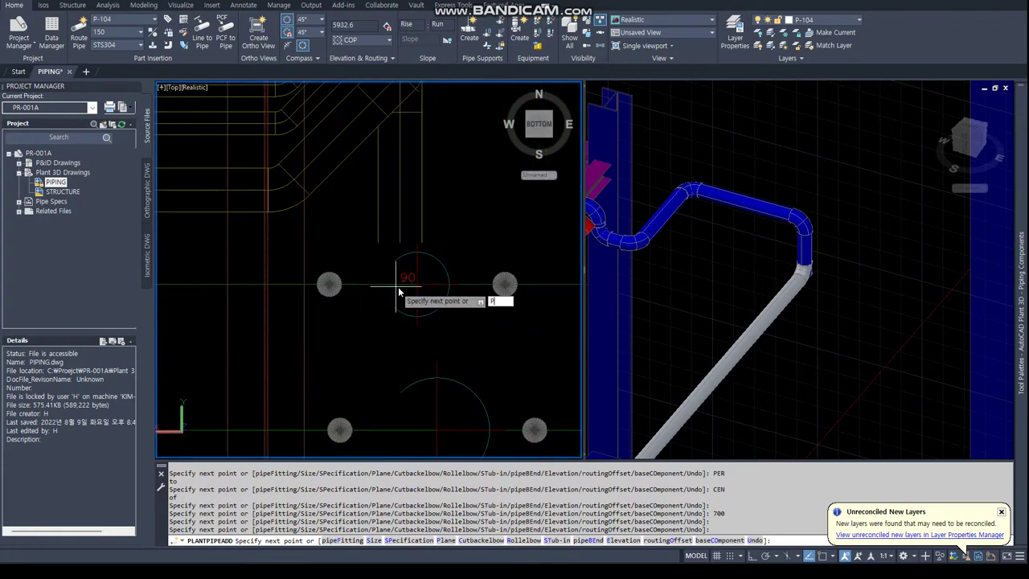
Extend the run to a point perpendicular to the target using a PER snap.
text(PER)
key(Return)
click(415, 282)
scroll(425, 277, down, 1)
scroll(442, 265, down, 1)
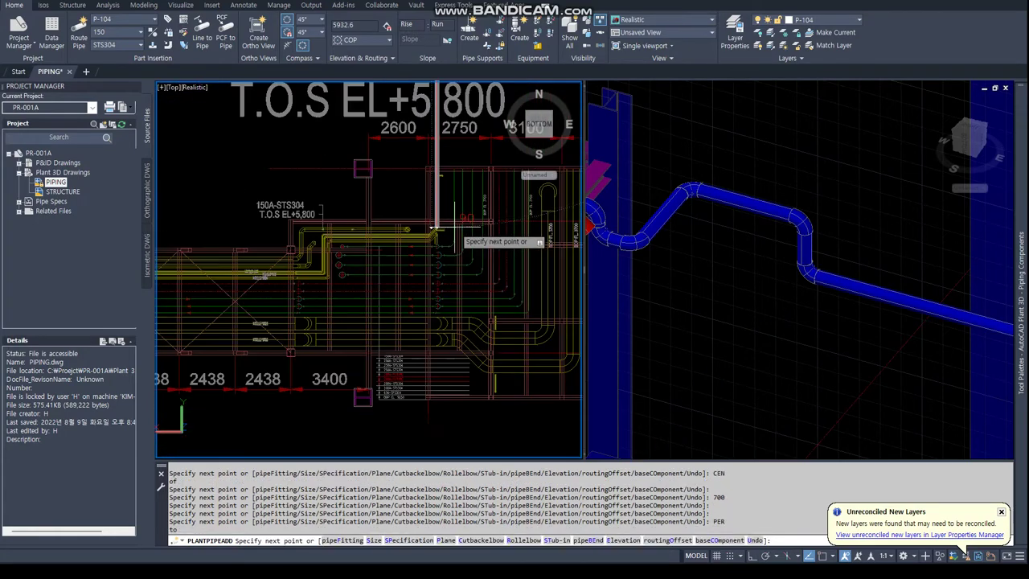
scroll(458, 249, down, 1)
scroll(474, 235, down, 1)
scroll(450, 245, up, 2)
scroll(336, 285, up, 4)
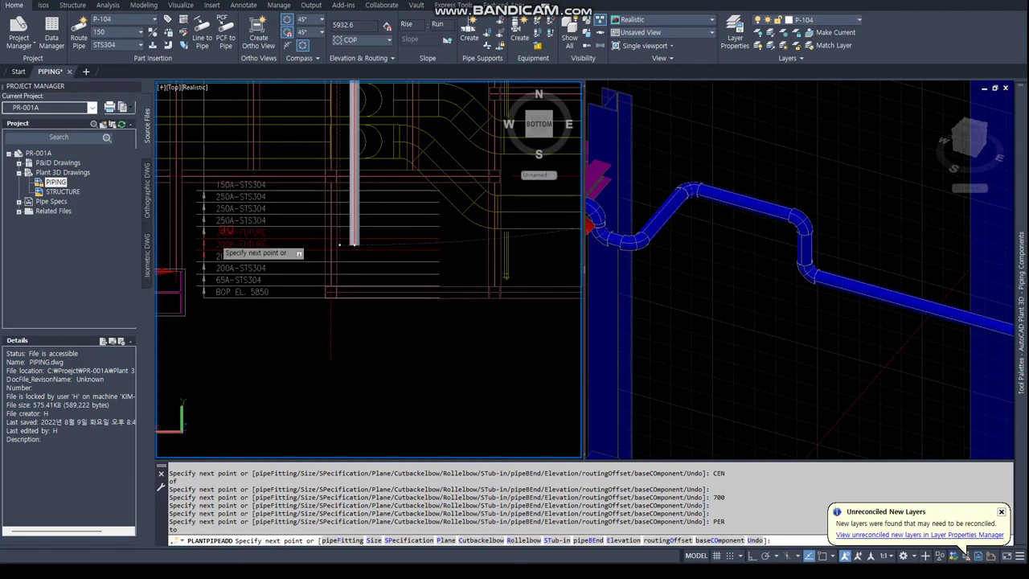
Add the 2100 vertical leg from the pipe end in the 3D view.
click(802, 343)
scroll(802, 343, down, 3)
scroll(627, 277, up, 3)
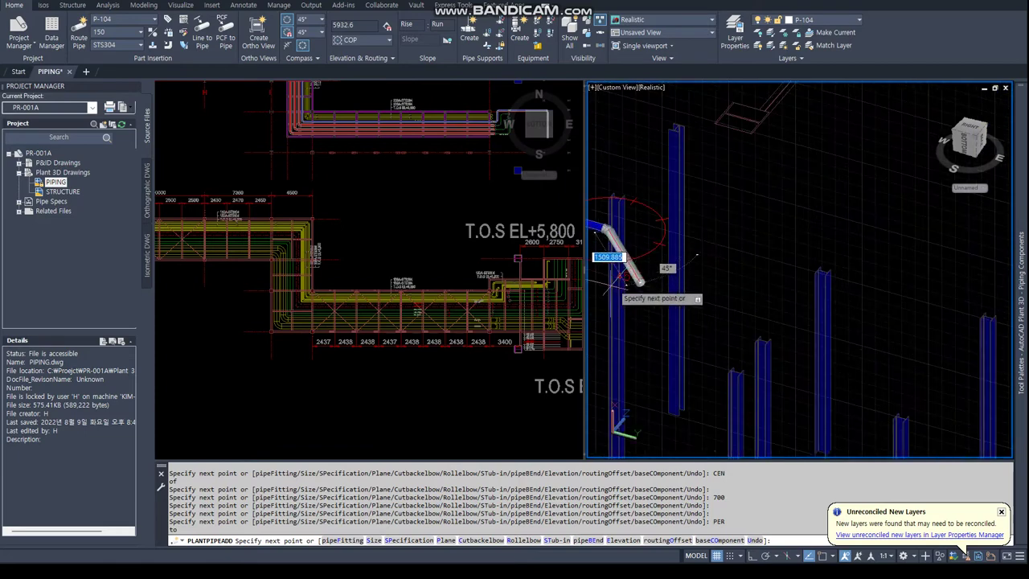
click(599, 309)
text(2100)
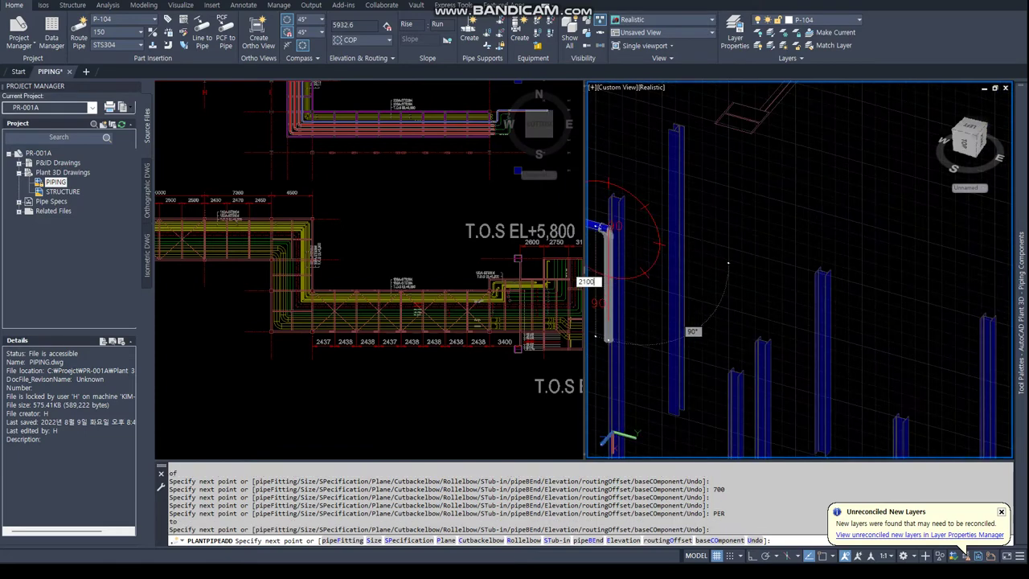
key(Return)
click(534, 175)
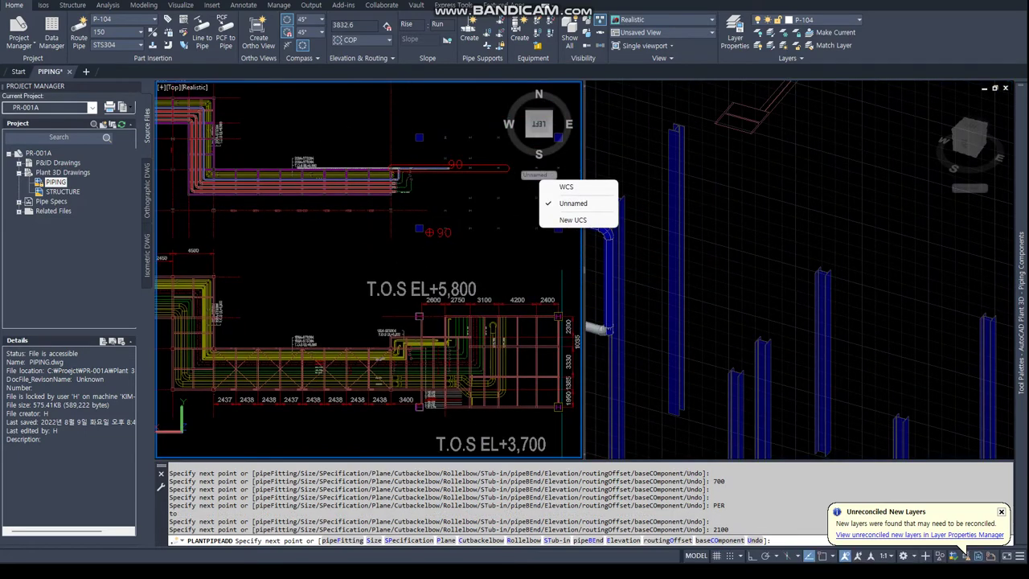
key(Escape)
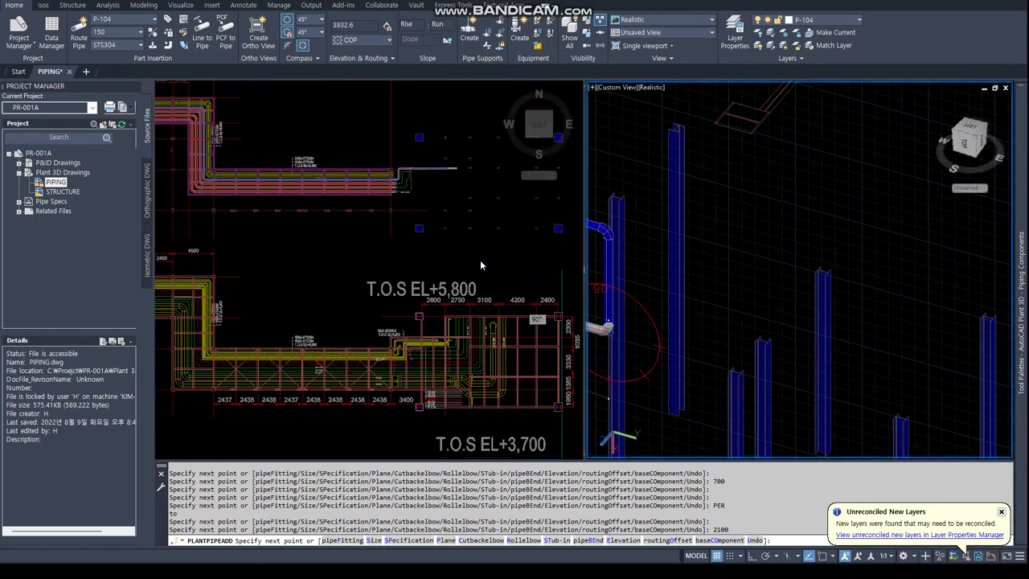
click(666, 333)
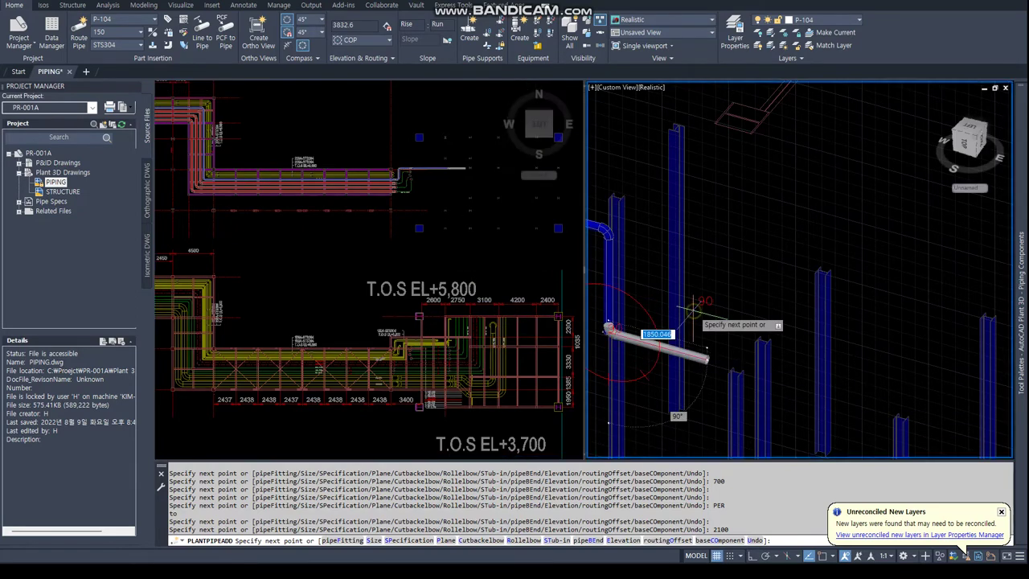
scroll(659, 322, down, 3)
Route the next run perpendicular to the rack line with a PER snap in plan.
click(381, 226)
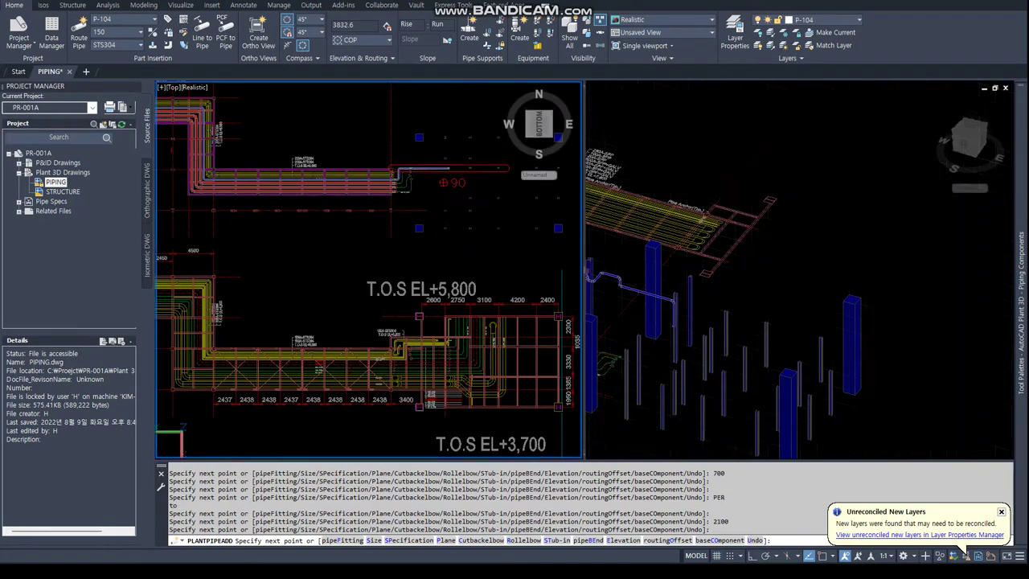
mouse_move(446, 225)
middle_down()
mouse_move(470, 281)
mouse_move(438, 201)
middle_up()
scroll(438, 200, up, 3)
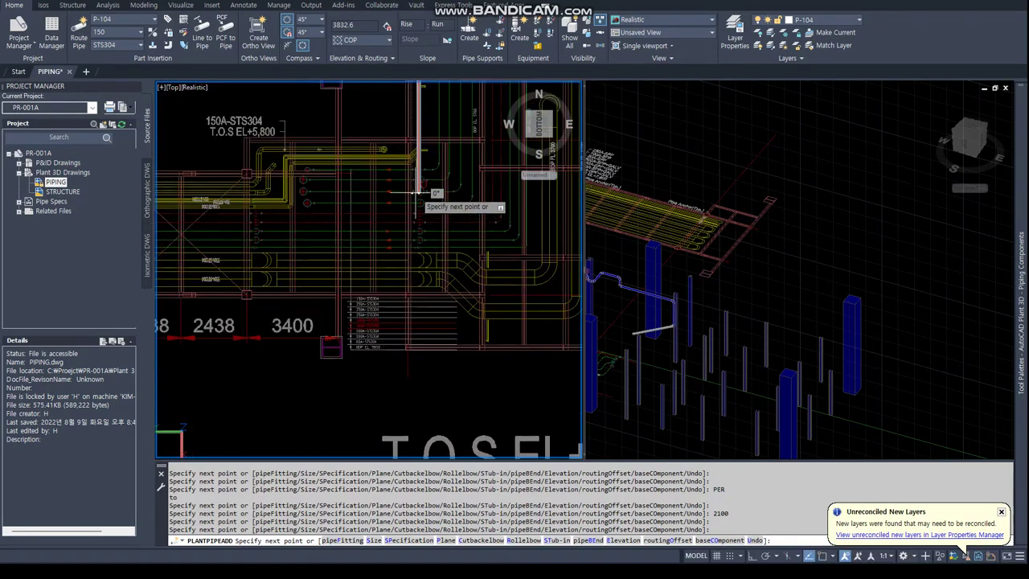
scroll(436, 185, up, 2)
scroll(440, 153, up, 2)
text(PER)
key(Return)
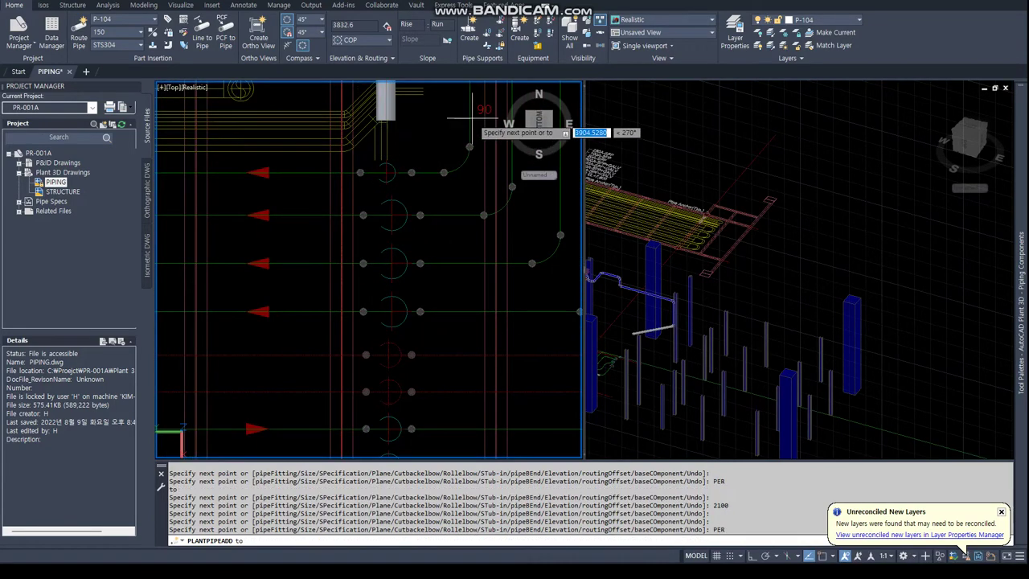
click(439, 161)
scroll(439, 161, down, 3)
scroll(368, 161, up, 2)
scroll(368, 129, down, 3)
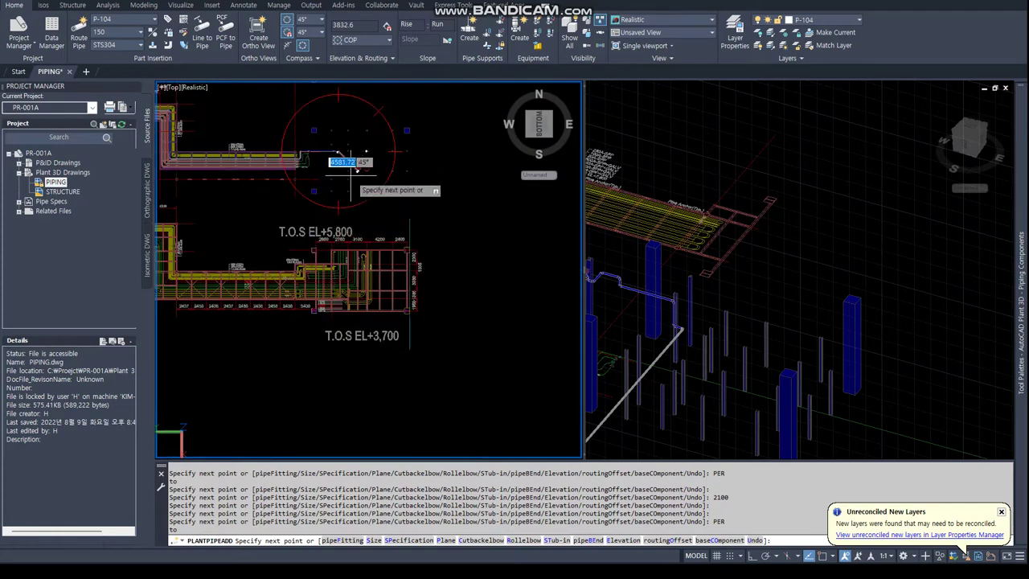
scroll(369, 169, up, 2)
scroll(370, 173, down, 2)
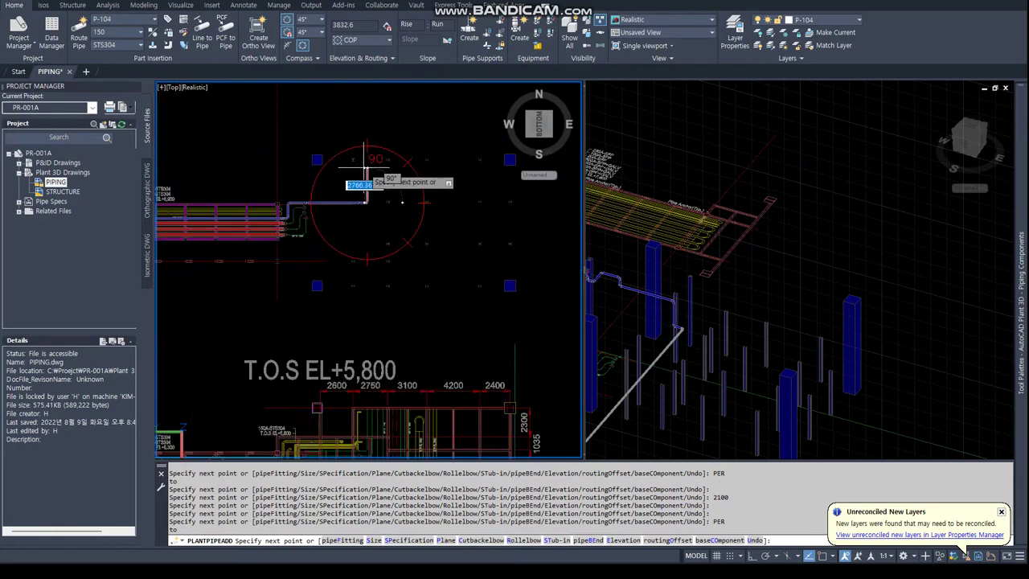
scroll(372, 184, up, 2)
End pipe routing, then start stretching the new pipe end to a midpoint and cancel.
key(Escape)
scroll(375, 176, up, 2)
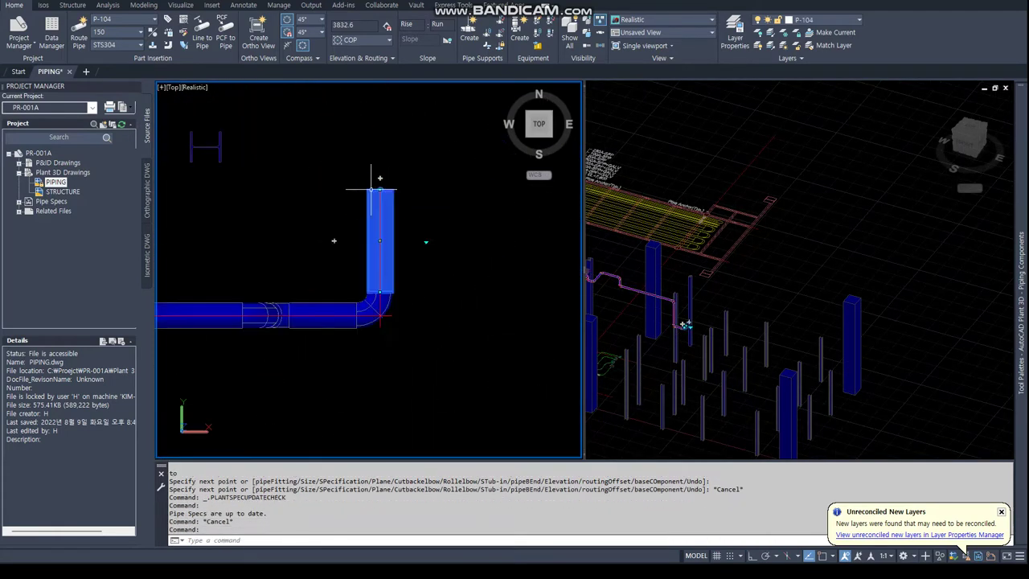
scroll(381, 172, up, 2)
click(376, 179)
scroll(360, 207, down, 3)
scroll(360, 233, up, 3)
scroll(362, 258, up, 3)
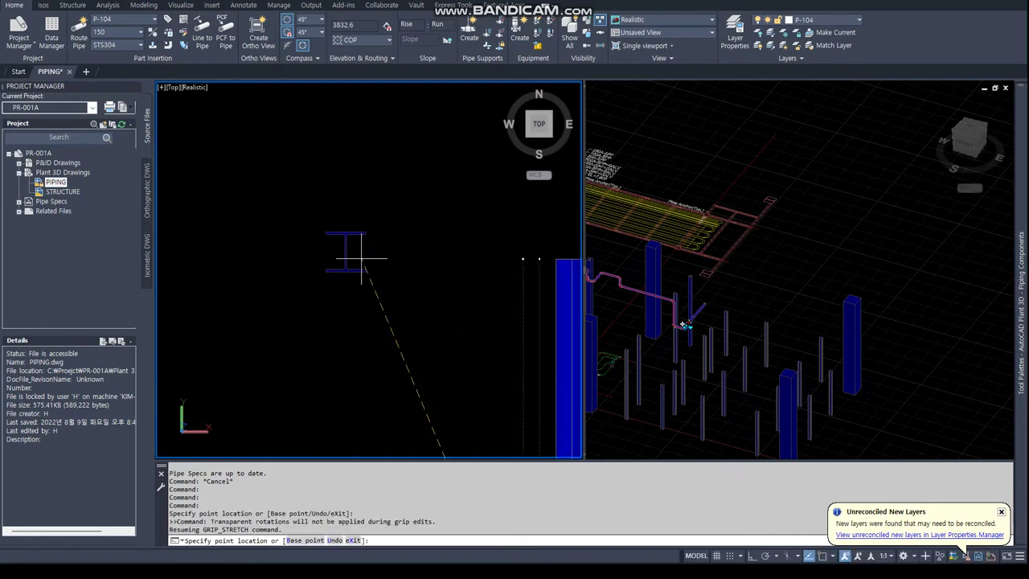
text(MID)
key(Return)
key(Escape)
key(Escape)
Orbit the left viewport into a tilted 3D view of the new pipe run.
scroll(367, 298, down, 3)
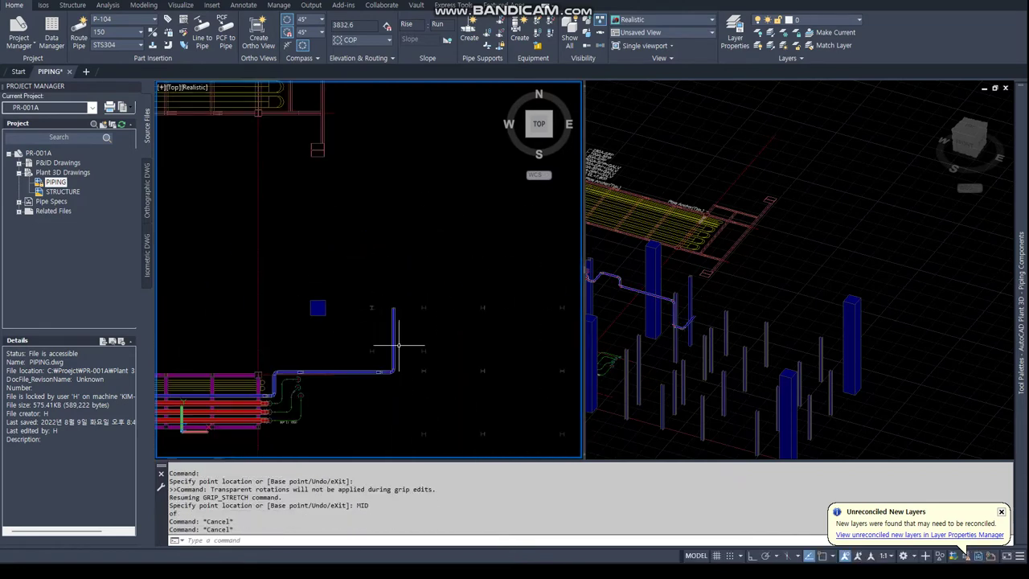
scroll(360, 295, down, 2)
scroll(360, 295, up, 1)
scroll(346, 303, down, 2)
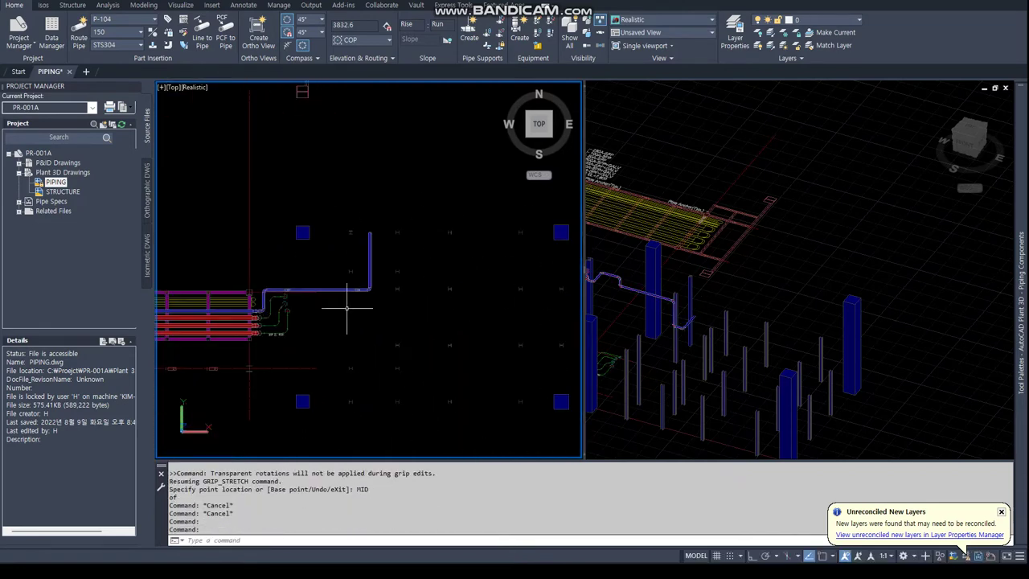
shift+middle_drag(309, 332, 315, 258)
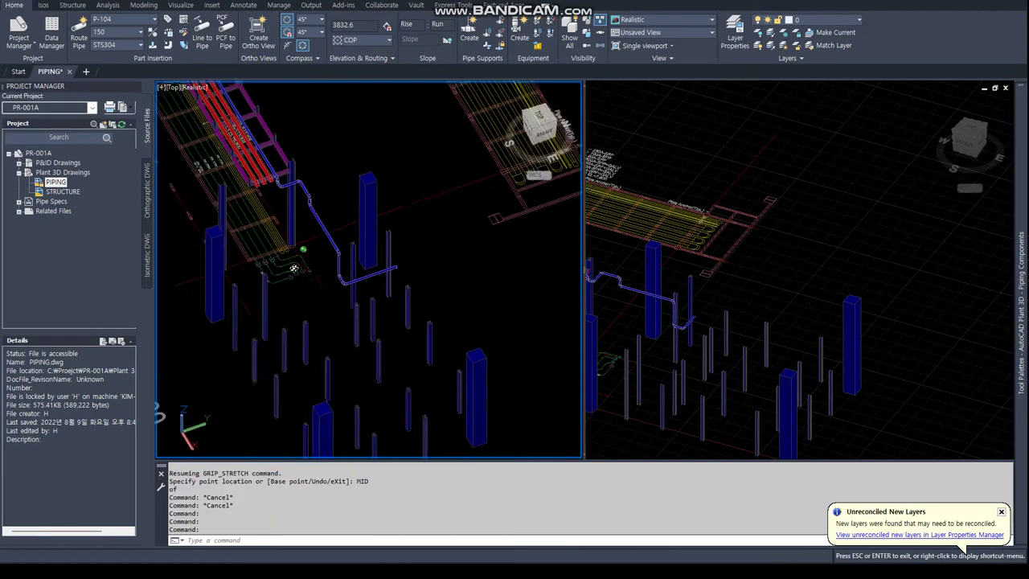
Thaw the frozen 1st PIPING layers in the Layer Properties Manager.
text(LAYEr)
key(Return)
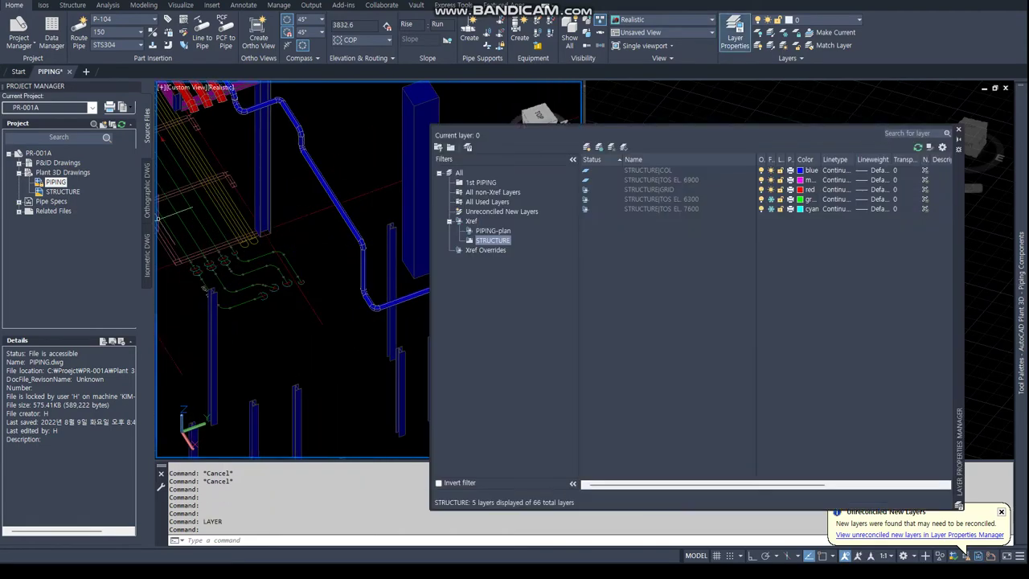
click(483, 184)
right_click(483, 185)
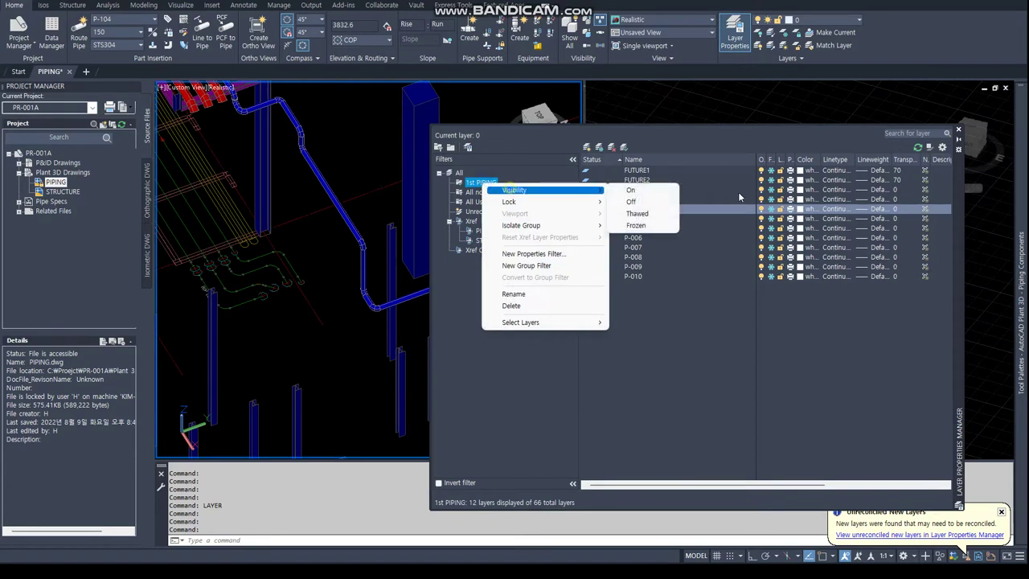
click(648, 222)
Move a pipe to elevation 5800 with its elevation grip.
shift+middle_drag(370, 273, 292, 257)
scroll(292, 257, up, 4)
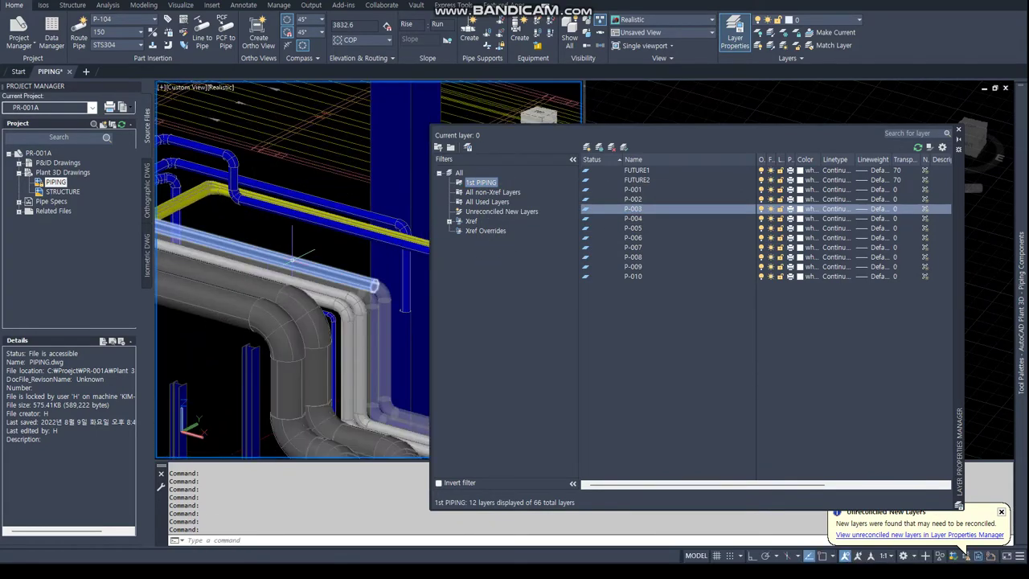
click(258, 287)
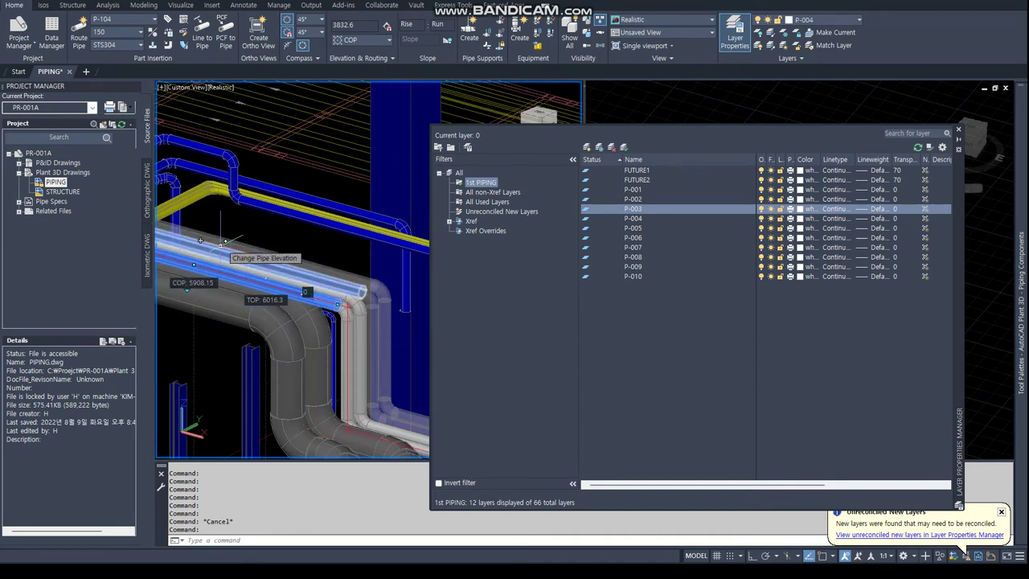
scroll(233, 237, down, 2)
key(Escape)
key(Escape)
scroll(276, 229, down, 2)
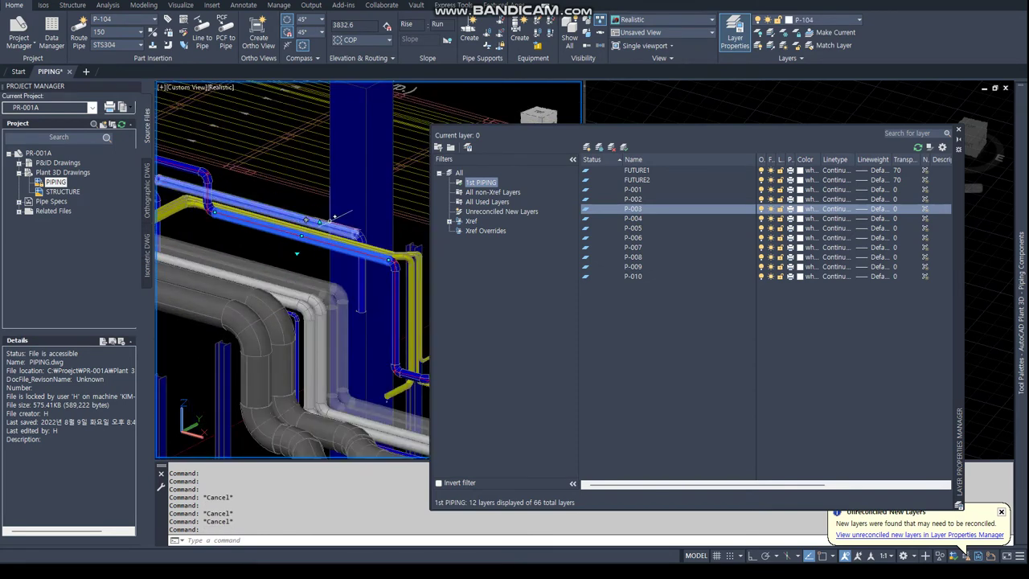
click(306, 219)
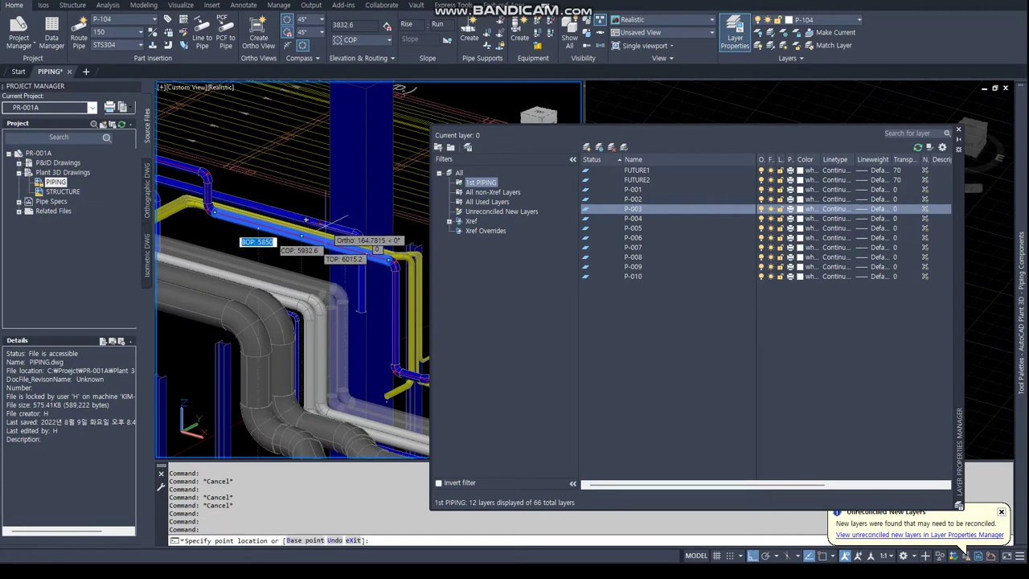
key(Return)
key(Escape)
key(Escape)
Select the upper blue pipe and change its elevation to 3700.
shift+middle_drag(307, 219, 307, 395)
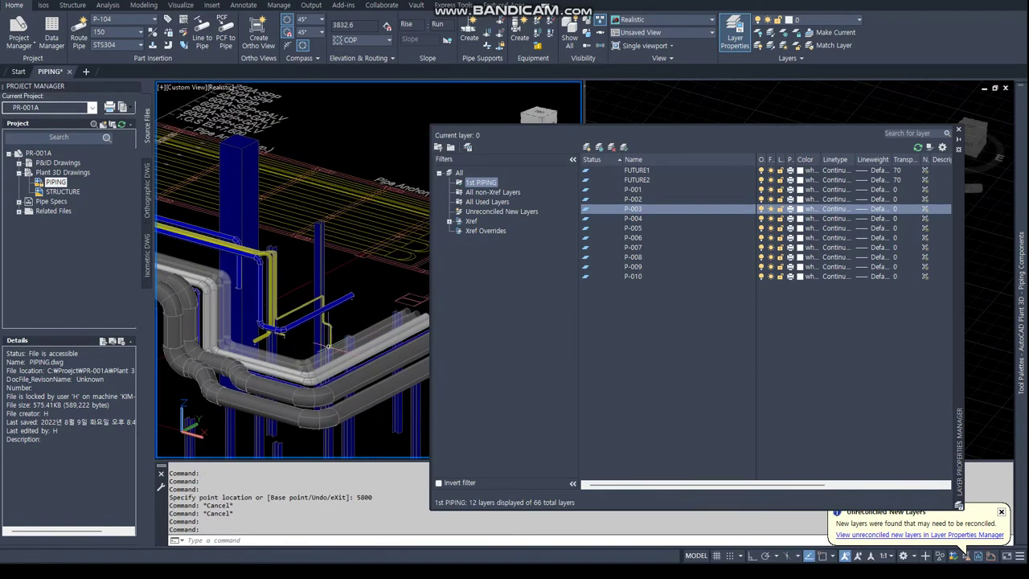
click(232, 358)
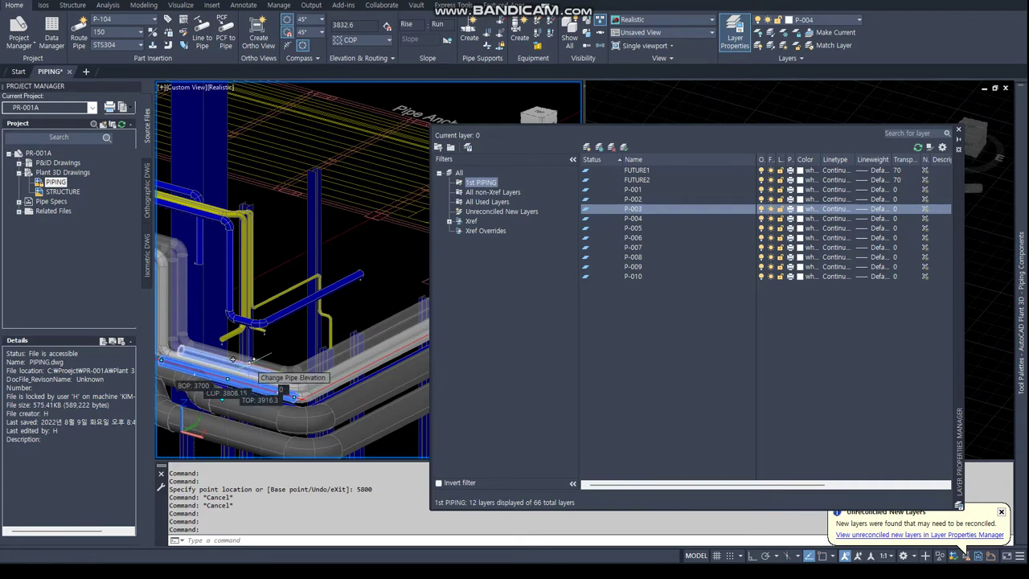
key(Escape)
key(Escape)
click(281, 298)
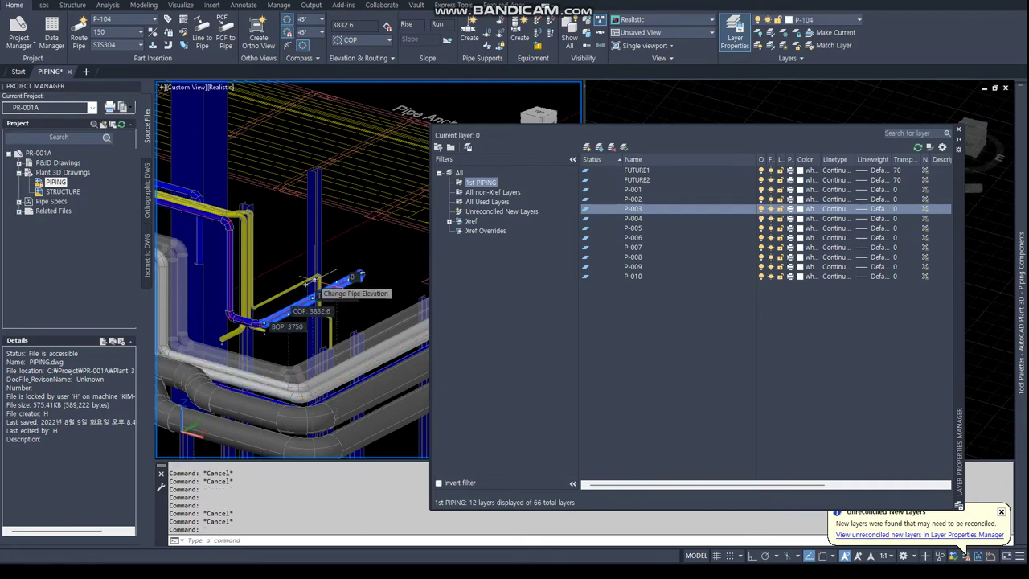
click(307, 282)
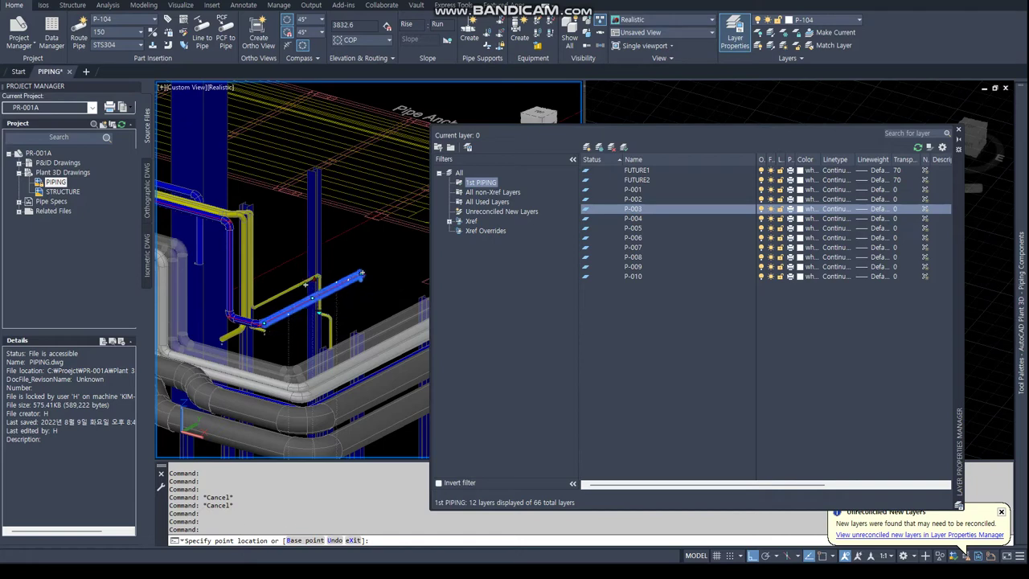
text(3700)
key(Return)
Pan across the pipe rack to the T.O.S EL area and close the layer manager.
scroll(361, 275, down, 3)
middle_drag(337, 306, 287, 360)
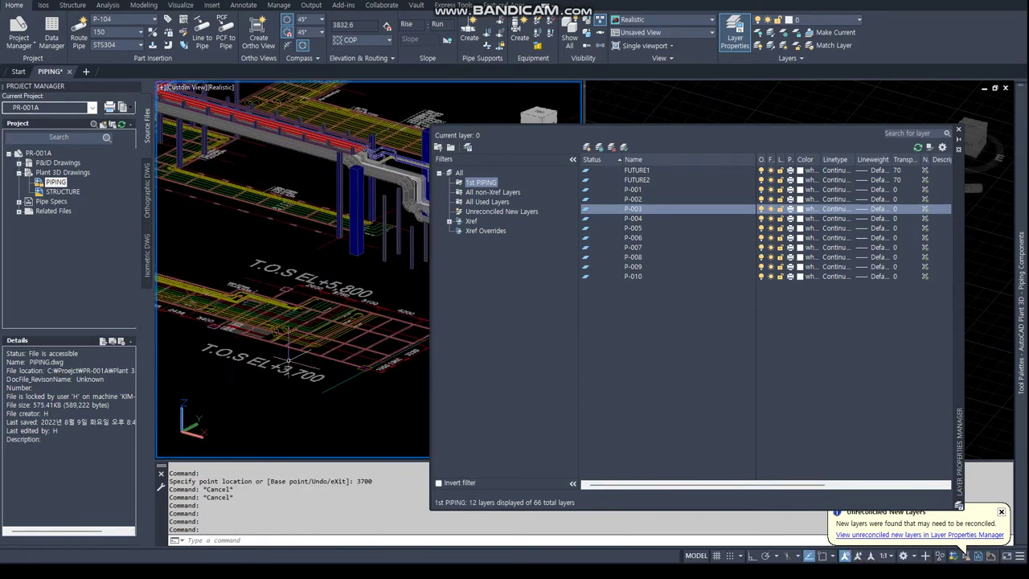
scroll(288, 360, down, 2)
mouse_move(297, 321)
middle_down()
mouse_move(314, 282)
mouse_move(329, 369)
middle_up()
click(957, 131)
scroll(329, 261, up, 2)
Freeze all layers in the 1st PIPING filter via the layer manager.
scroll(319, 259, up, 1)
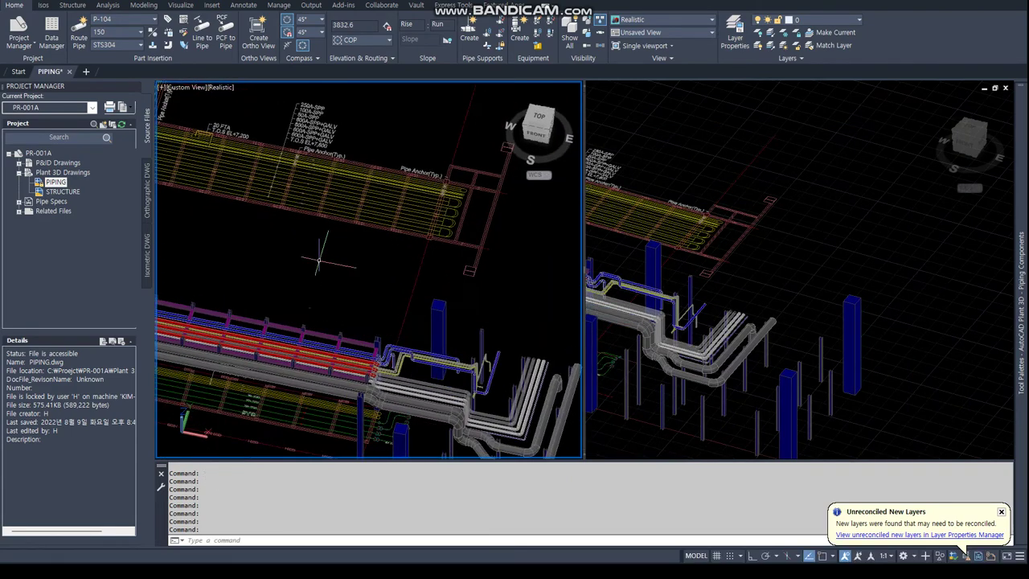
text(la)
key(Return)
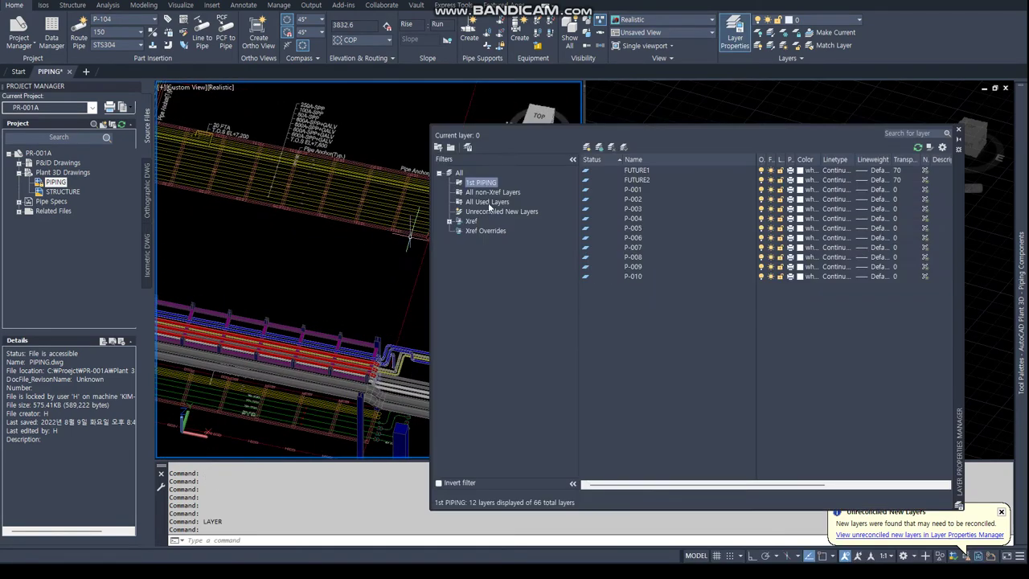
click(505, 191)
right_click(485, 184)
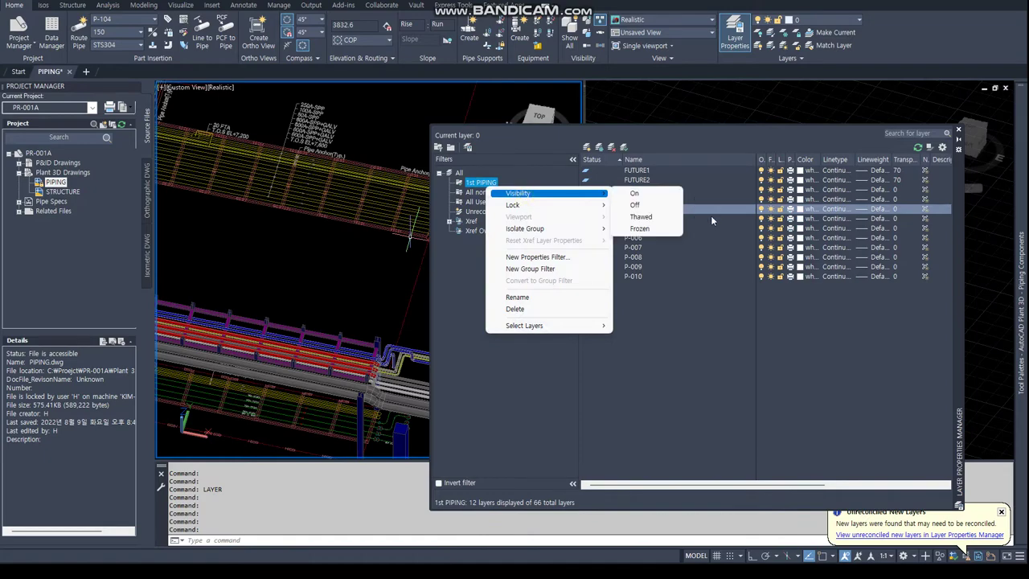
click(639, 229)
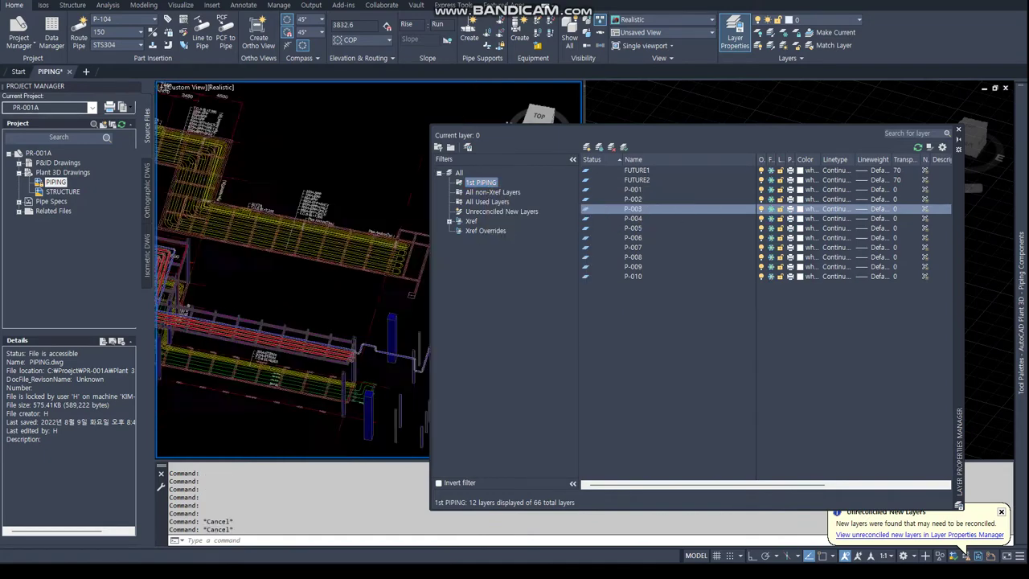
Switch the left viewport to a top plan view and close Layer Properties.
shift+middle_drag(293, 305, 231, 330)
text(plan)
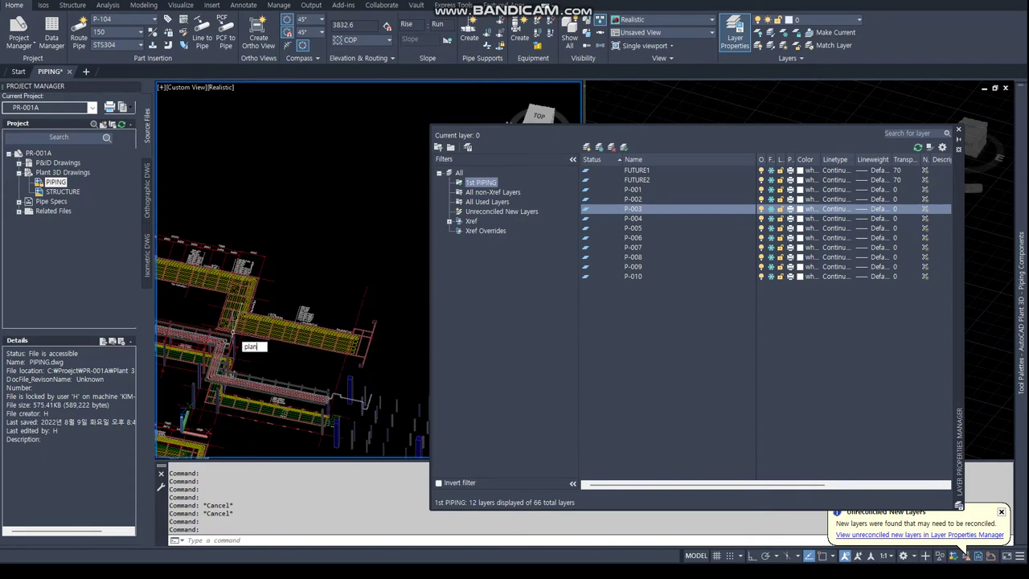
key(Return)
key(Return)
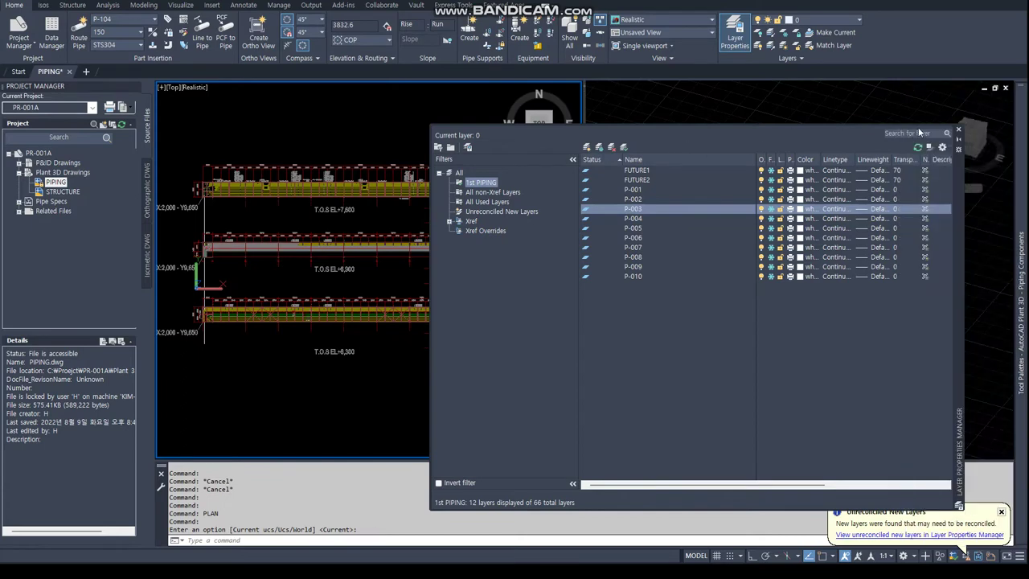
click(957, 133)
Start the P-105 pipe from the existing pipe end and place a perpendicular first segment with an elbow.
scroll(341, 241, up, 5)
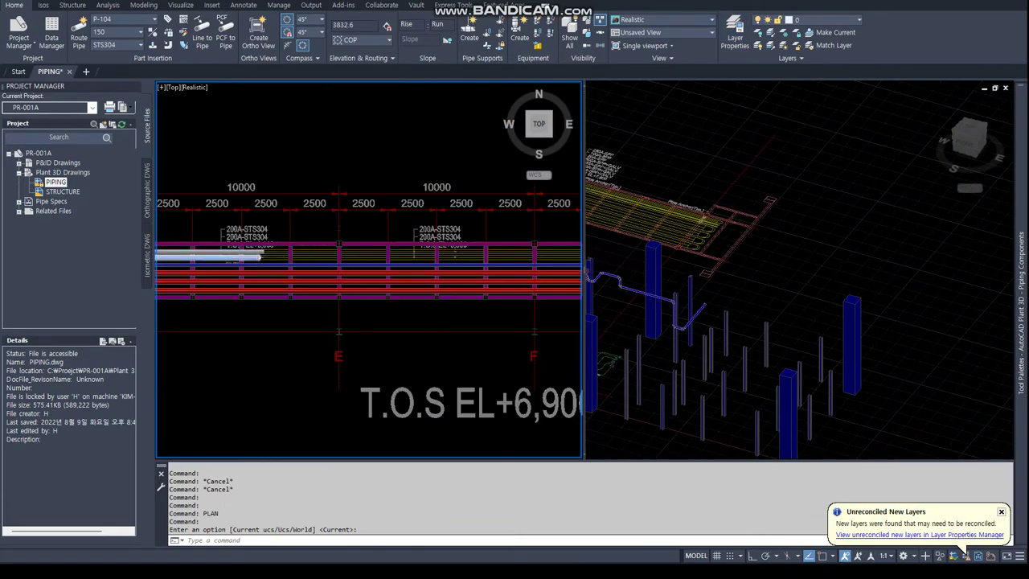
scroll(250, 254, up, 2)
scroll(271, 253, down, 5)
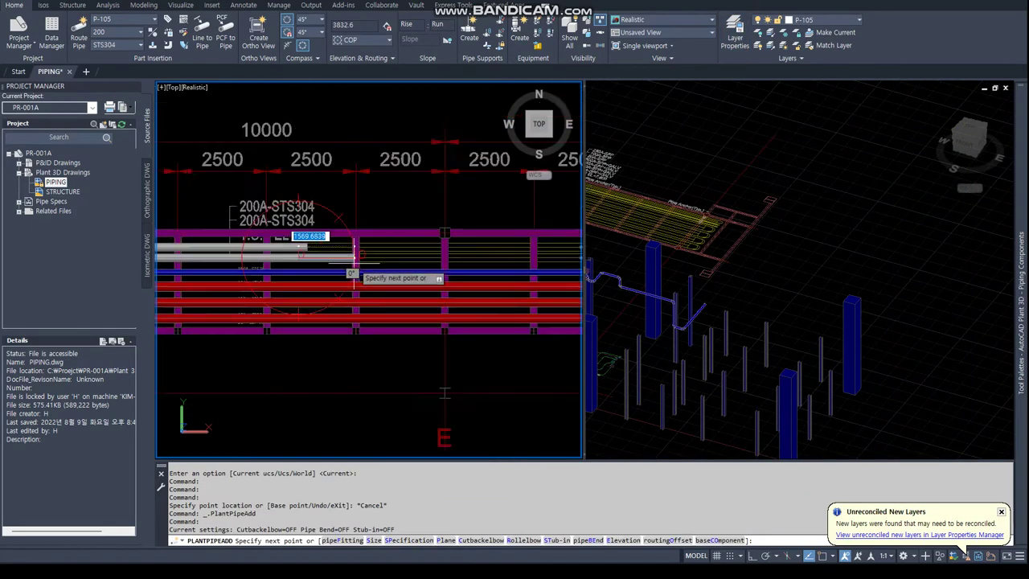
click(273, 245)
scroll(369, 257, up, 3)
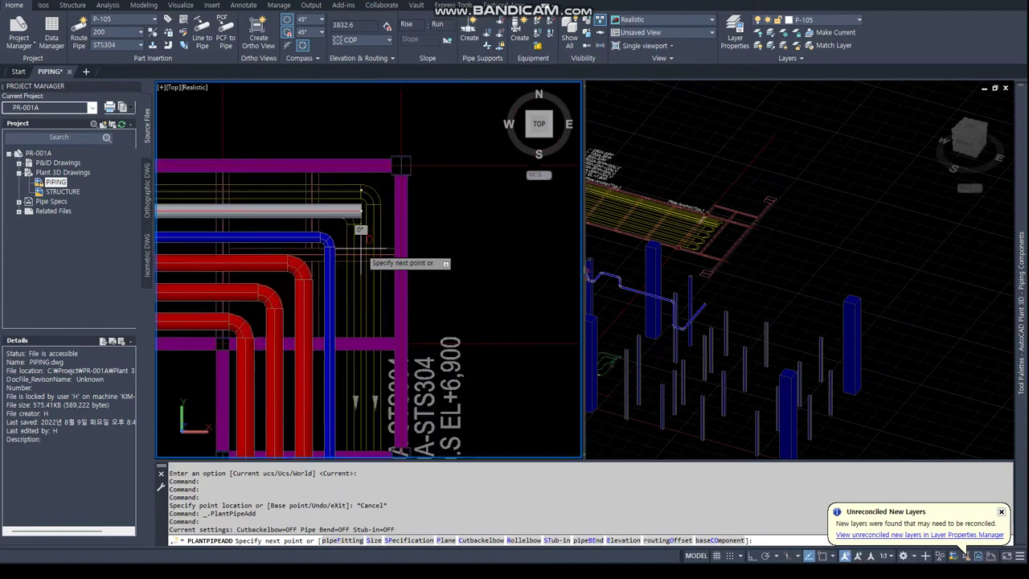
text(per)
key(Return)
click(351, 195)
scroll(357, 325, down, 2)
Continue the route with a perpendicular snap, then a CEN snap to a centre point.
text(p)
mouse_move(358, 326)
middle_down()
mouse_move(364, 133)
mouse_move(236, 323)
middle_up()
key(Return)
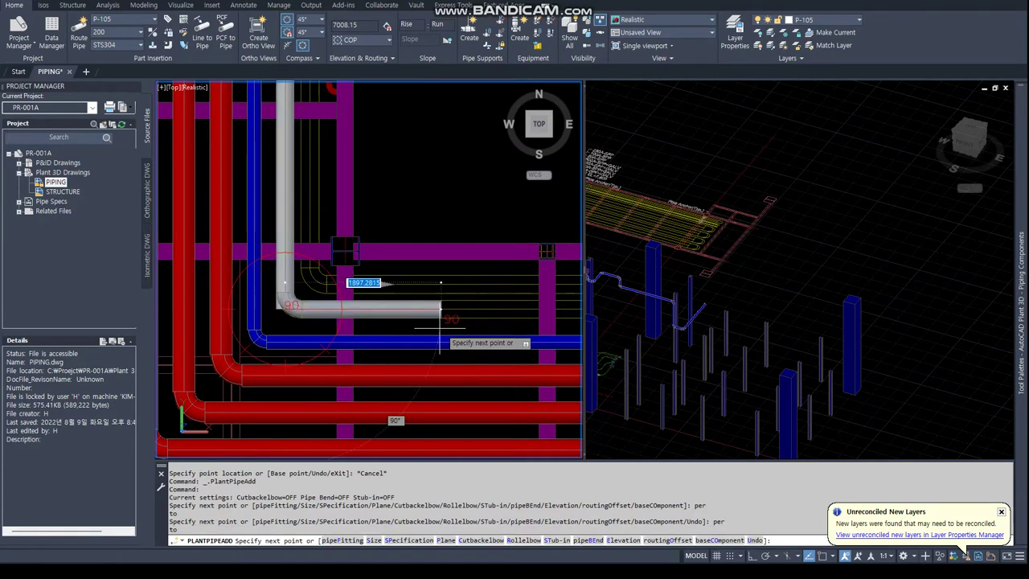
scroll(330, 370, up, 2)
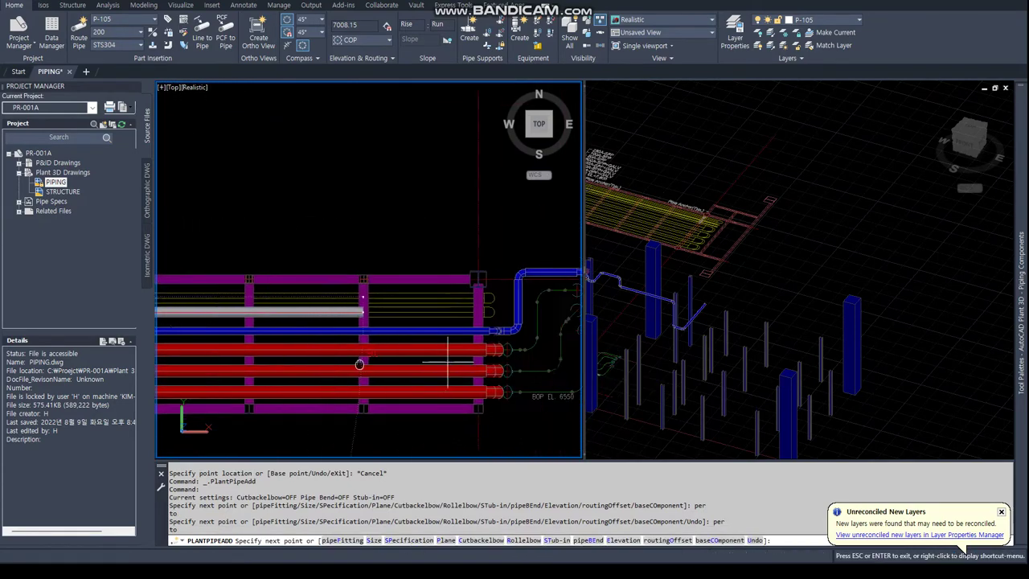
scroll(360, 361, up, 2)
scroll(397, 283, up, 1)
text(cen)
key(Return)
click(398, 282)
scroll(367, 298, down, 3)
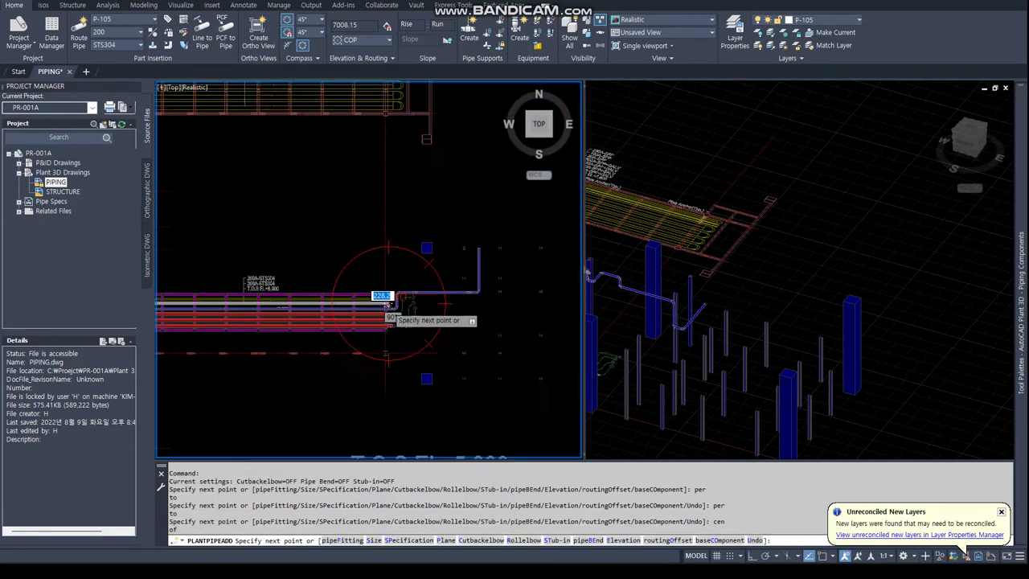
scroll(352, 299, up, 2)
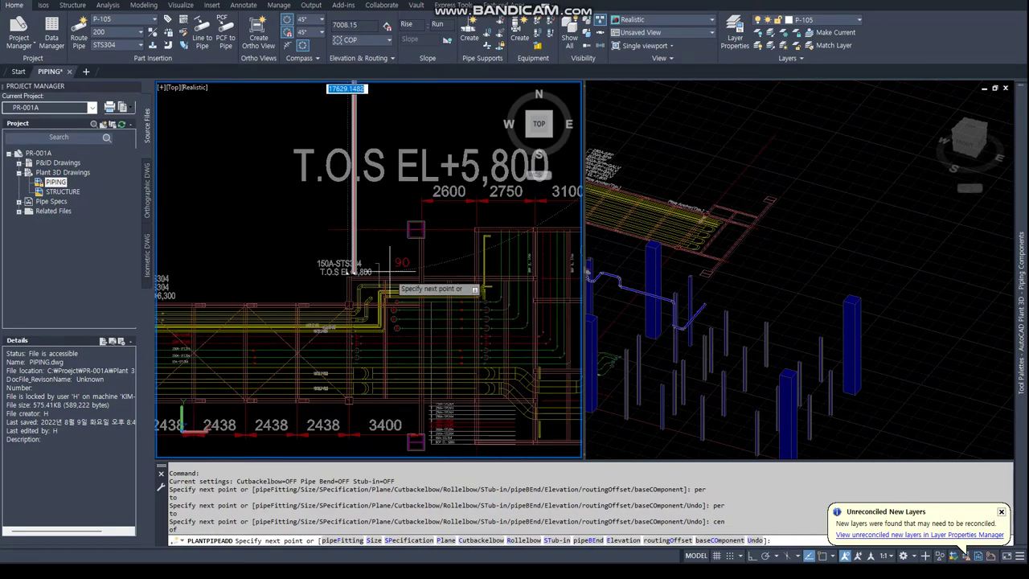
scroll(389, 276, down, 3)
scroll(398, 278, up, 1)
scroll(401, 277, up, 3)
scroll(410, 278, up, 1)
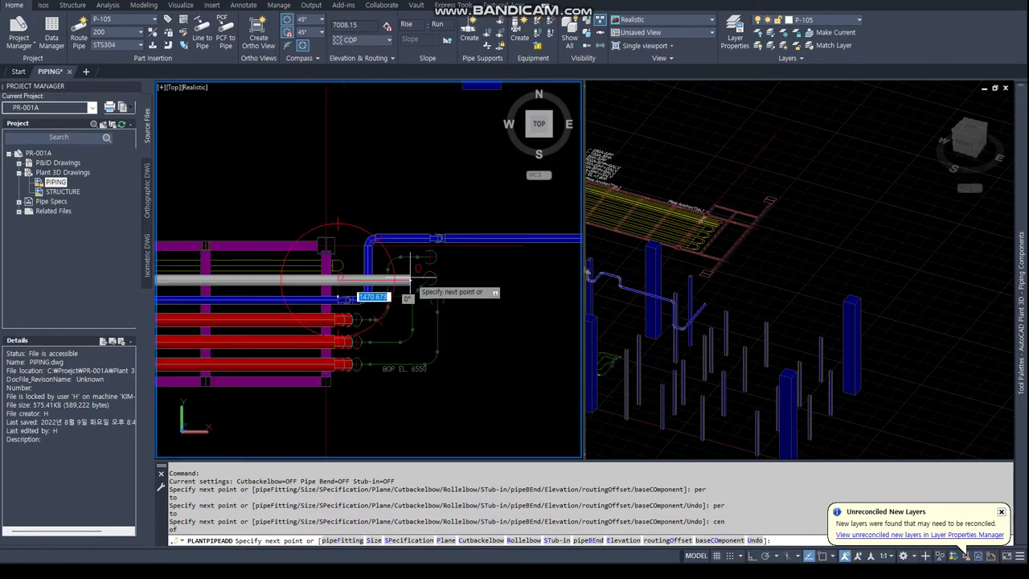
Drop the pipe 500 beside the blue pipe and finish routing.
click(814, 280)
scroll(729, 289, up, 2)
scroll(735, 241, up, 3)
scroll(736, 241, up, 1)
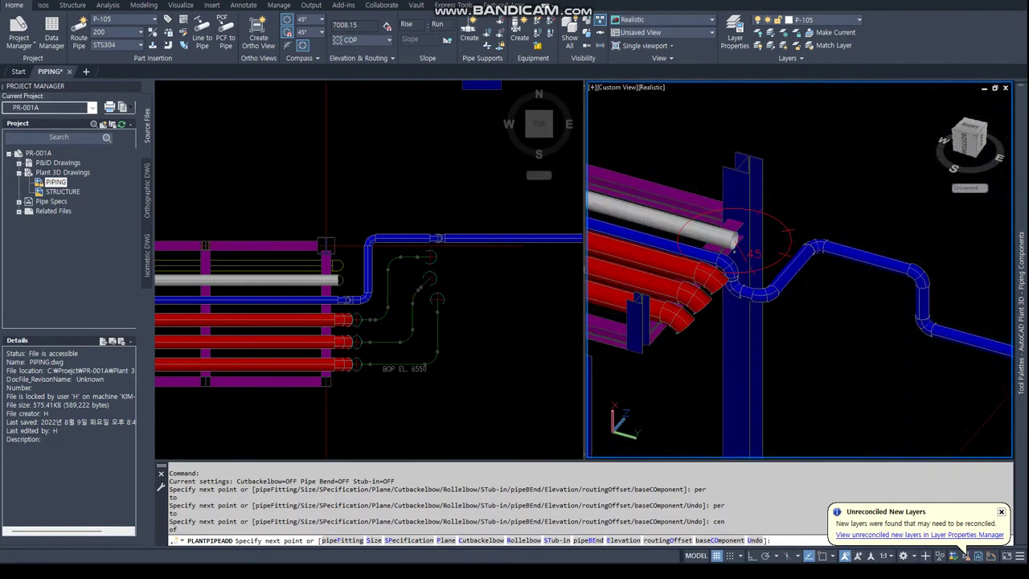
text(500)
key(Return)
key(Return)
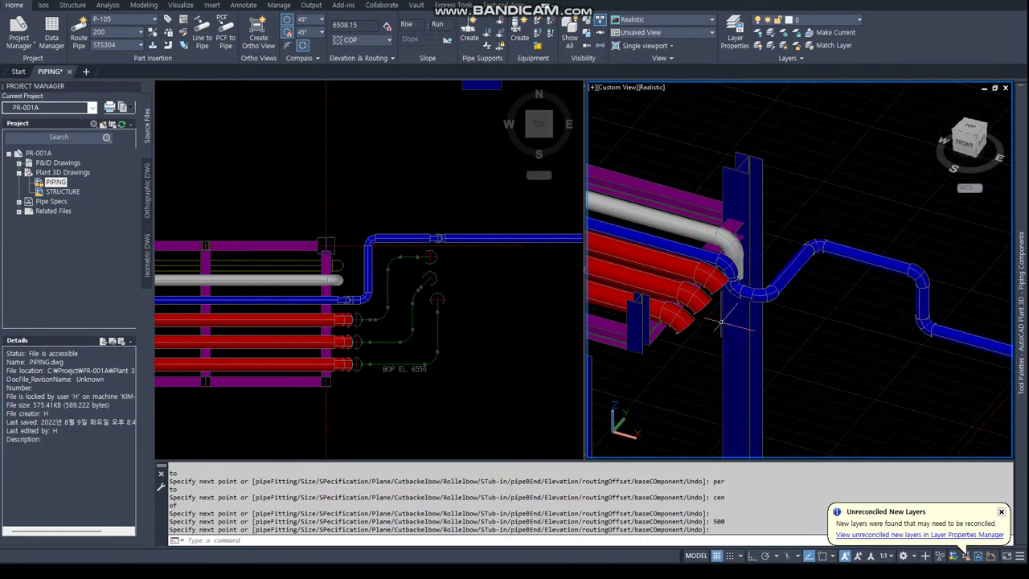
click(347, 250)
scroll(347, 250, down, 3)
scroll(347, 250, down, 2)
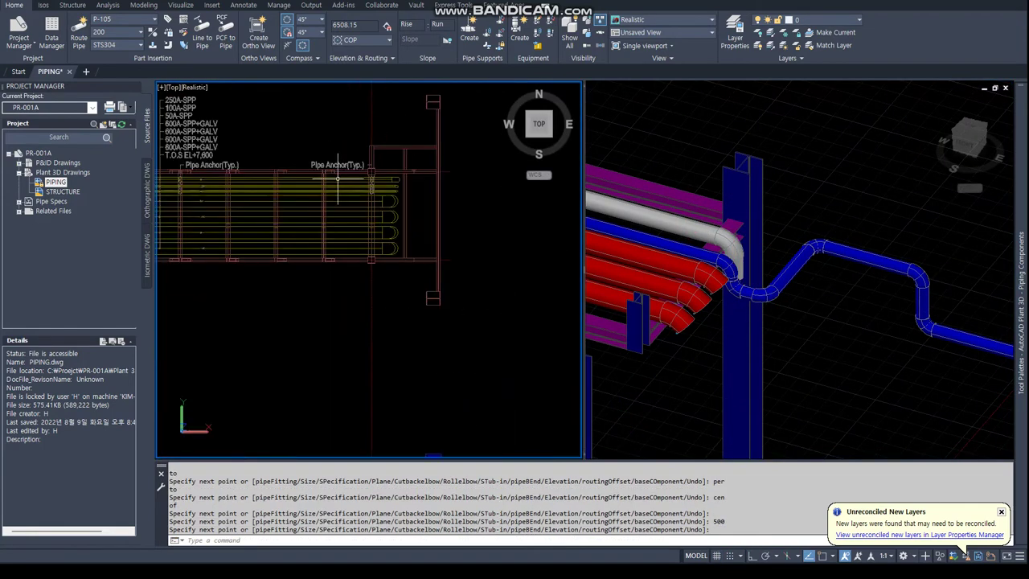
scroll(347, 250, down, 2)
scroll(299, 264, up, 3)
scroll(300, 264, up, 3)
scroll(299, 263, up, 2)
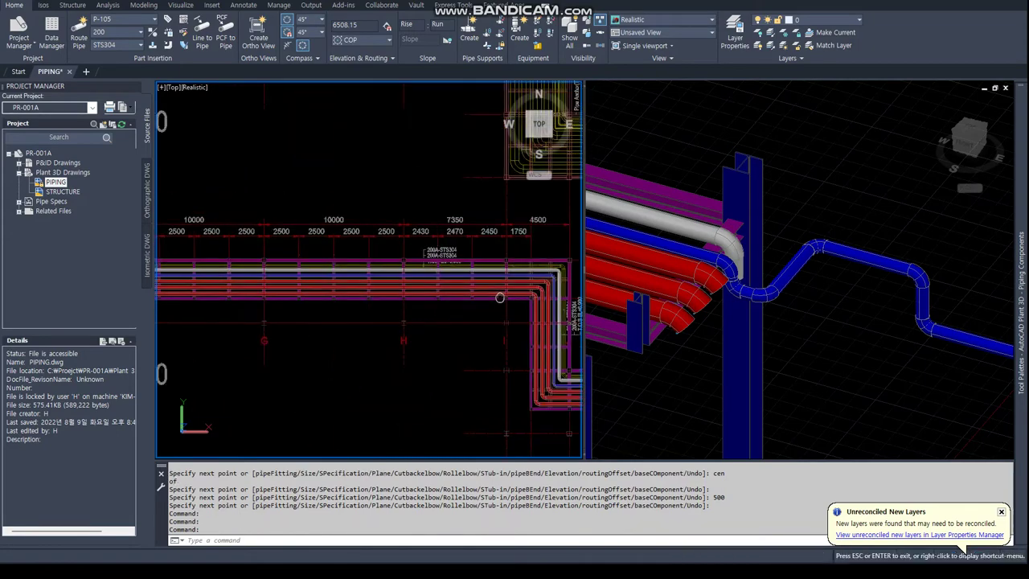
scroll(300, 264, up, 2)
scroll(300, 263, up, 2)
scroll(351, 299, up, 2)
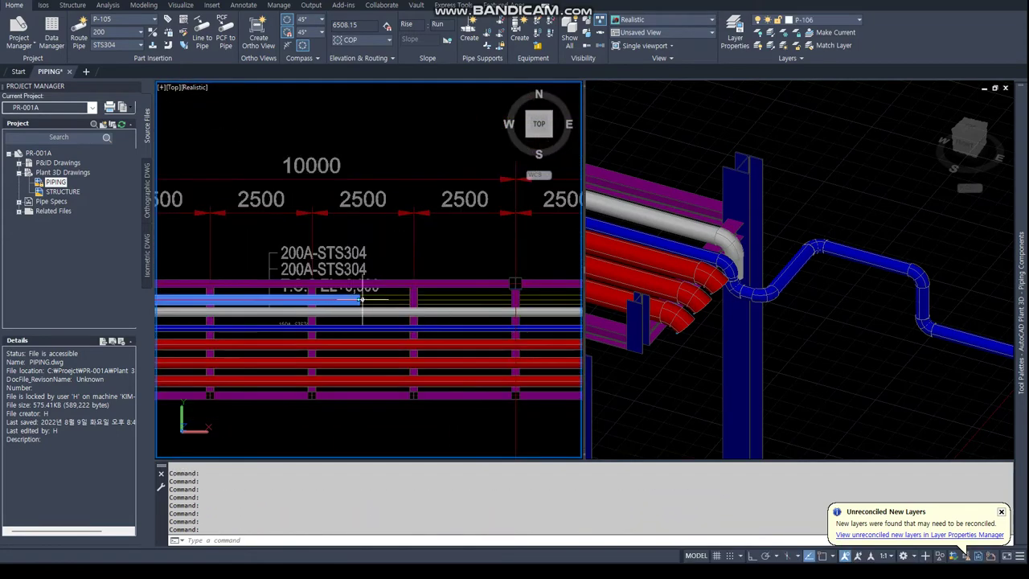
Start the blue pipe from the existing pipe end, snapping the next two points perpendicular.
click(362, 299)
scroll(386, 302, down, 2)
scroll(448, 303, down, 2)
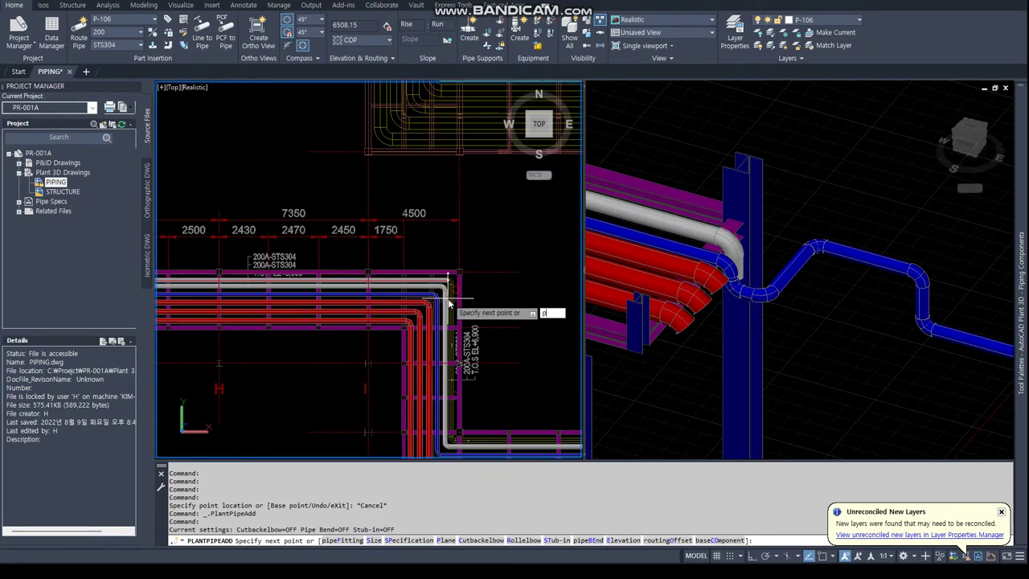
text(er)
key(Return)
scroll(443, 301, up, 2)
scroll(443, 301, down, 3)
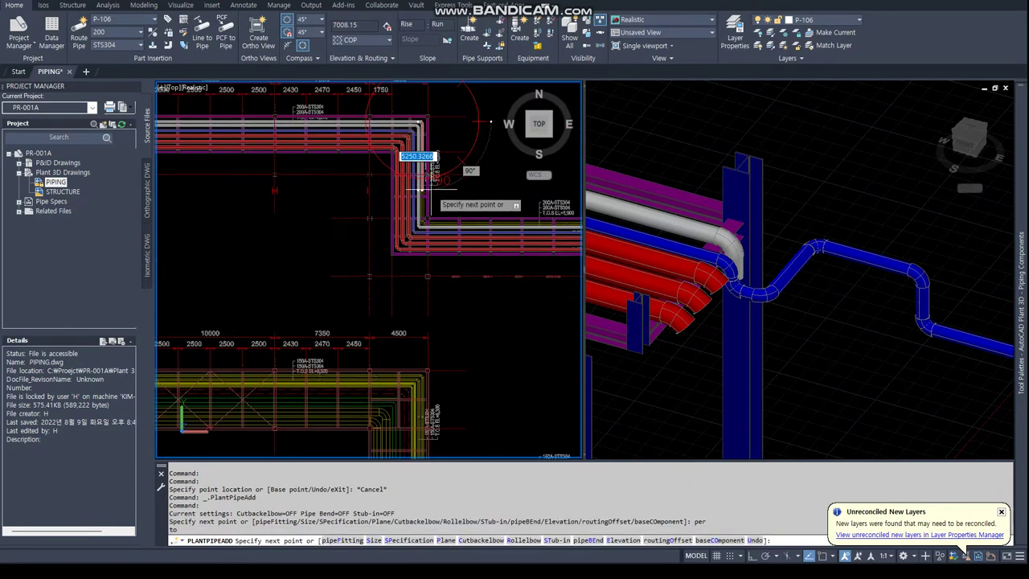
scroll(445, 242, up, 5)
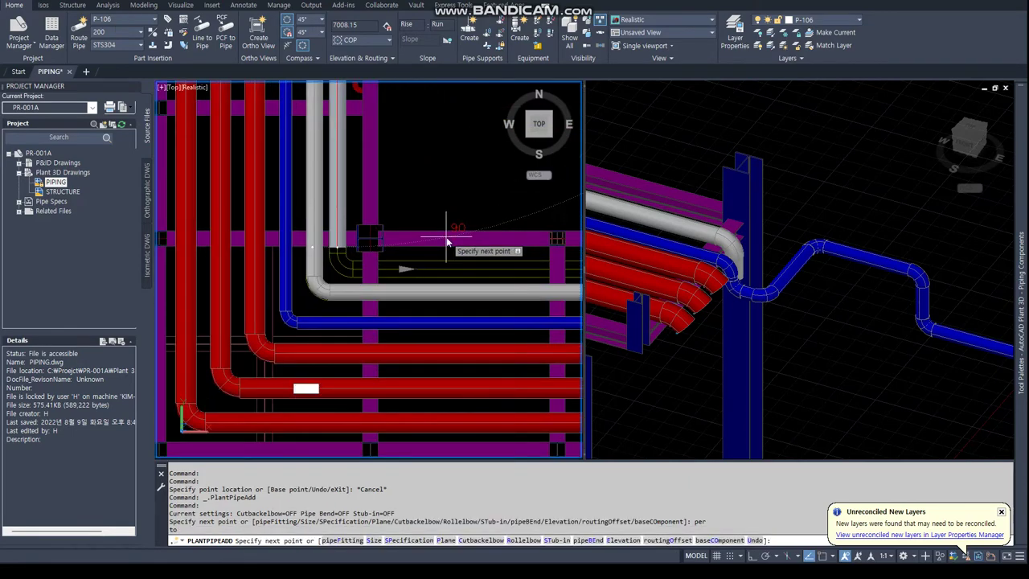
text(per)
key(Return)
Snap the next pipe point to a centre and give the last run a 500 length.
scroll(418, 257, down, 4)
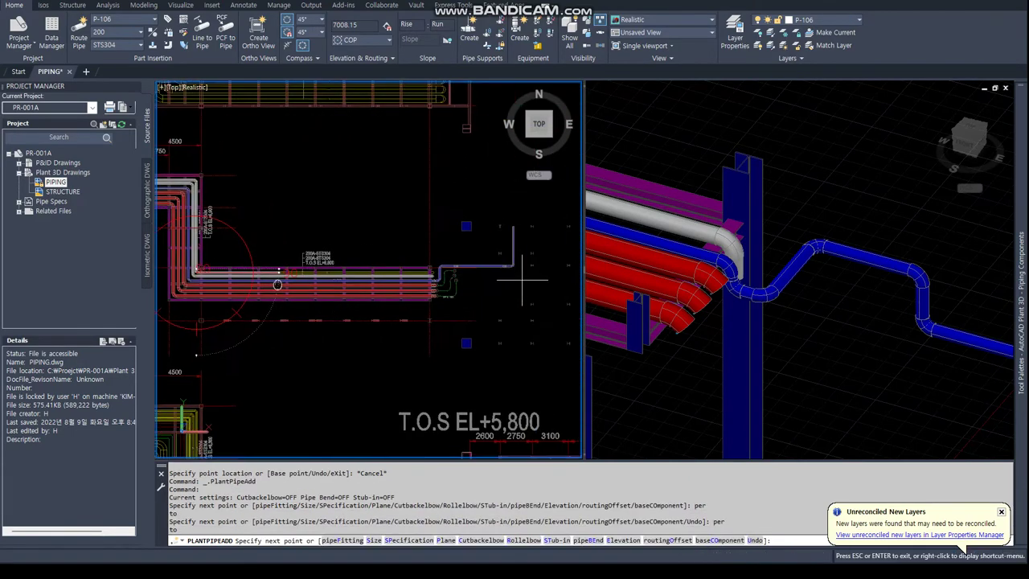
scroll(412, 239, up, 2)
text(cen)
key(Return)
click(401, 246)
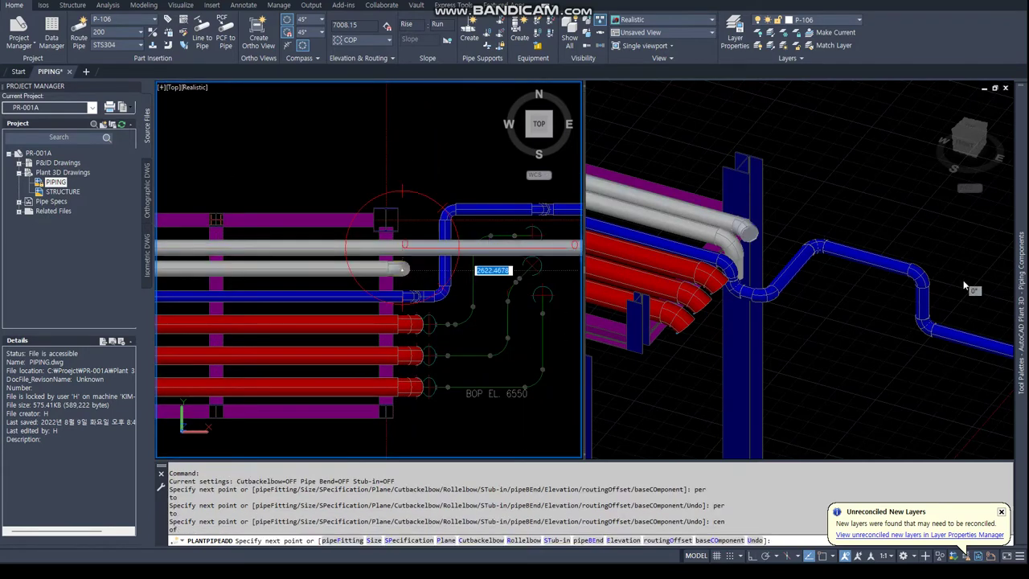
click(784, 398)
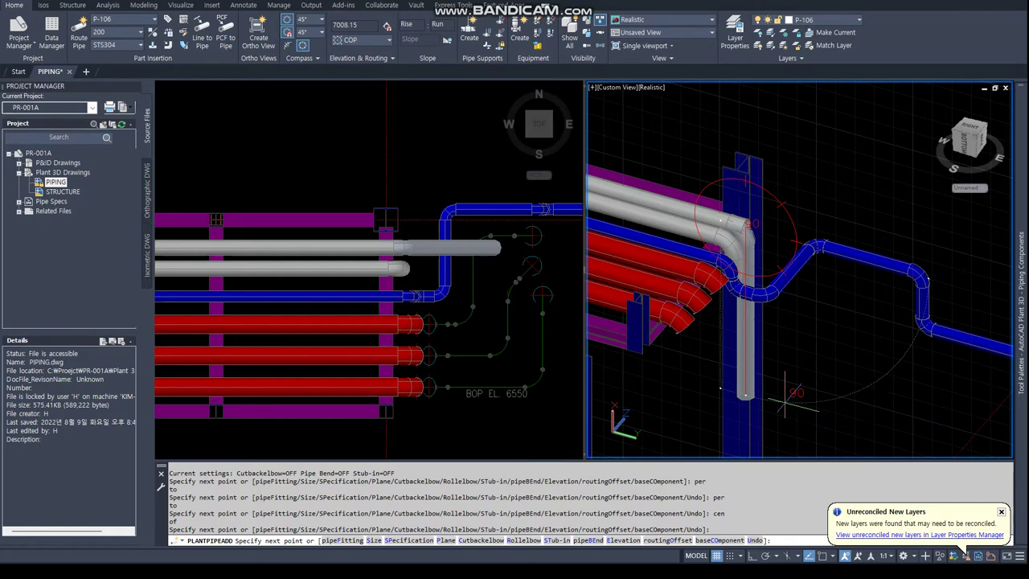
text(500)
key(Return)
key(Return)
Route a new pipe segment from the bottom red pipe's elbow in the 3D view.
middle_drag(442, 297, 344, 265)
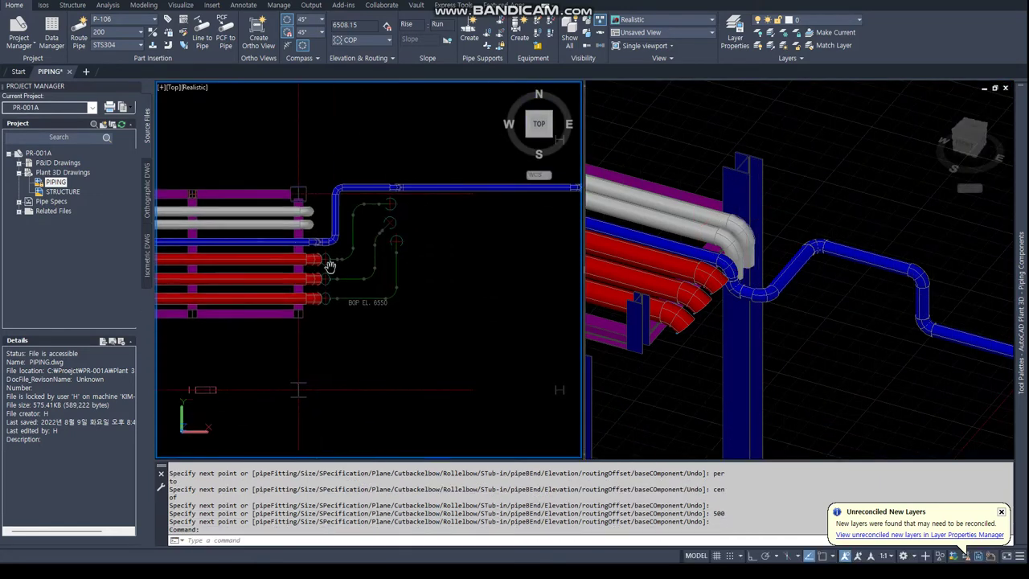
scroll(332, 240, down, 1)
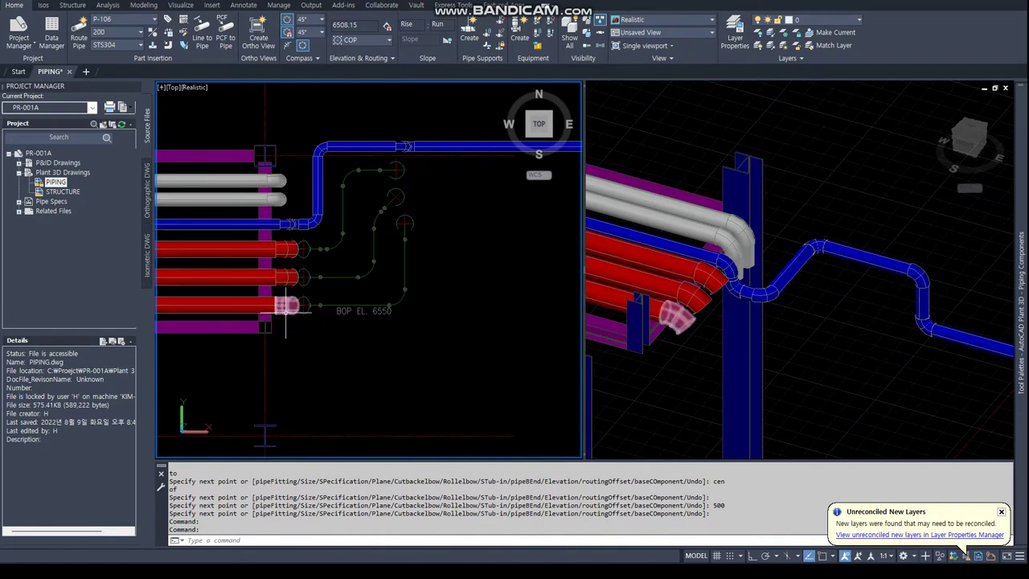
scroll(298, 306, up, 2)
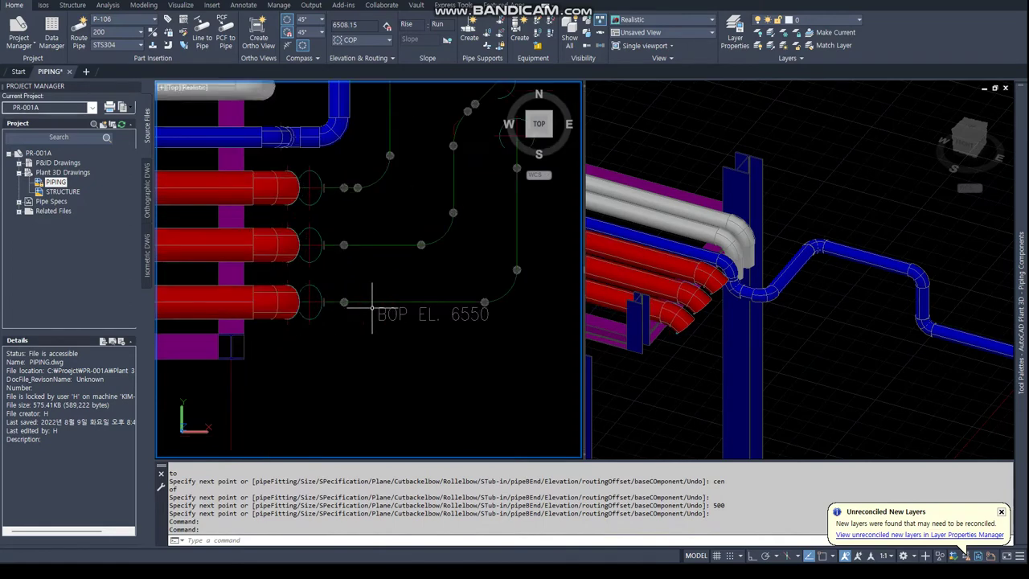
click(305, 303)
click(664, 364)
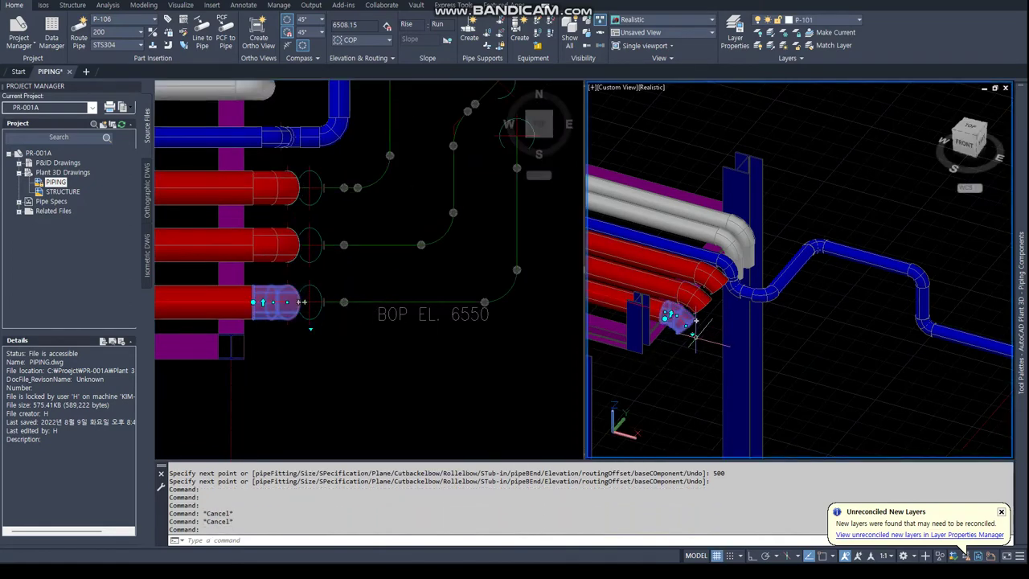
scroll(691, 332, up, 4)
click(707, 278)
scroll(718, 374, down, 4)
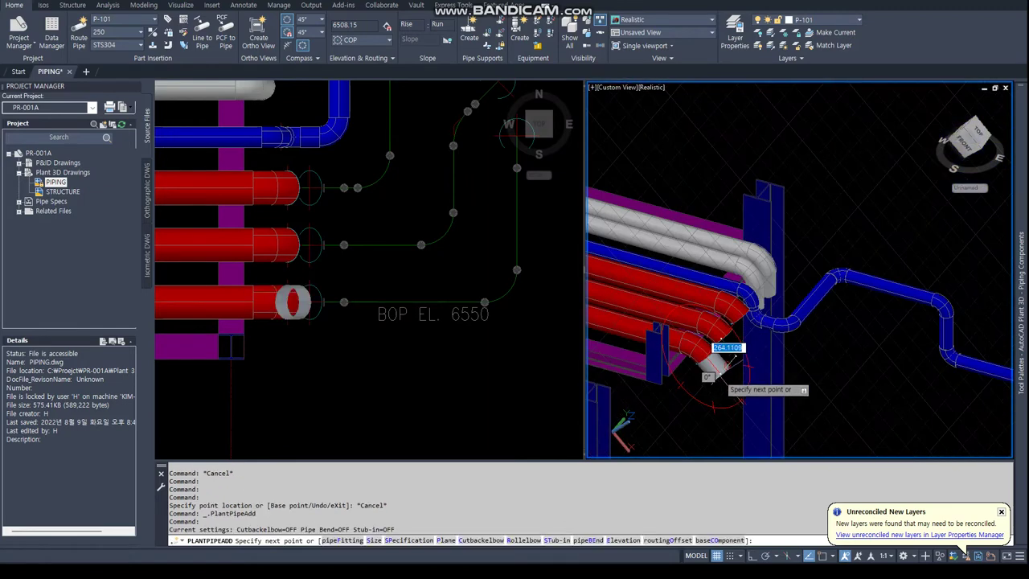
click(718, 371)
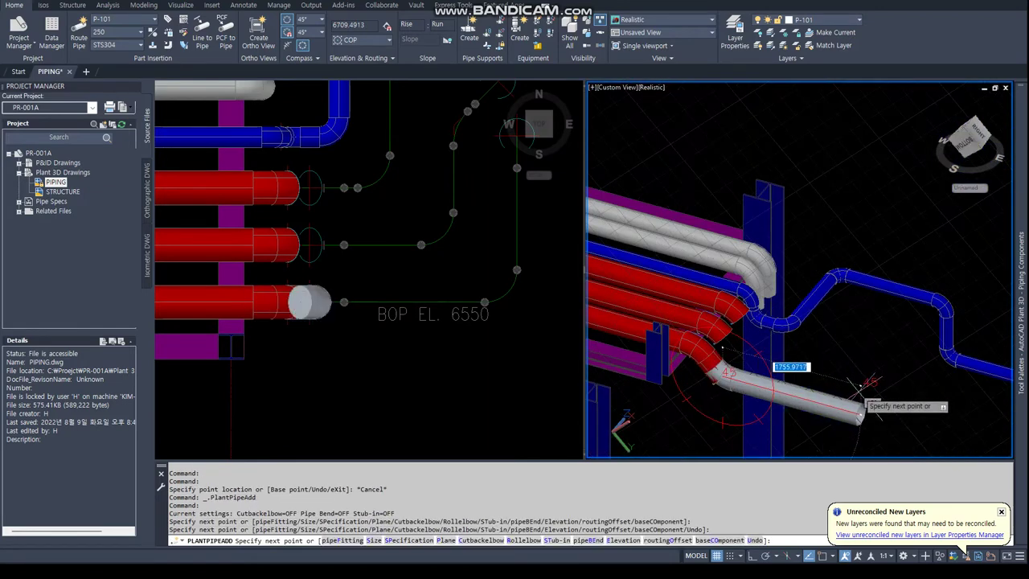
click(869, 380)
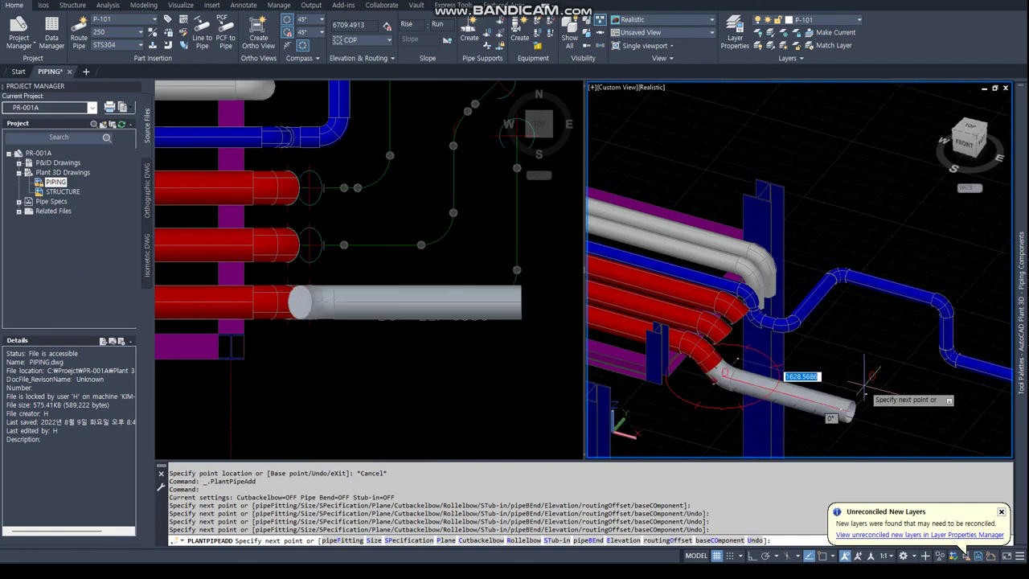
key(Escape)
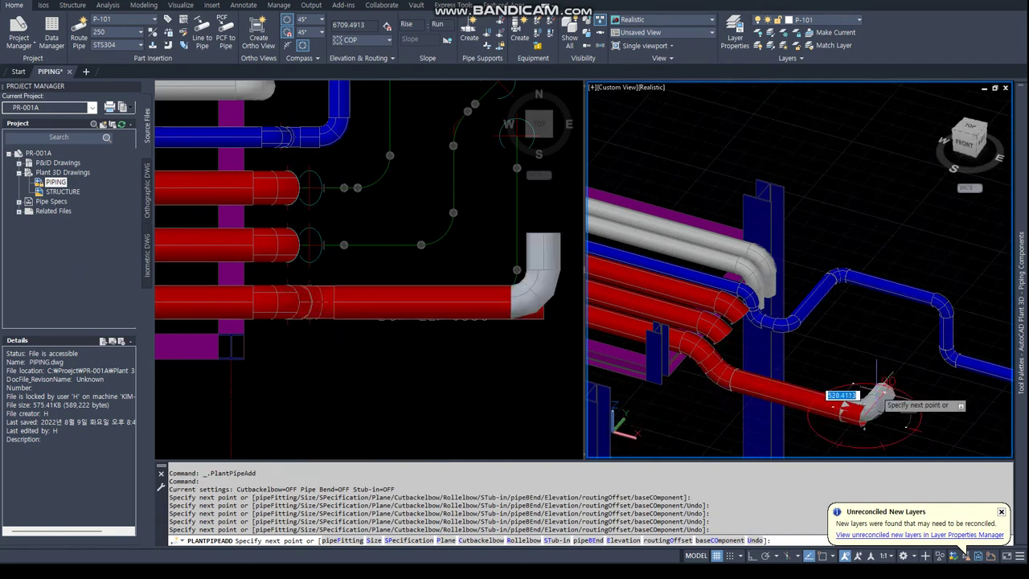
key(Escape)
Delete the unwanted fitting and leftover red elbow from that routing attempt.
scroll(723, 374, up, 3)
click(727, 366)
key(Delete)
click(750, 390)
key(Delete)
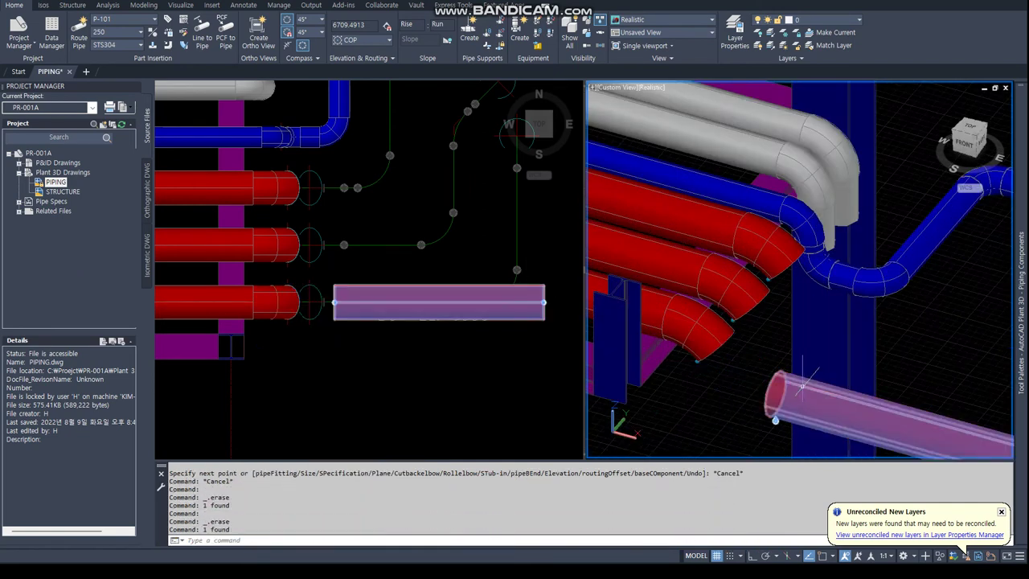
scroll(772, 378, down, 2)
Switch the plan view to the 2D wireframe visual style with VS.
click(424, 336)
text(vs)
key(Return)
text(2)
key(Return)
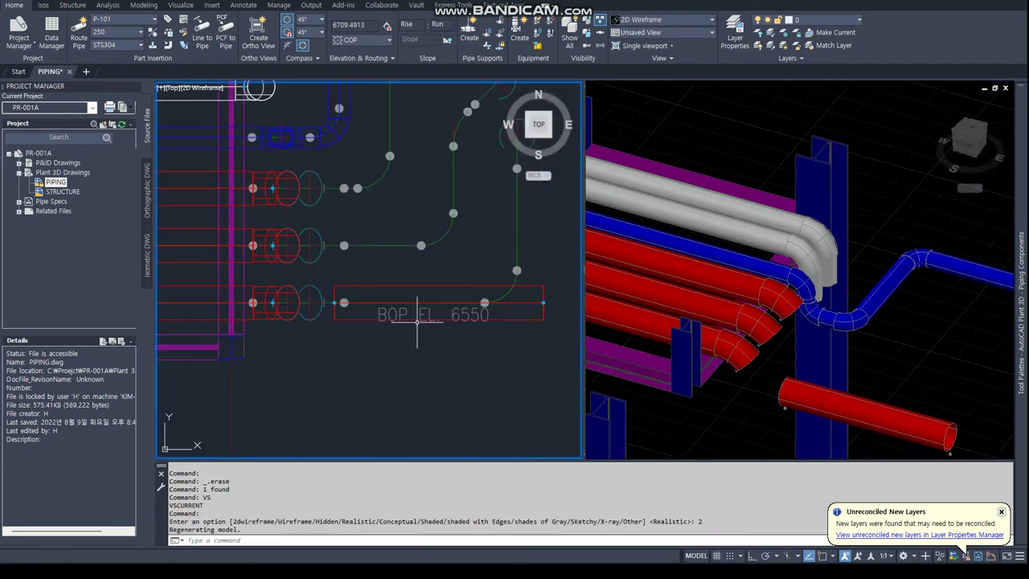
Move the new straight red pipe to elevation 6550.
click(890, 401)
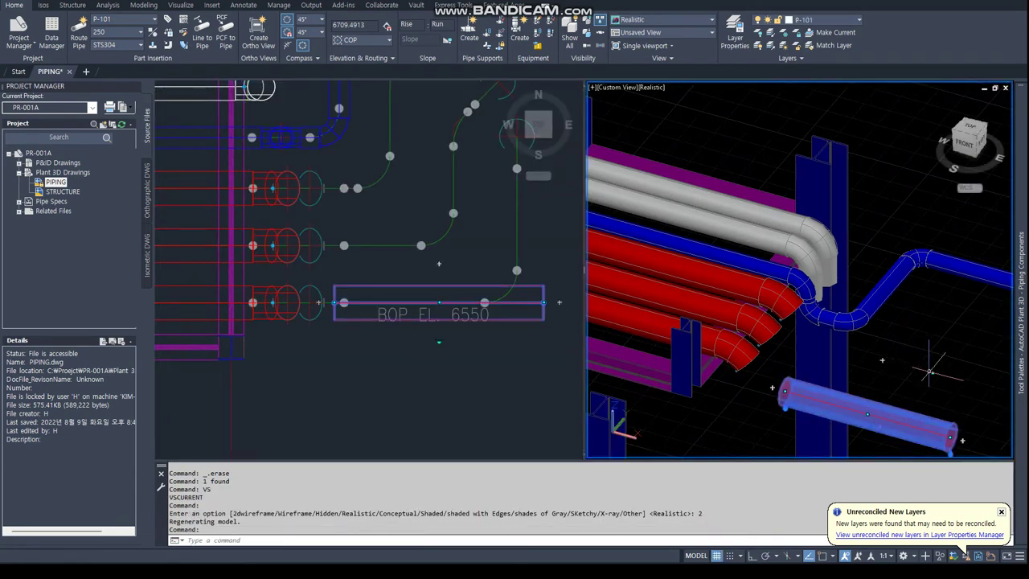
click(950, 437)
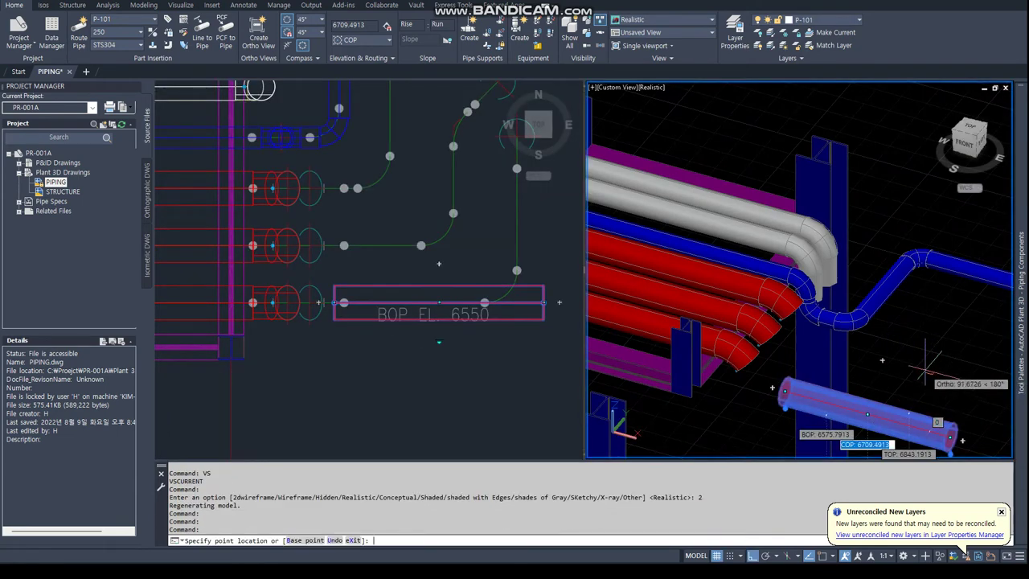
text(6550)
key(Return)
key(Escape)
key(Escape)
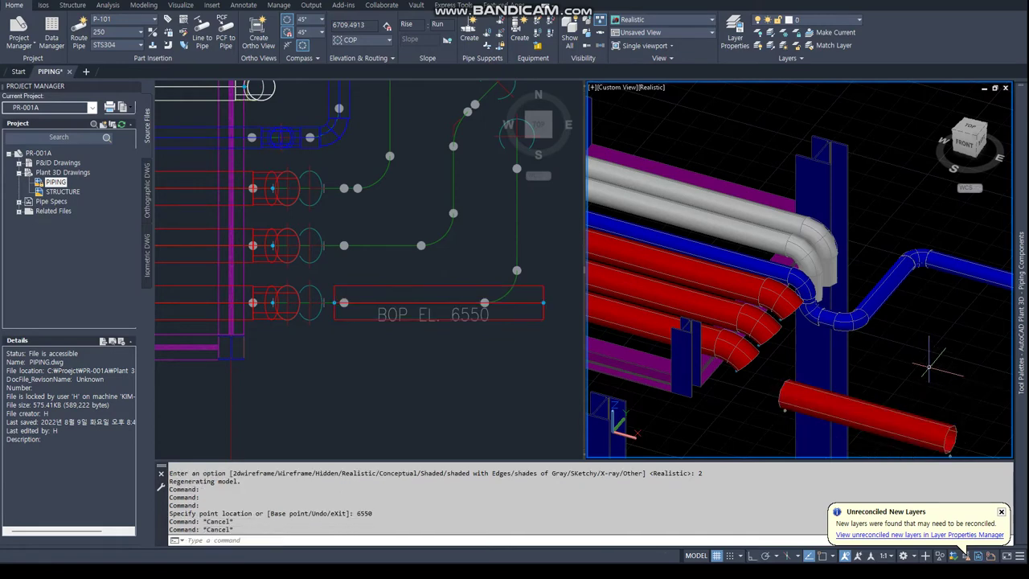
Continue a pipe from the red elbow, node-snapping it to the red pipe end.
middle_drag(763, 363, 711, 273)
scroll(713, 273, up, 2)
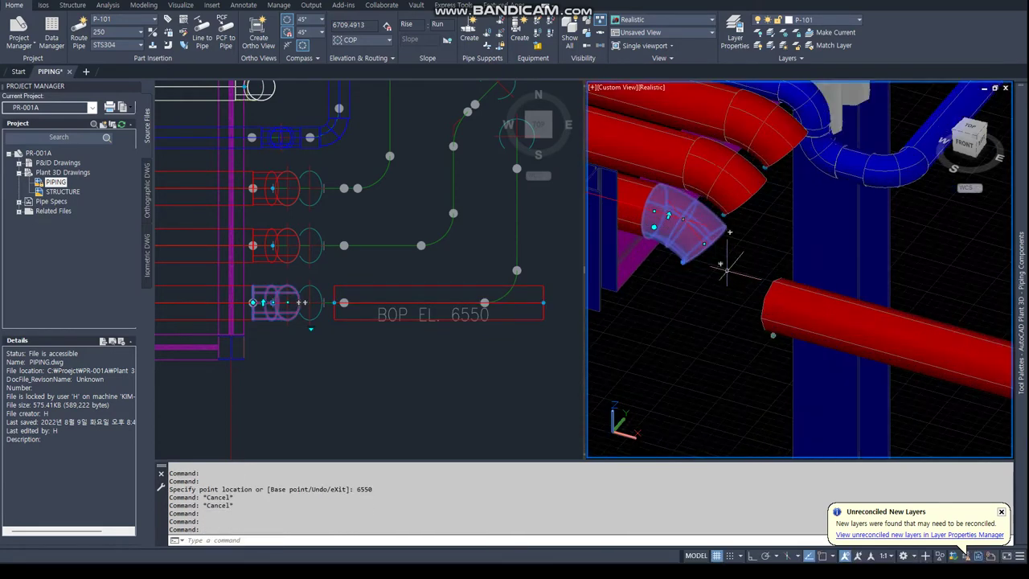
scroll(726, 270, up, 2)
click(741, 199)
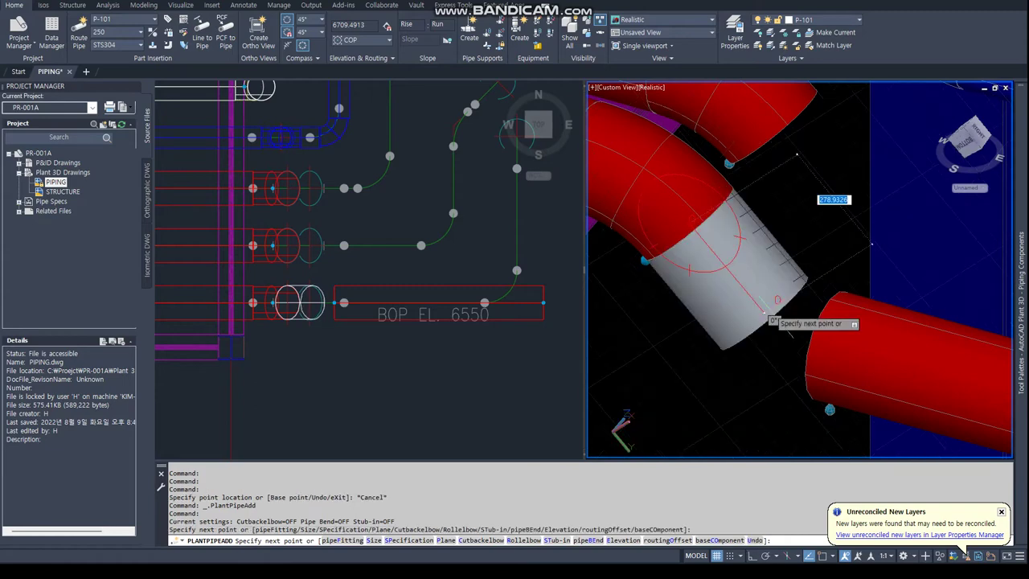
text(od)
key(Return)
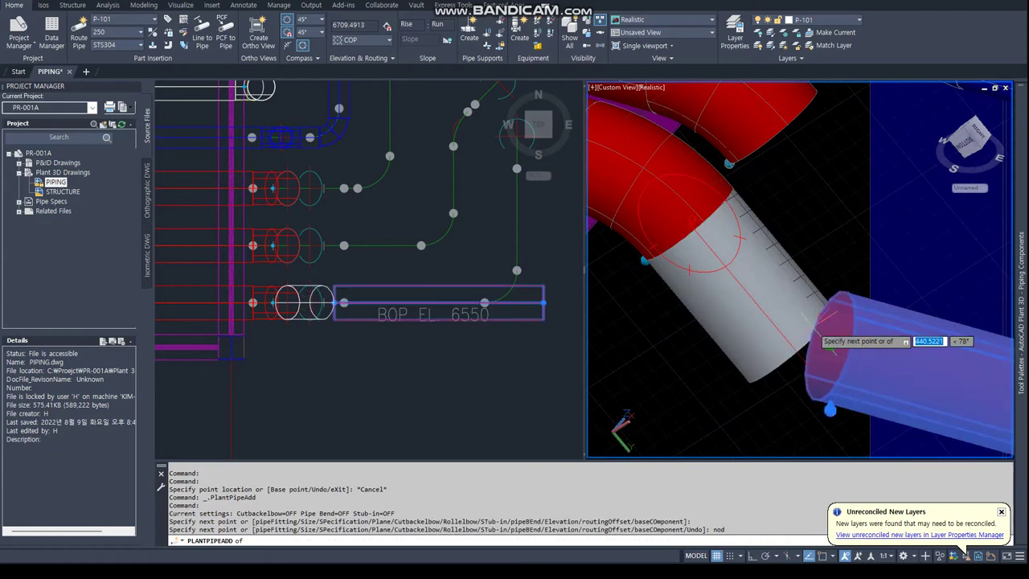
click(829, 410)
scroll(745, 233, down, 5)
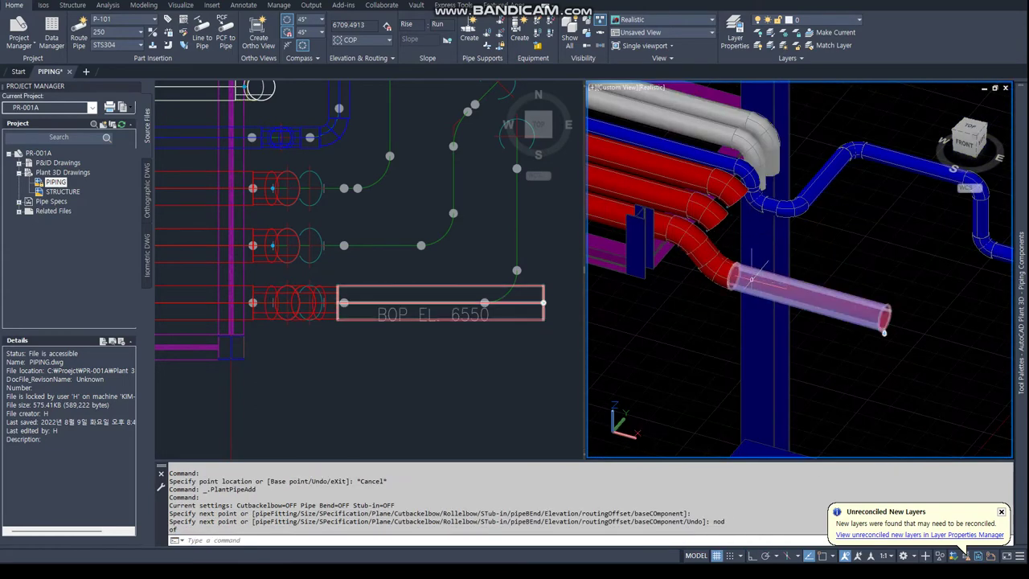
Route a parallel run from the next red elbow and delete its two unwanted elbows.
click(741, 200)
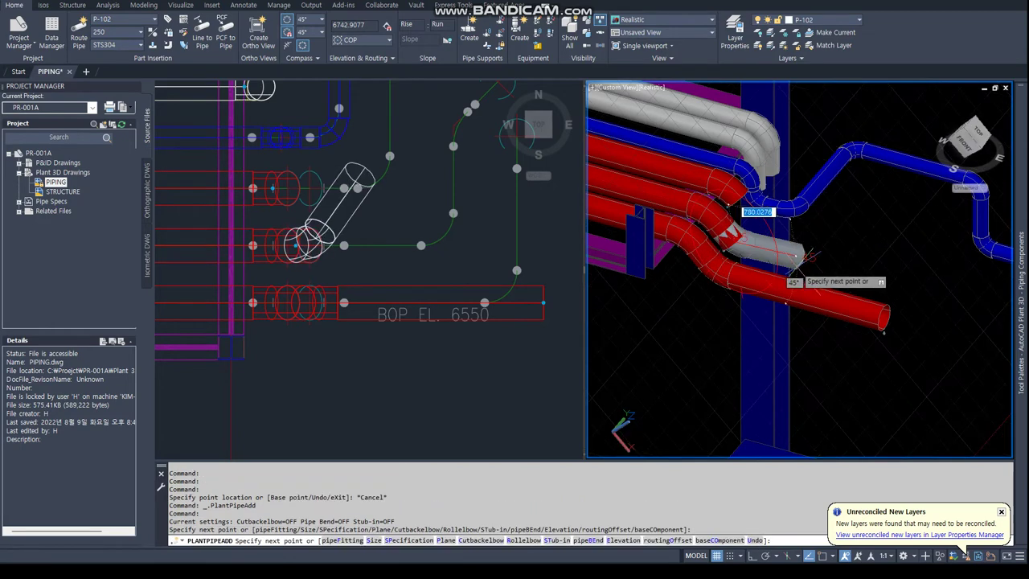
click(772, 225)
click(790, 247)
key(Escape)
click(760, 219)
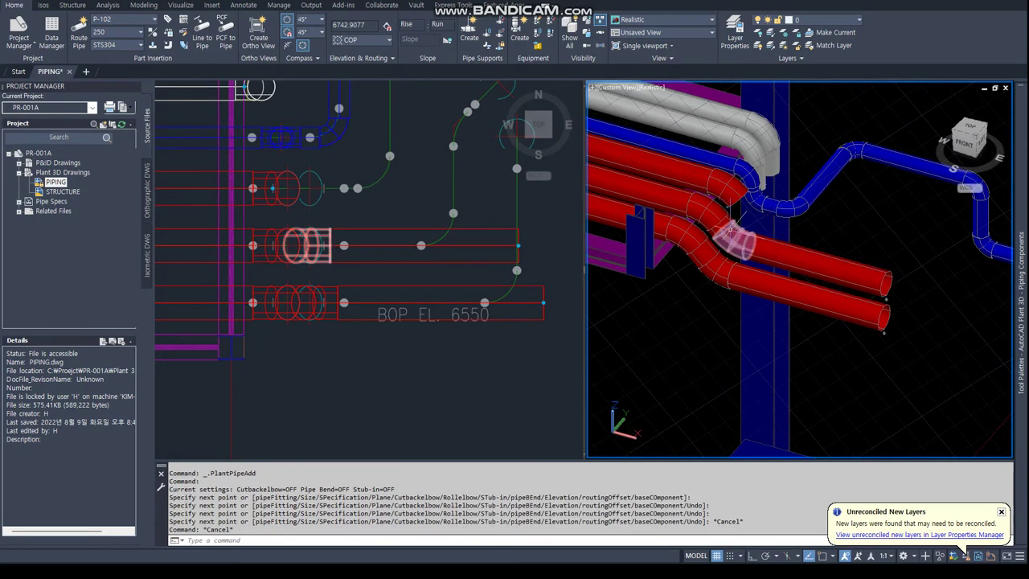
key(Delete)
click(738, 230)
key(Delete)
Set that parallel straight red pipe to elevation 6550.
click(794, 250)
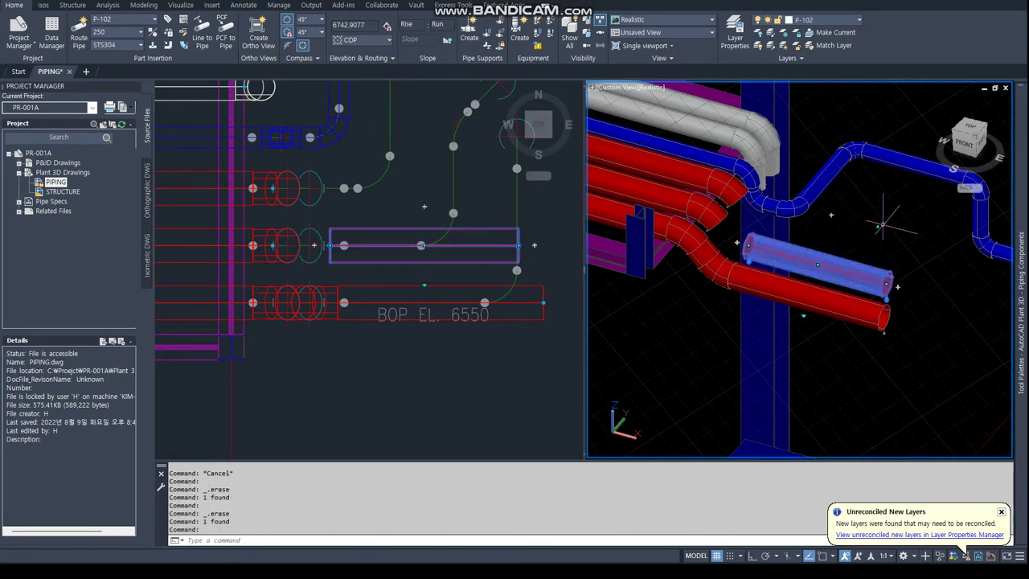
click(877, 227)
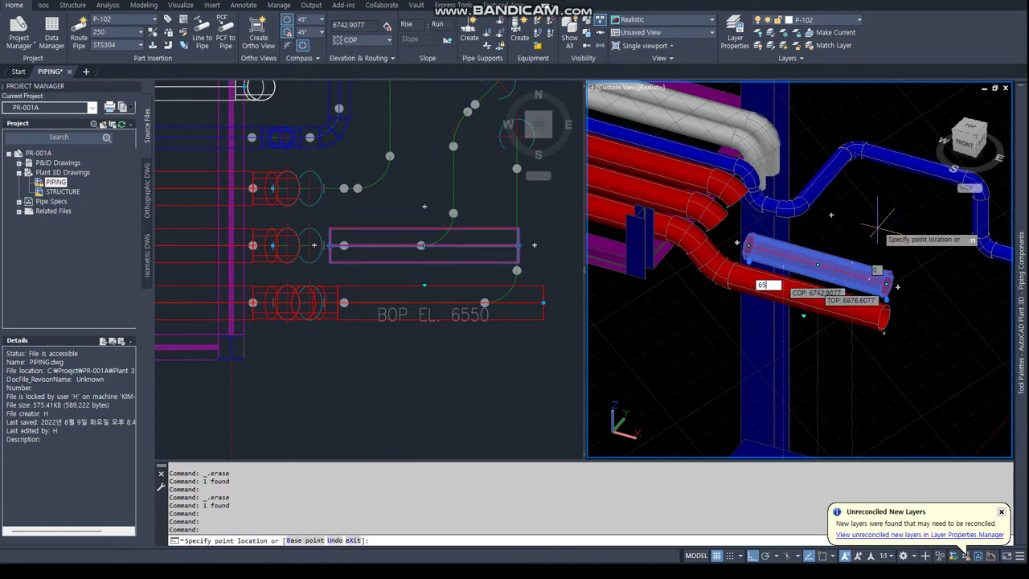
text(50)
key(Return)
key(Escape)
Route a new run from the middle red pipe's elbow using a node snap.
click(722, 225)
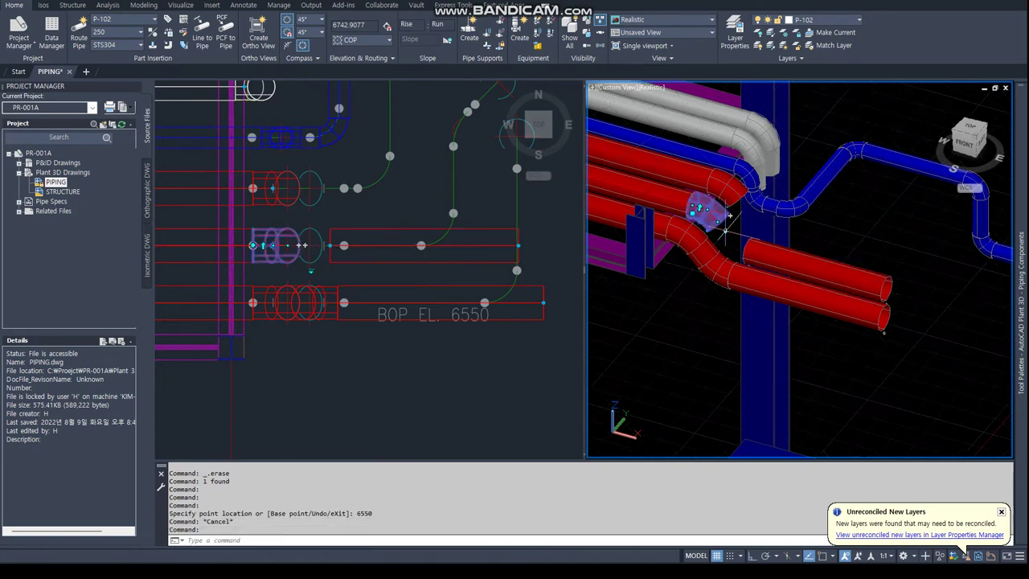
click(725, 231)
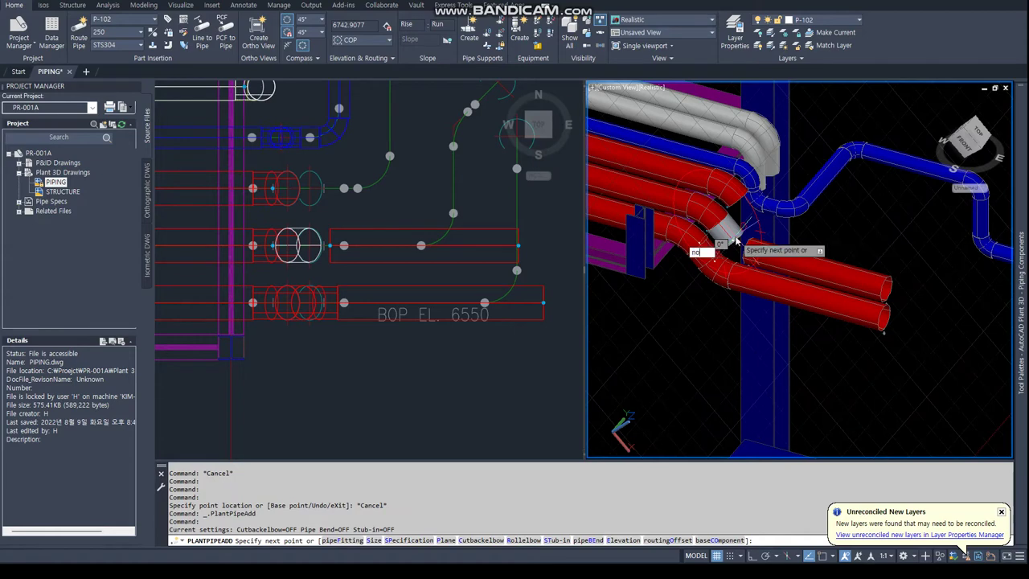
text(d)
key(Return)
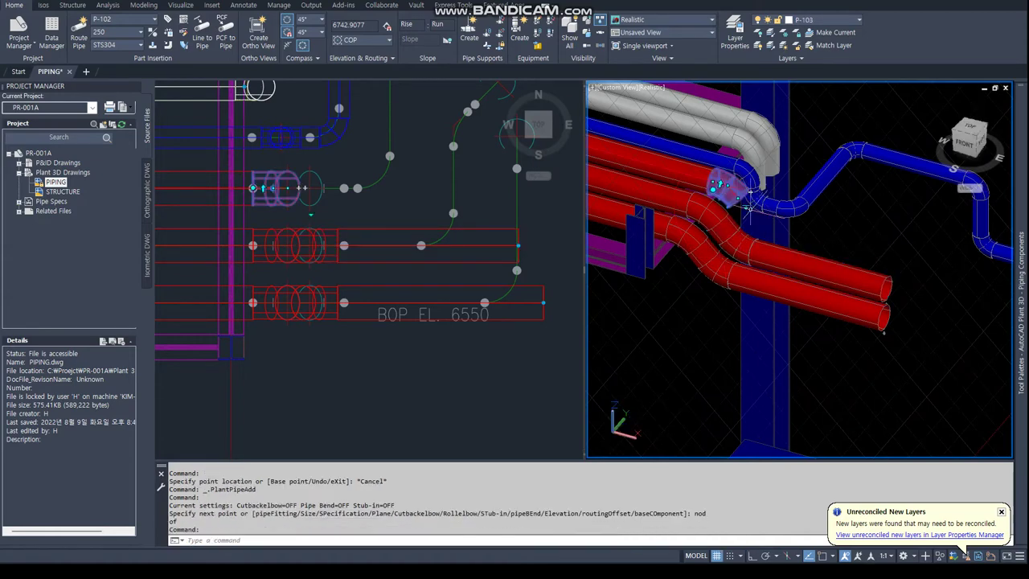
scroll(735, 199, up, 2)
scroll(743, 207, up, 2)
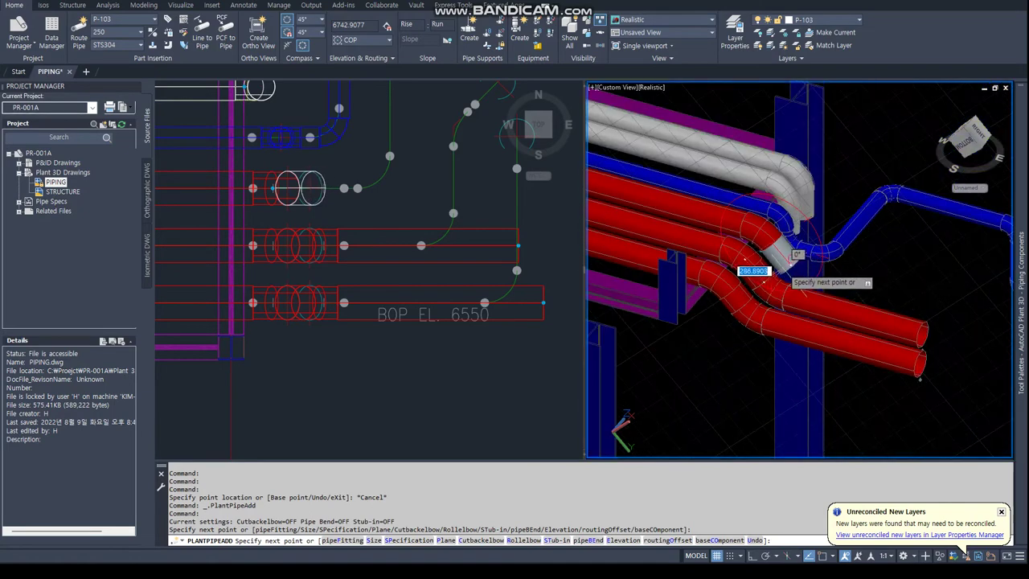
click(772, 270)
click(882, 284)
End the routing and delete the two unwanted fittings it created.
key(Escape)
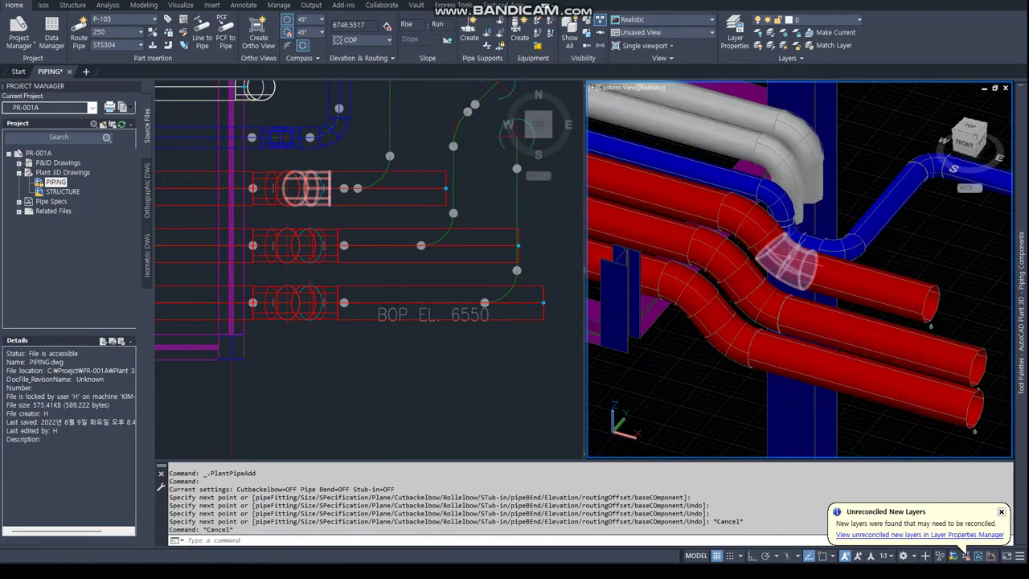
click(776, 241)
key(Delete)
click(796, 257)
key(Delete)
Move the new straight pipe segment to elevation 6550.
click(851, 271)
click(852, 272)
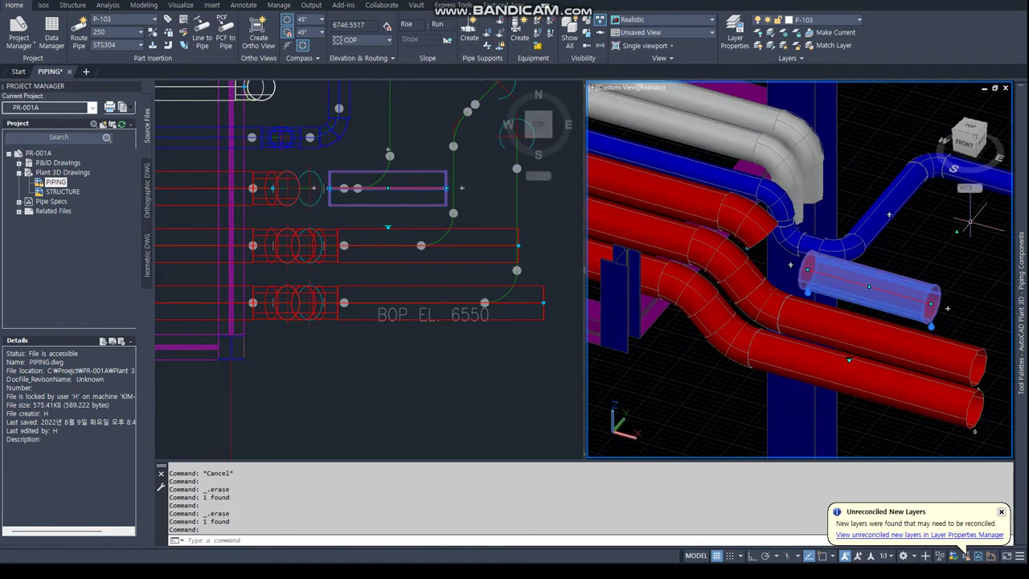
click(931, 326)
text(655)
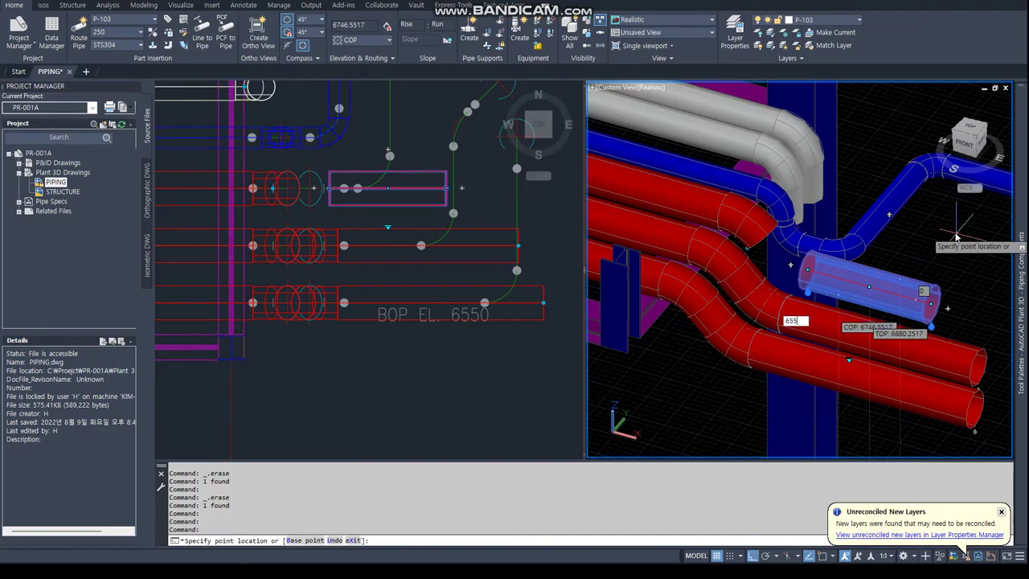
text(0)
key(Return)
key(Escape)
key(Escape)
Begin a new pipe from the fitting end with a node snap.
scroll(773, 248, up, 3)
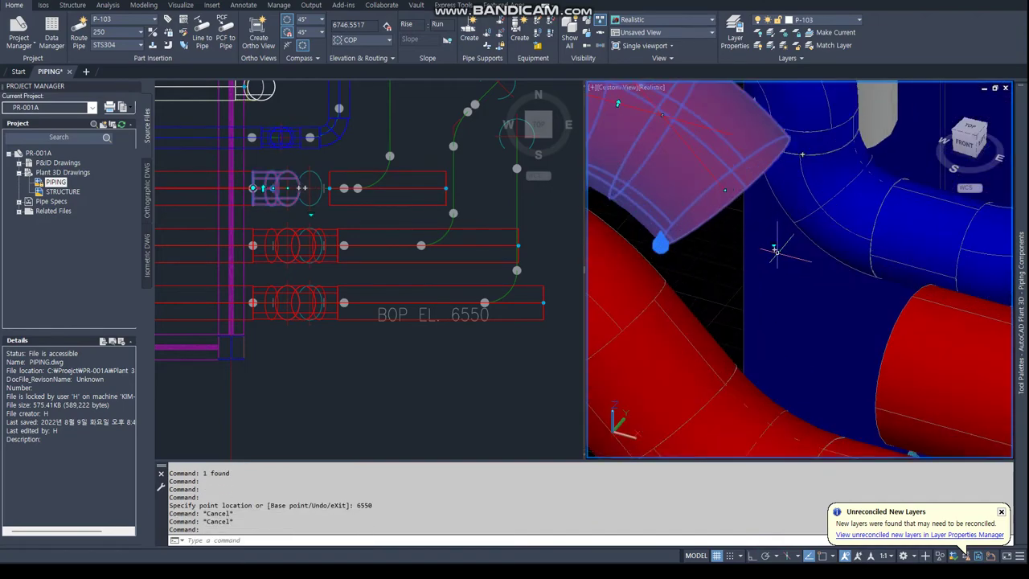
scroll(774, 249, up, 2)
click(768, 201)
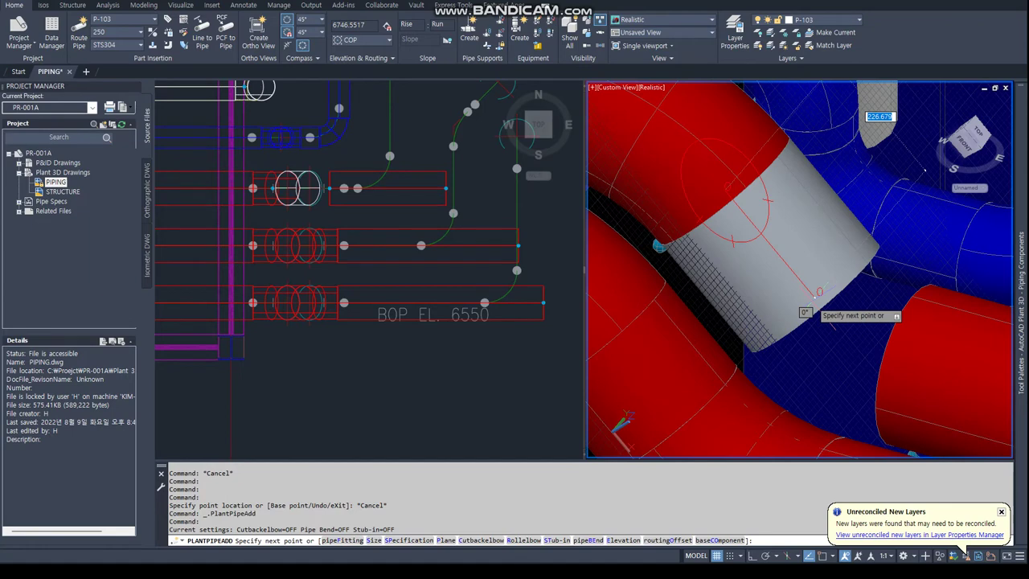
key(Return)
Try stretching the new pipe's end with a perpendicular snap, then cancel the stretch.
scroll(813, 305, down, 5)
click(390, 156)
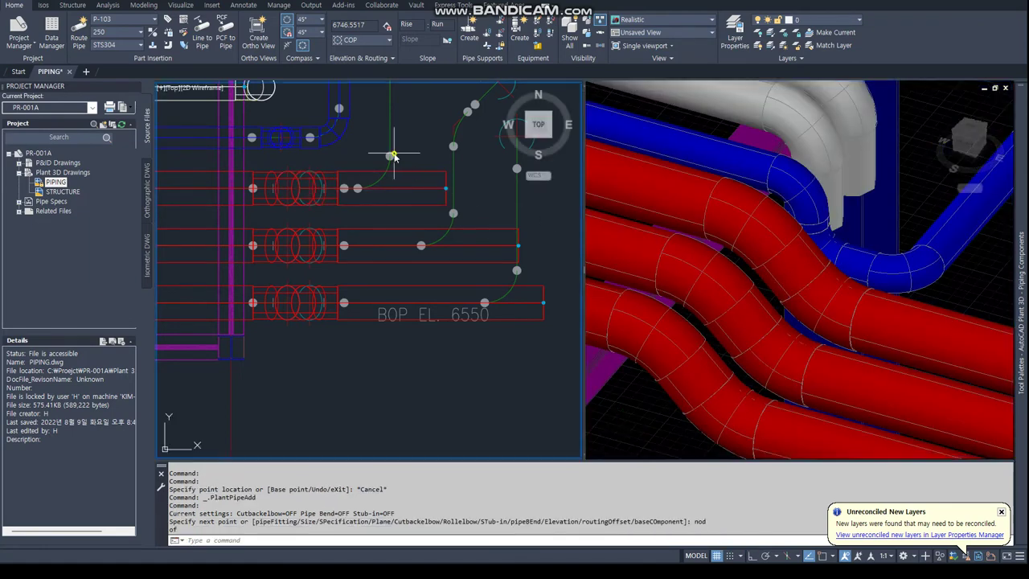
click(446, 187)
click(446, 187)
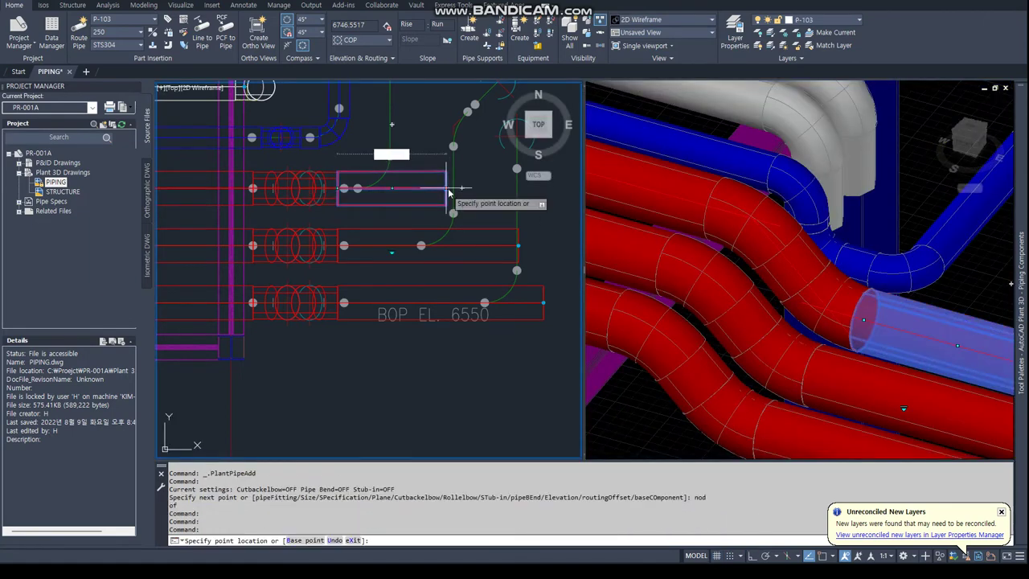
text(per)
key(Return)
key(Escape)
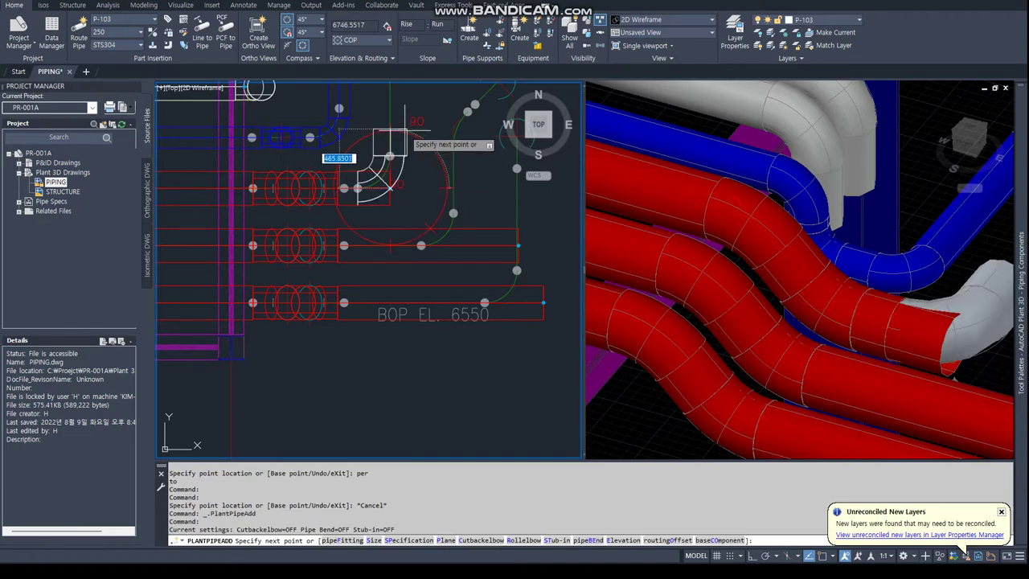
Start a new pipe from the pipe end, adding an elbow at a perpendicular point and a centre point.
middle_drag(410, 188, 418, 410)
click(396, 252)
text(per)
key(Return)
click(439, 251)
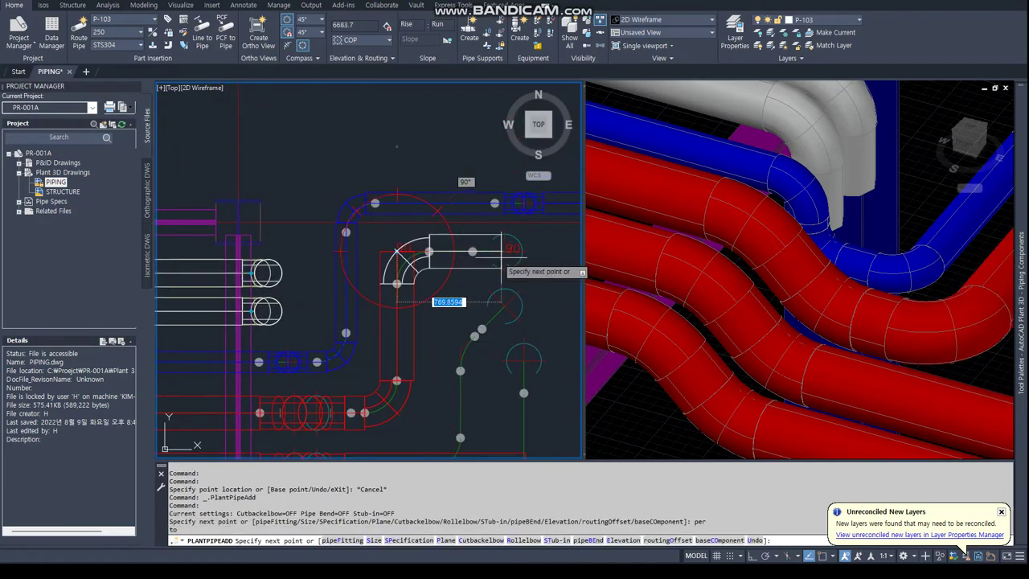
text(cen)
key(Return)
click(916, 296)
shift+middle_drag(916, 295, 771, 305)
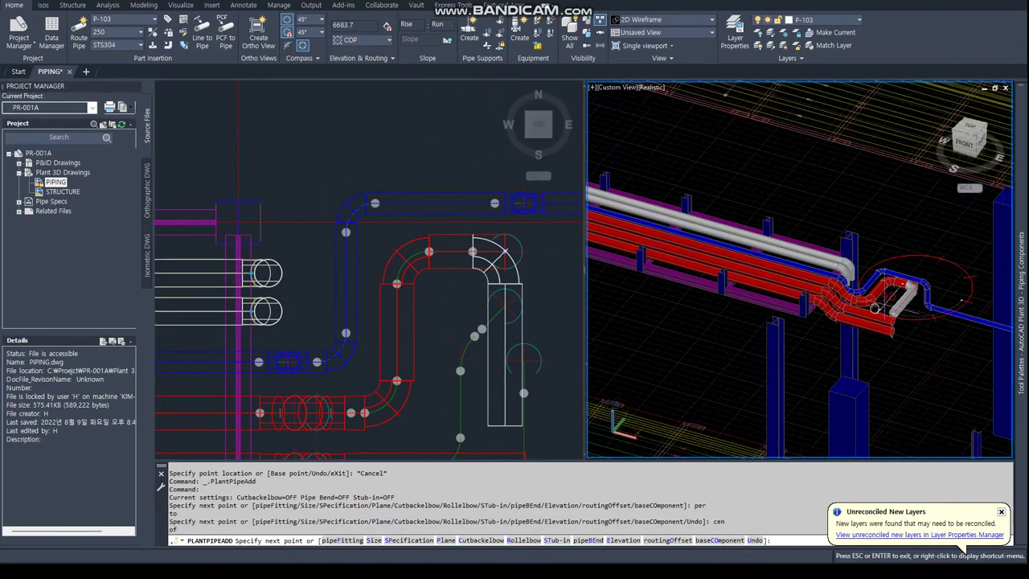
click(753, 309)
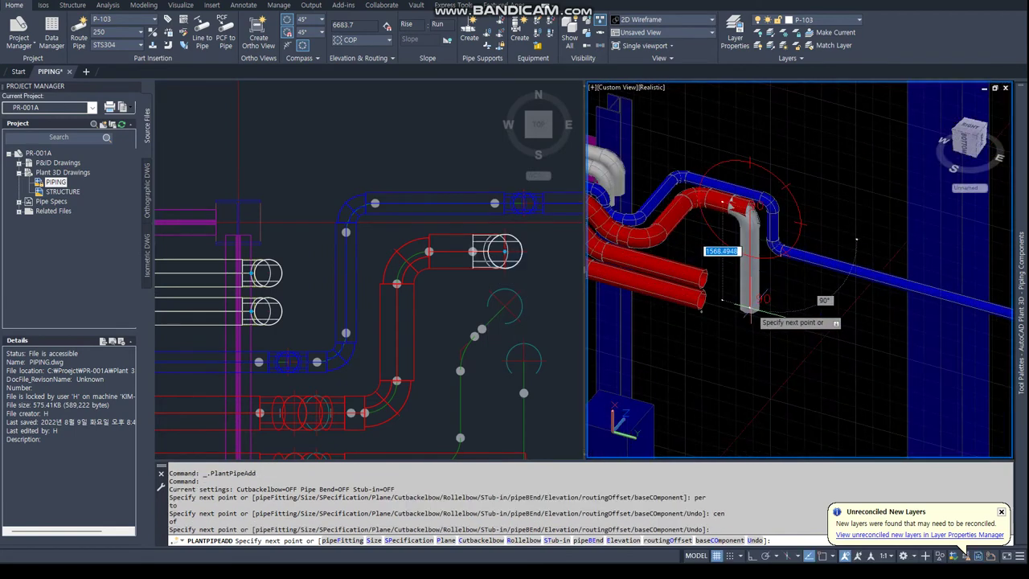
Add a 500 vertical segment and a 200 horizontal segment, then undo the last segment.
key(Return)
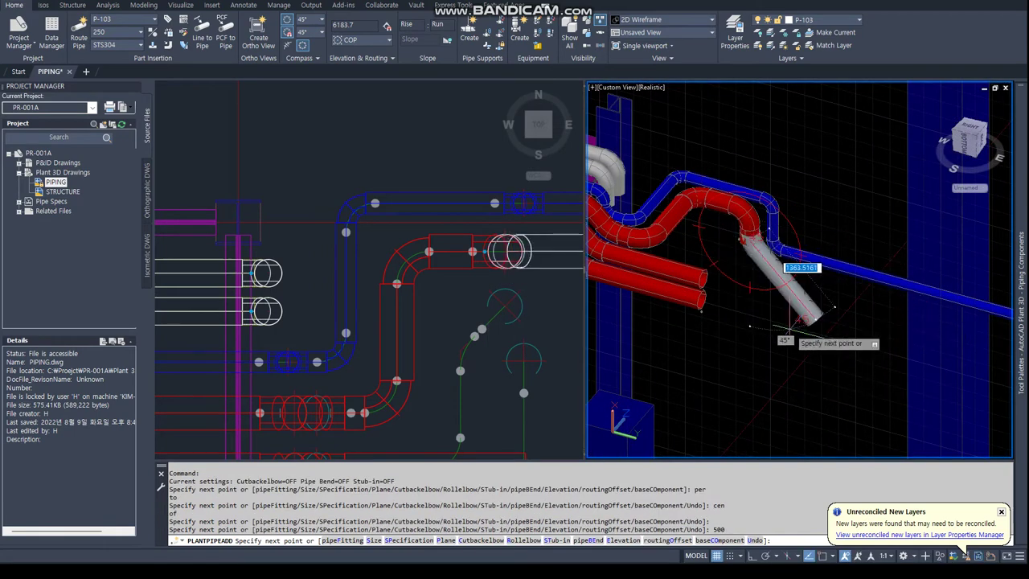
text(0)
key(Return)
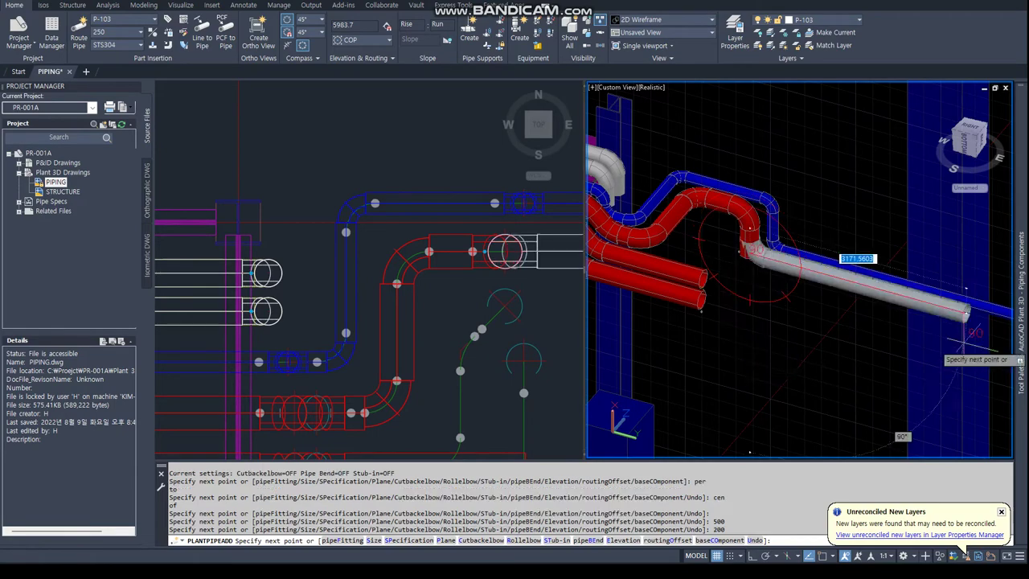
click(537, 286)
scroll(393, 239, down, 3)
scroll(393, 234, down, 3)
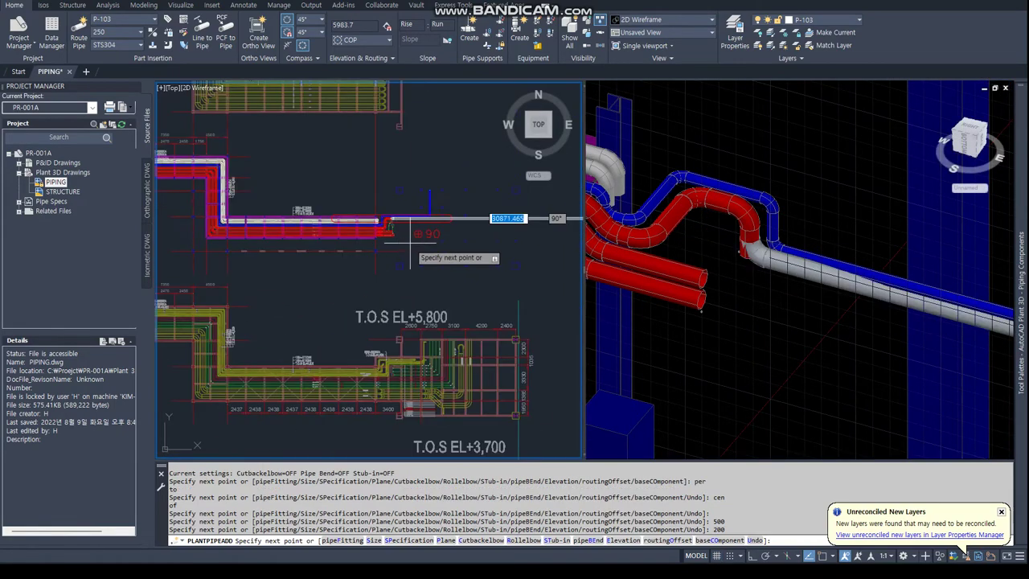
scroll(447, 345, up, 5)
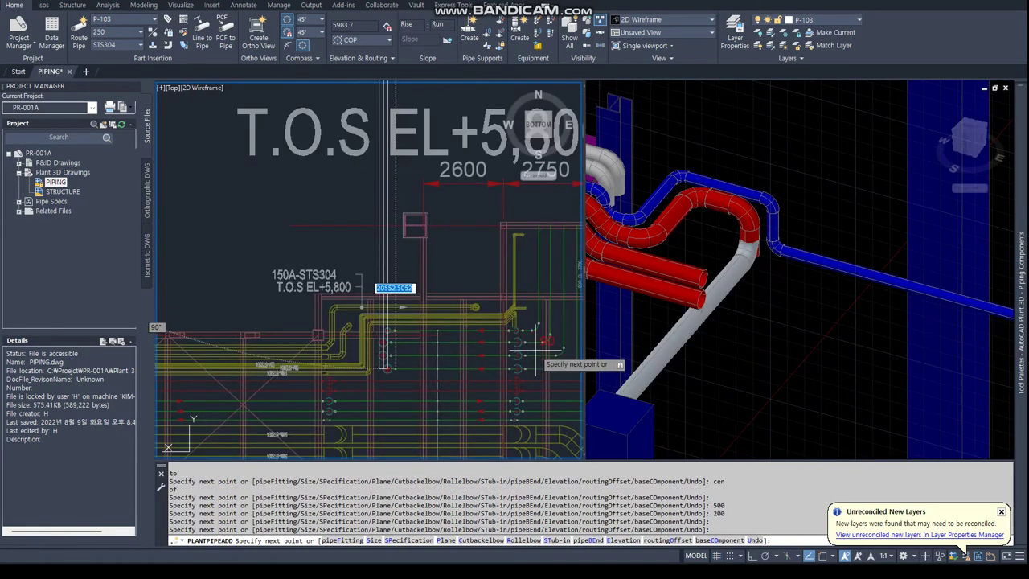
scroll(493, 329, up, 3)
text(n)
key(Return)
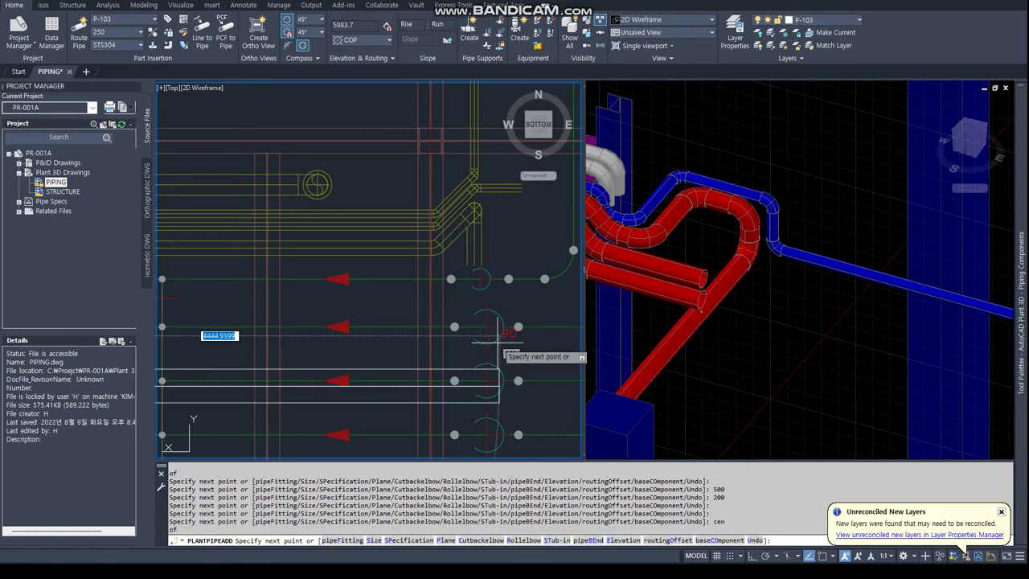
scroll(482, 341, down, 3)
key(Return)
Continue the pipe with a perpendicular-snapped vertical drop through the steel rack.
scroll(416, 365, up, 3)
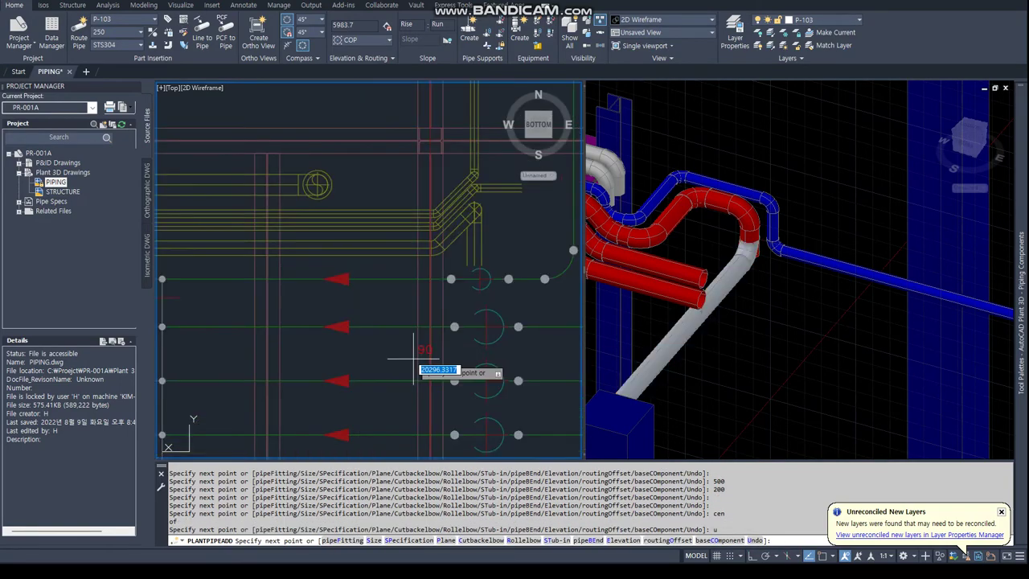
scroll(501, 264, down, 4)
scroll(371, 301, down, 2)
scroll(371, 302, up, 3)
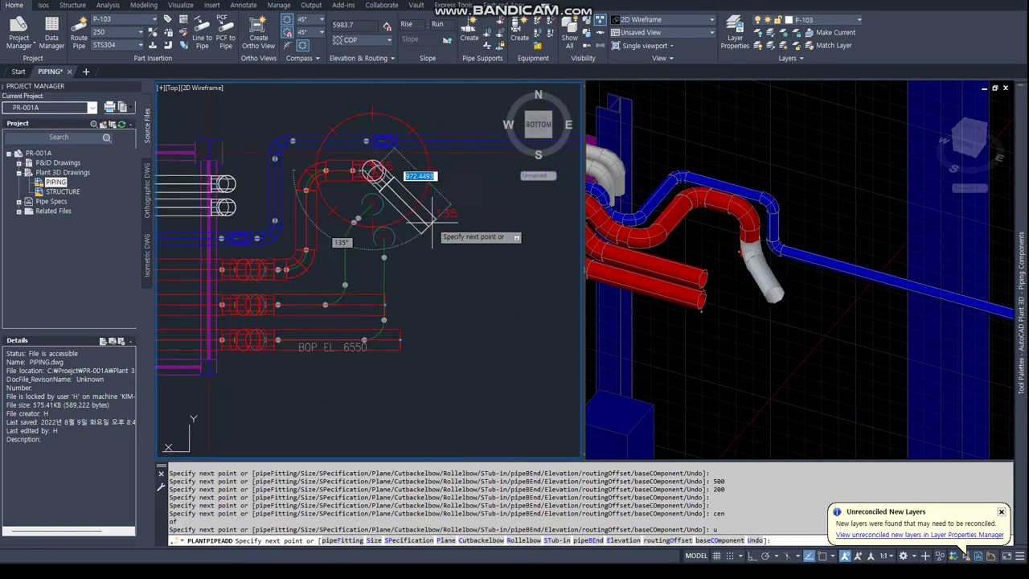
scroll(460, 317, up, 2)
scroll(460, 320, up, 5)
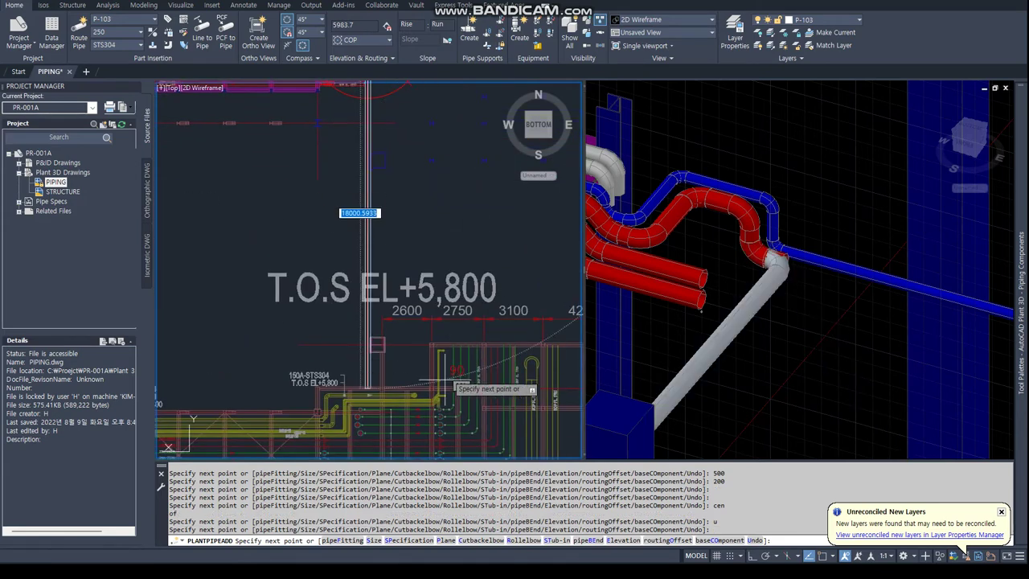
text(per)
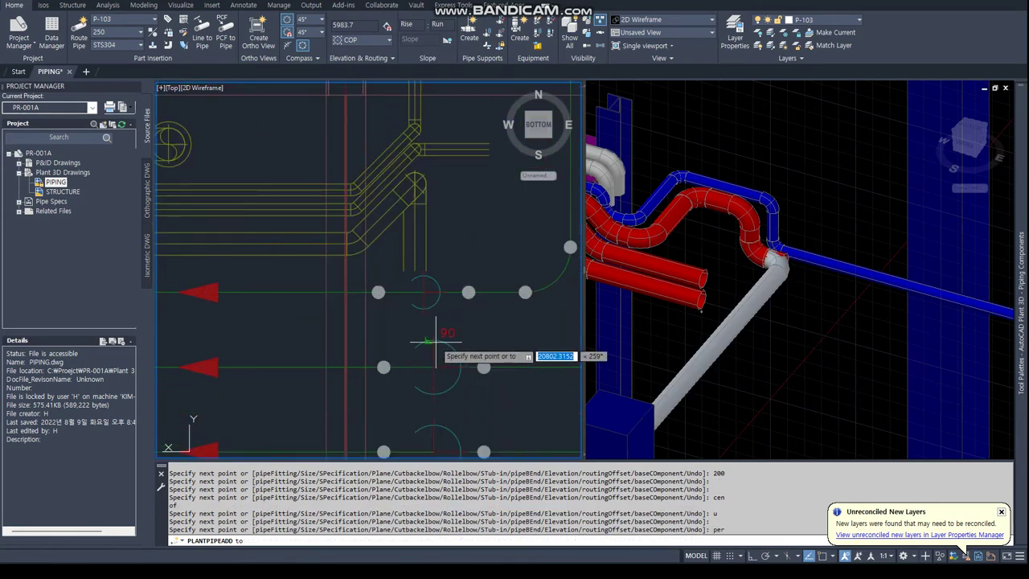
key(Return)
click(858, 339)
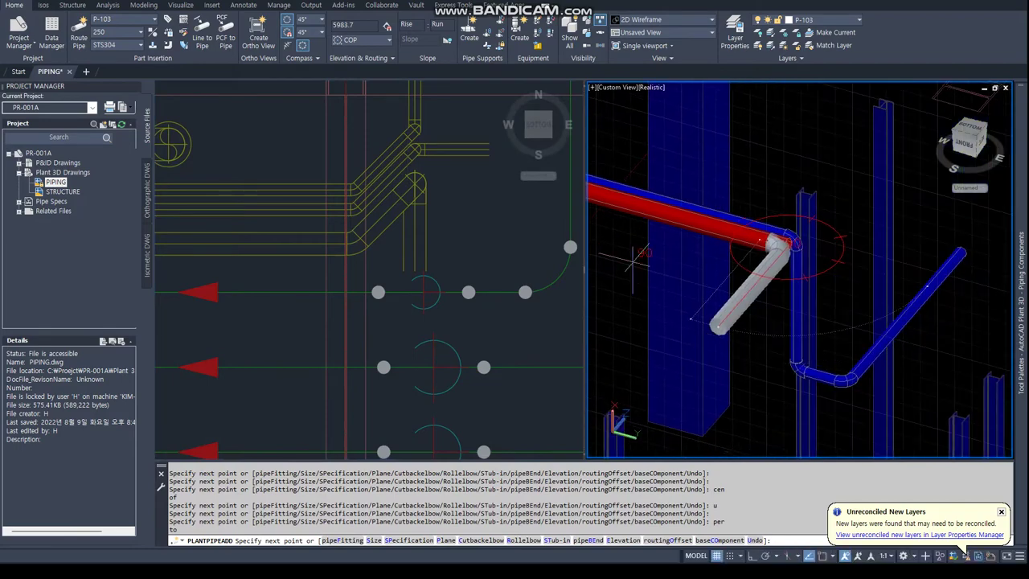
shift+middle_drag(858, 339, 757, 321)
click(756, 319)
click(758, 316)
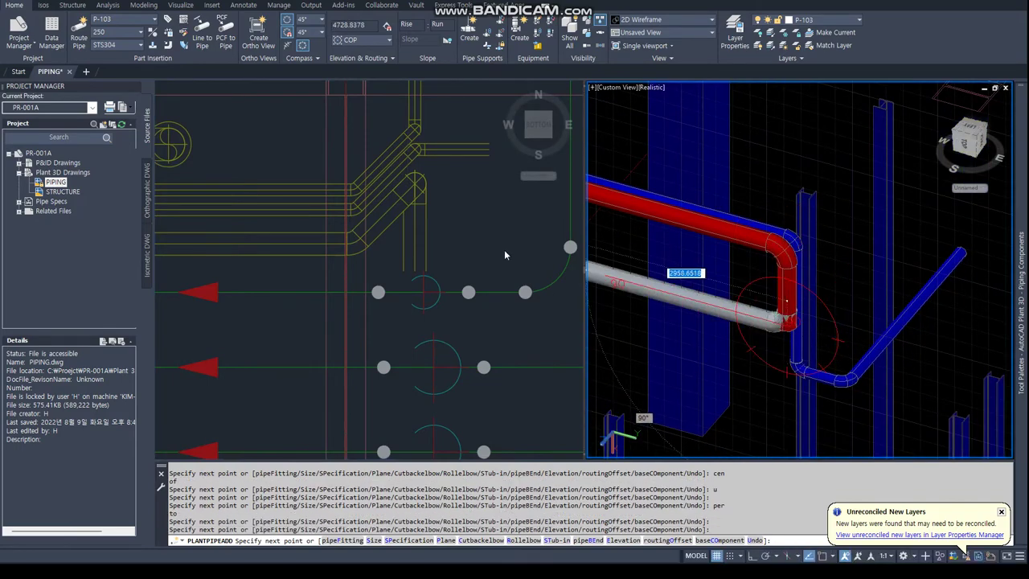
Route the final diagonal leg beside the blue pipe using a perpendicular snap, then end routing.
click(524, 266)
scroll(524, 269, down, 3)
mouse_move(522, 270)
middle_down()
mouse_move(410, 360)
mouse_move(458, 221)
middle_up()
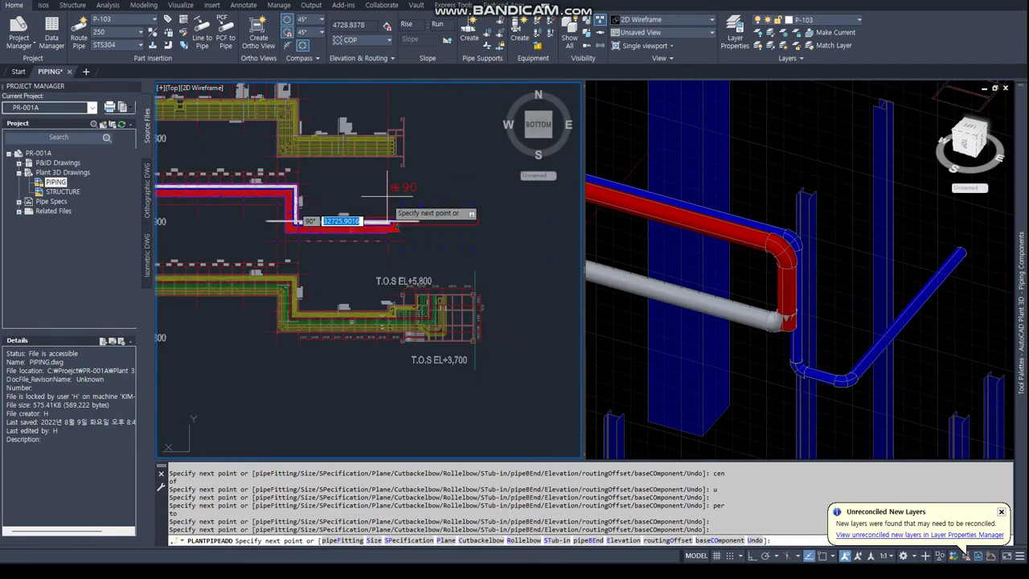
scroll(458, 233, up, 3)
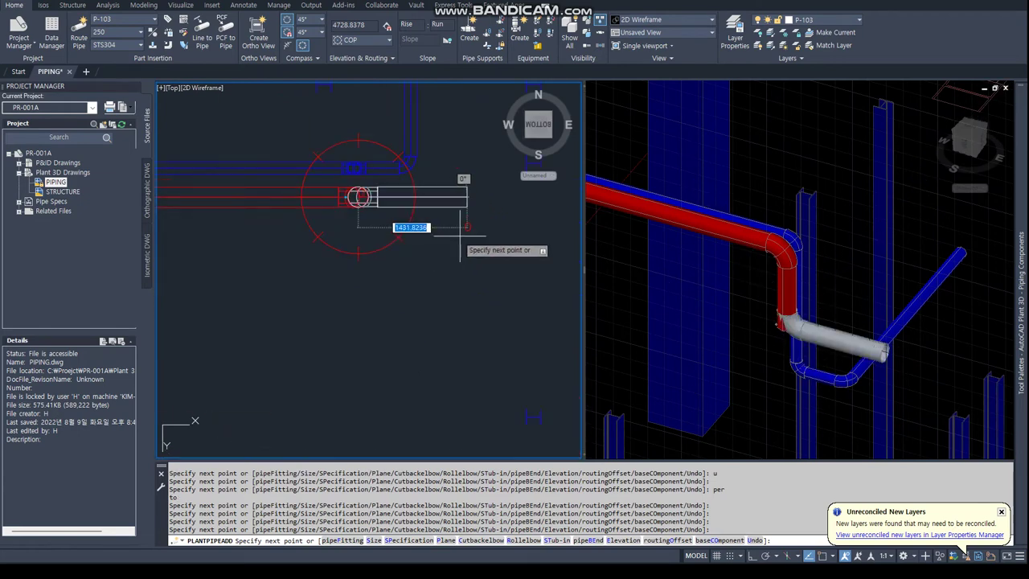
scroll(402, 278, down, 3)
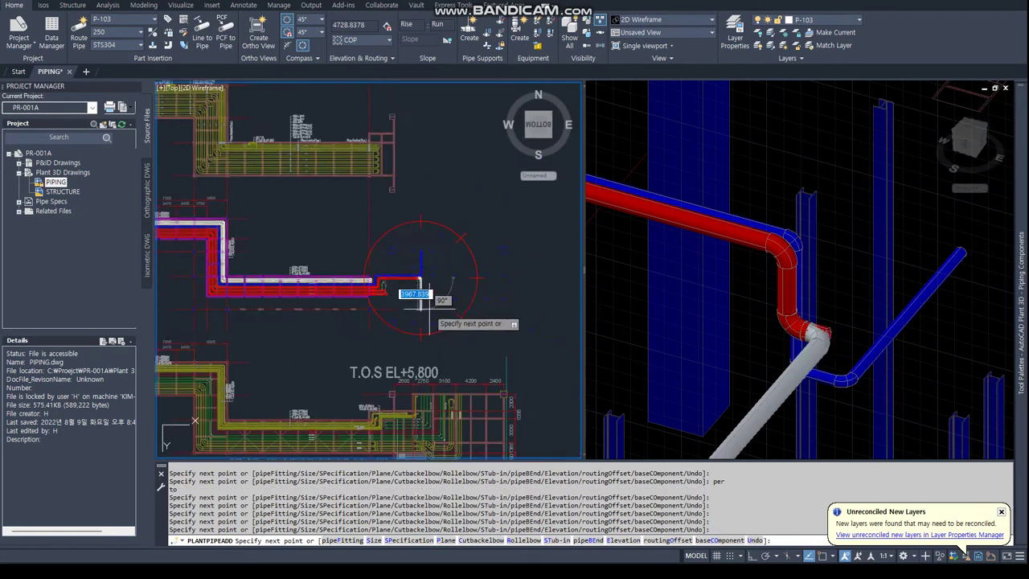
scroll(361, 289, down, 2)
scroll(331, 293, up, 4)
text(p)
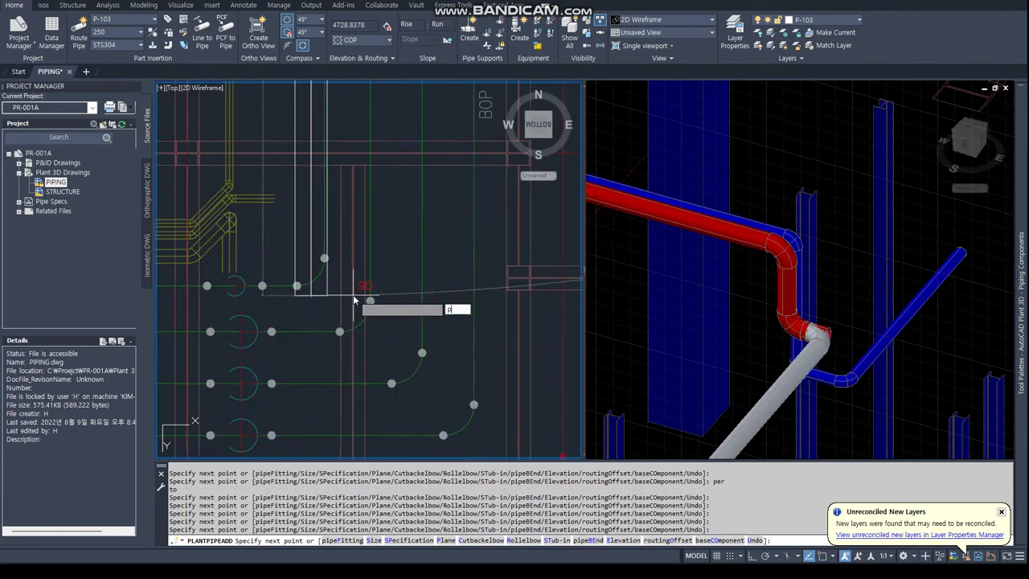
text(er)
key(Return)
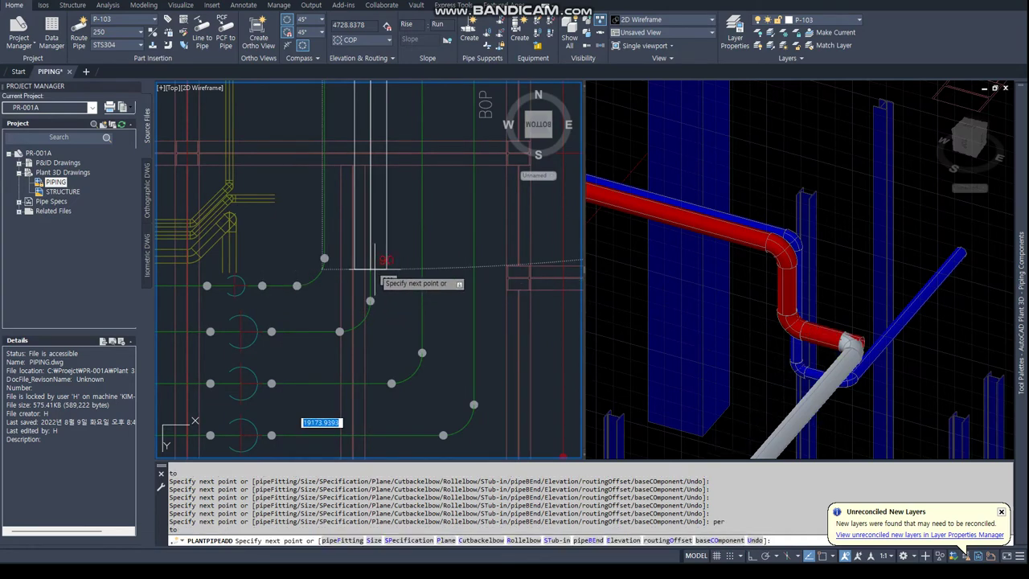
scroll(375, 268, down, 3)
scroll(402, 287, up, 3)
scroll(402, 322, up, 2)
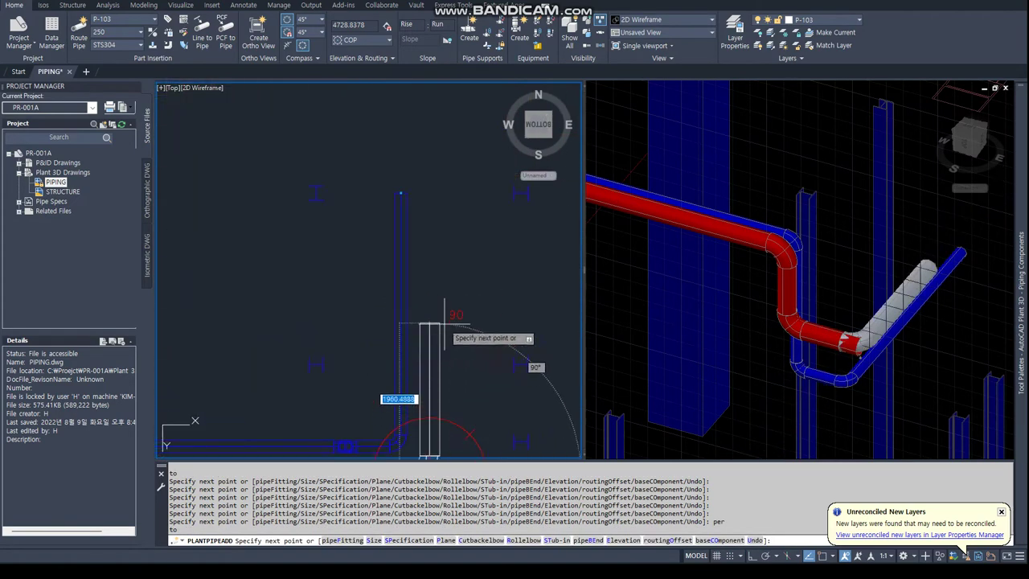
click(428, 298)
key(Escape)
key(Escape)
click(428, 303)
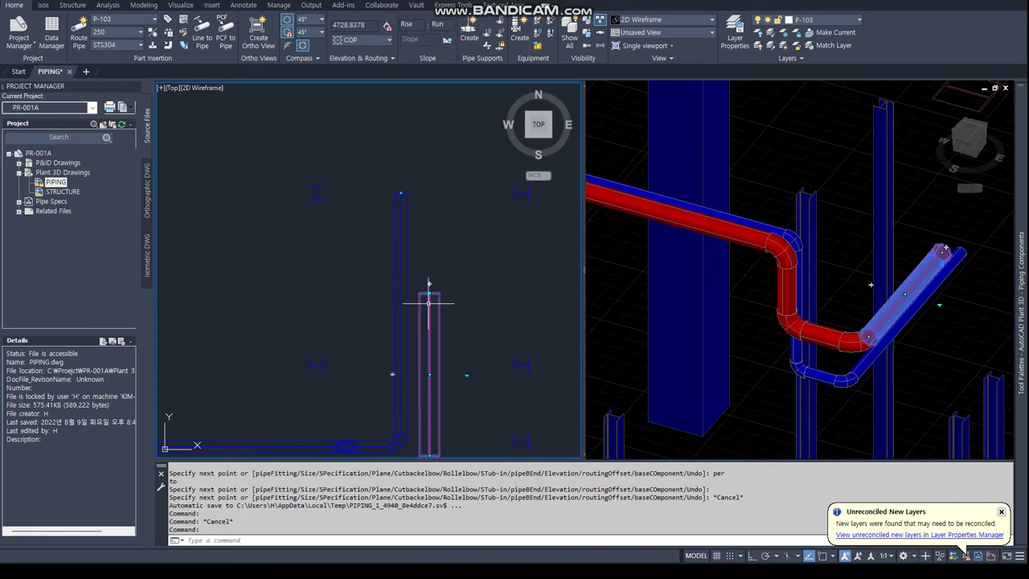
Stretch the new pipe's top end onto a node using a NOD snap.
click(429, 284)
text(nod)
key(Return)
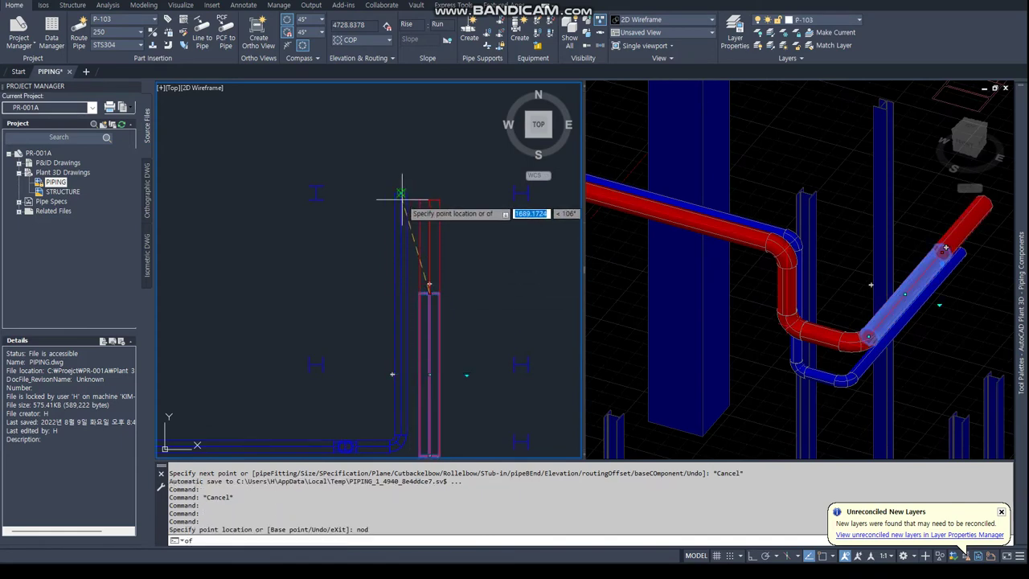
click(426, 197)
key(Escape)
key(Escape)
Set the blue diagonal pipe's bottom elevation to 5800 with the Change Pipe Elevation grip.
click(874, 302)
click(912, 312)
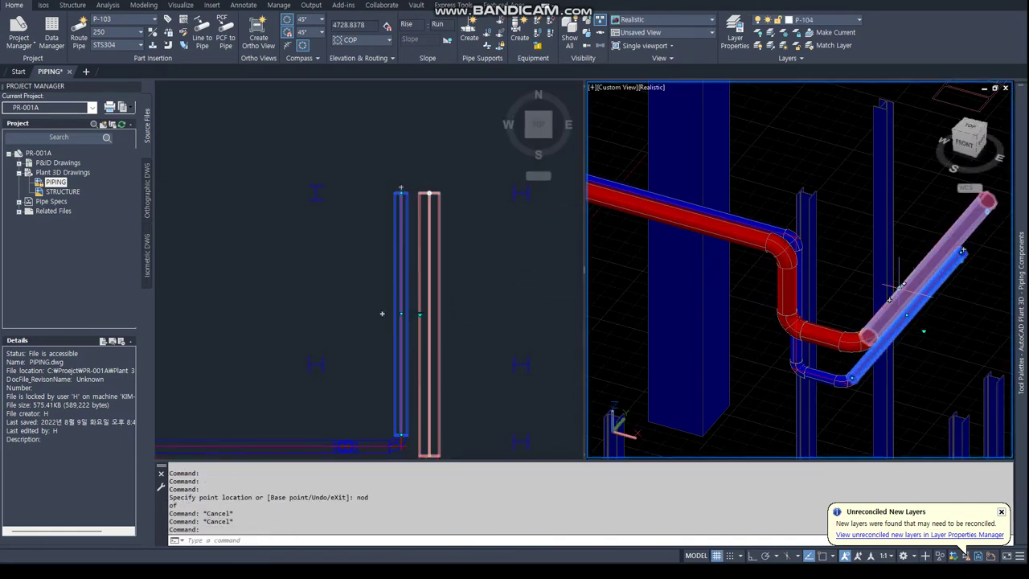
click(899, 286)
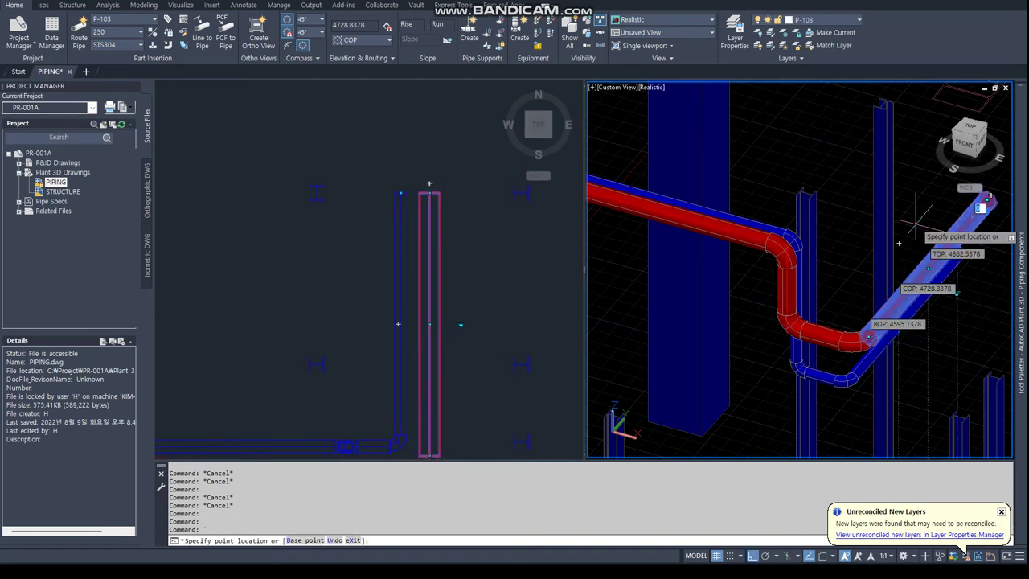
key(Return)
key(Escape)
key(Escape)
scroll(852, 314, up, 3)
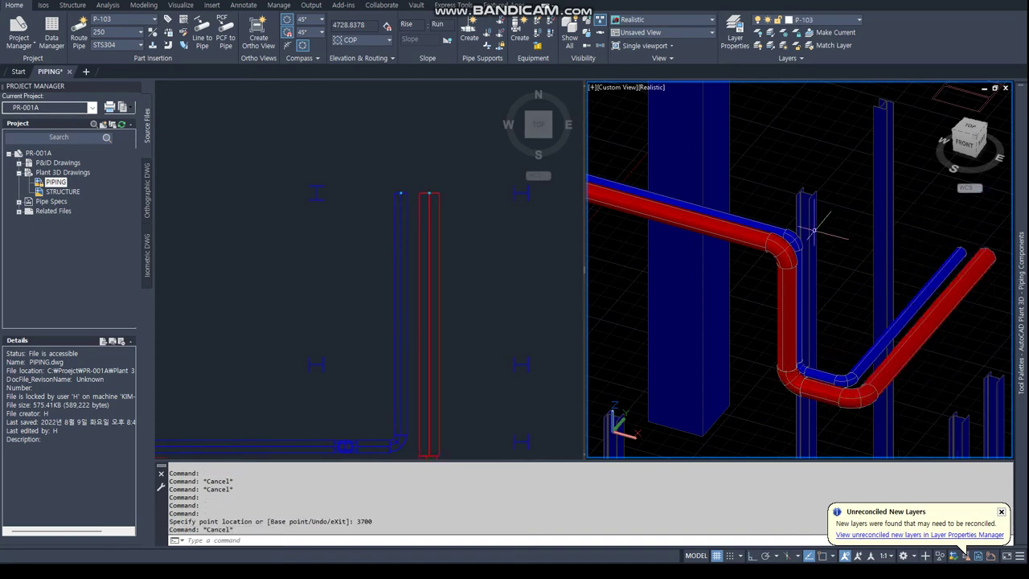
scroll(852, 313, up, 2)
click(854, 318)
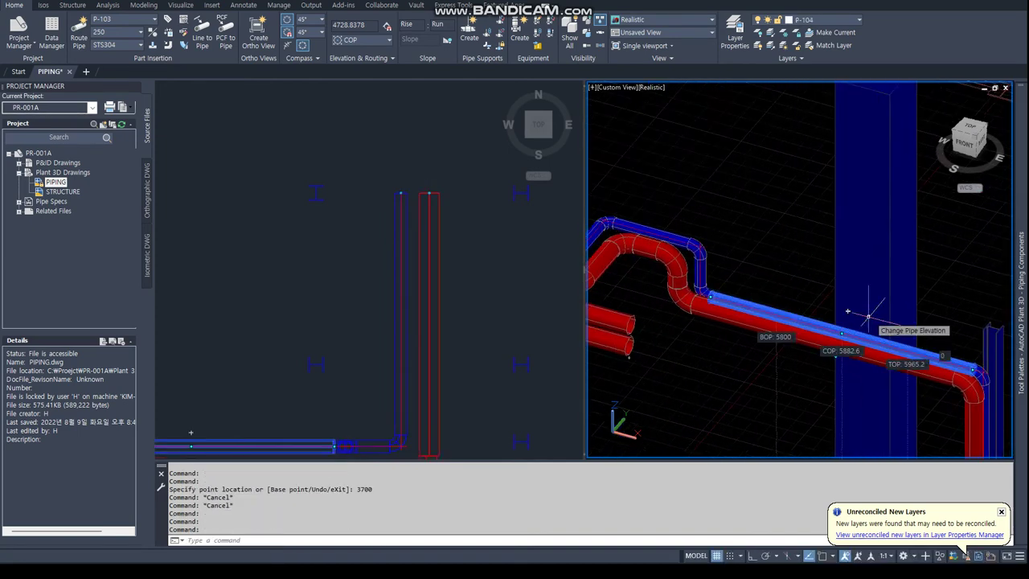
key(Escape)
key(Escape)
click(869, 313)
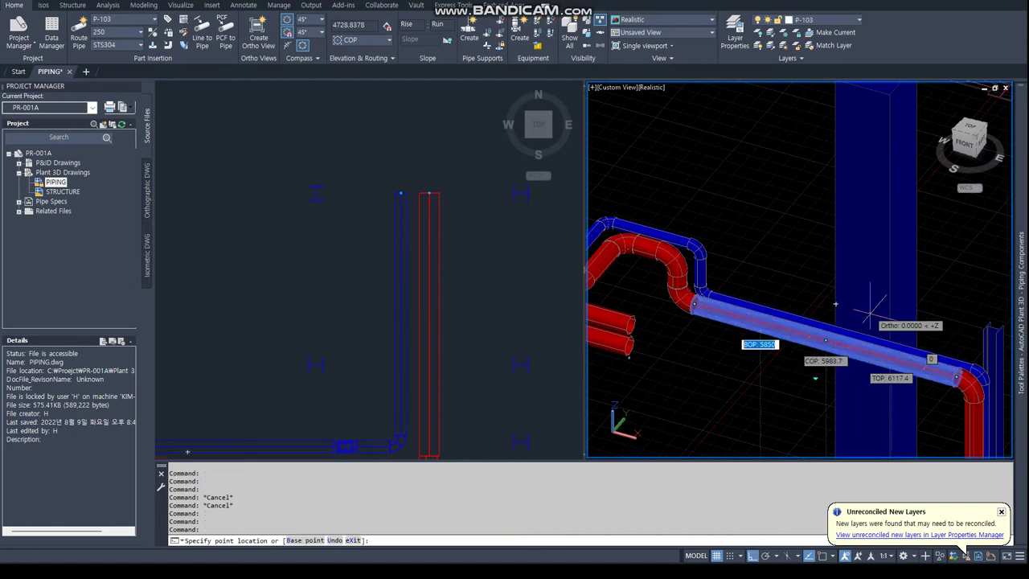
text(0)
key(Return)
key(Escape)
key(Escape)
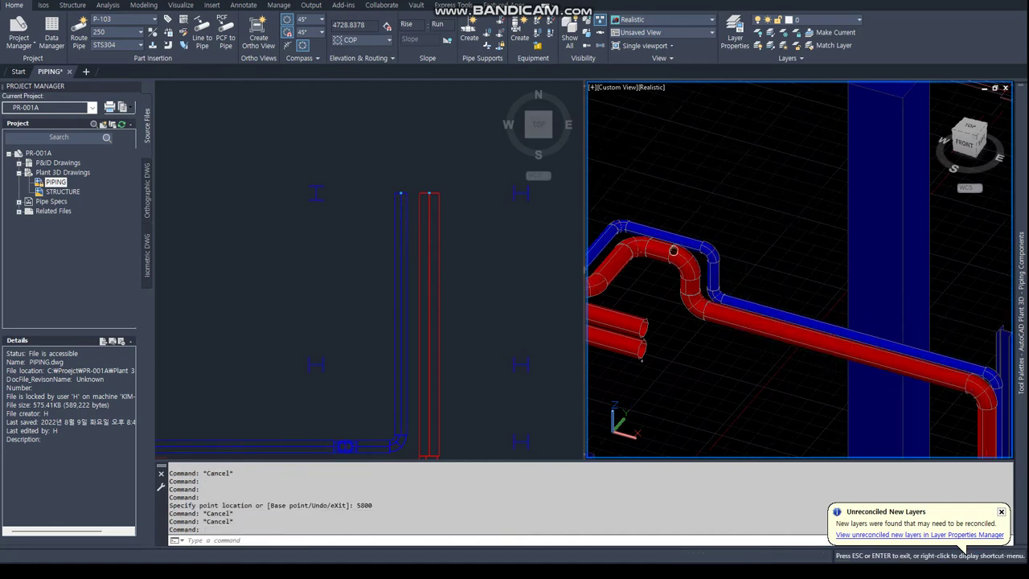
Window-select the pipes, then orbit the 3D model to a lower angle to review the bends.
scroll(836, 305, down, 3)
click(757, 257)
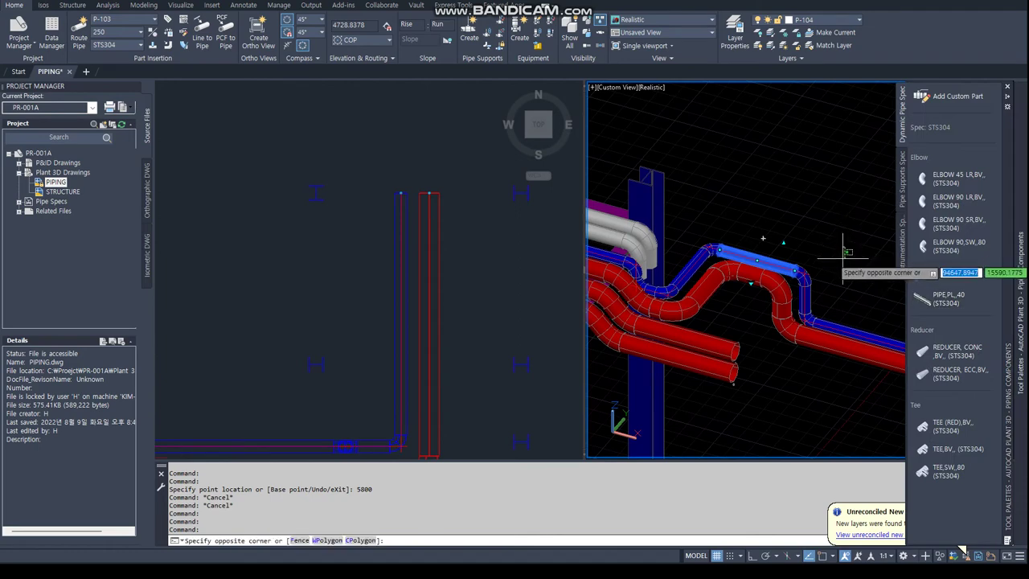
click(790, 242)
key(Escape)
key(Escape)
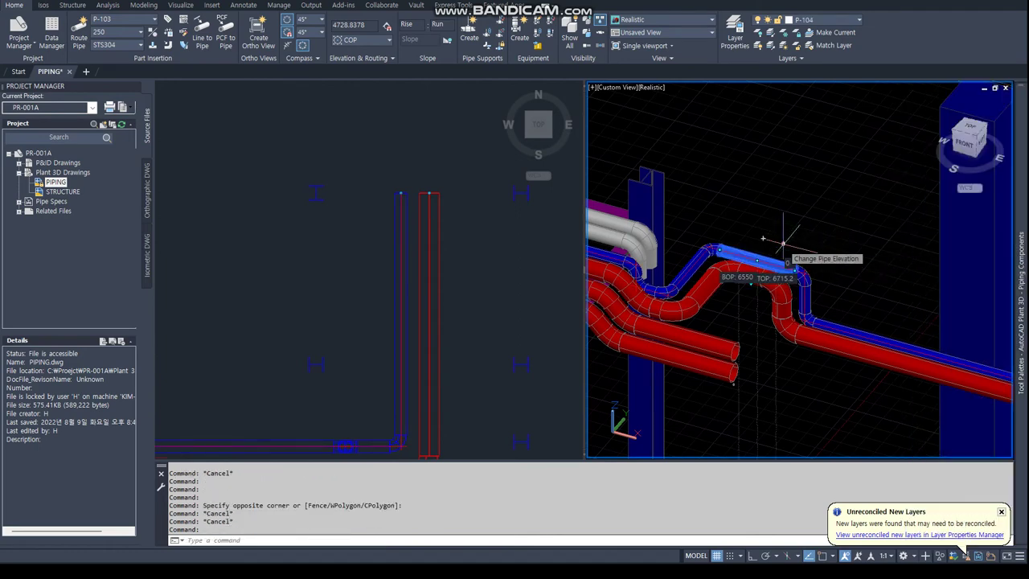
key(Escape)
key(Escape)
scroll(768, 257, up, 3)
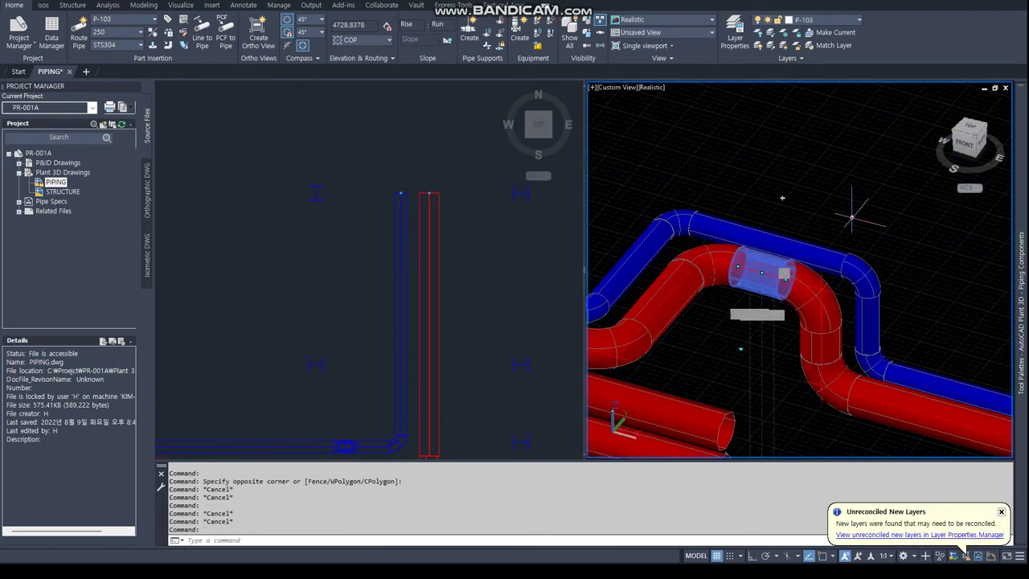
scroll(809, 239, up, 2)
scroll(928, 203, up, 1)
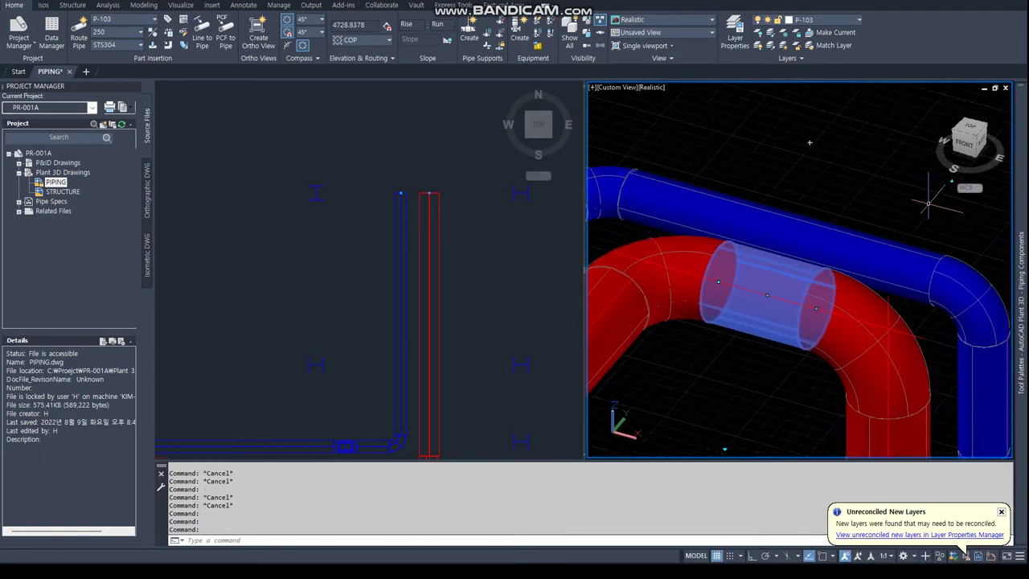
scroll(952, 186, down, 2)
scroll(924, 201, down, 1)
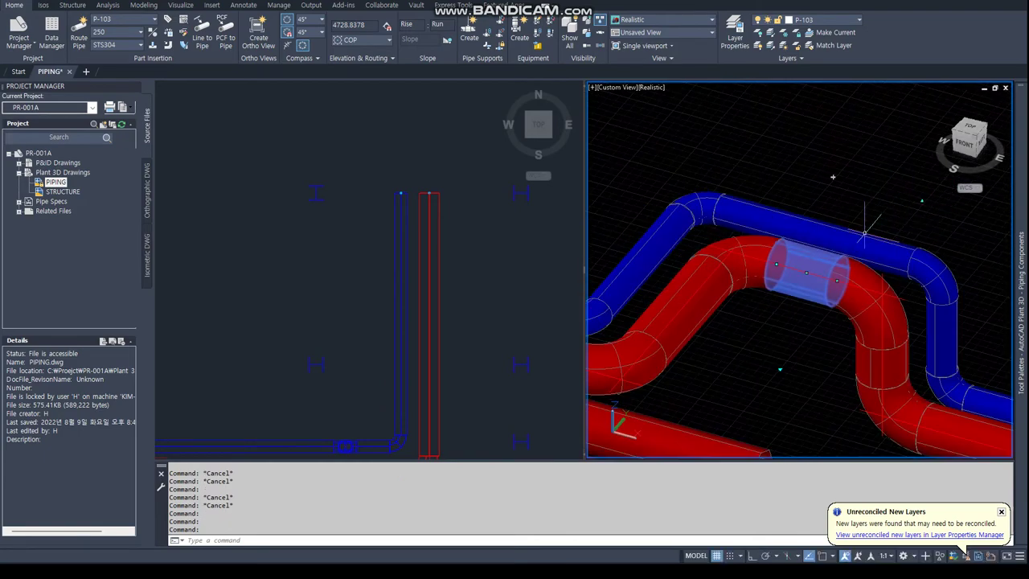
shift+middle_drag(864, 233, 836, 185)
Select the red pipe above the label and stretch its end with a perpendicular snap.
click(448, 259)
scroll(371, 347, down, 3)
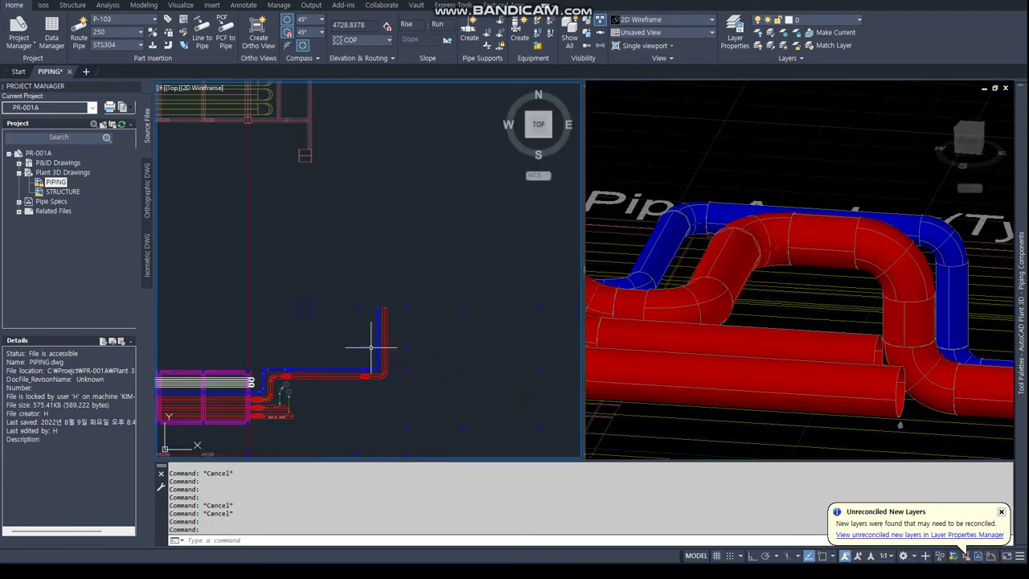
scroll(274, 402, up, 3)
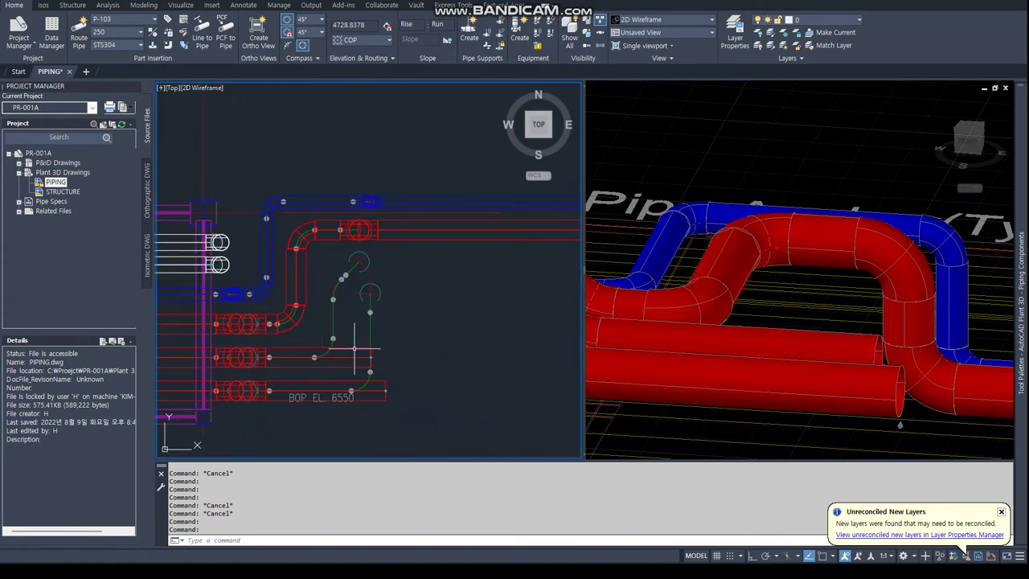
click(353, 348)
click(370, 357)
key(Return)
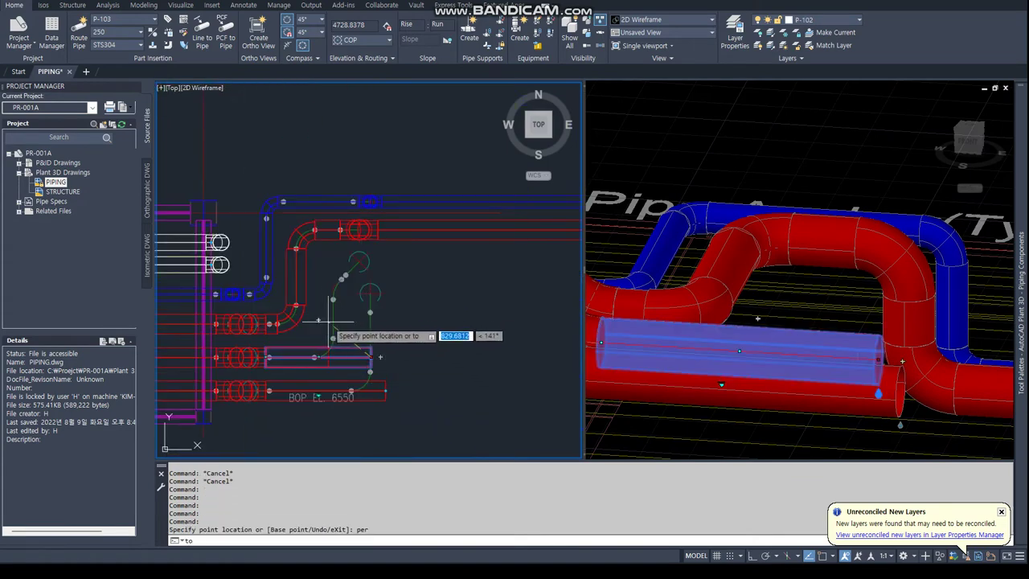
Start a new pipe at the red pipe's endpoint and turn it east with an elbow.
key(Escape)
click(343, 357)
text(ed)
key(Return)
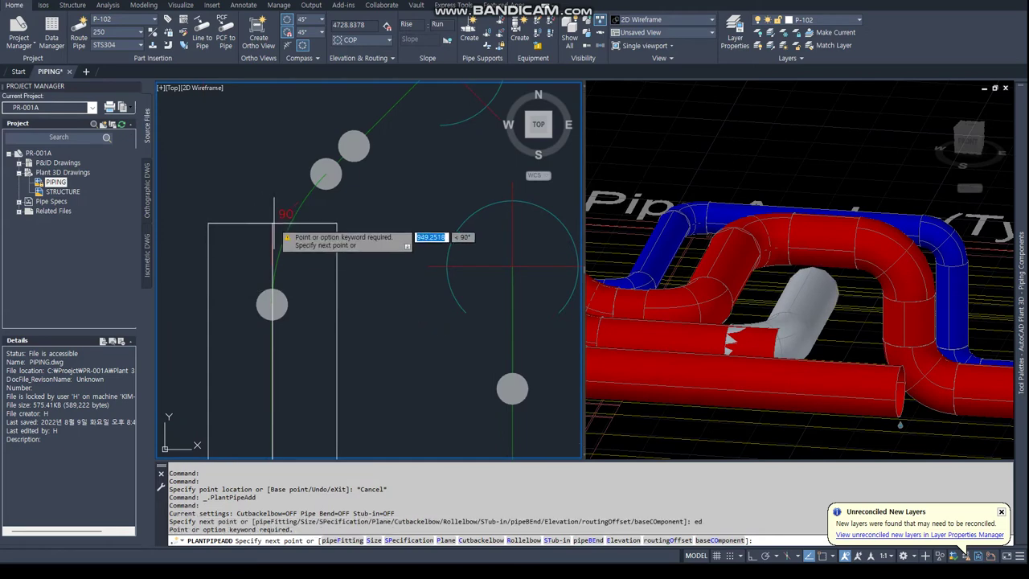
text(end)
key(Return)
click(422, 159)
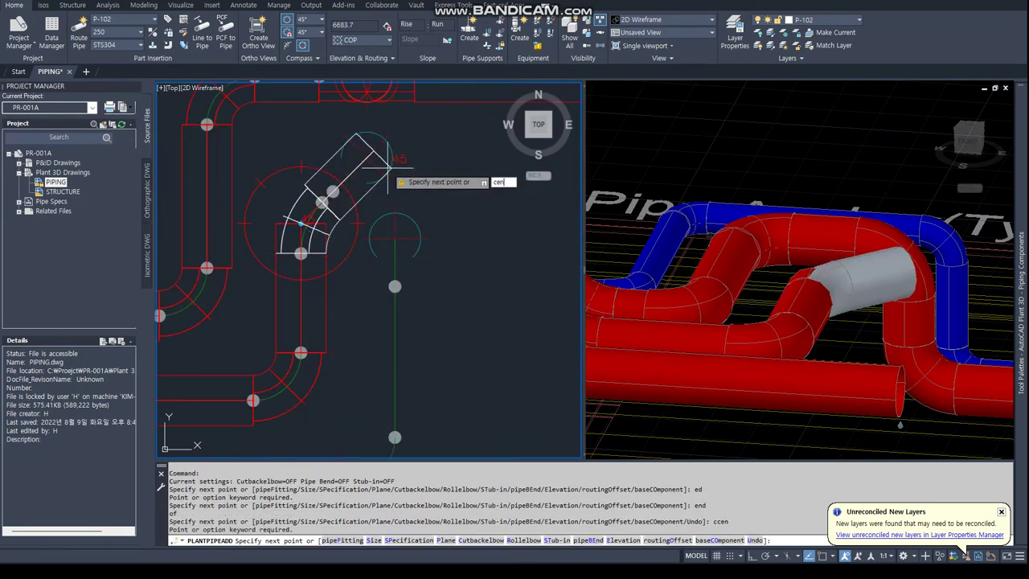
text(ccen)
key(Return)
text(cen)
key(Return)
Route the pipe through the rack via a centre point, a vertical run, a diagonal bend and a horizontal run.
click(876, 321)
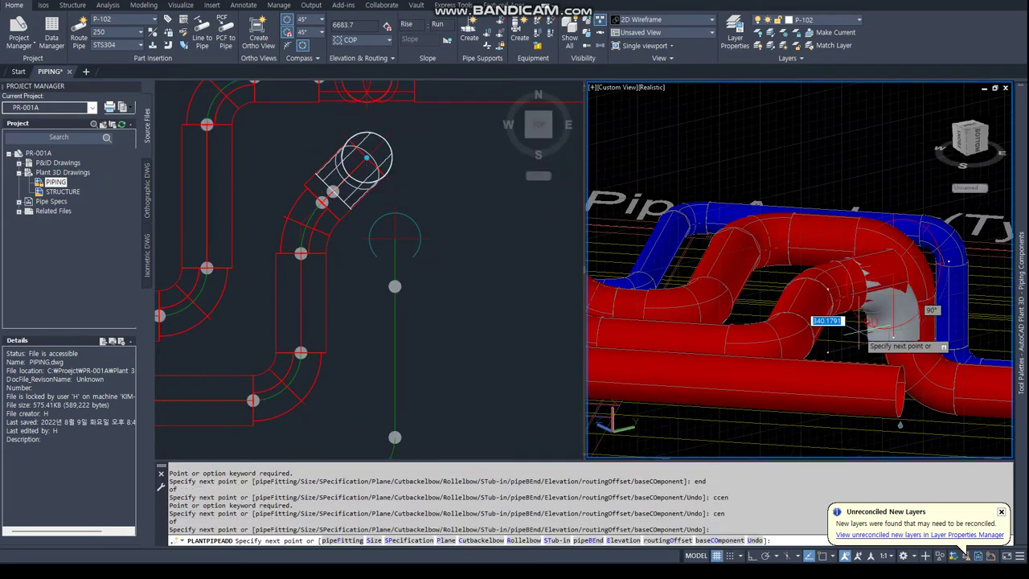
shift+middle_drag(876, 322, 792, 256)
click(792, 256)
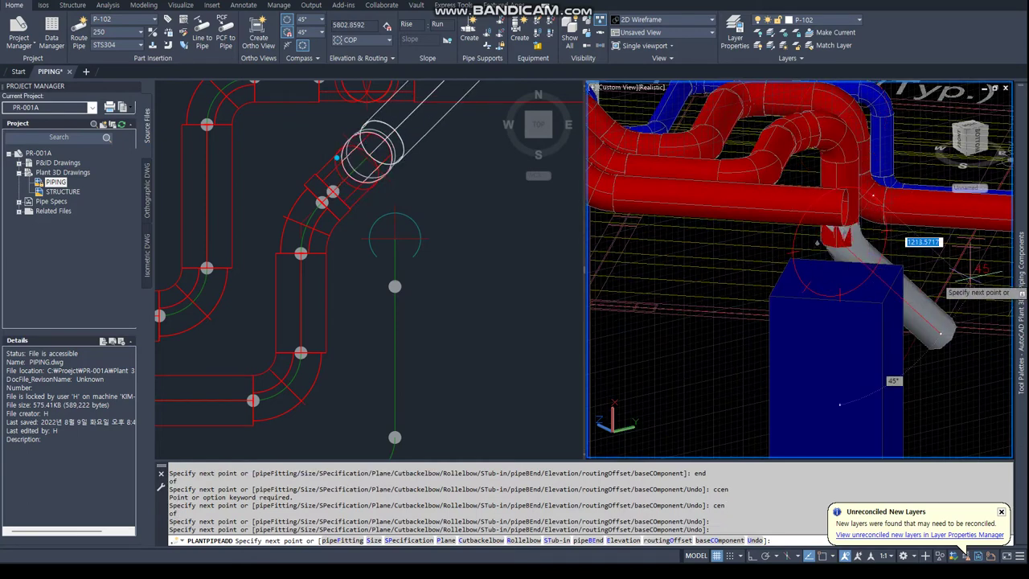
click(844, 233)
click(844, 231)
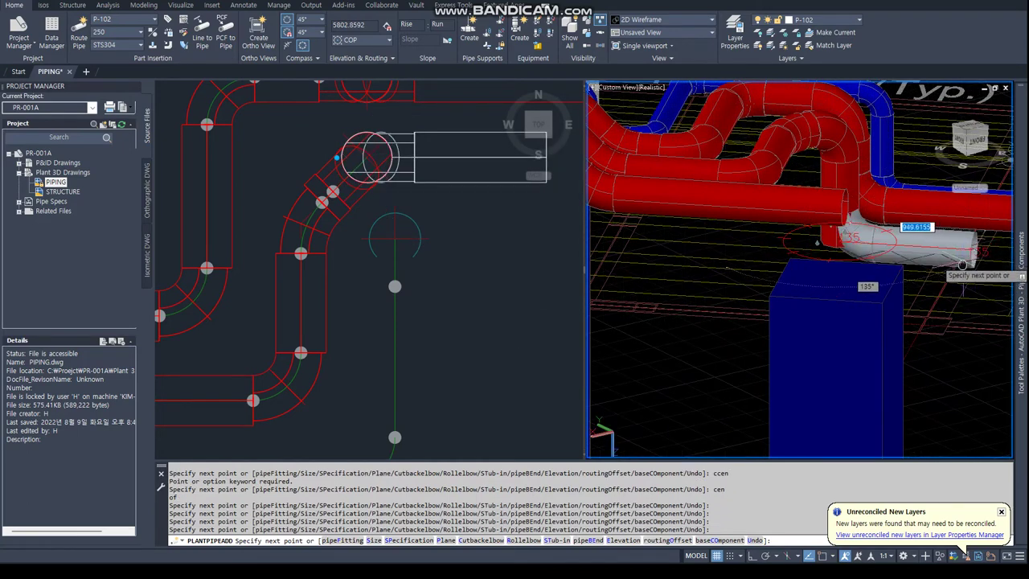
shift+middle_drag(924, 233, 731, 289)
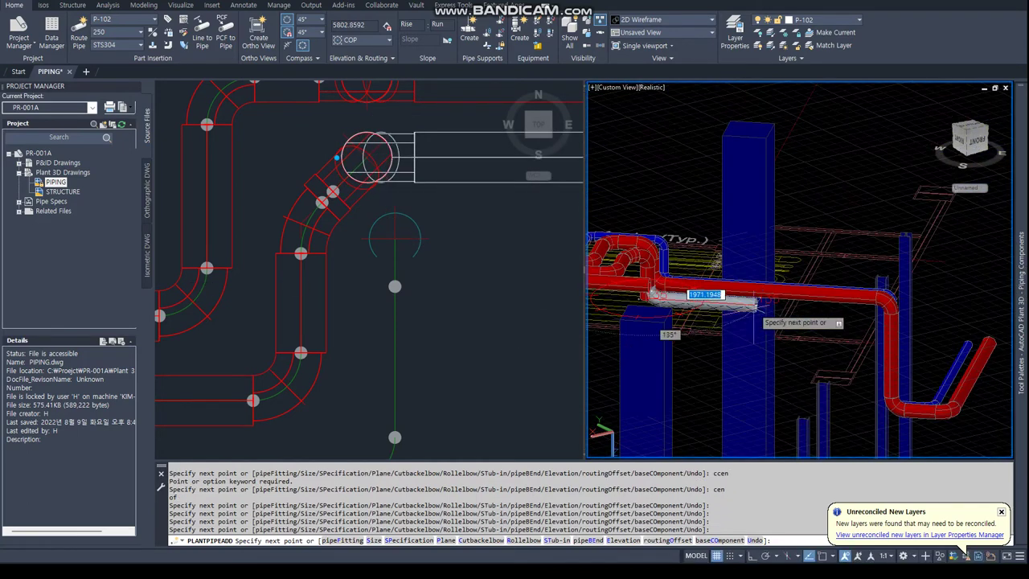
click(823, 318)
Join the new pipe perpendicular to the vertical red riser.
click(377, 277)
scroll(377, 277, down, 6)
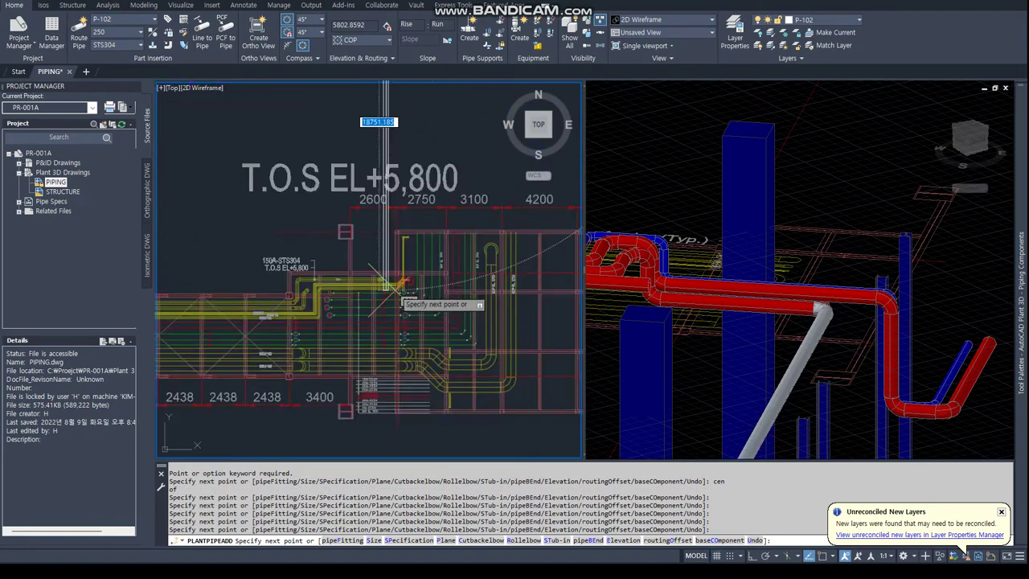
scroll(388, 287, up, 5)
key(Return)
scroll(438, 358, up, 5)
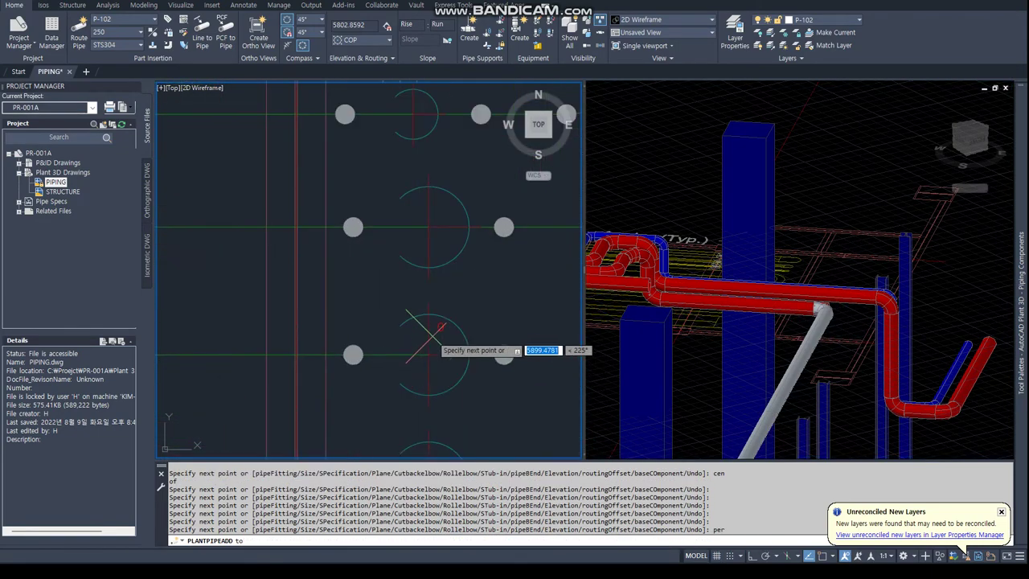
click(889, 378)
click(830, 361)
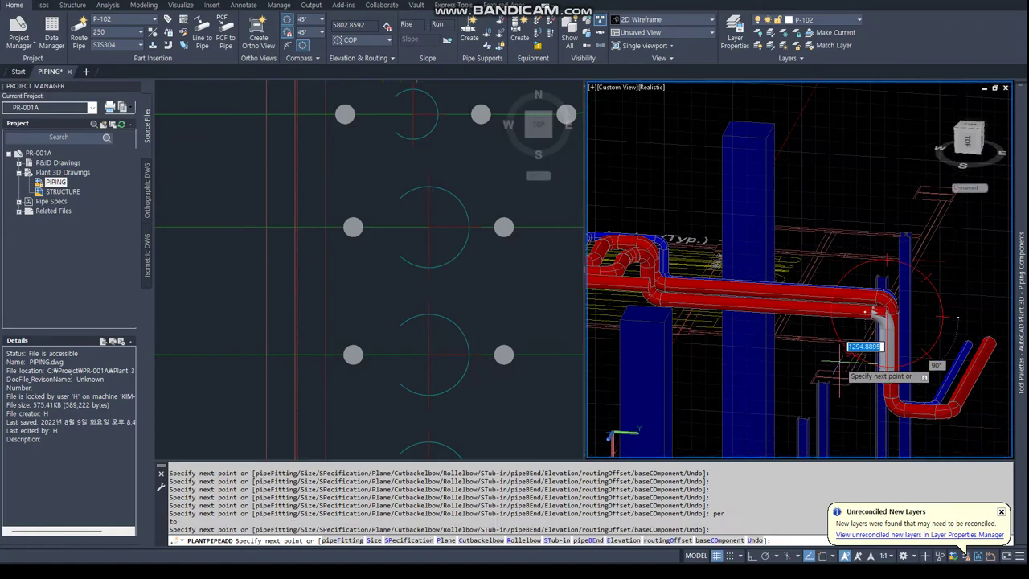
Place a final perpendicular-snapped pipe segment in the plan view and finish routing.
click(454, 293)
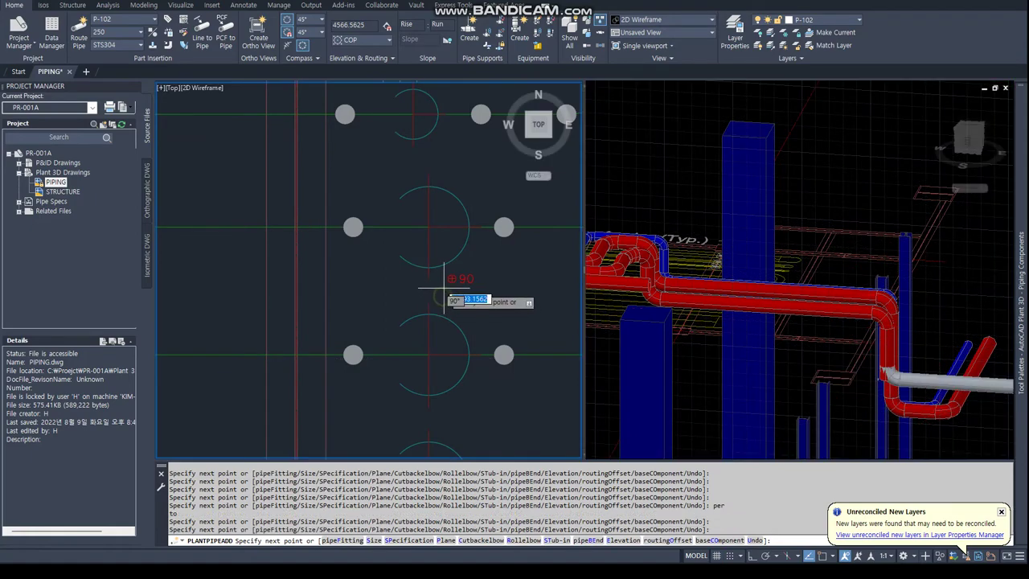
scroll(442, 246, down, 5)
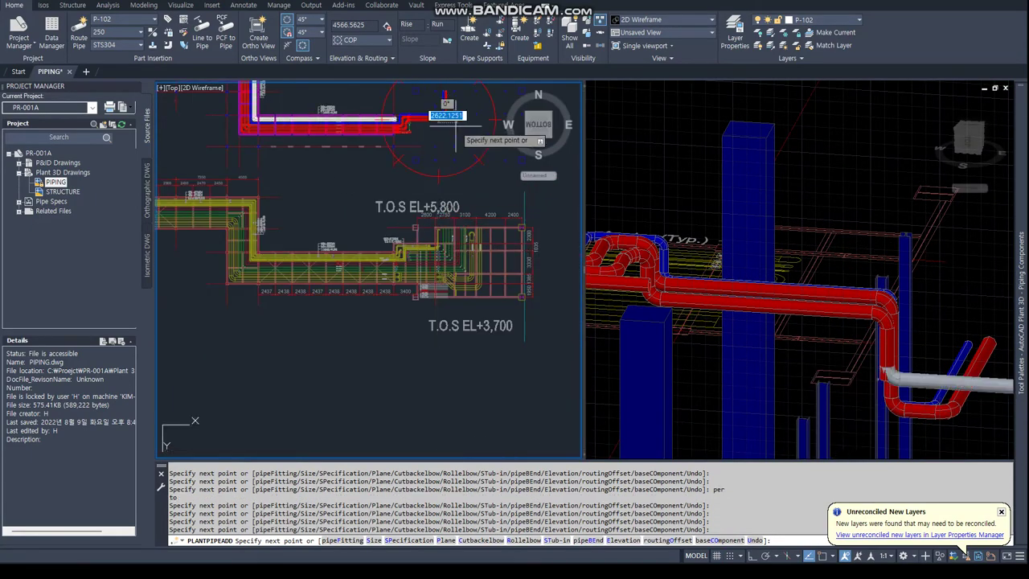
scroll(426, 120, up, 5)
scroll(410, 121, down, 5)
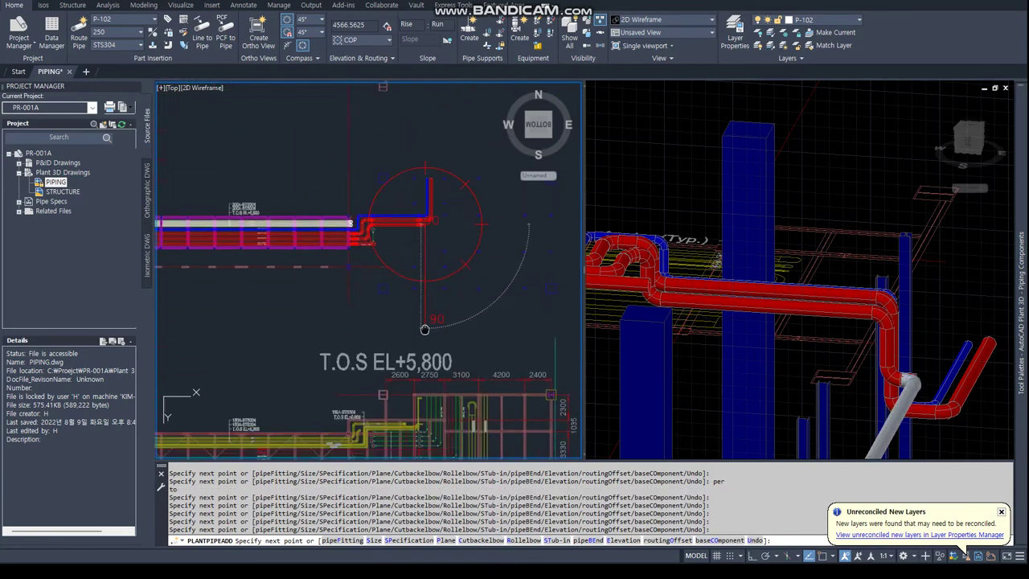
scroll(438, 305, up, 3)
text(per)
key(Return)
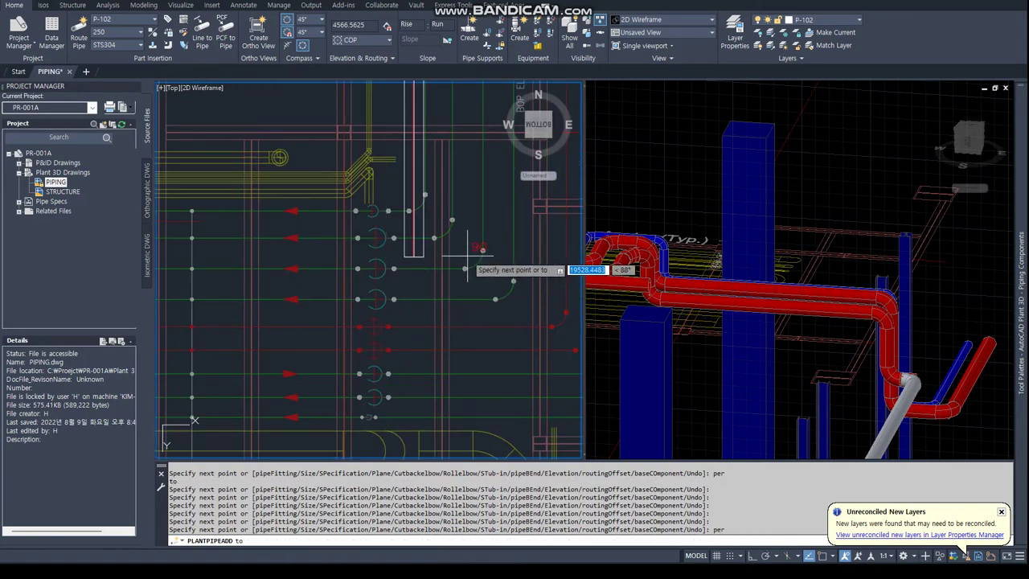
scroll(466, 257, up, 2)
click(481, 238)
scroll(481, 241, down, 2)
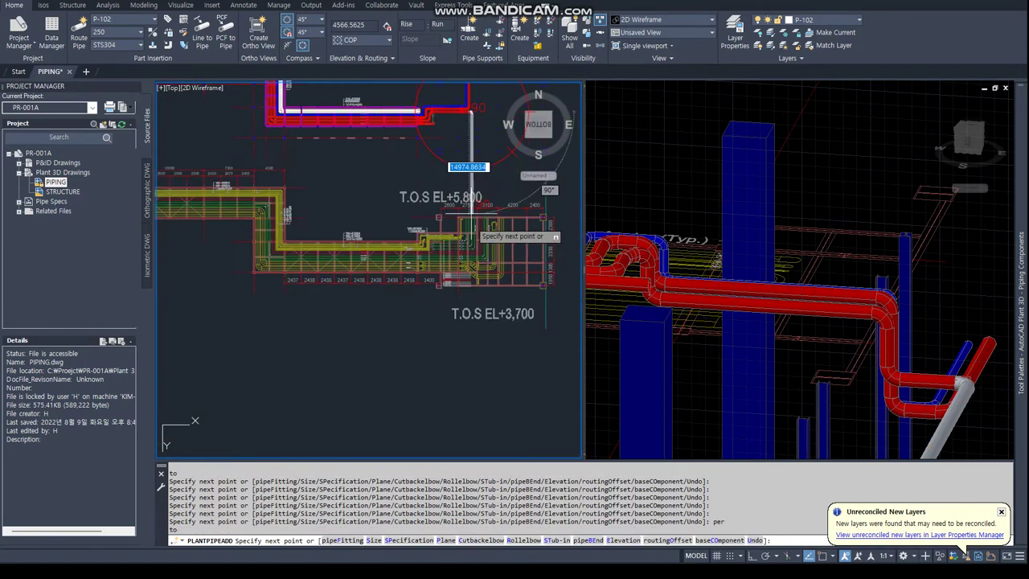
scroll(474, 296, down, 2)
scroll(474, 295, up, 3)
key(Escape)
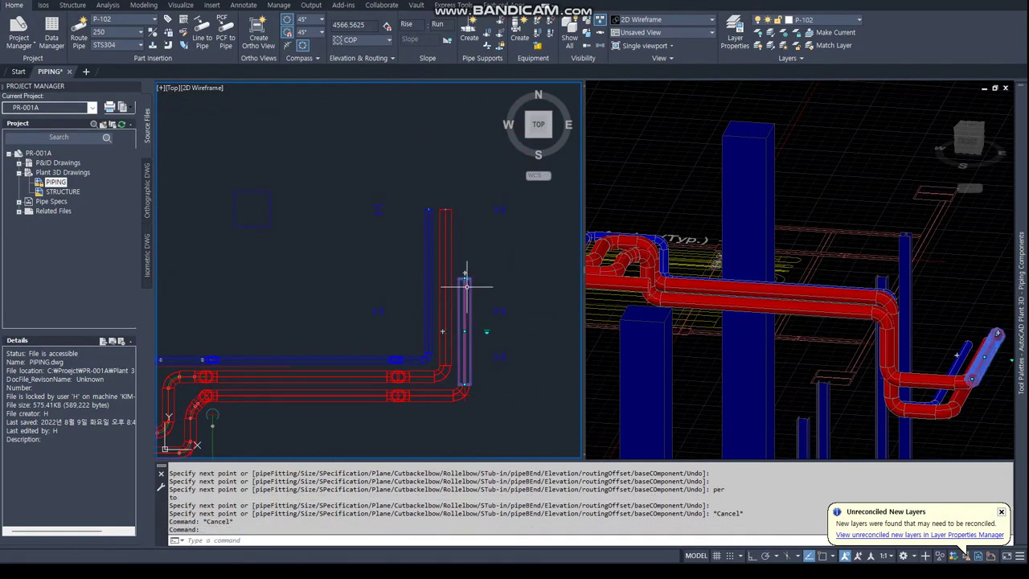
Try stretching the new pipe's end to a node snap, then cancel it and pan to the bends.
click(464, 277)
text(nod)
key(Return)
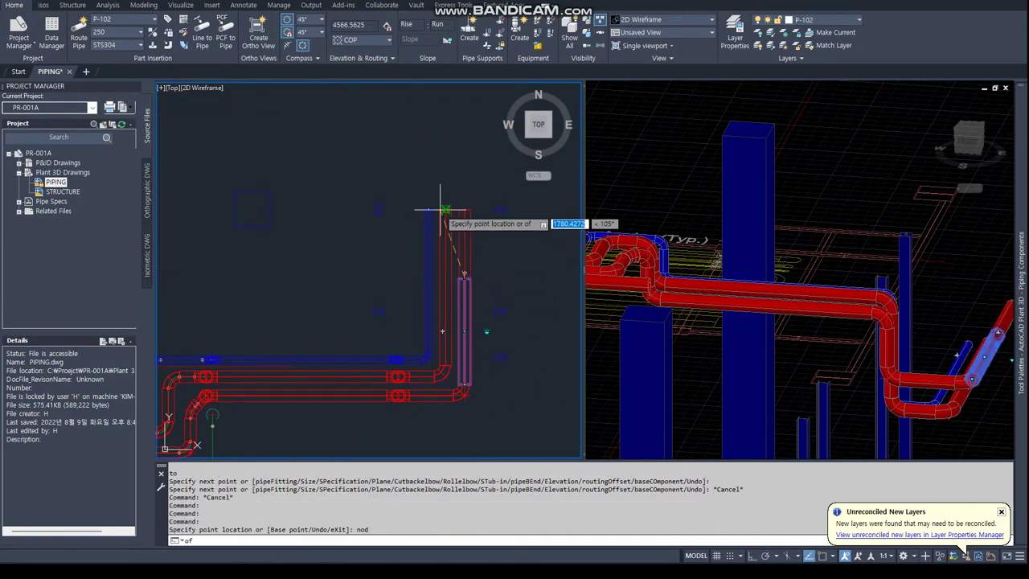
key(Escape)
key(Escape)
middle_drag(431, 354, 321, 230)
scroll(314, 265, up, 2)
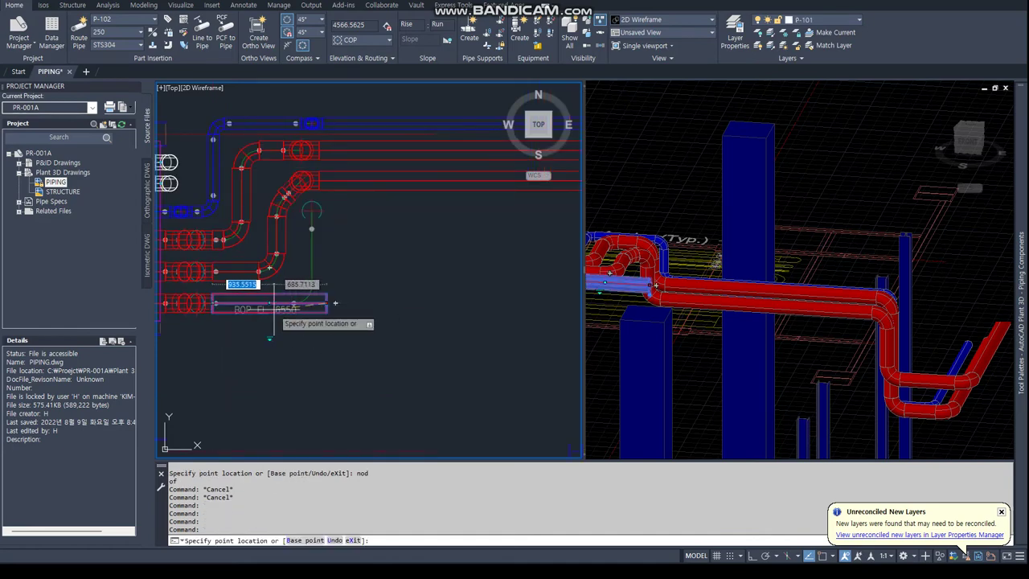
Start a trial pipe from the red pipe's open end, placing bends with a centre snap.
click(335, 303)
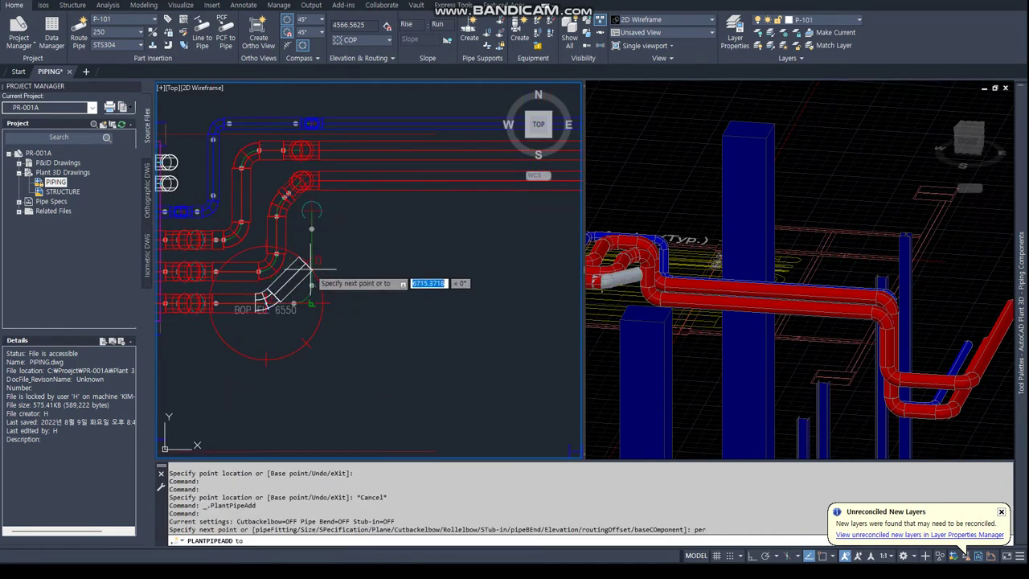
click(311, 217)
text(cen)
key(Return)
click(312, 212)
click(761, 345)
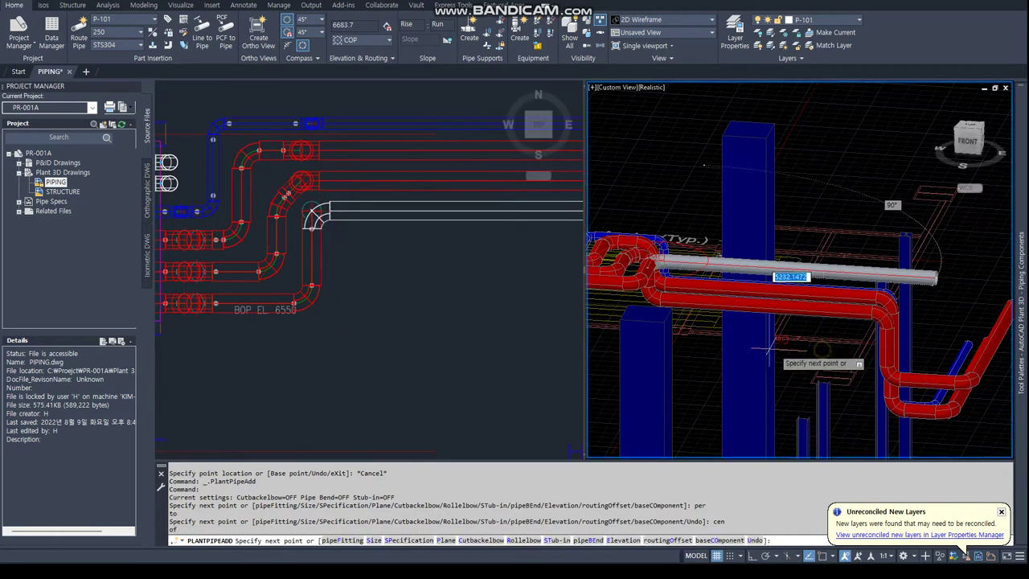
click(649, 353)
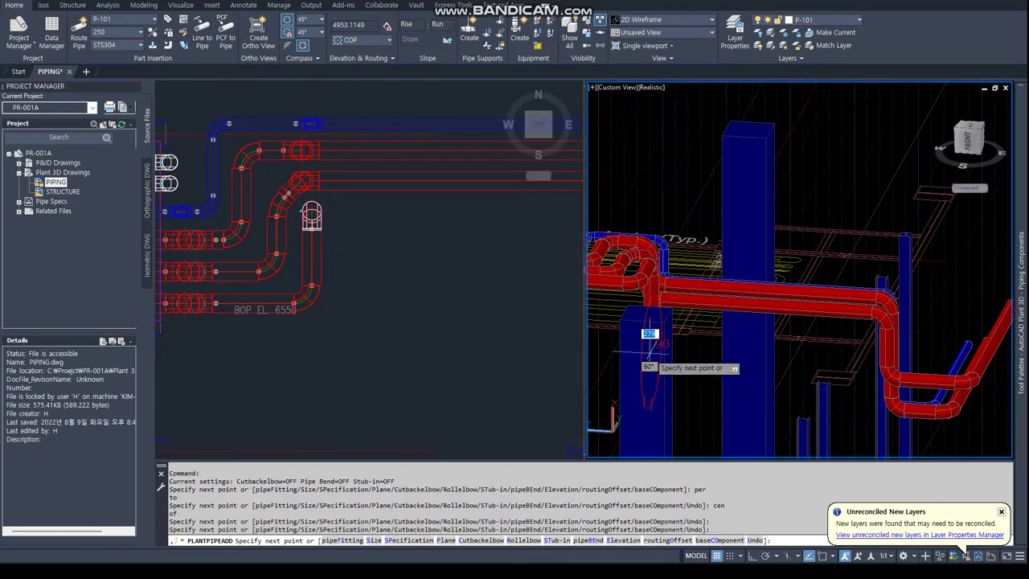
click(651, 347)
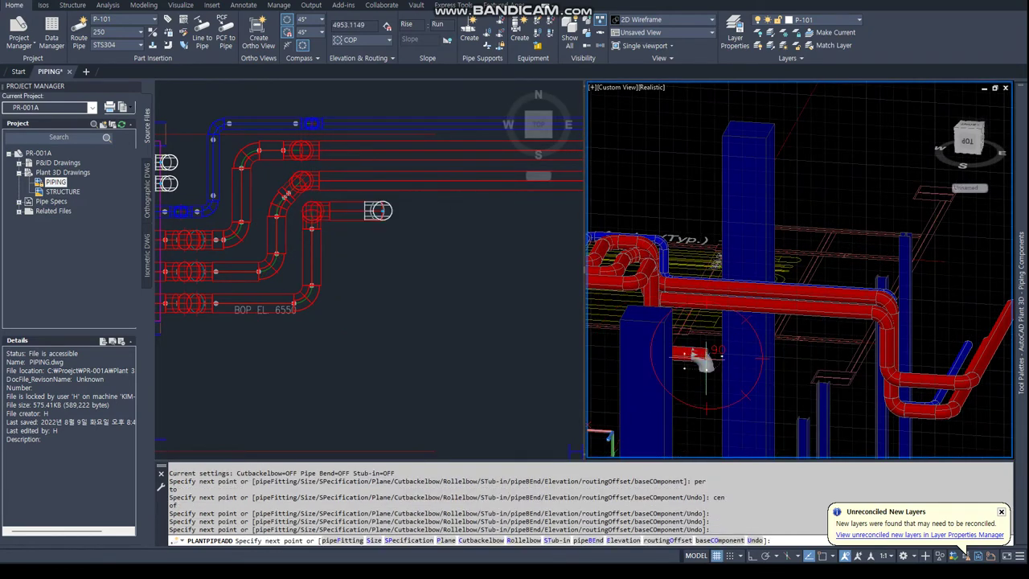
Continue the trial route in plan view to a point perpendicular to a line.
click(493, 287)
scroll(458, 310, up, 3)
scroll(434, 309, up, 1)
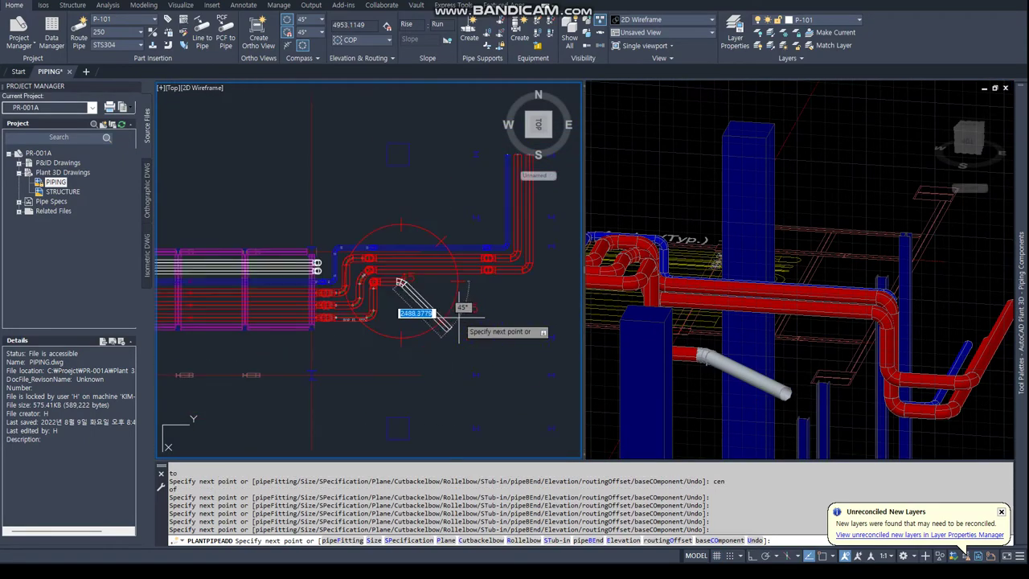
scroll(426, 281, up, 2)
scroll(440, 329, up, 3)
scroll(440, 329, up, 2)
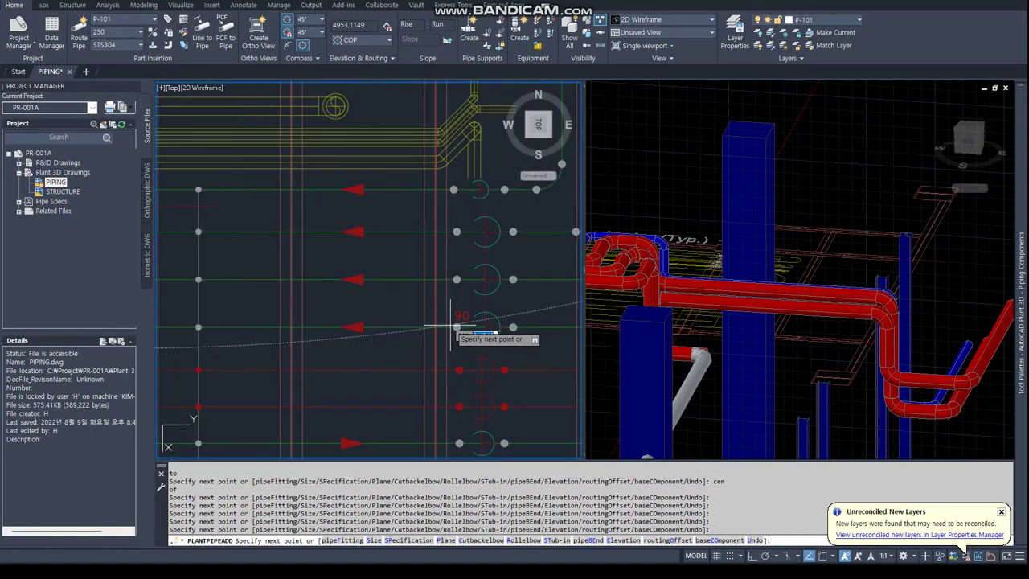
text(per)
key(Return)
scroll(484, 327, up, 2)
click(470, 322)
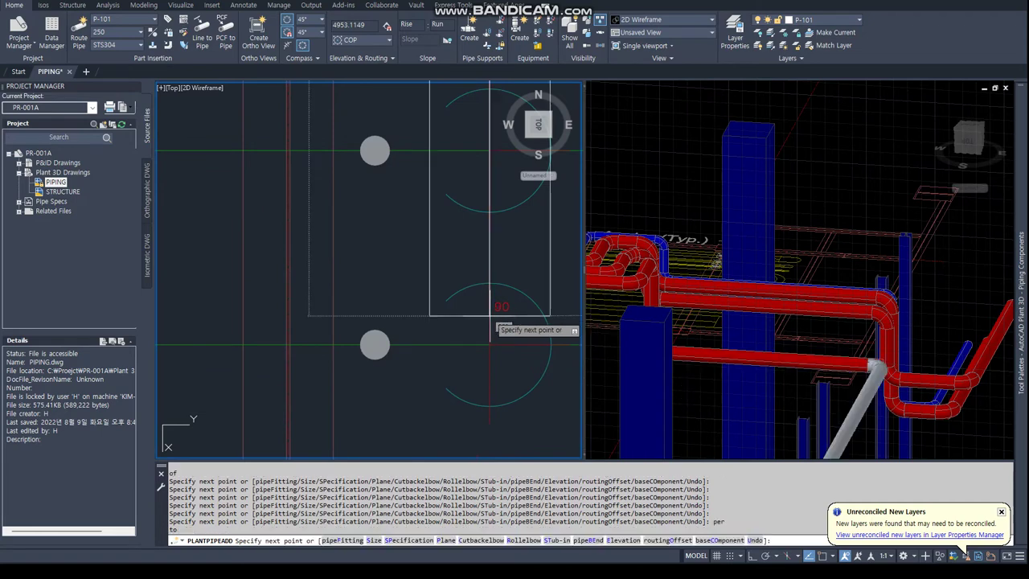
scroll(483, 337, down, 5)
Add another perpendicular pipe segment, undo it, and stop routing.
click(844, 420)
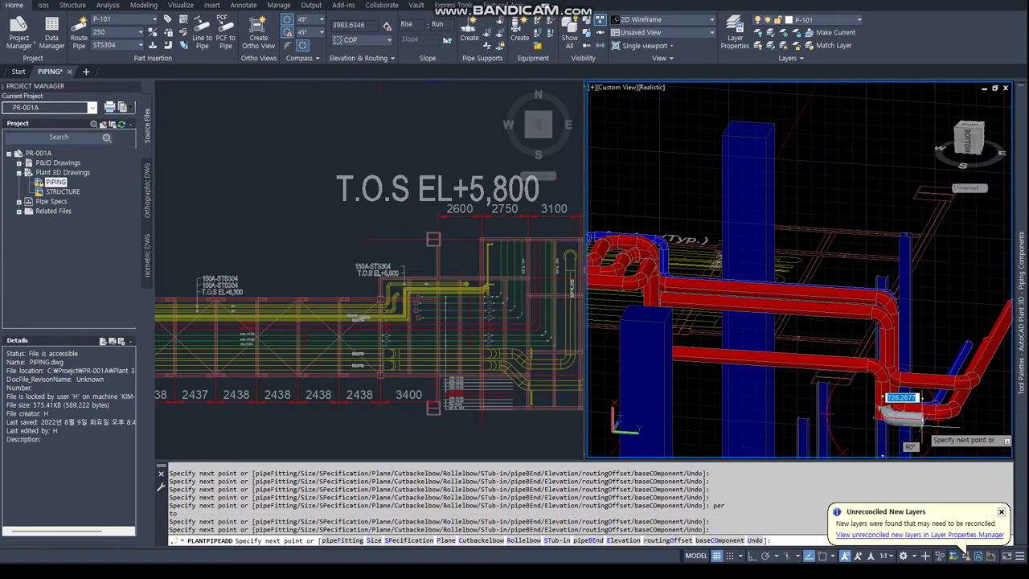
click(526, 322)
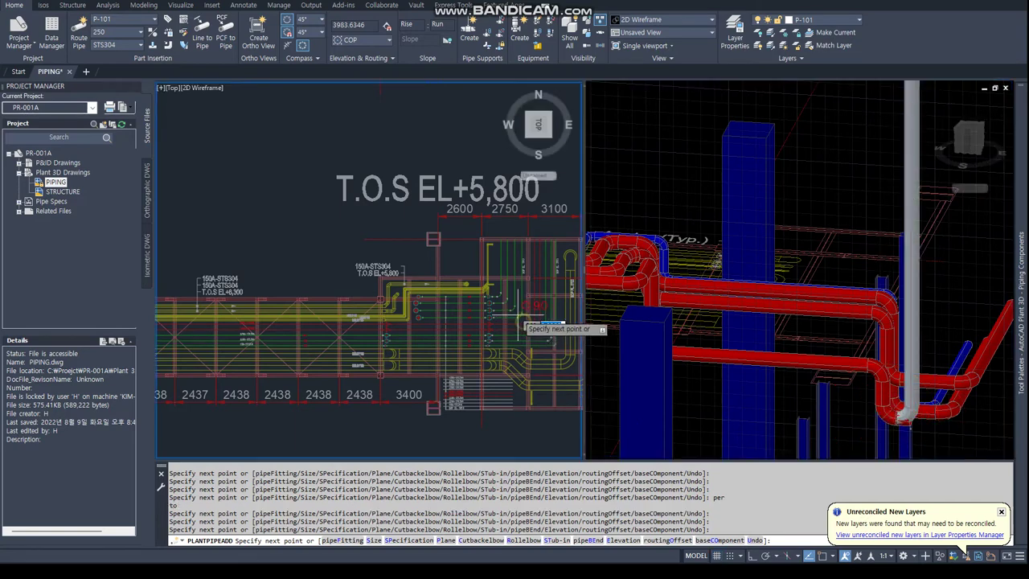
scroll(518, 322, up, 3)
text(per)
key(Return)
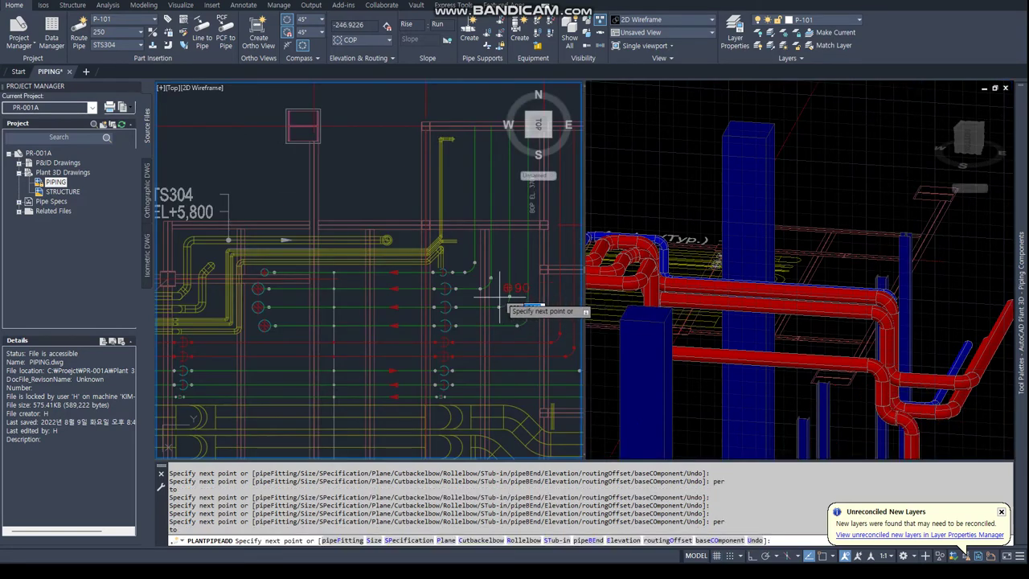
click(526, 305)
scroll(482, 306, down, 2)
shift+middle_drag(936, 363, 937, 306)
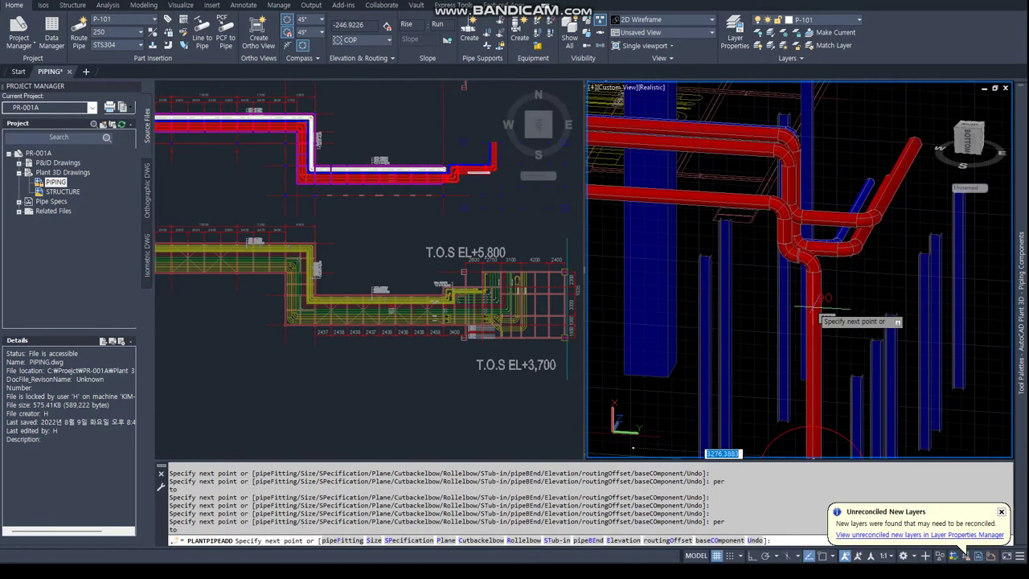
text(u)
key(Return)
click(935, 426)
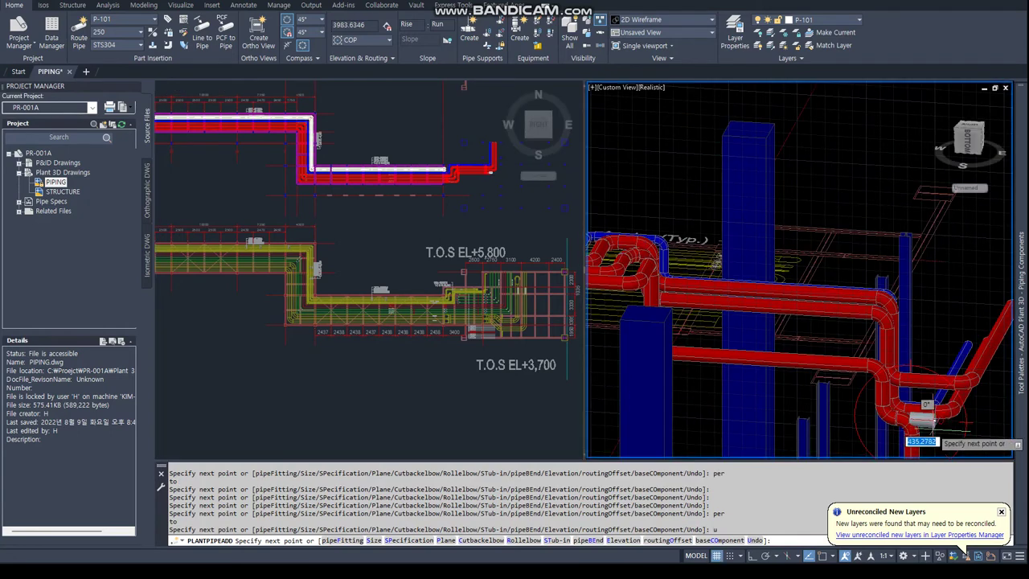
key(Escape)
Erase the two stray pipe pieces left from the trial route.
shift+middle_drag(935, 404, 804, 282)
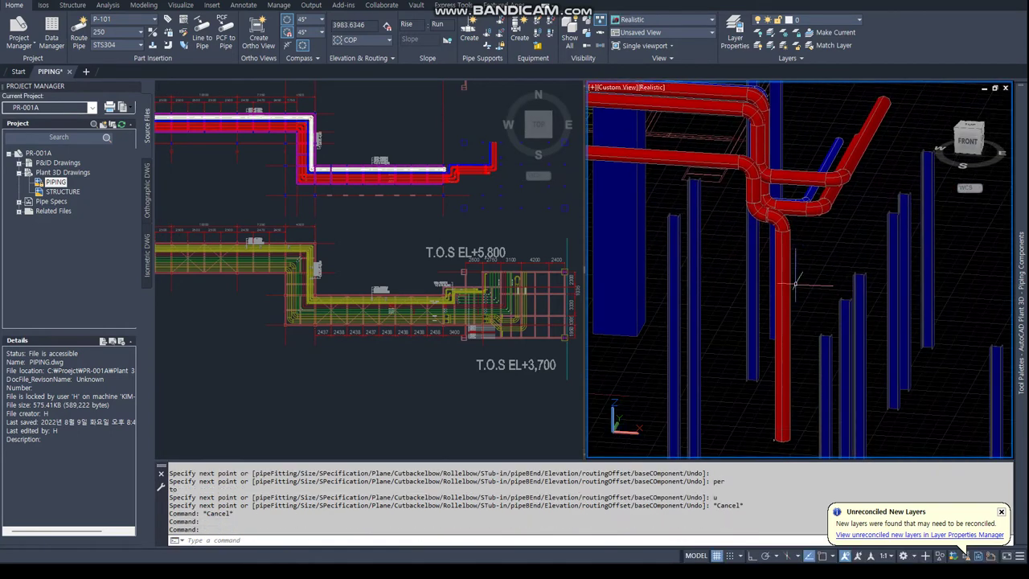
key(Delete)
scroll(779, 222, down, 2)
scroll(780, 221, up, 2)
click(766, 201)
key(Delete)
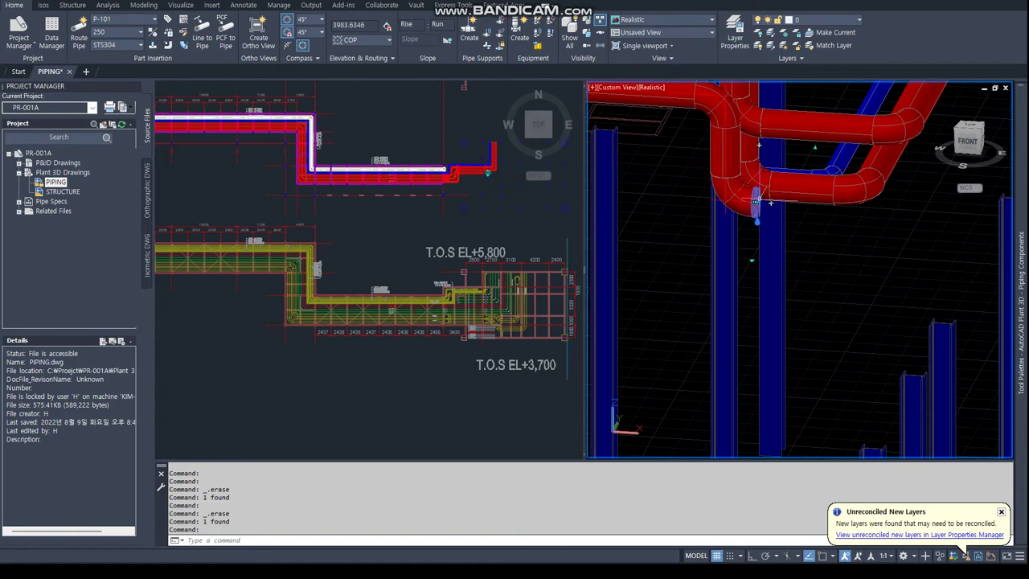
Route a new pipe from the pipe end with one bend, ending perpendicular to a line.
click(756, 201)
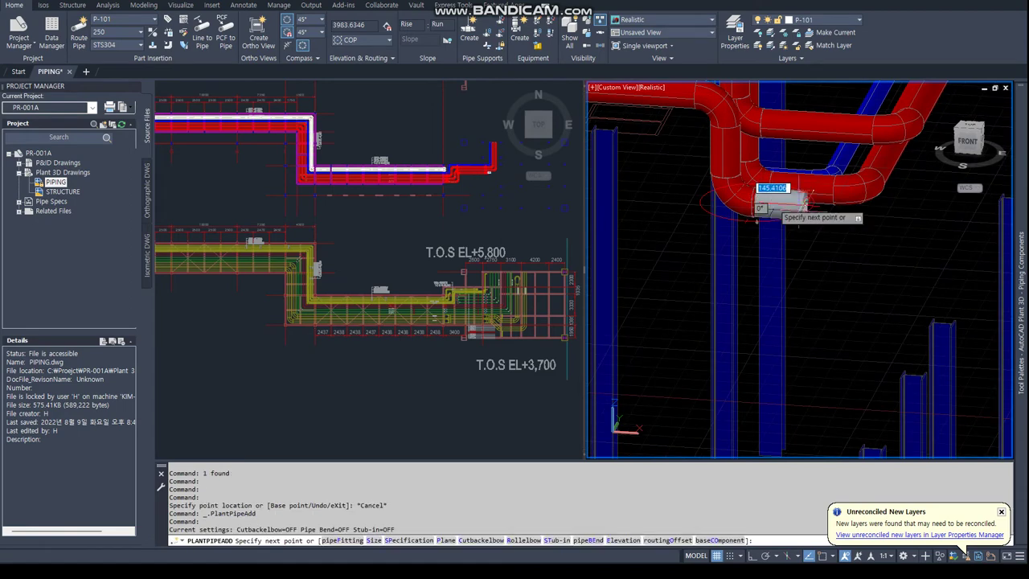
click(496, 229)
scroll(501, 308, up, 5)
text(er)
key(Return)
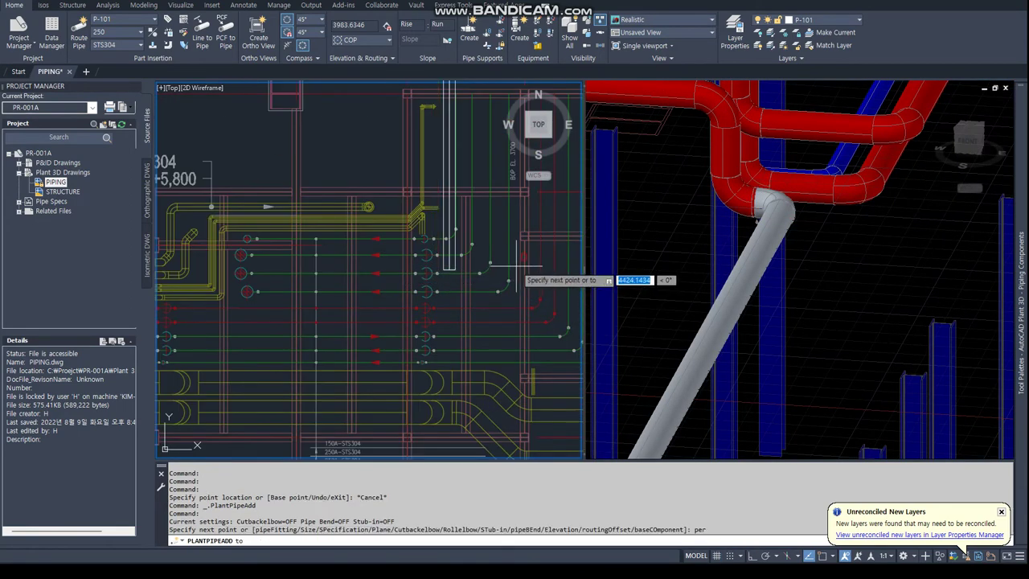
click(482, 254)
scroll(470, 306, up, 3)
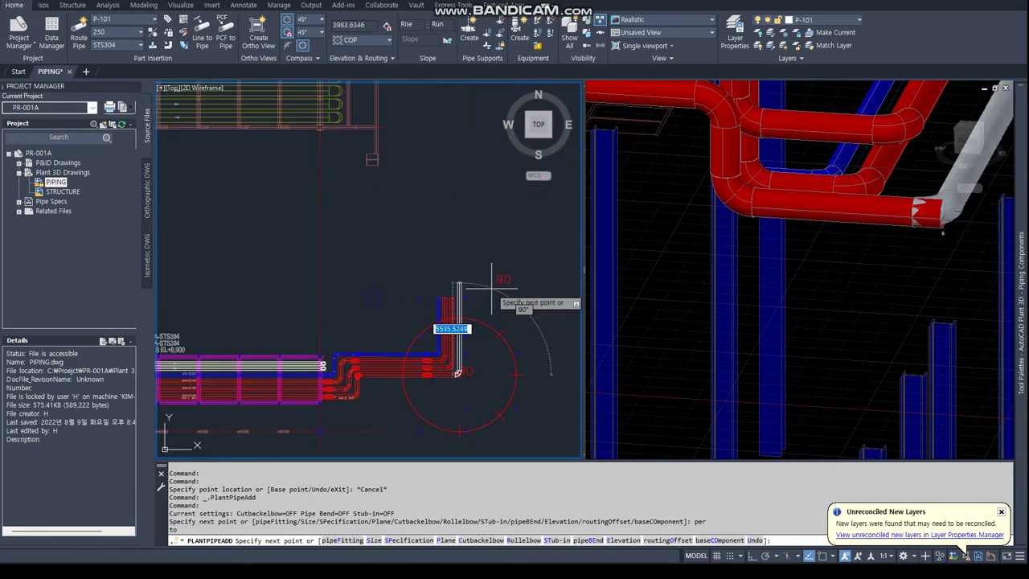
key(Escape)
Select the new pipe and attempt a node-snap grip edit, then cancel it.
click(425, 301)
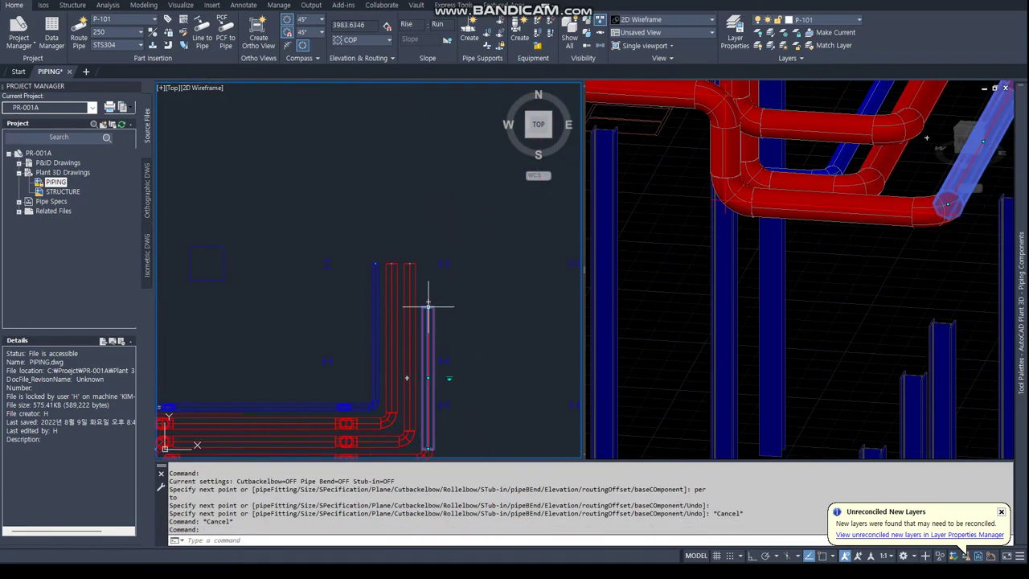
click(428, 305)
text(d)
key(Return)
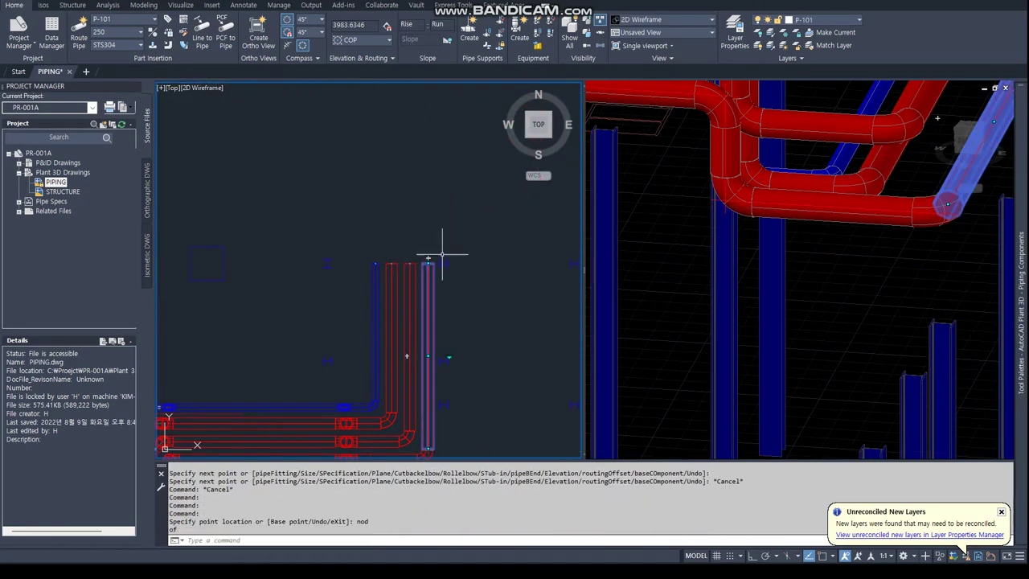
key(Escape)
click(894, 247)
scroll(895, 247, up, 3)
scroll(888, 241, up, 3)
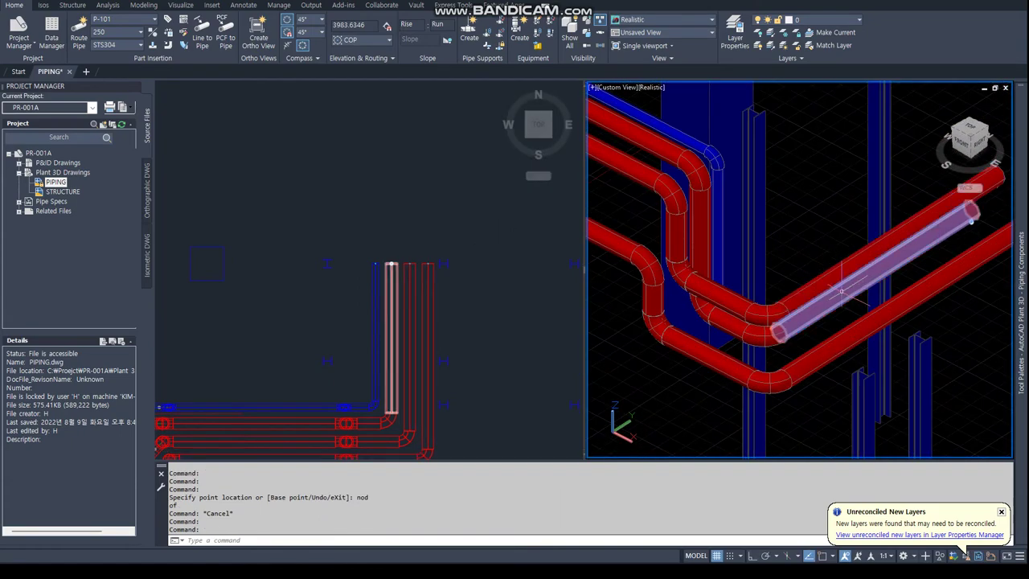
click(883, 237)
click(884, 237)
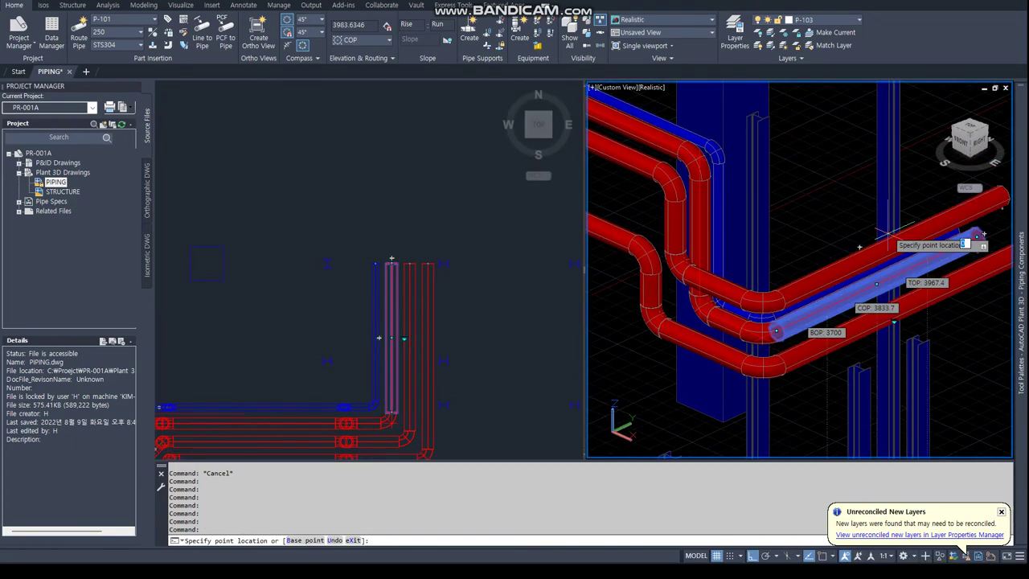
key(Escape)
click(884, 302)
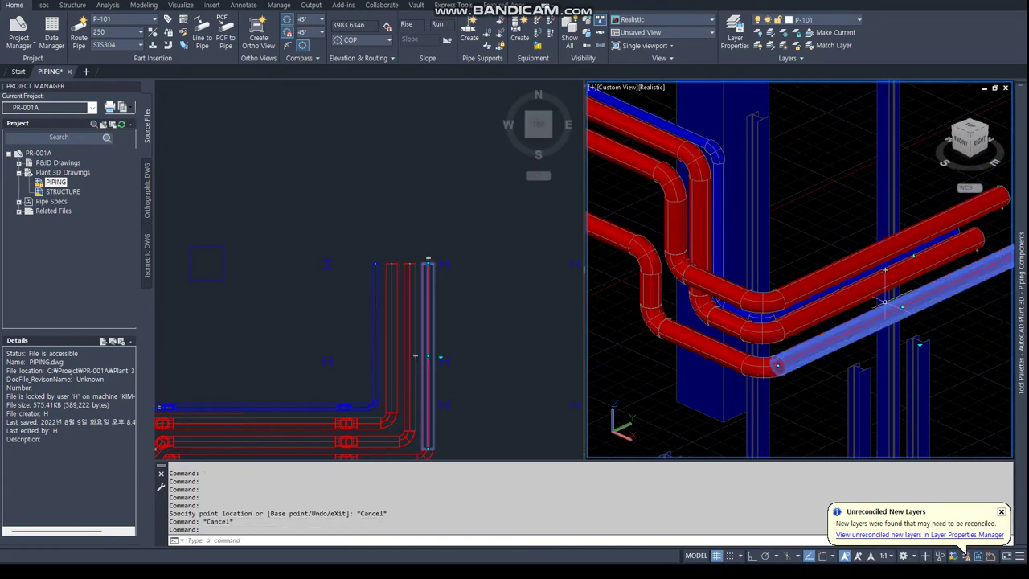
click(917, 253)
text(00)
key(Return)
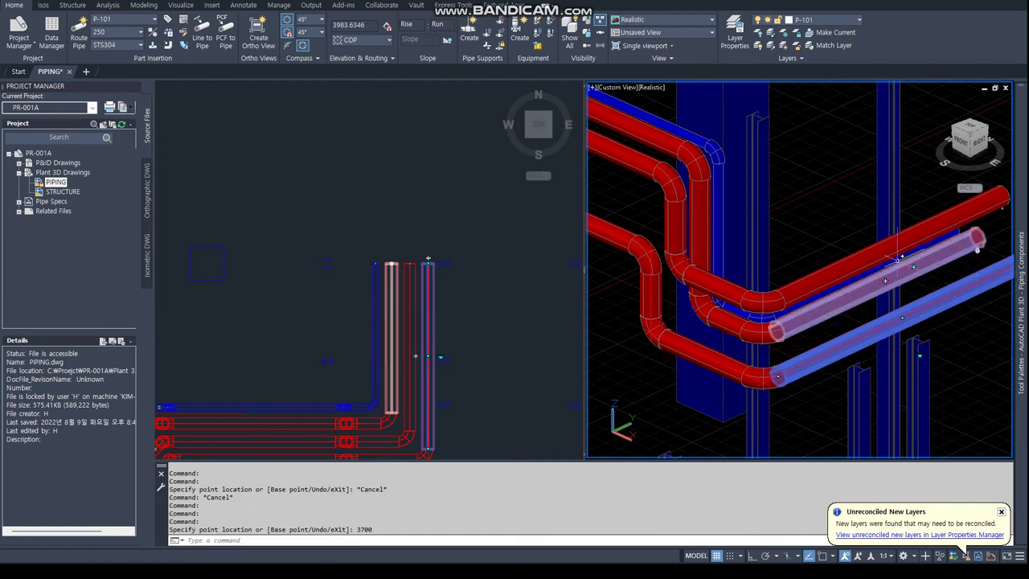
key(Escape)
key(Escape)
click(910, 196)
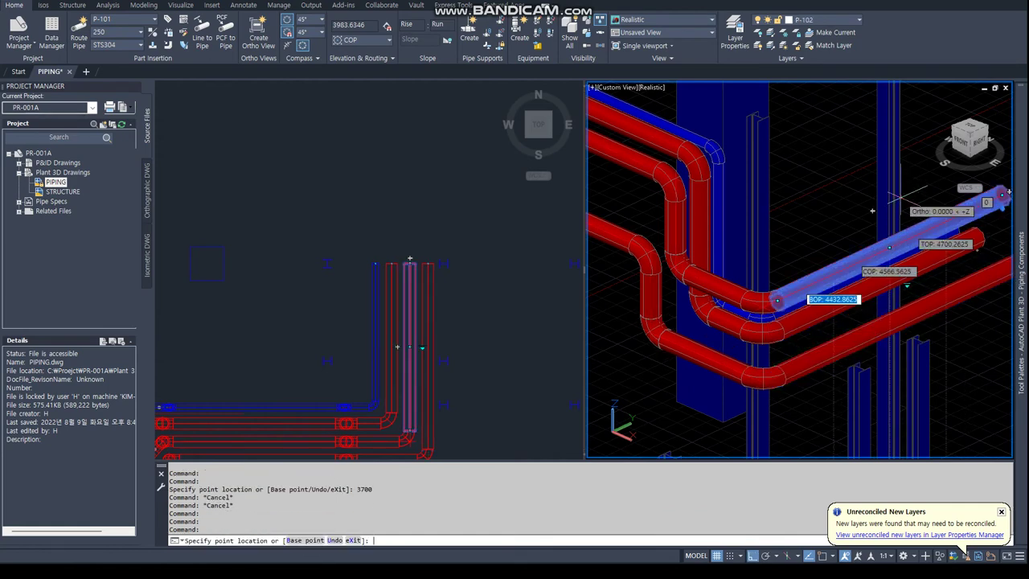
key(Escape)
scroll(707, 246, up, 3)
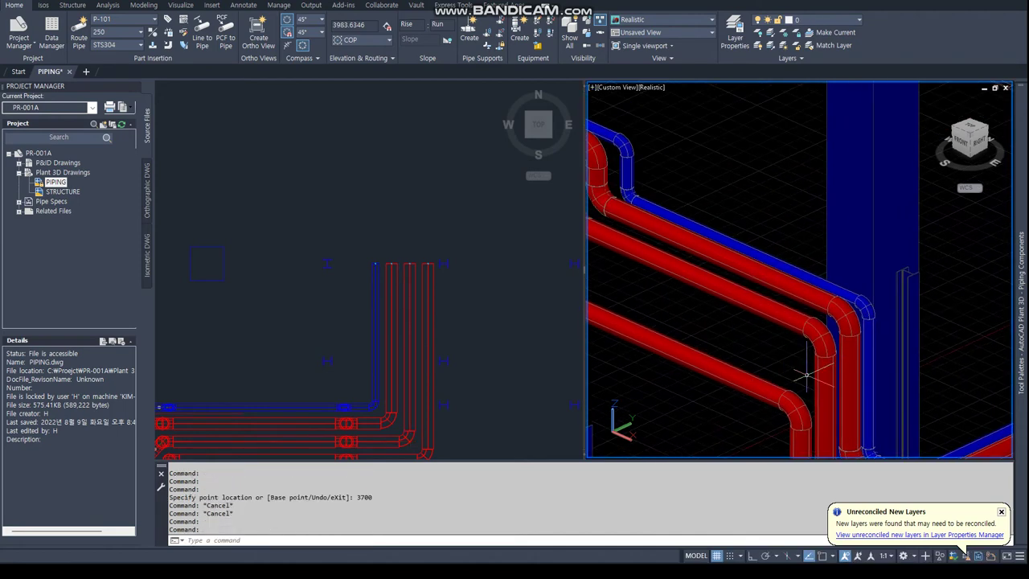
click(800, 290)
click(814, 290)
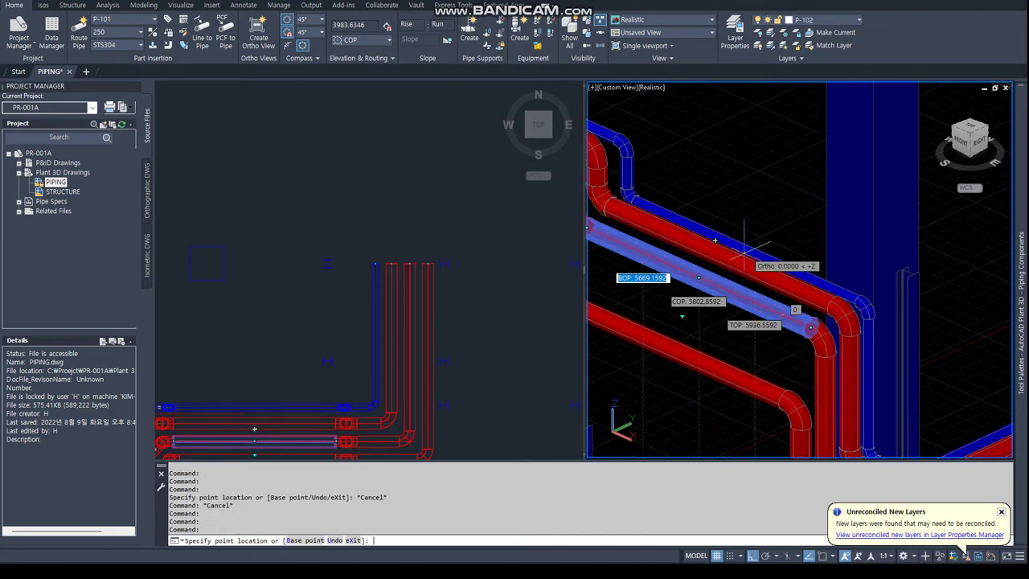
text(00)
key(Return)
shift+middle_drag(746, 257, 814, 323)
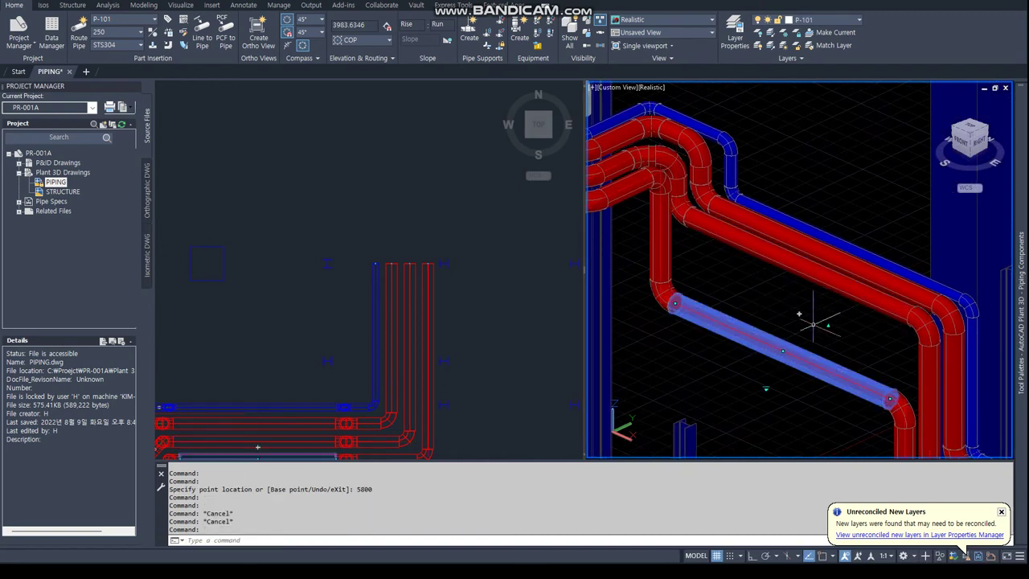
key(Return)
text(58)
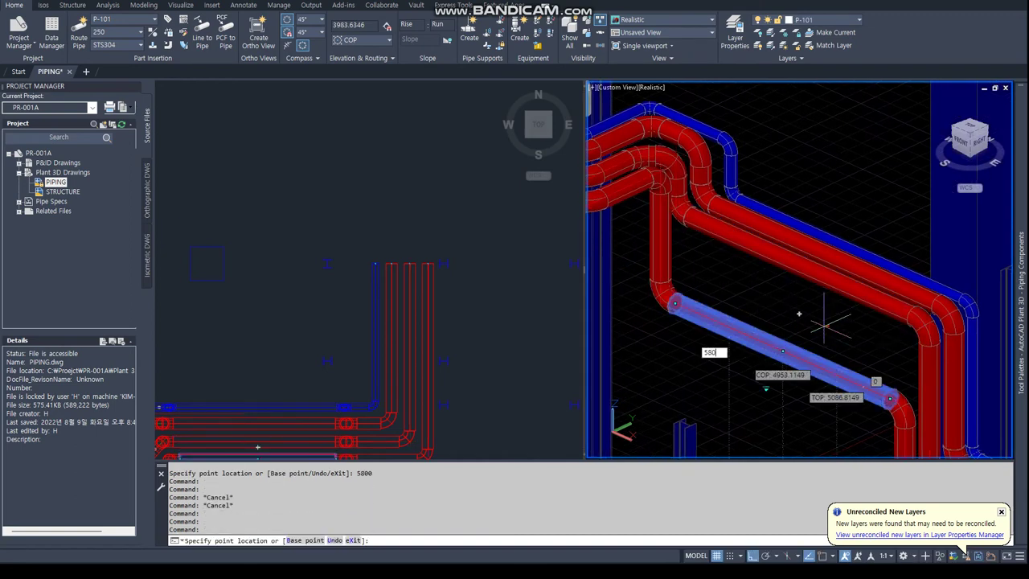
text(0)
key(Return)
shift+middle_drag(825, 324, 789, 255)
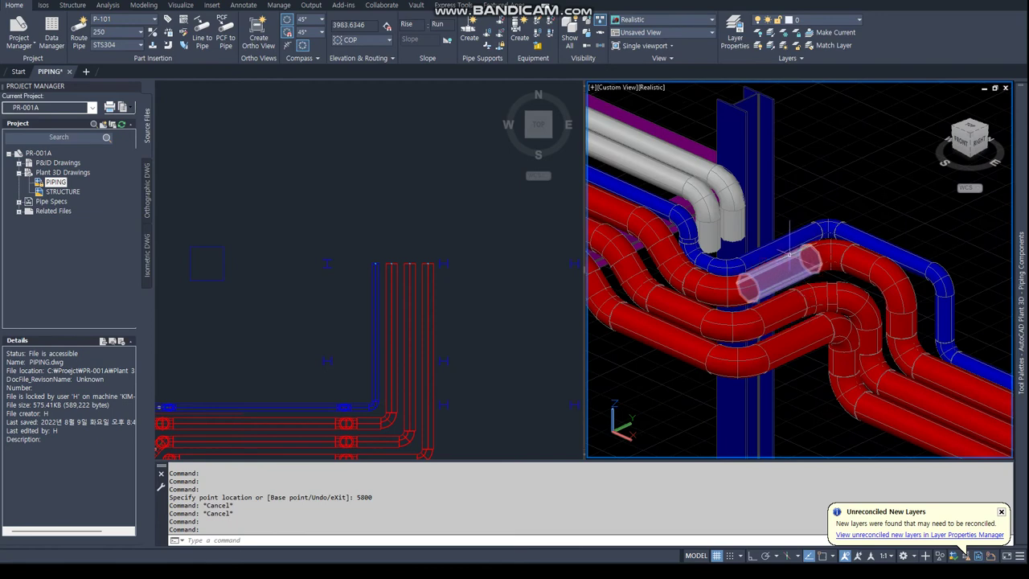
key(Escape)
key(Escape)
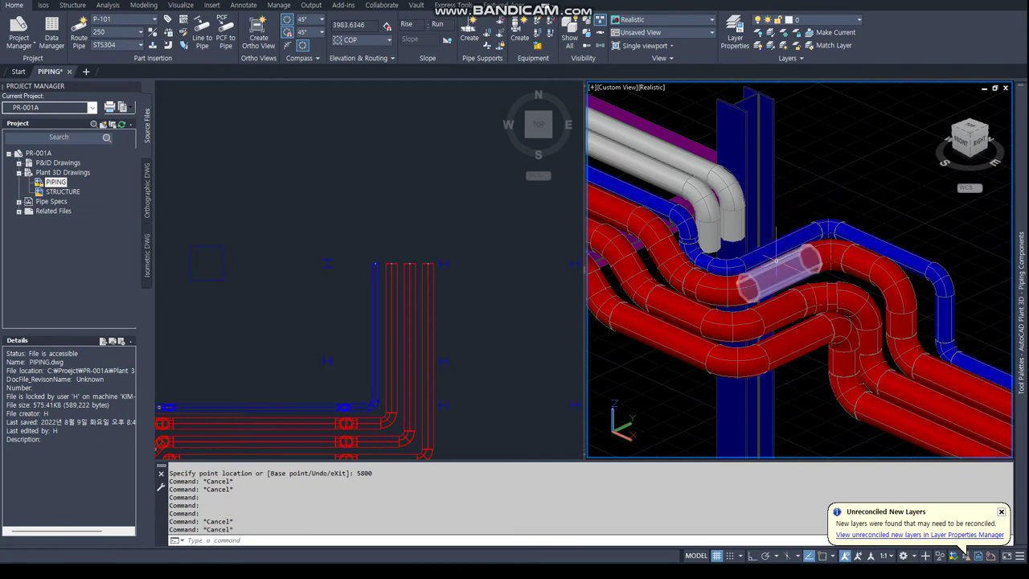
click(779, 273)
key(Escape)
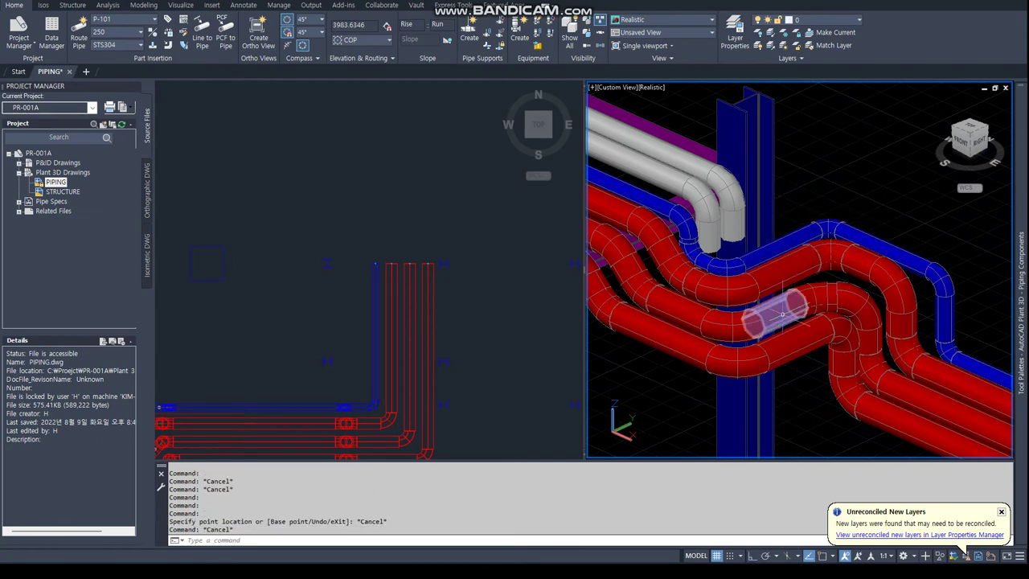
click(749, 261)
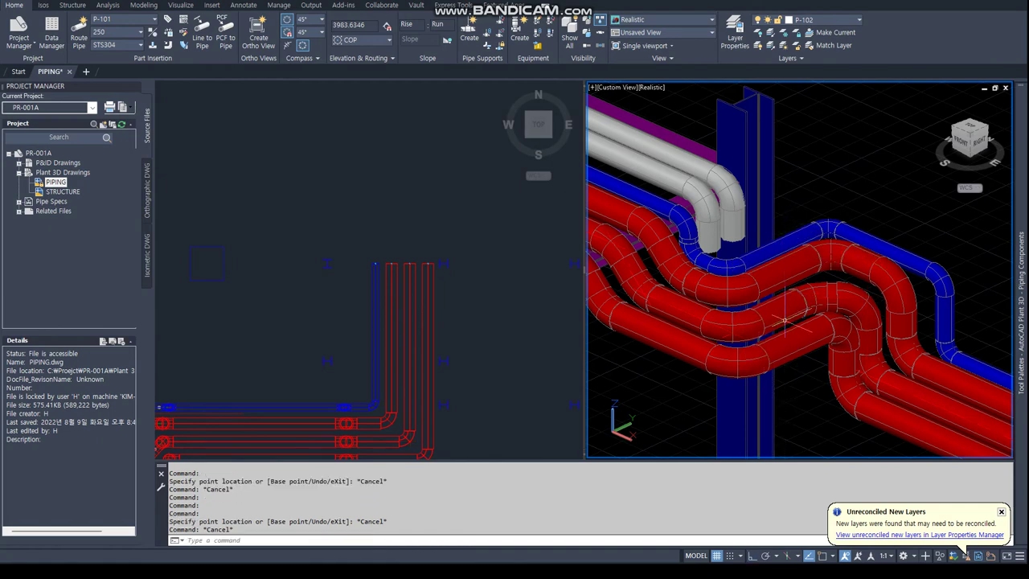
key(Escape)
key(Escape)
click(810, 269)
key(Escape)
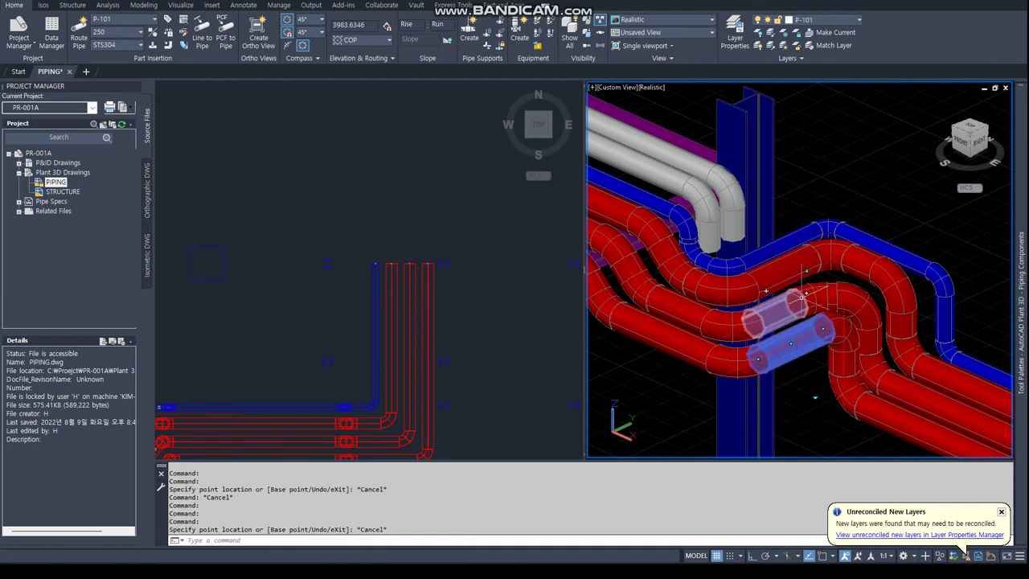
Clear the pipe selection and zoom out in the top plan view.
key(Escape)
key(Escape)
scroll(804, 273, down, 3)
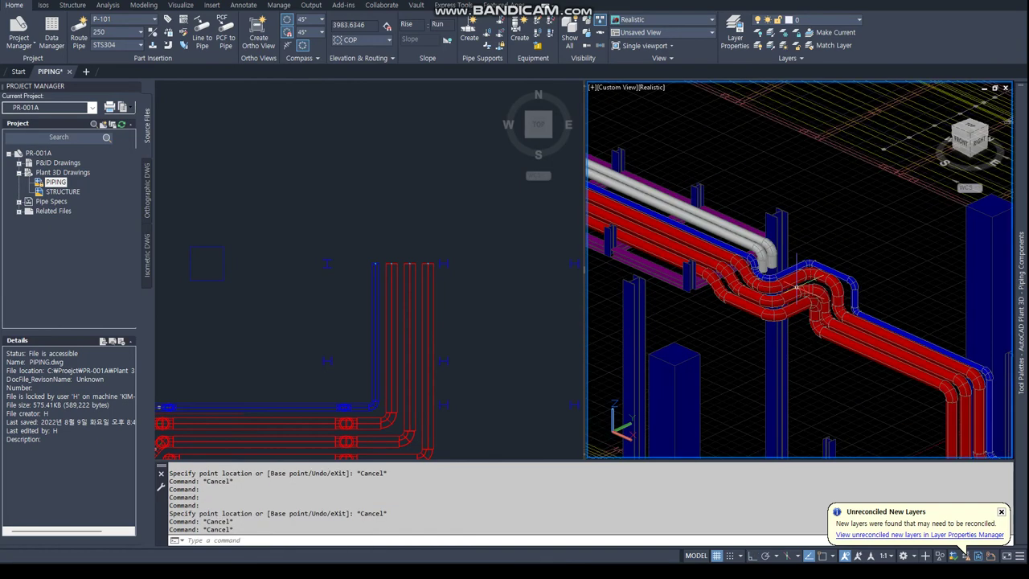
scroll(804, 273, down, 2)
scroll(803, 273, down, 3)
click(442, 304)
scroll(442, 303, down, 3)
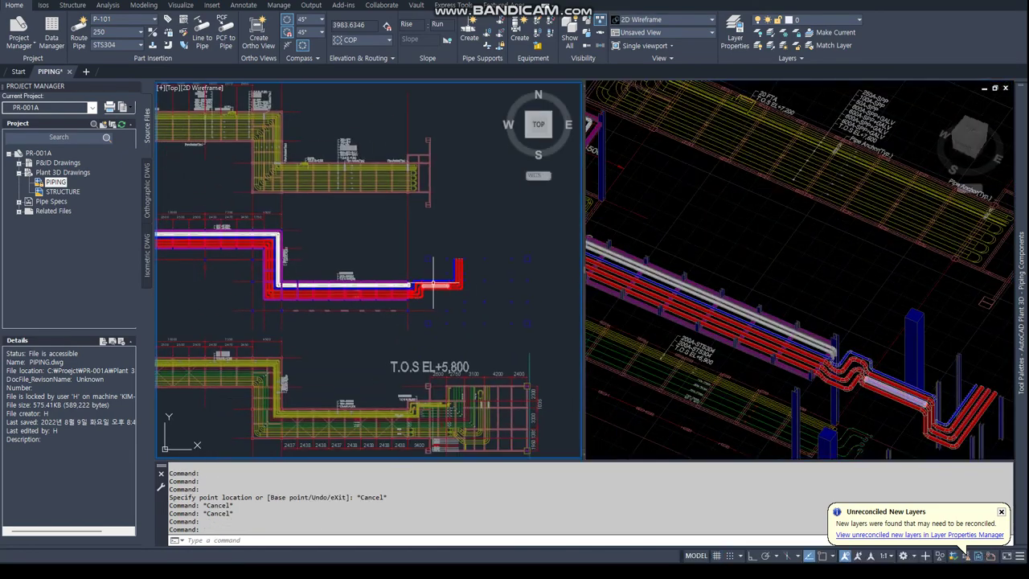
scroll(363, 281, up, 3)
scroll(362, 331, down, 3)
scroll(338, 325, down, 2)
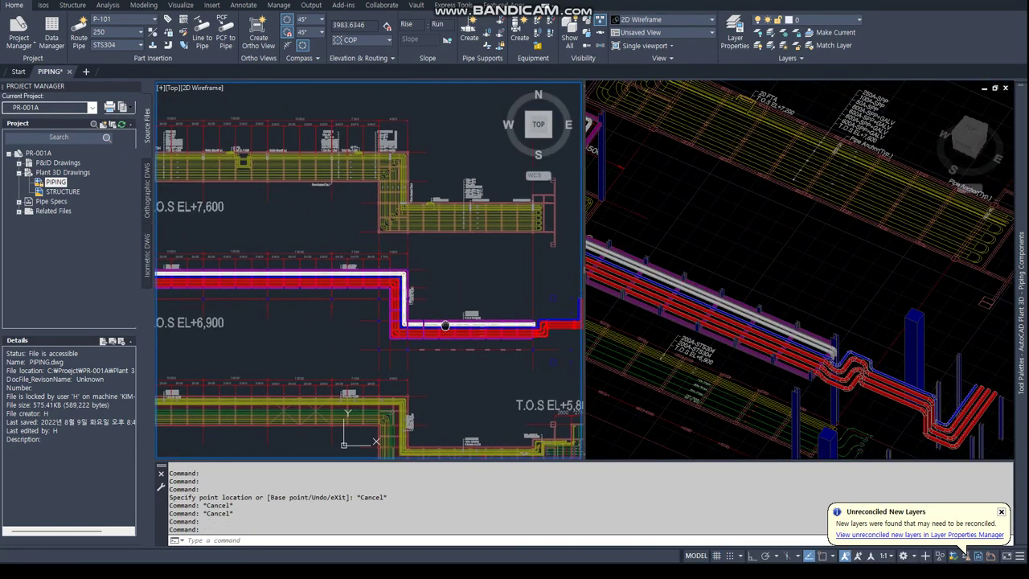
text(layer)
Thaw the 1st PIPING layer group and the frozen STRUCTURE xref layers in the Layer Manager.
key(Return)
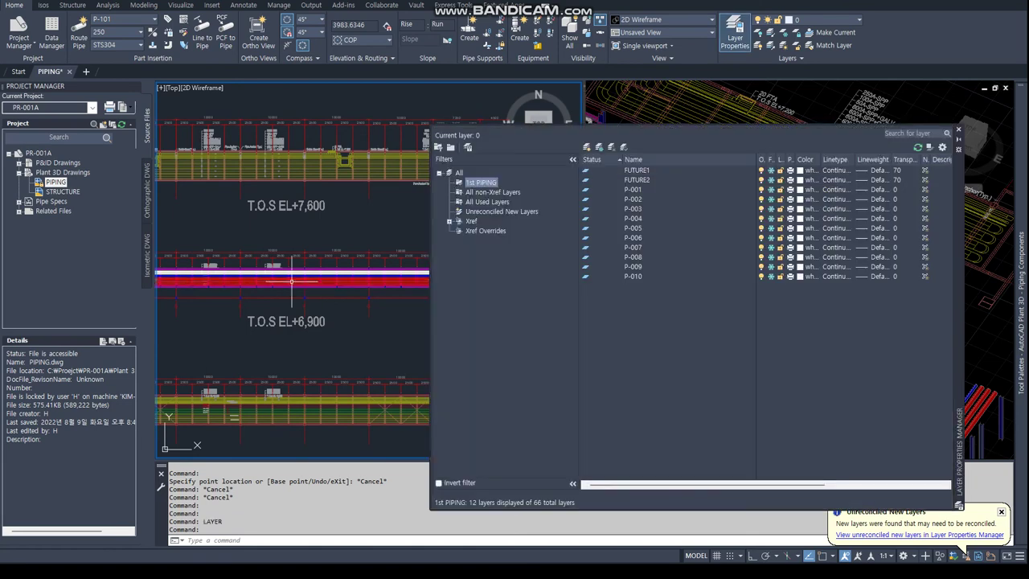
right_click(486, 185)
mouse_move(546, 192)
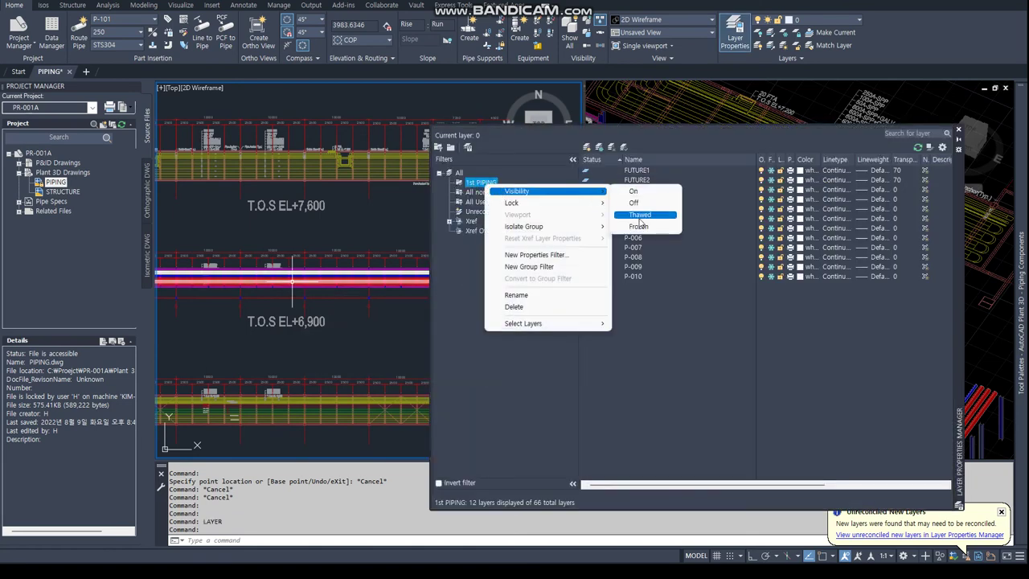
click(640, 220)
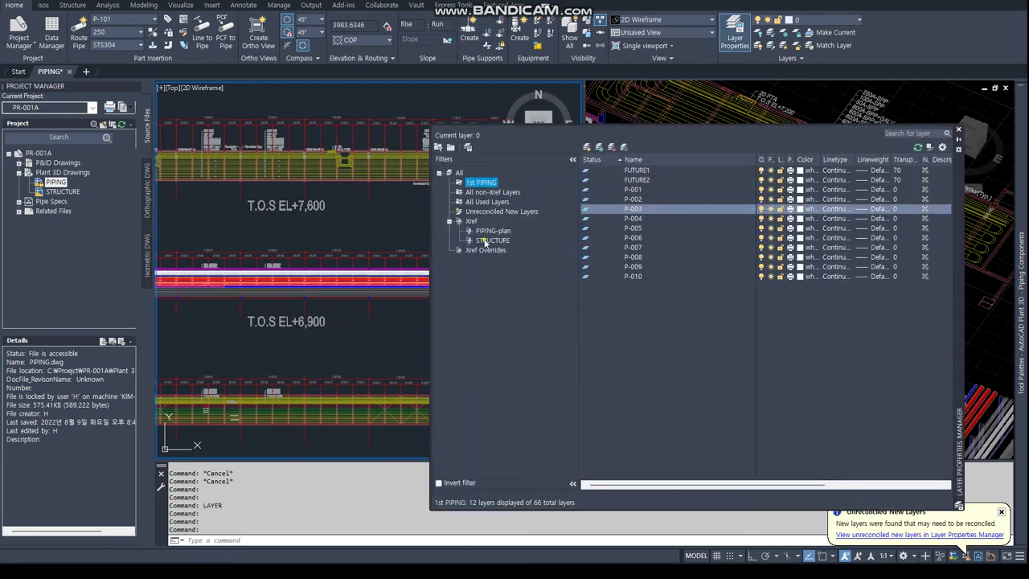
click(485, 242)
click(771, 198)
click(771, 209)
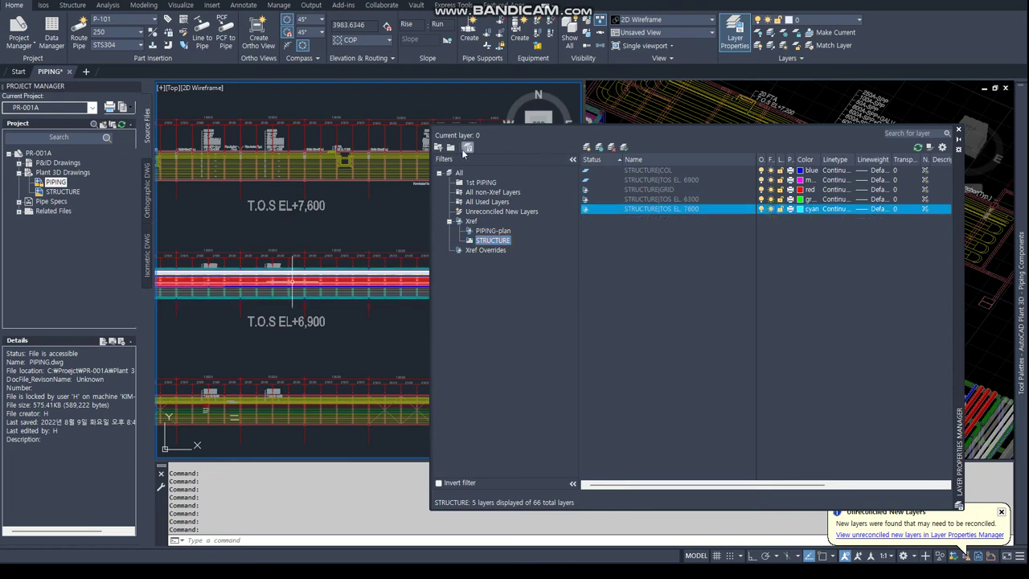
click(958, 128)
click(776, 252)
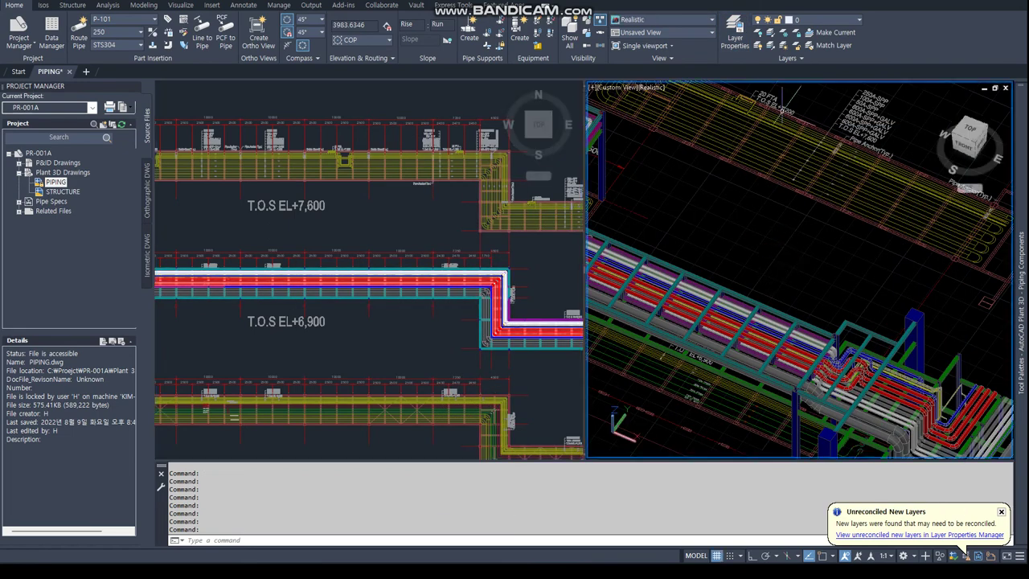
text(vpo)
Switch to a single viewport and apply the Realistic visual style.
key(Return)
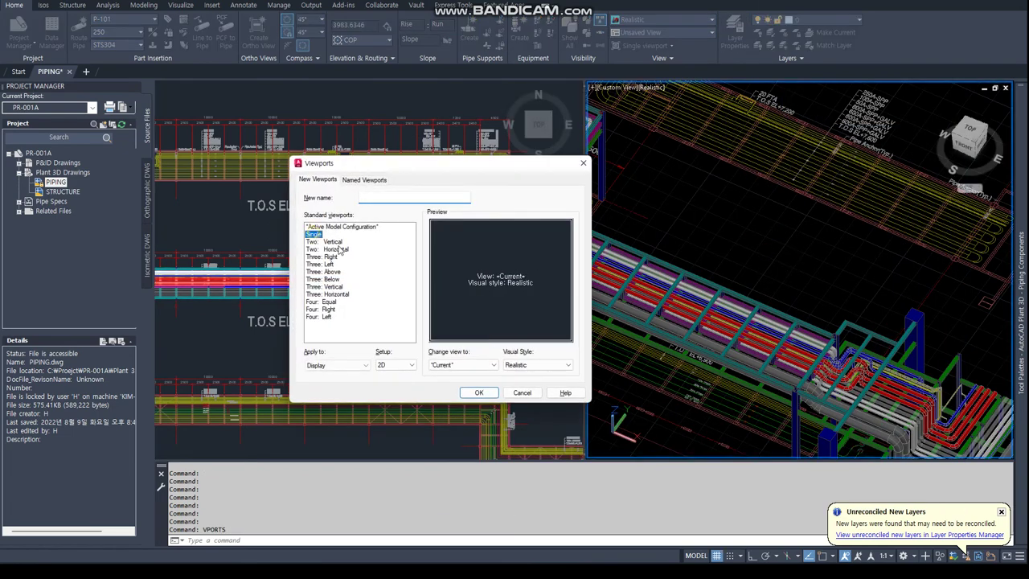
click(476, 392)
scroll(646, 393, up, 5)
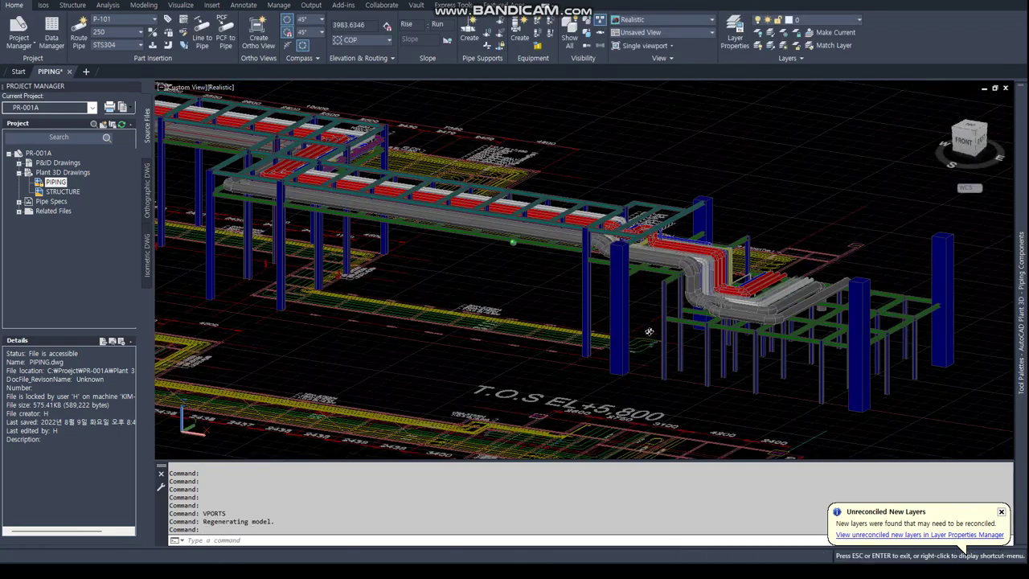
text(vs)
key(Return)
scroll(643, 266, up, 2)
text(r)
scroll(611, 229, up, 2)
key(Return)
Orbit the realistic model to a right-back angle of the rack.
scroll(611, 234, down, 2)
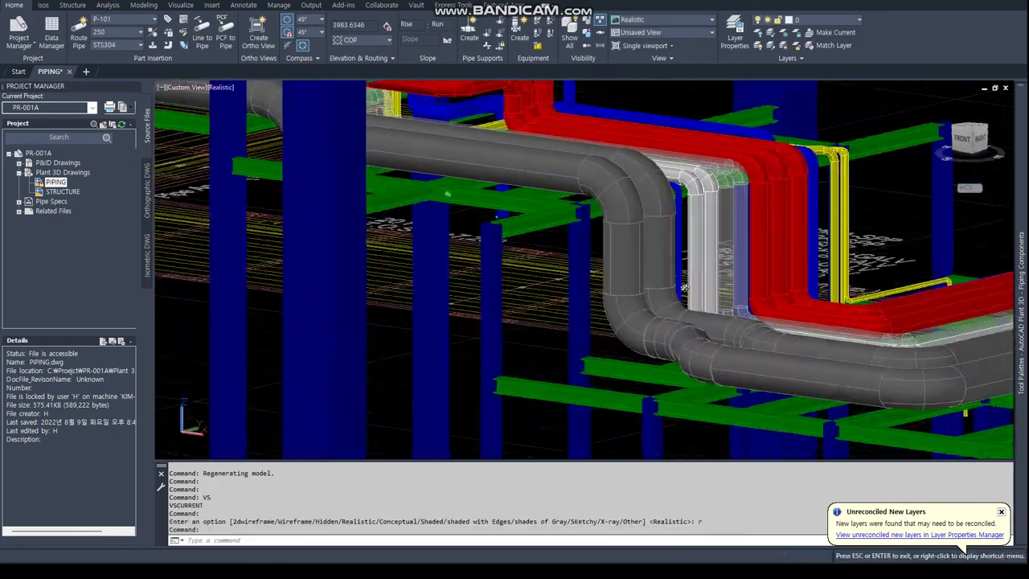
scroll(611, 241, down, 2)
scroll(610, 253, down, 2)
click(612, 265)
key(Escape)
key(Escape)
scroll(612, 264, up, 5)
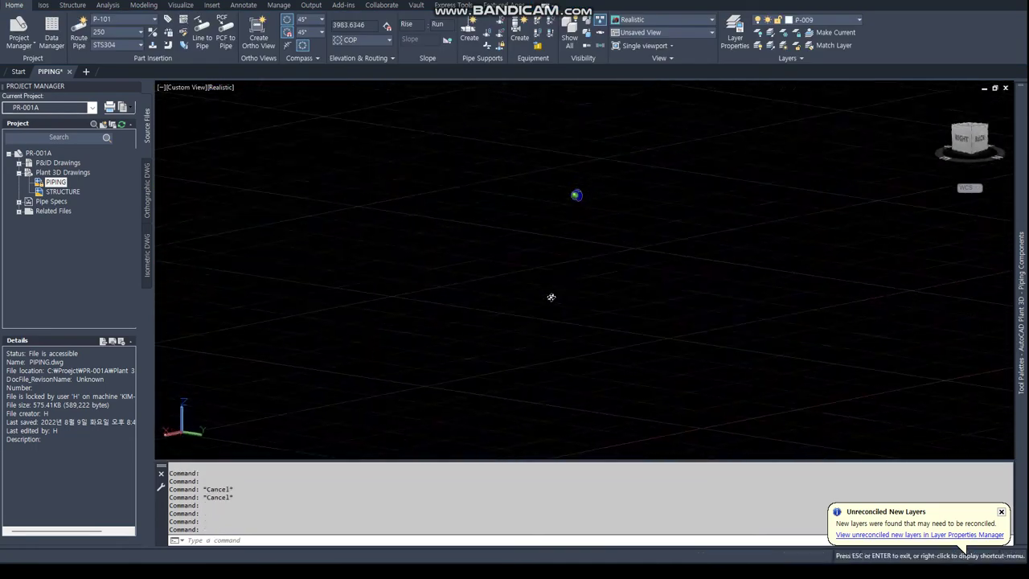
mouse_move(576, 297)
shift+middle_down()
mouse_move(594, 209)
mouse_move(486, 183)
mouse_move(790, 275)
shift+middle_up()
scroll(598, 192, up, 3)
key(Escape)
key(Escape)
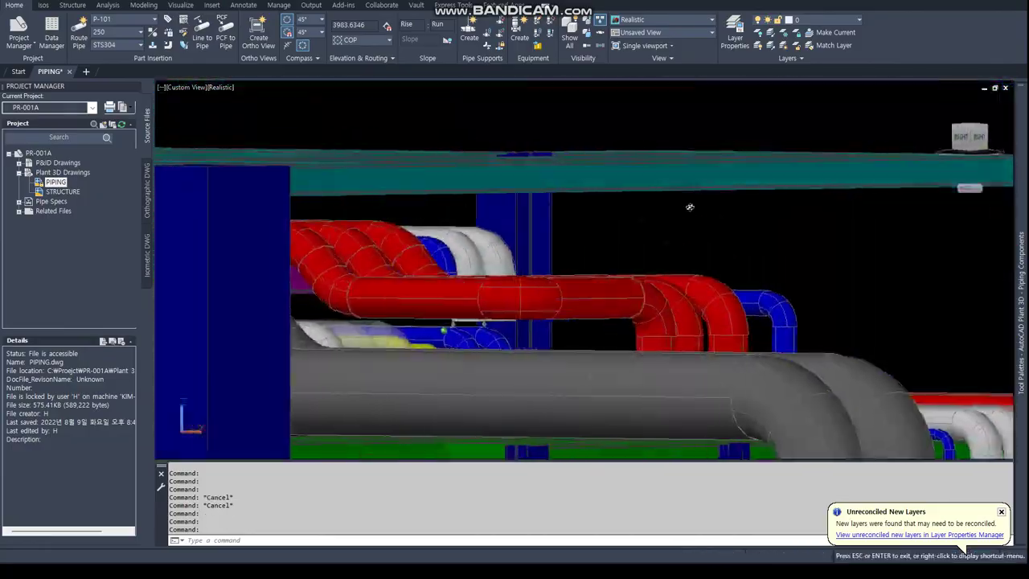
Pan and orbit to view the pipe rack from above and from a low side angle.
scroll(623, 273, down, 5)
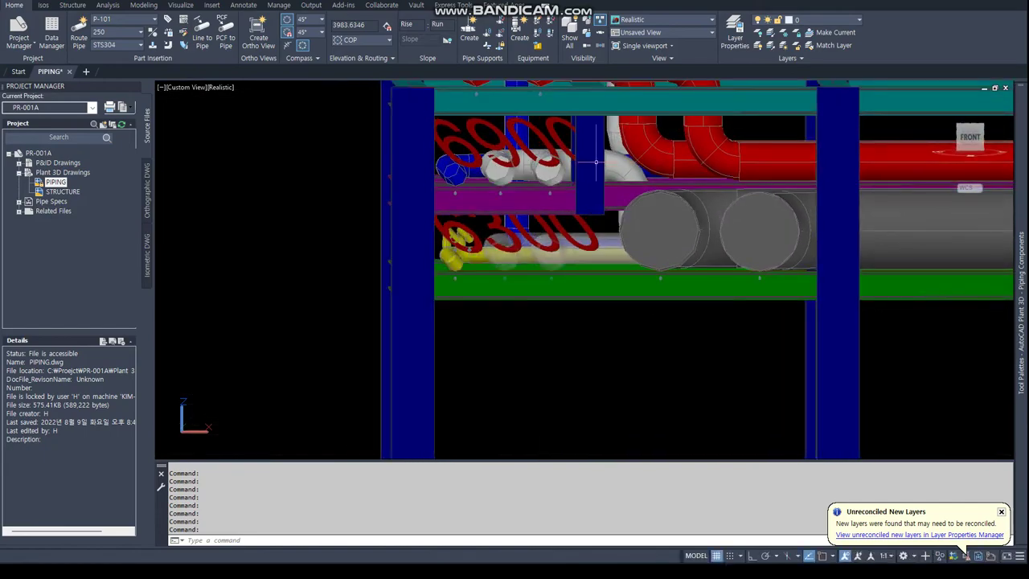
middle_drag(596, 161, 563, 254)
shift+middle_drag(507, 278, 563, 290)
scroll(563, 290, down, 10)
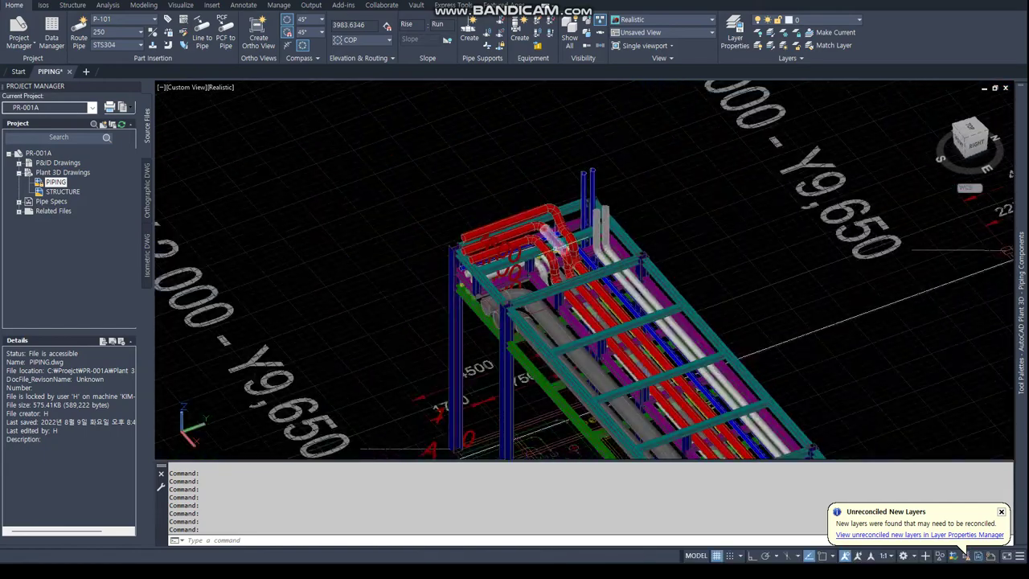
scroll(627, 297, up, 5)
scroll(679, 306, up, 3)
shift+middle_drag(679, 305, 707, 325)
scroll(715, 333, down, 6)
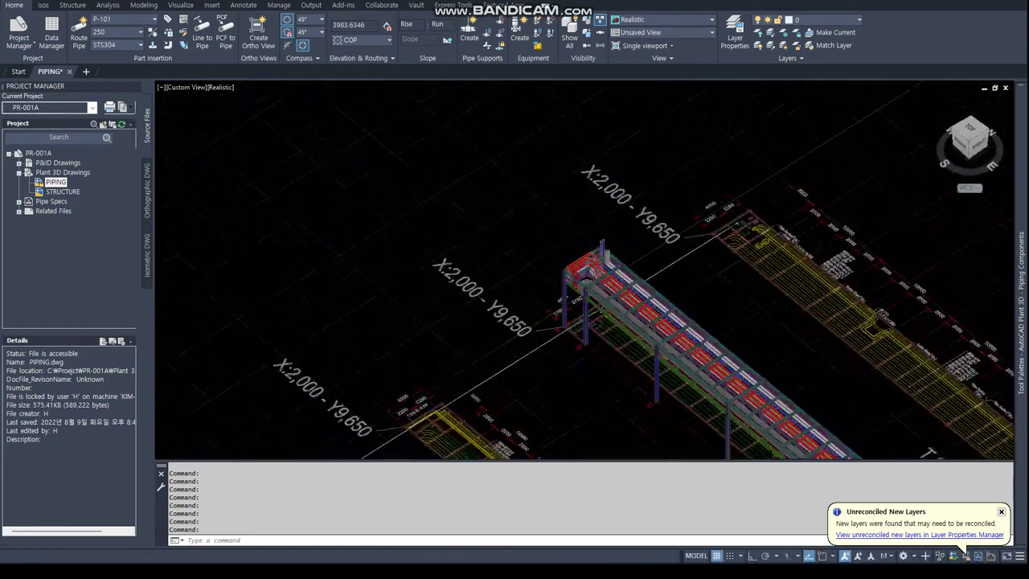
scroll(724, 340, down, 3)
scroll(679, 405, up, 5)
scroll(680, 405, up, 3)
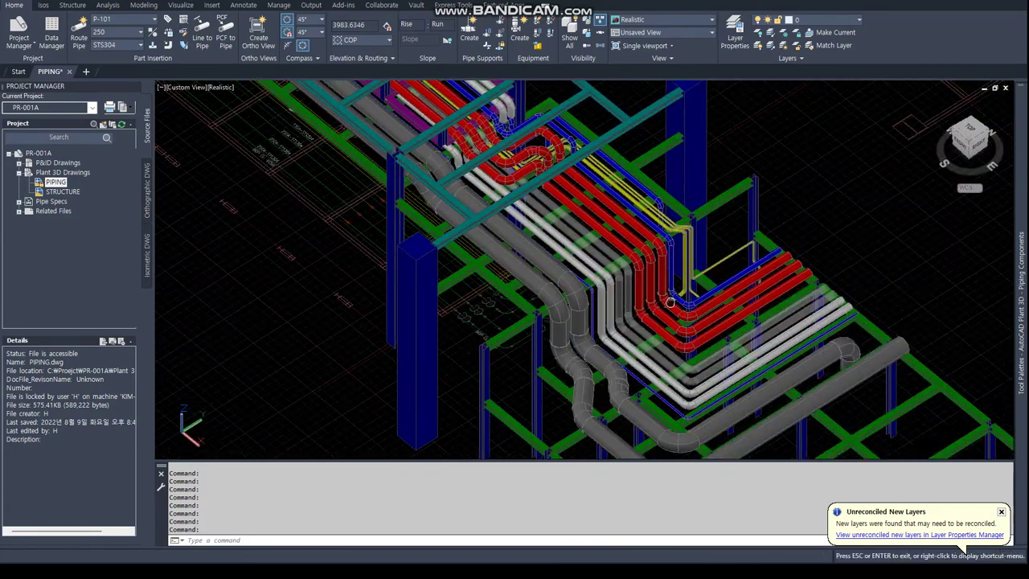
scroll(680, 405, up, 3)
scroll(482, 426, down, 2)
shift+middle_drag(313, 453, 482, 305)
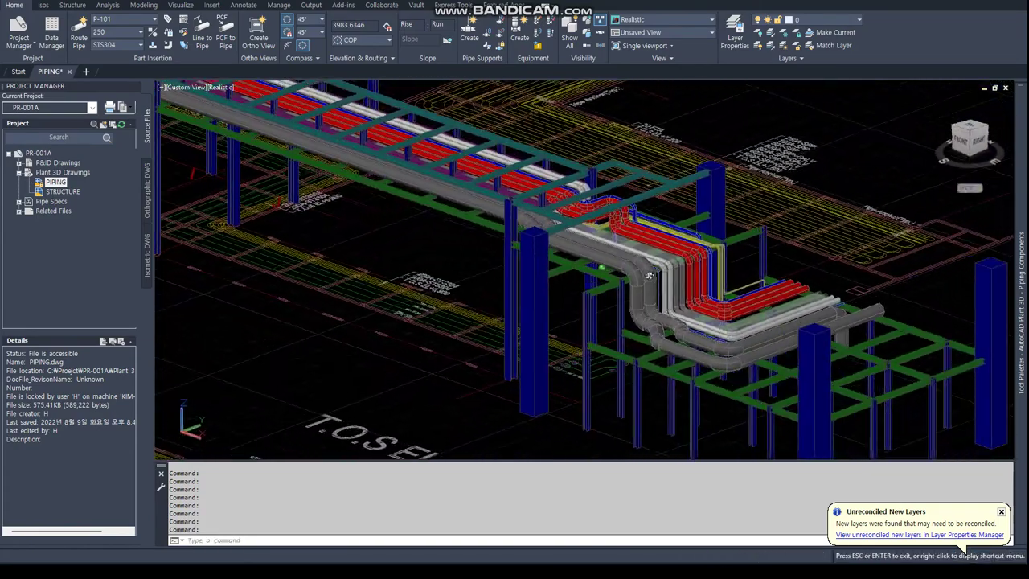
scroll(515, 244, up, 4)
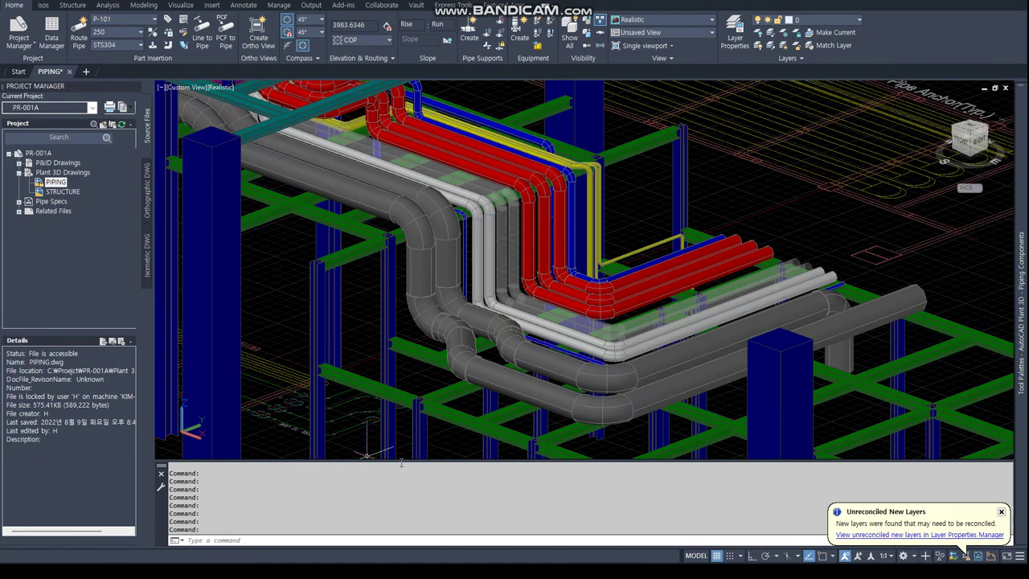
Enlarge the drawing area and collapse the file Details panel.
mouse_move(400, 485)
mouse_down()
mouse_move(465, 503)
mouse_move(471, 491)
mouse_up()
click(130, 343)
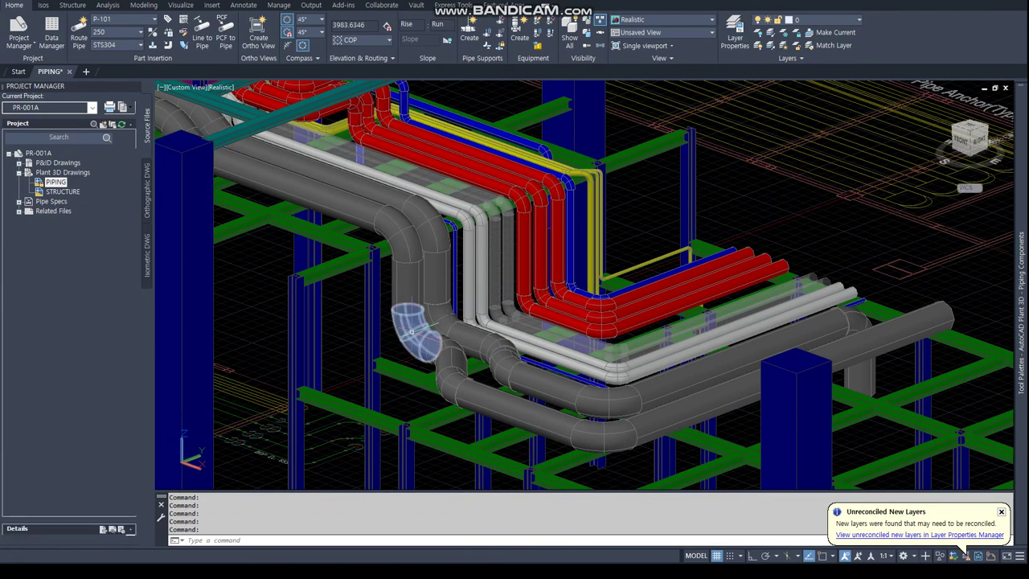
scroll(565, 266, down, 2)
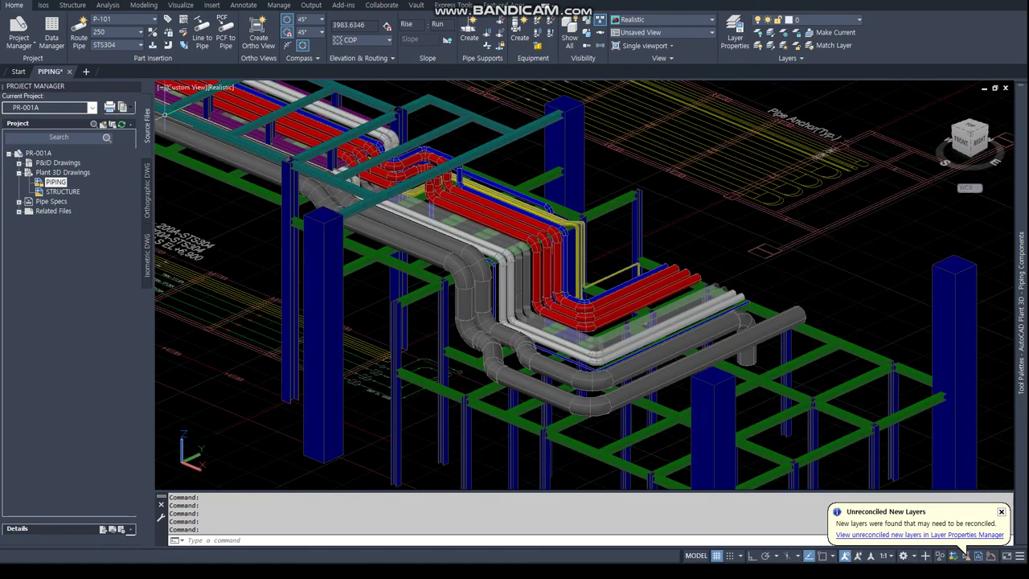